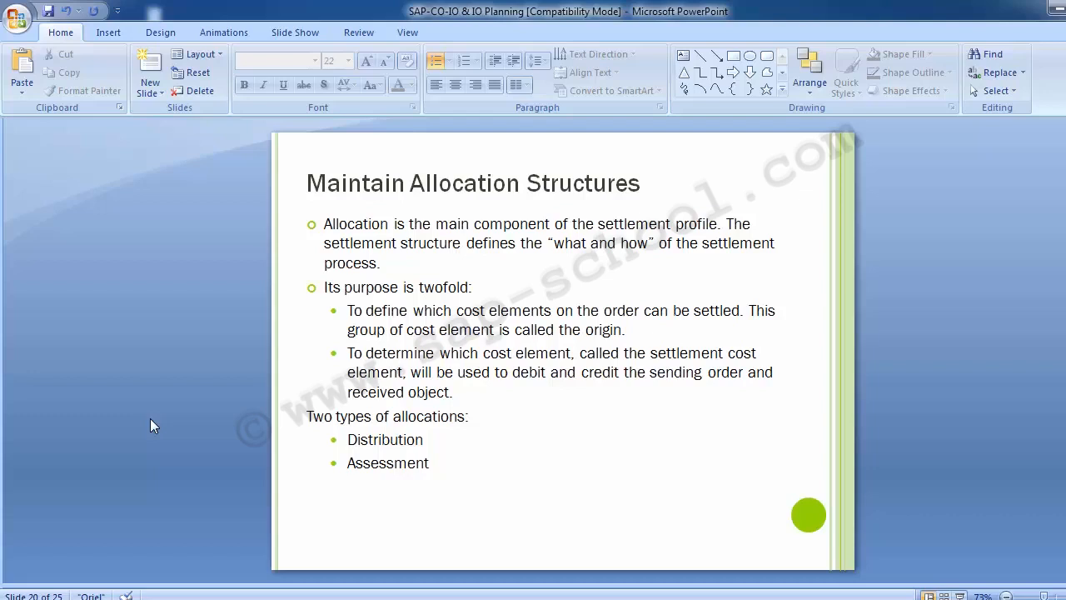
# Switch from the slides to the SAP window, run transaction SPRO and display the SAP Reference IMG
pyautogui.scroll(-1, 152, 425)
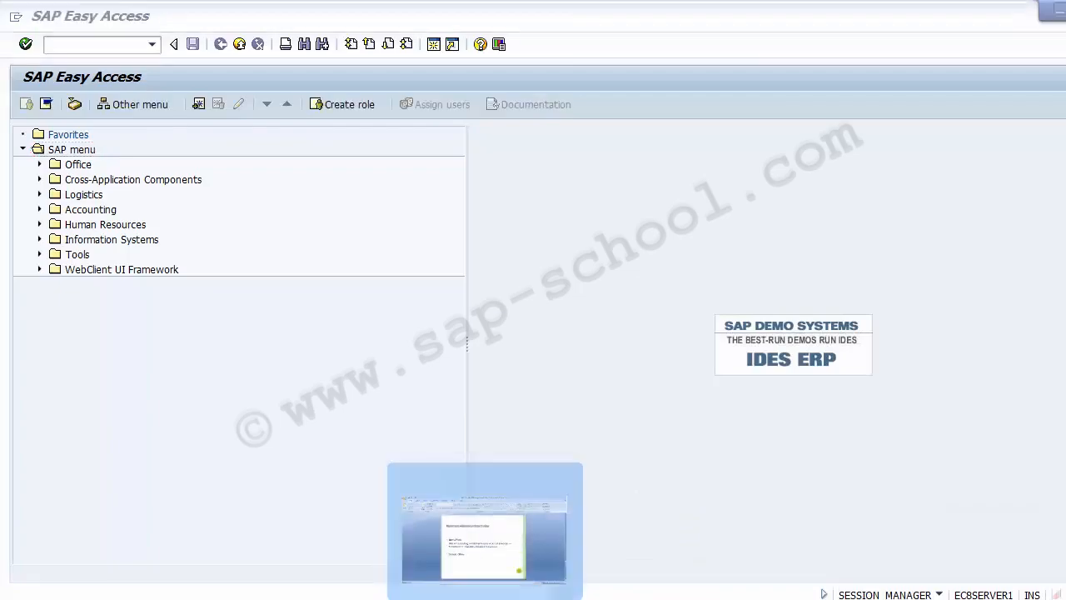
pyautogui.click(442, 517)
pyautogui.hotkey('alt', 'Tab')
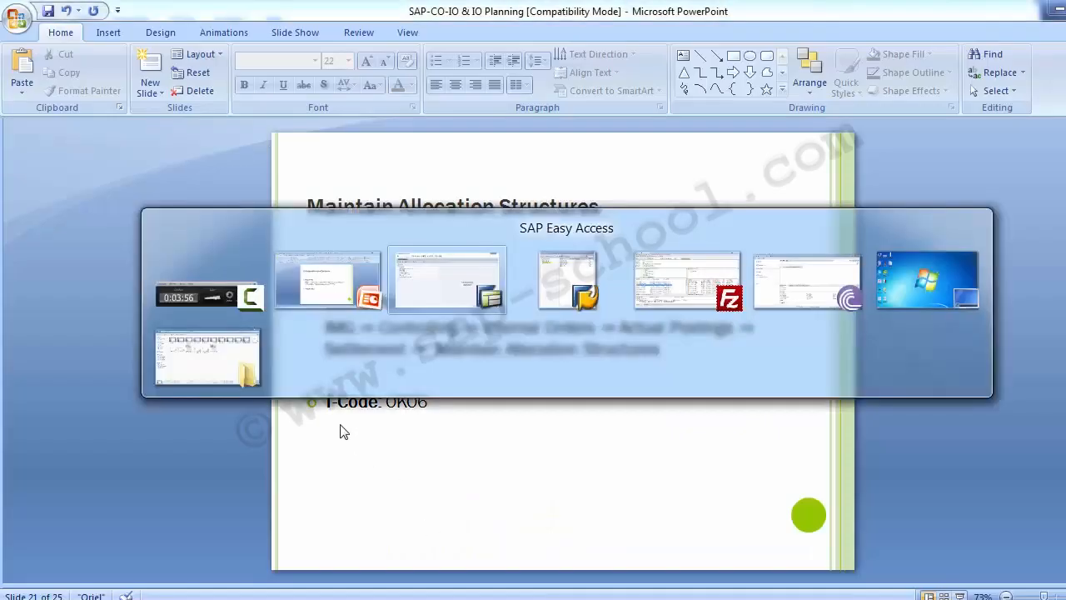
pyautogui.click(110, 44)
pyautogui.write('SPRO')
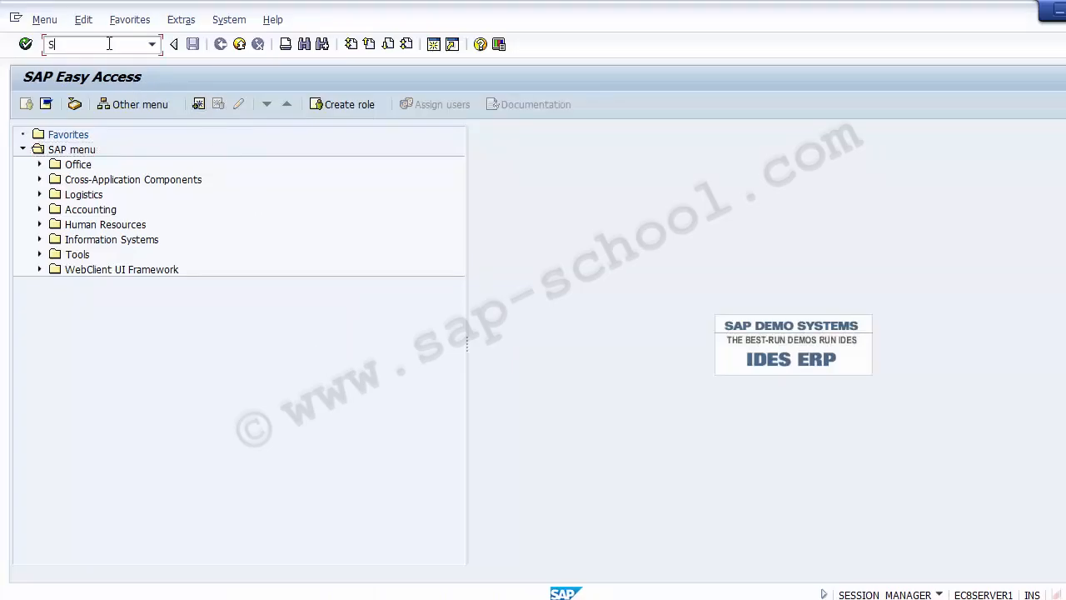
pyautogui.press('Return')
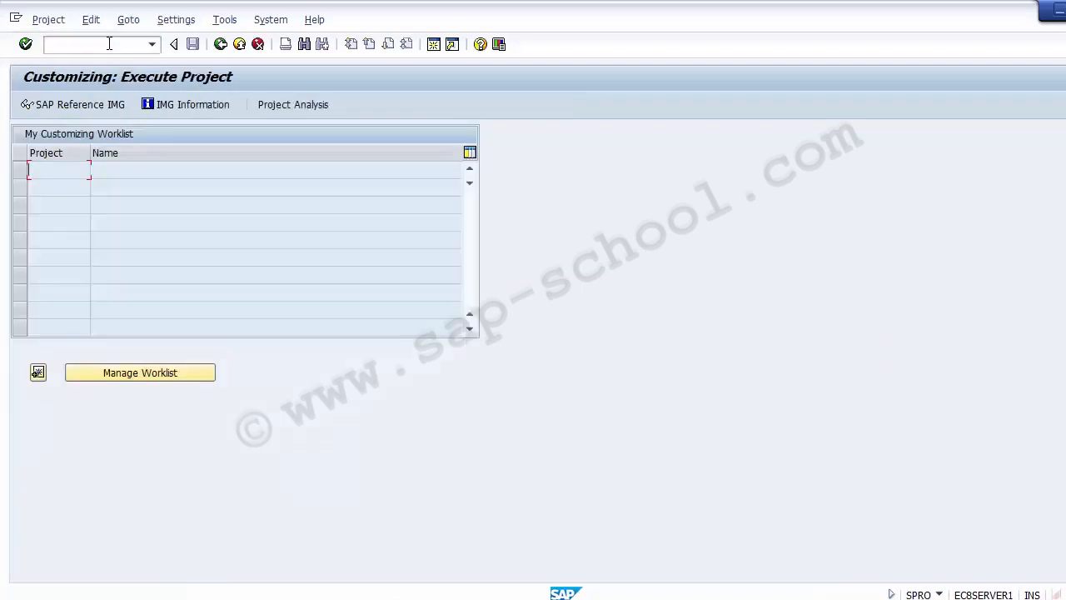
pyautogui.click(71, 104)
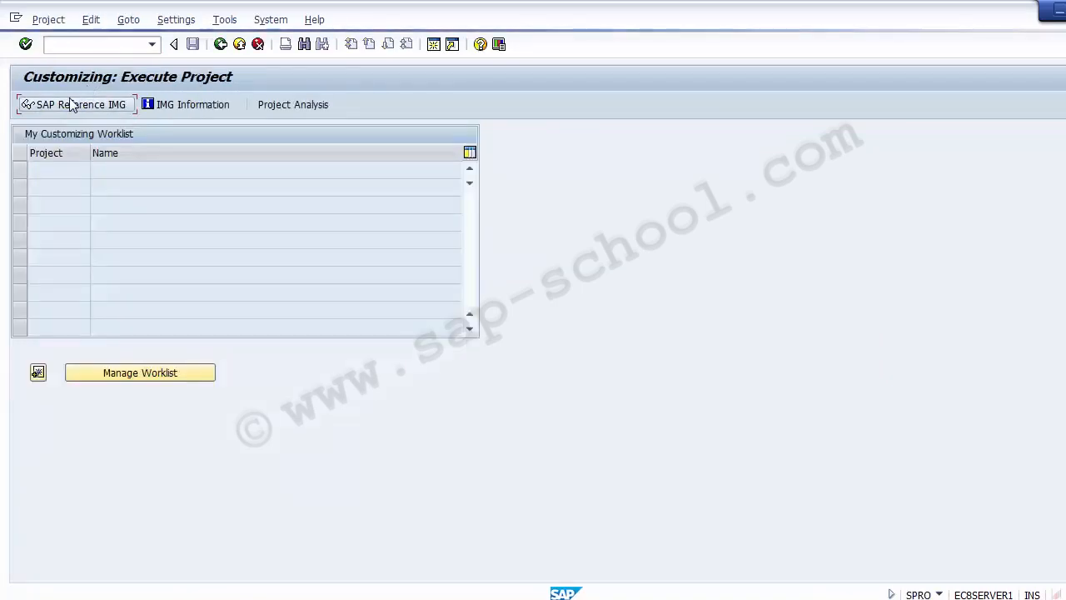
# Expand Controlling and its Internal Orders node in the implementation guide
pyautogui.click(105, 333)
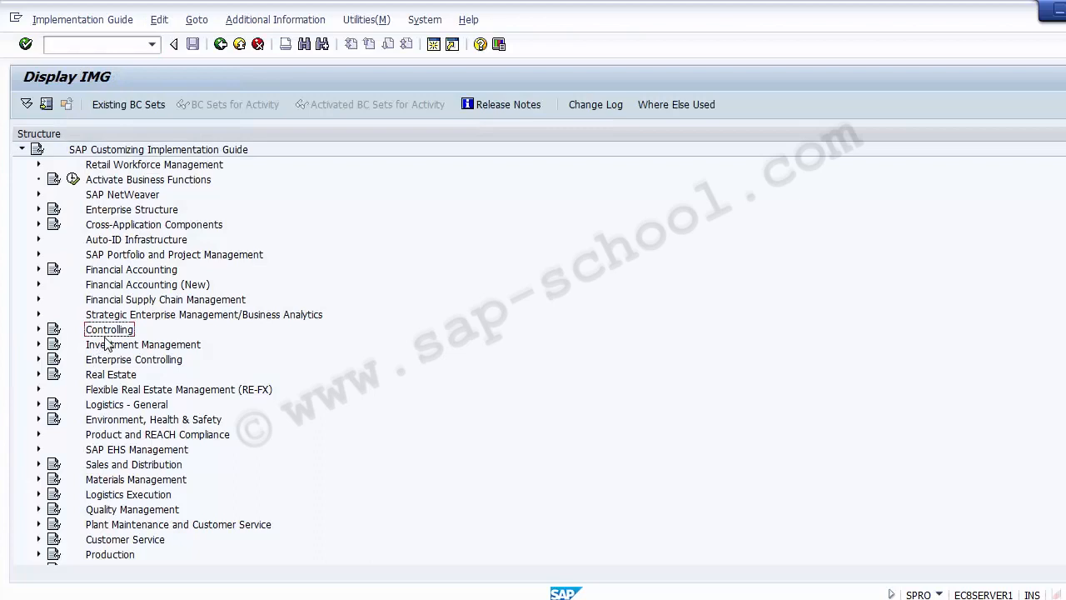
pyautogui.click(39, 329)
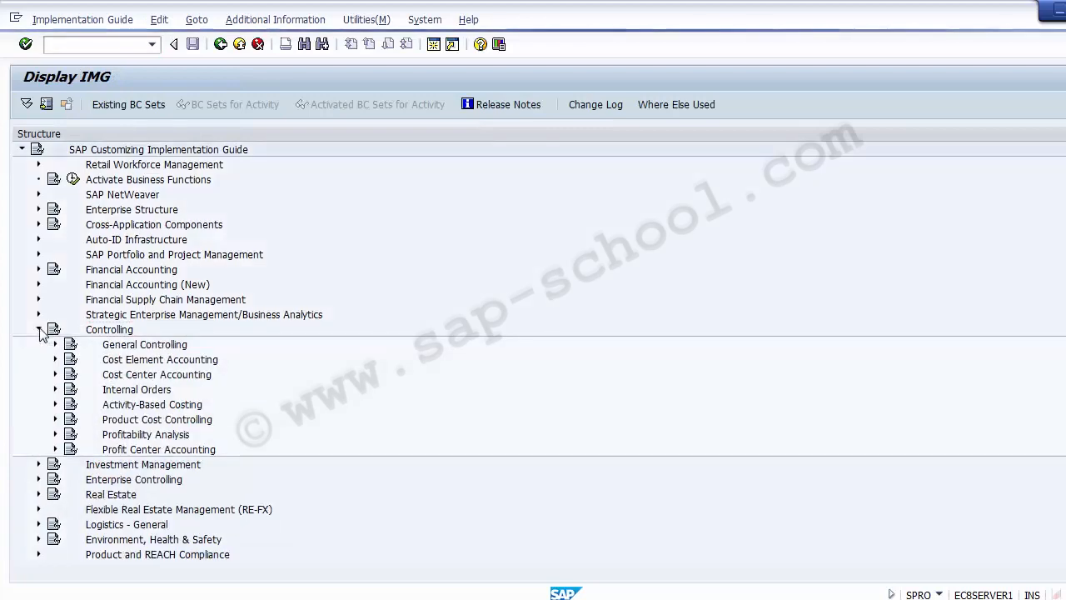
pyautogui.click(133, 390)
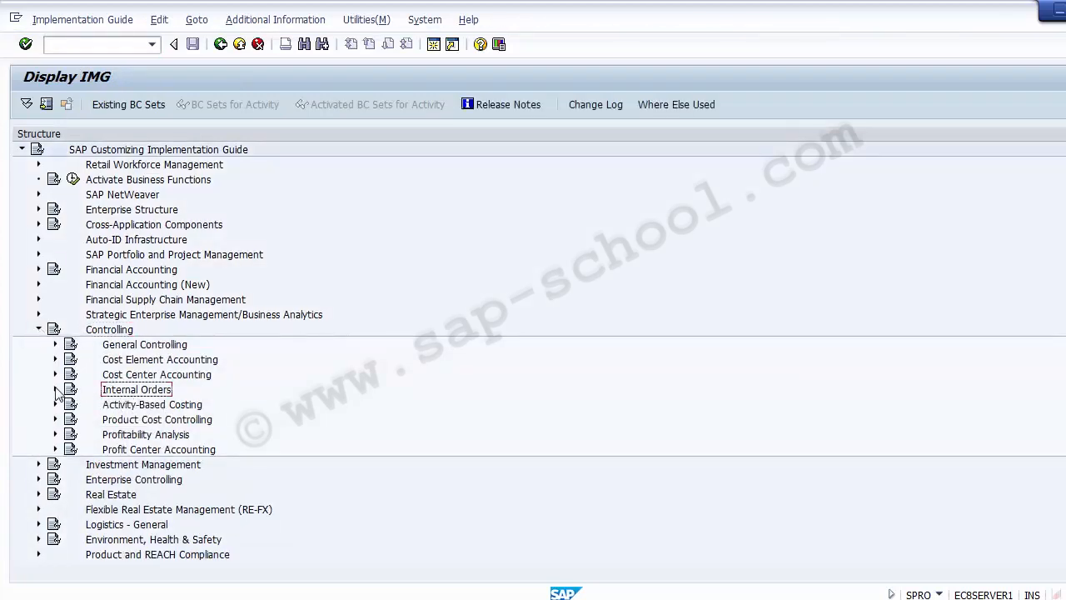
pyautogui.click(55, 389)
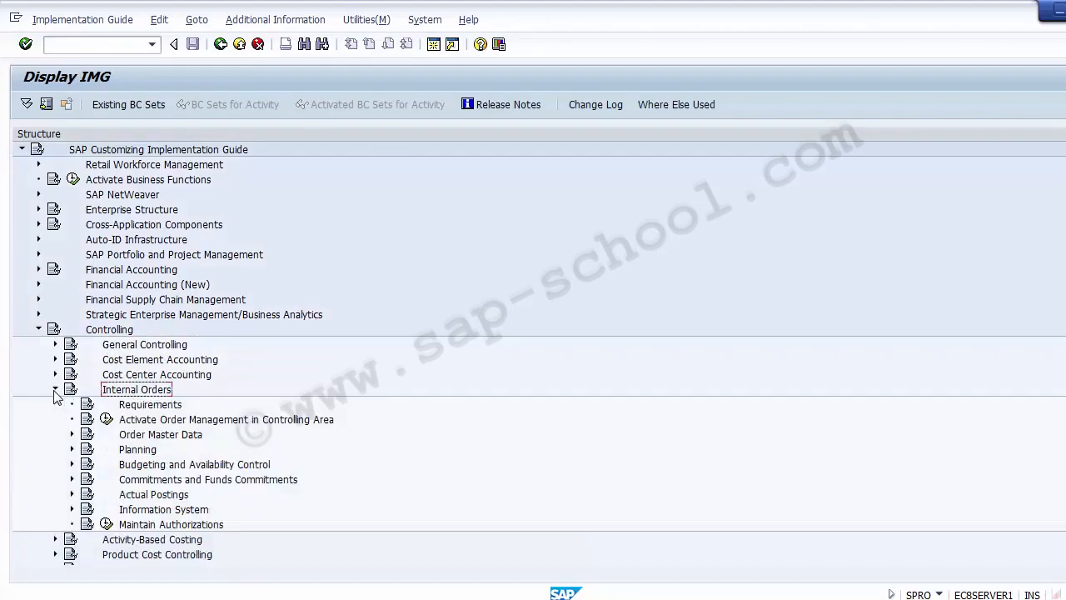
# Check the menu path in the PowerPoint slides, and expand Actual Postings and Settlement under Internal Orders in the SAP guide
pyautogui.hotkey('alt', 'Tab')
pyautogui.hotkey('alt', 'Tab')
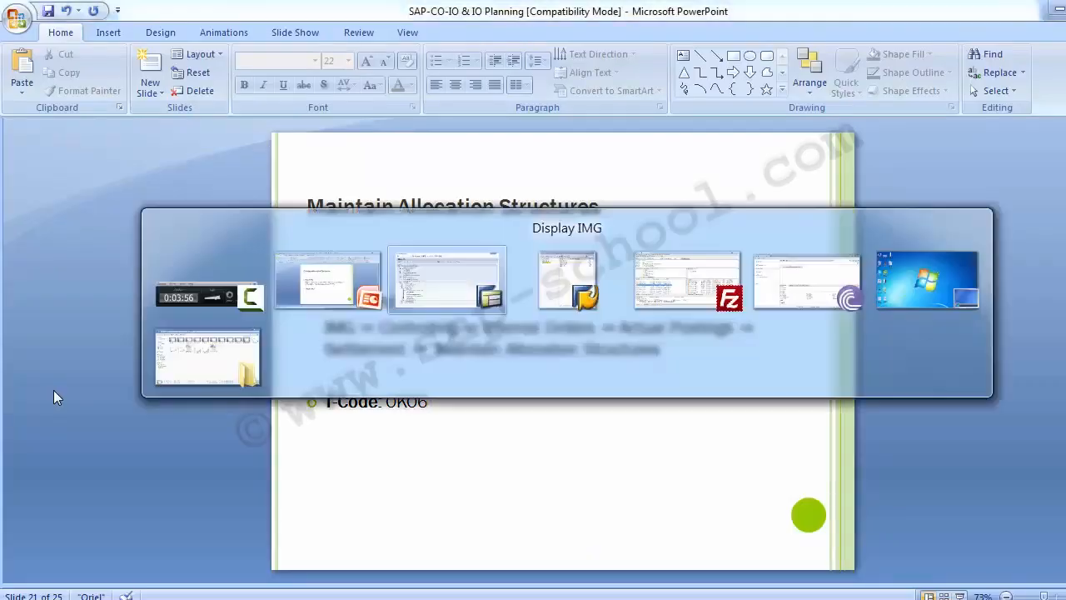
pyautogui.click(146, 496)
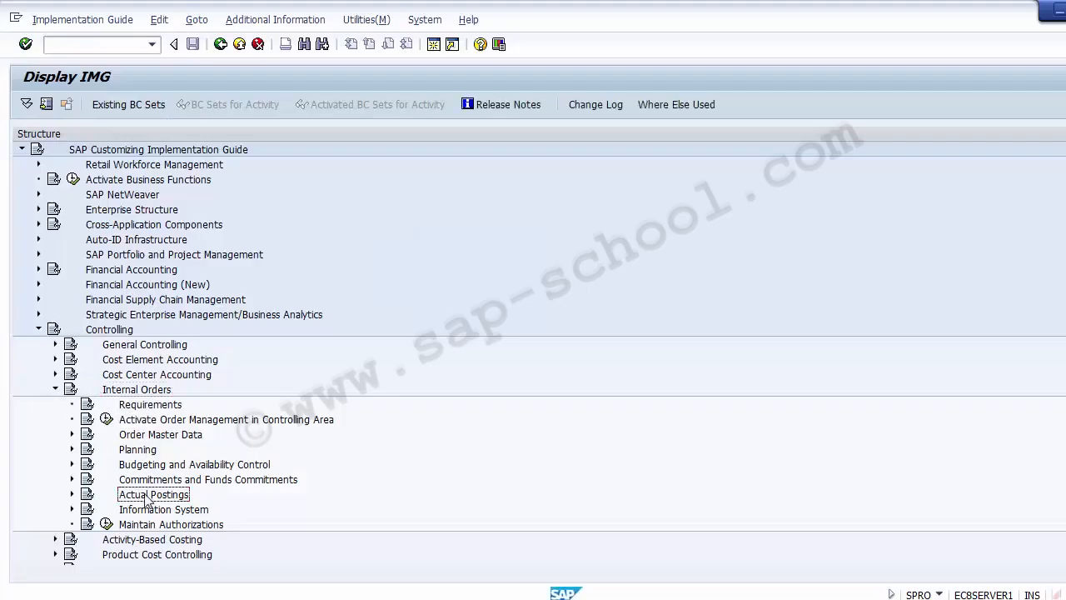
pyautogui.click(72, 494)
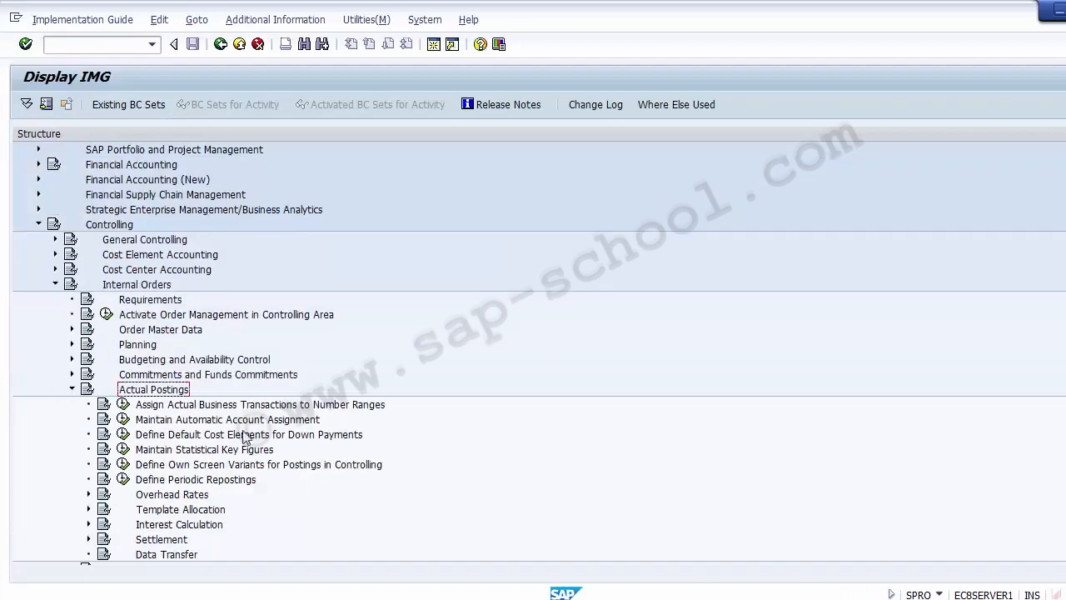
pyautogui.hotkey('alt', 'Tab')
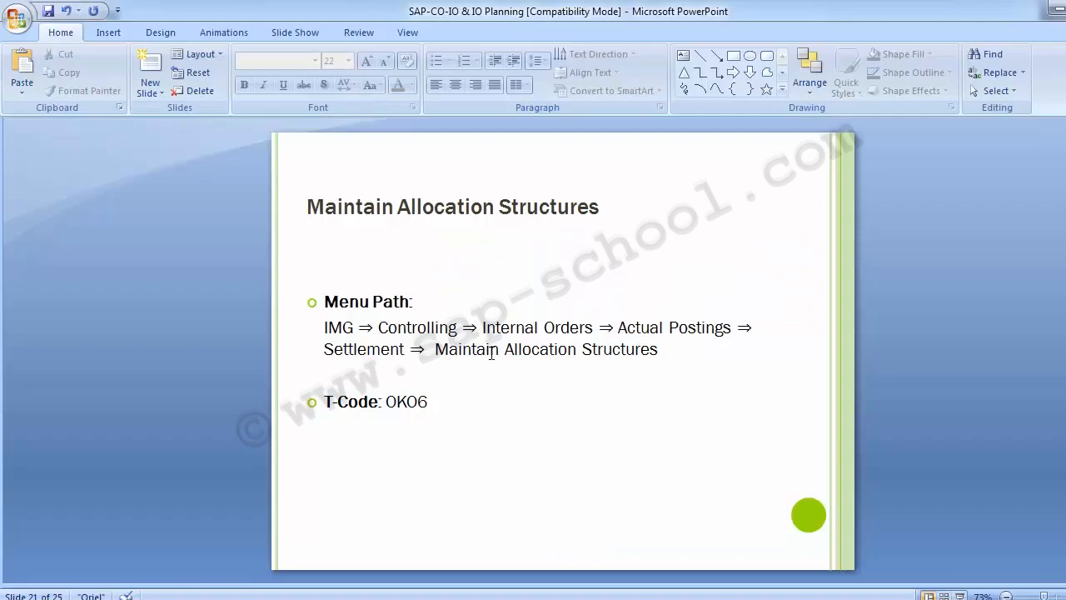
pyautogui.hotkey('alt', 'Tab')
pyautogui.click(162, 540)
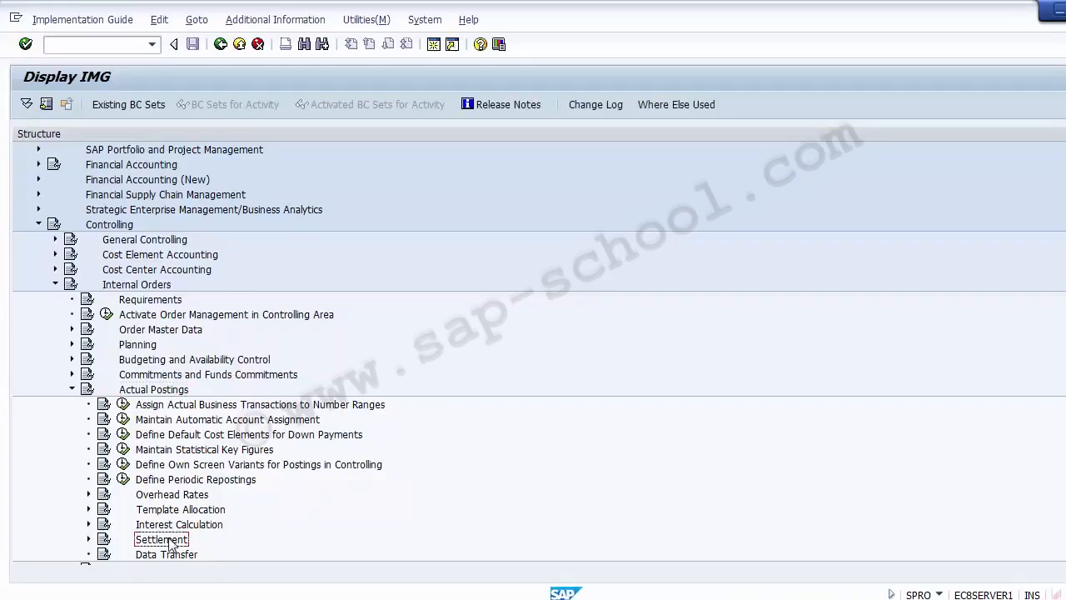
pyautogui.click(88, 539)
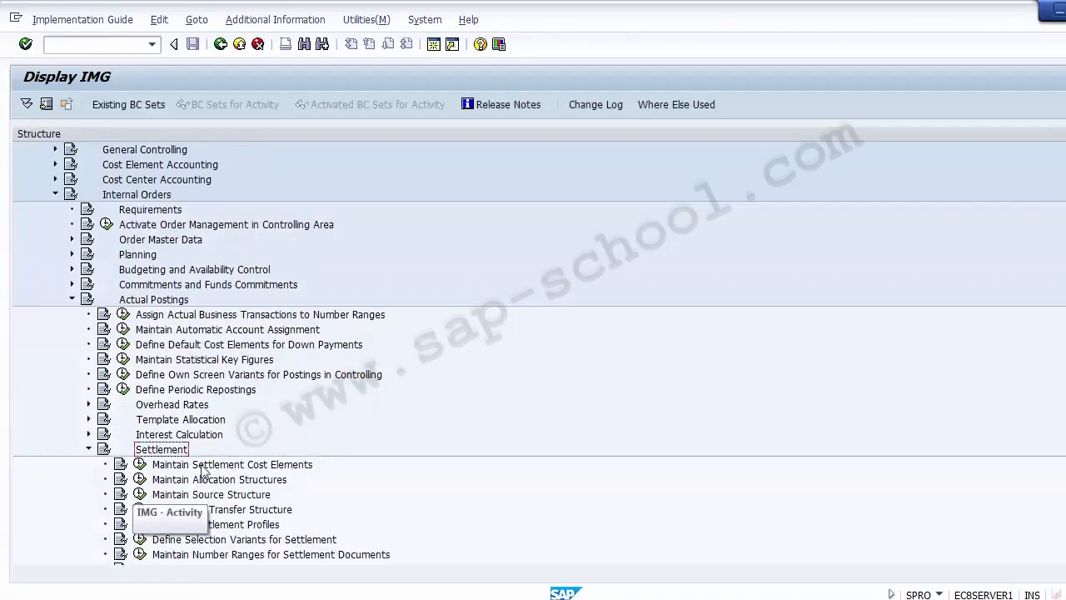
# Trace the path through Internal Orders, Actual Postings and Settlement, and execute the Maintain Allocation Structures activity
pyautogui.click(246, 483)
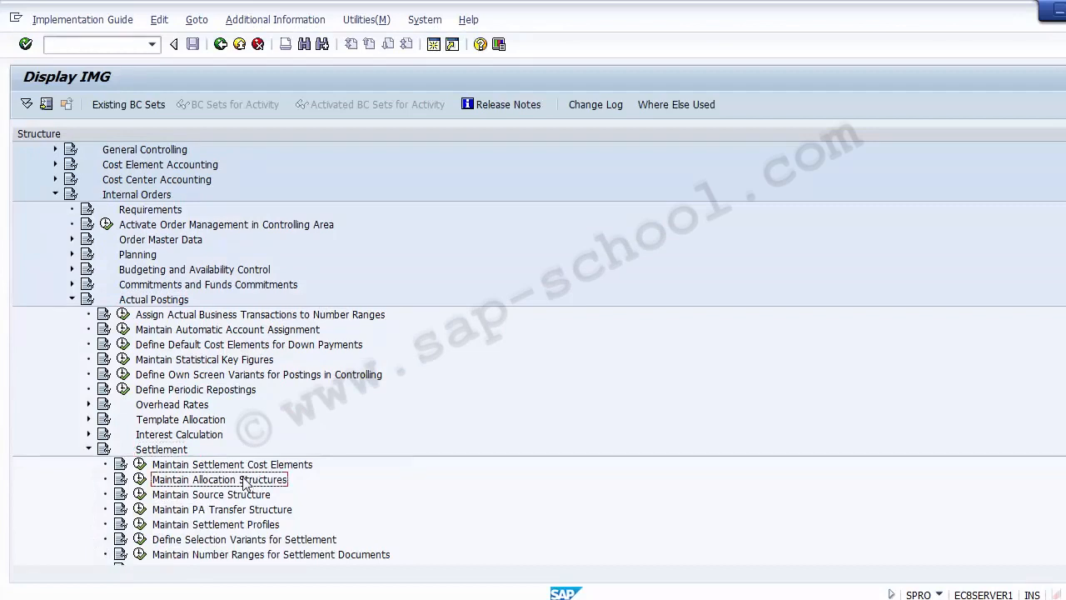
pyautogui.click(130, 198)
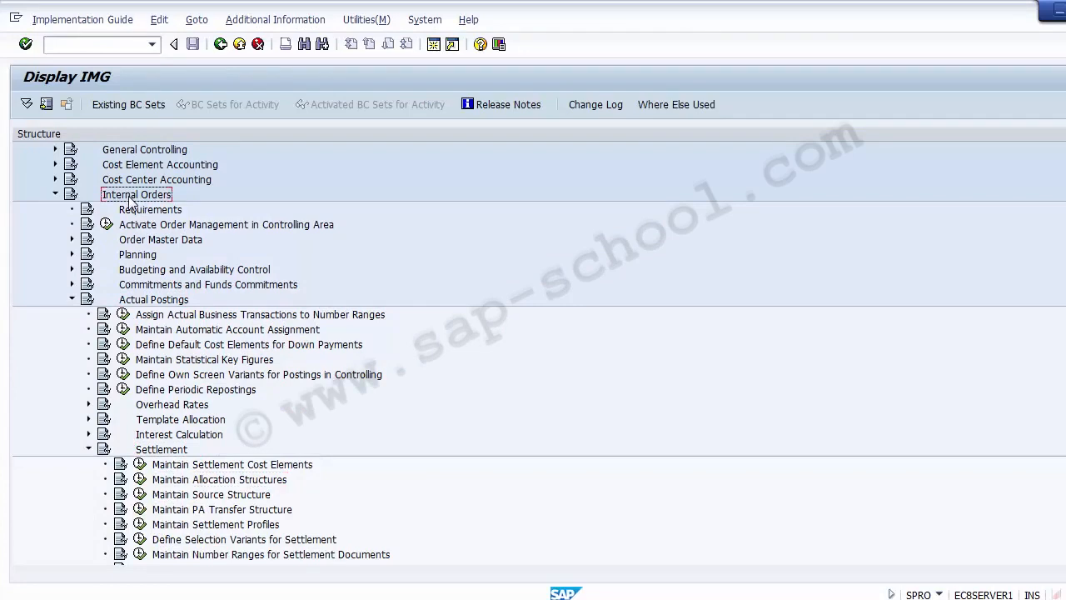
pyautogui.click(147, 304)
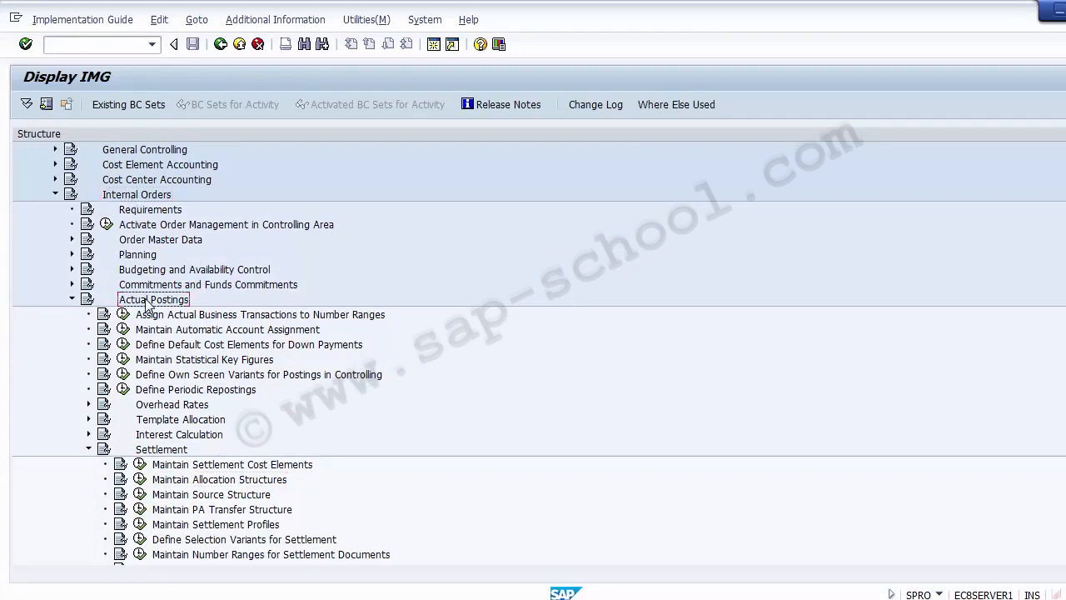
pyautogui.click(156, 449)
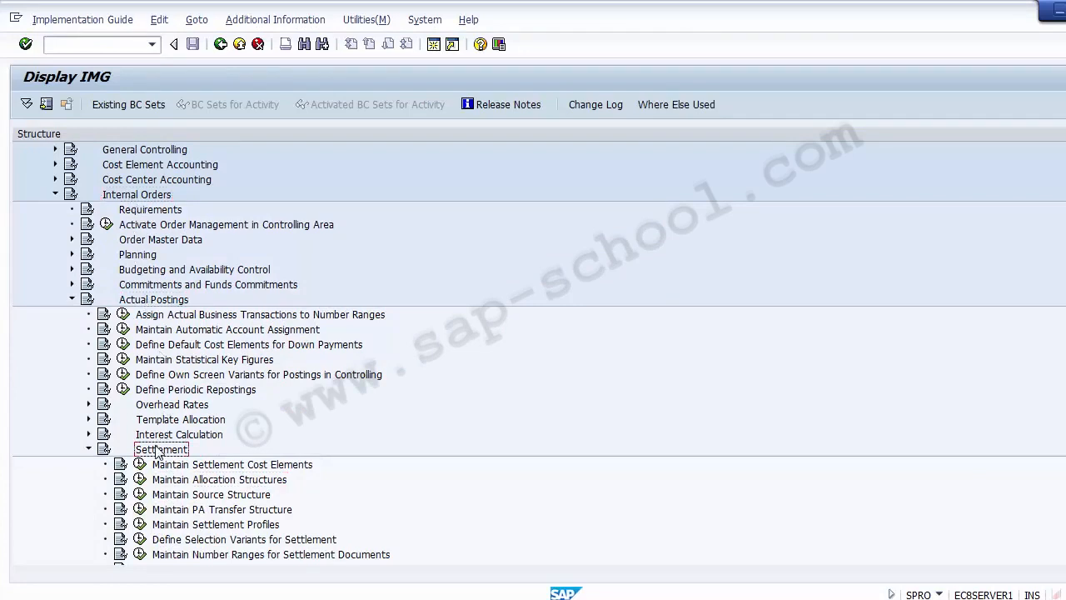
pyautogui.click(184, 483)
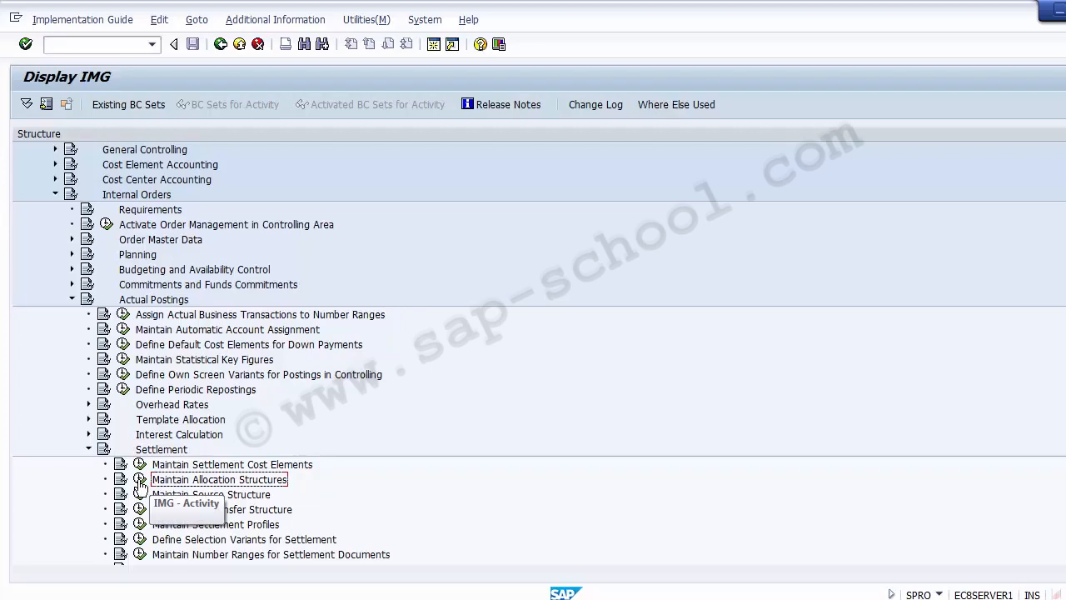
pyautogui.click(139, 483)
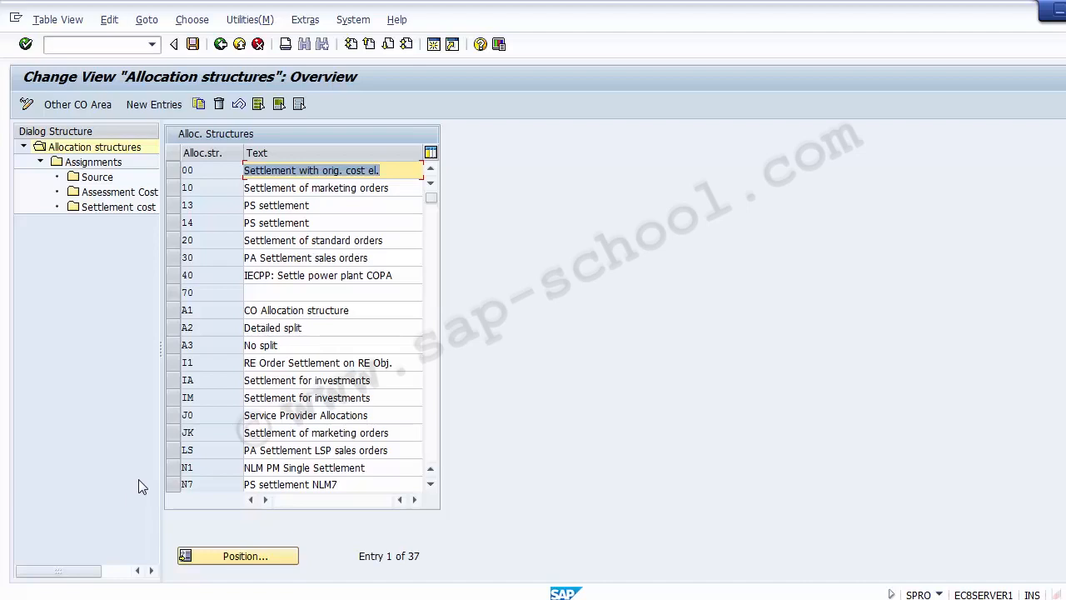
# Create allocation structure ZA with the text "1200 Settlement Structure" and save it in the FICO Configurations customizing request
pyautogui.scroll(-1, 280, 366)
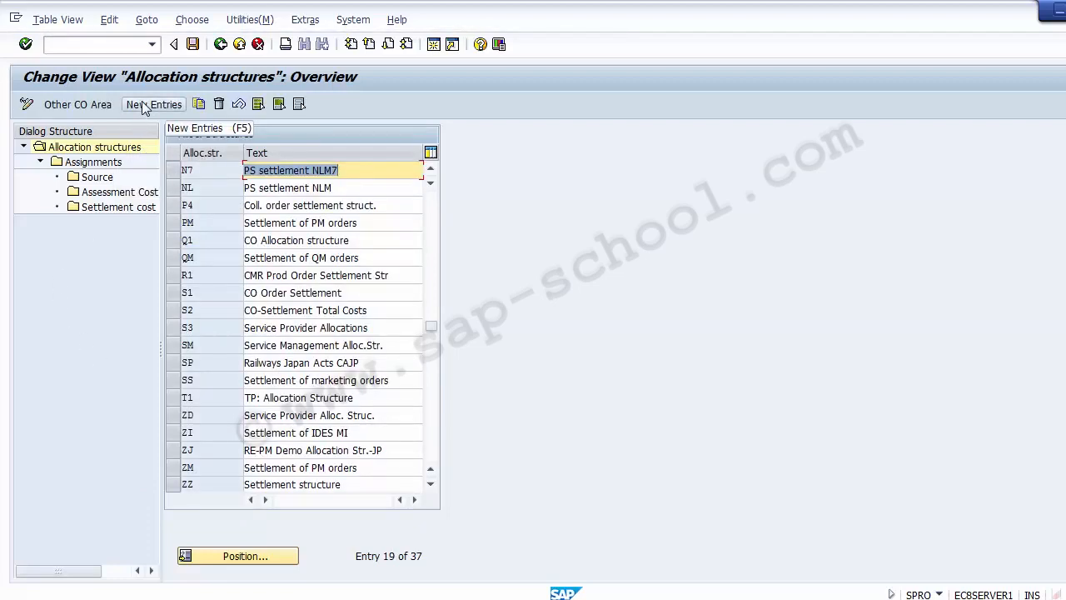
pyautogui.press('pageup')
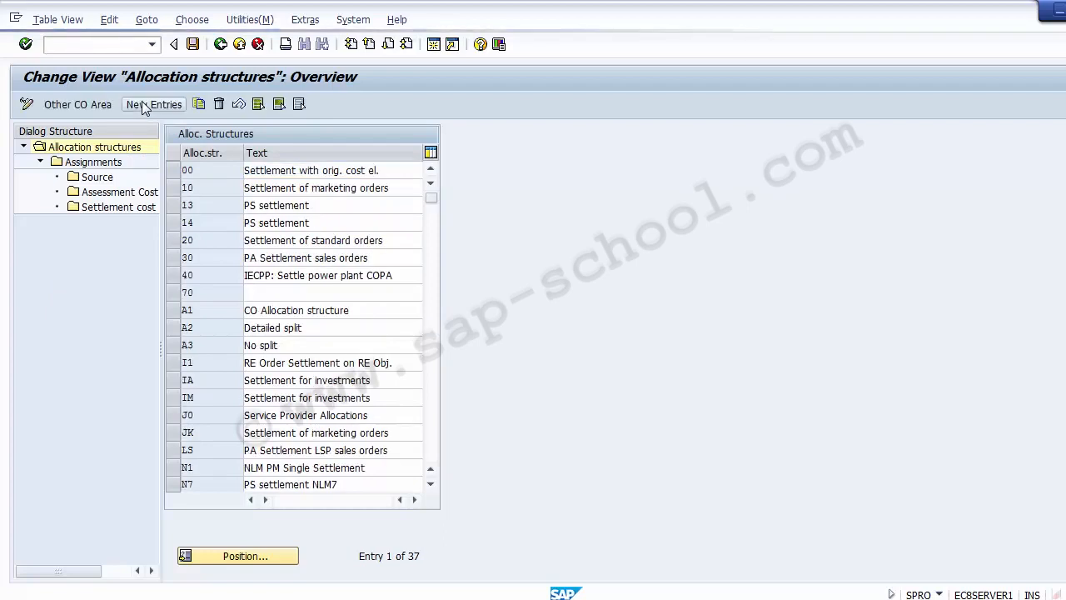
pyautogui.click(143, 106)
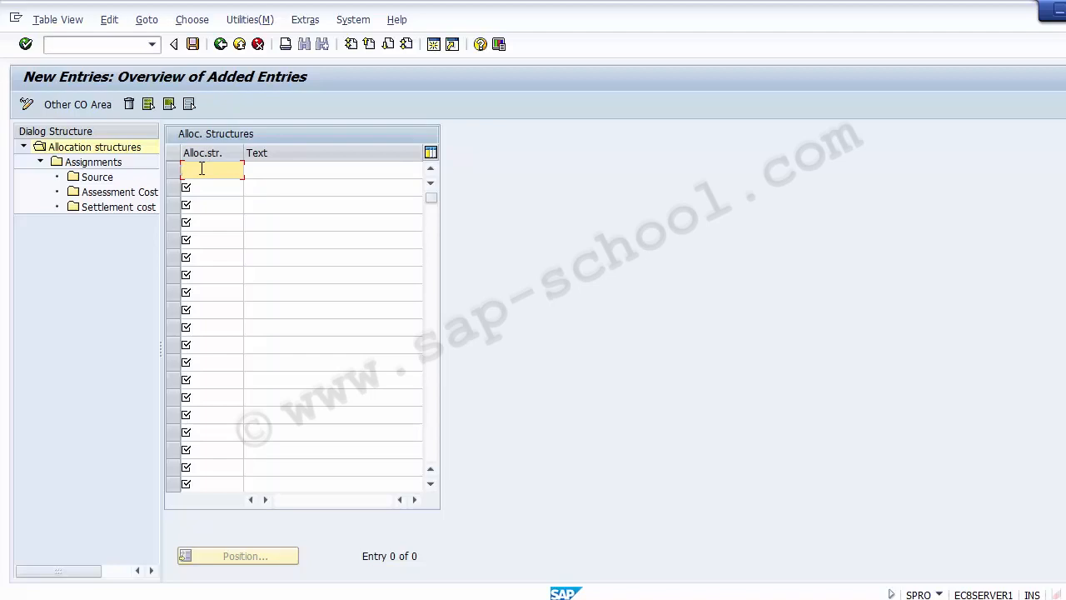
pyautogui.write('ZA')
pyautogui.click(262, 168)
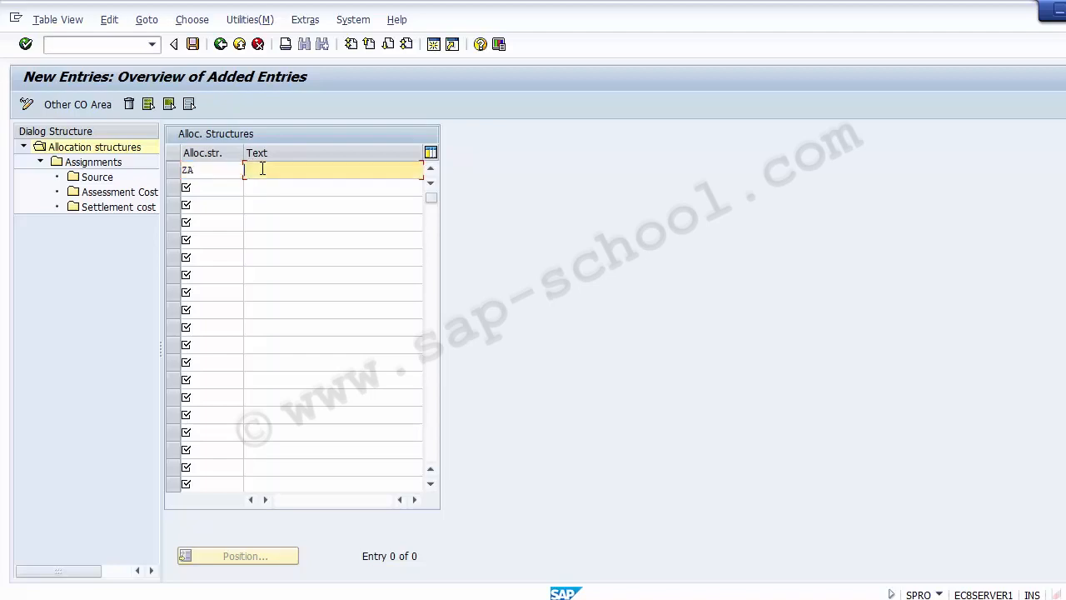
pyautogui.write('1200 Settlement Structure')
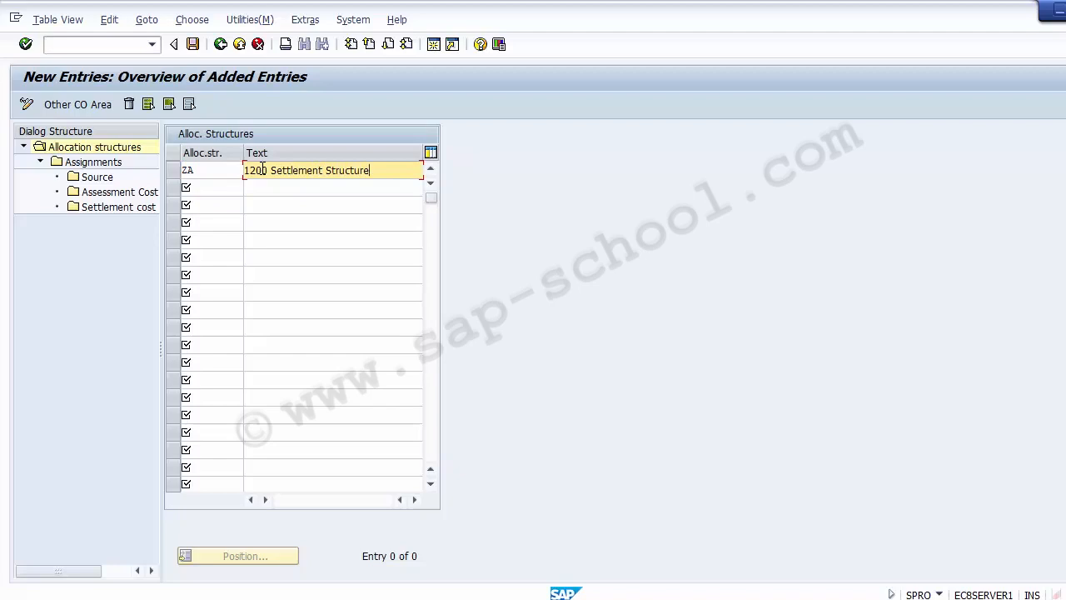
pyautogui.click(193, 45)
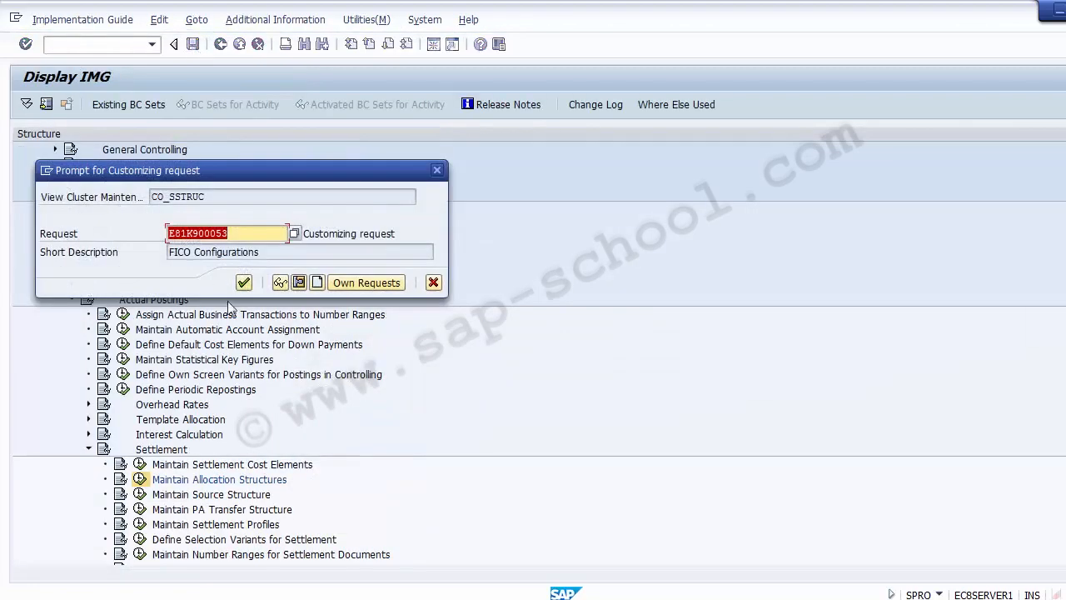
pyautogui.click(244, 282)
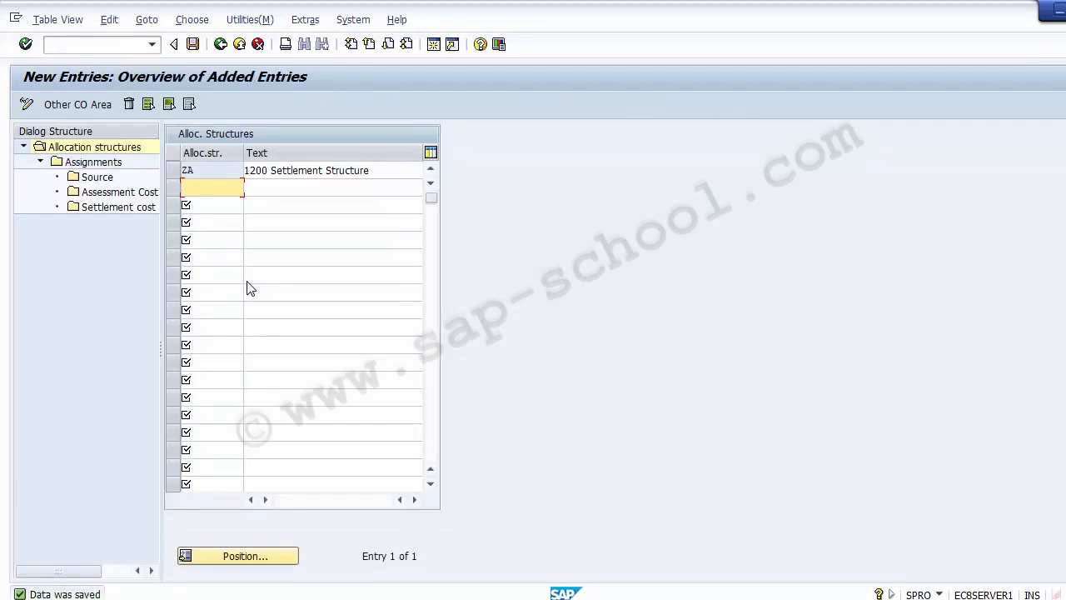
# Select allocation structure ZA and open its Assignments view
pyautogui.click(174, 171)
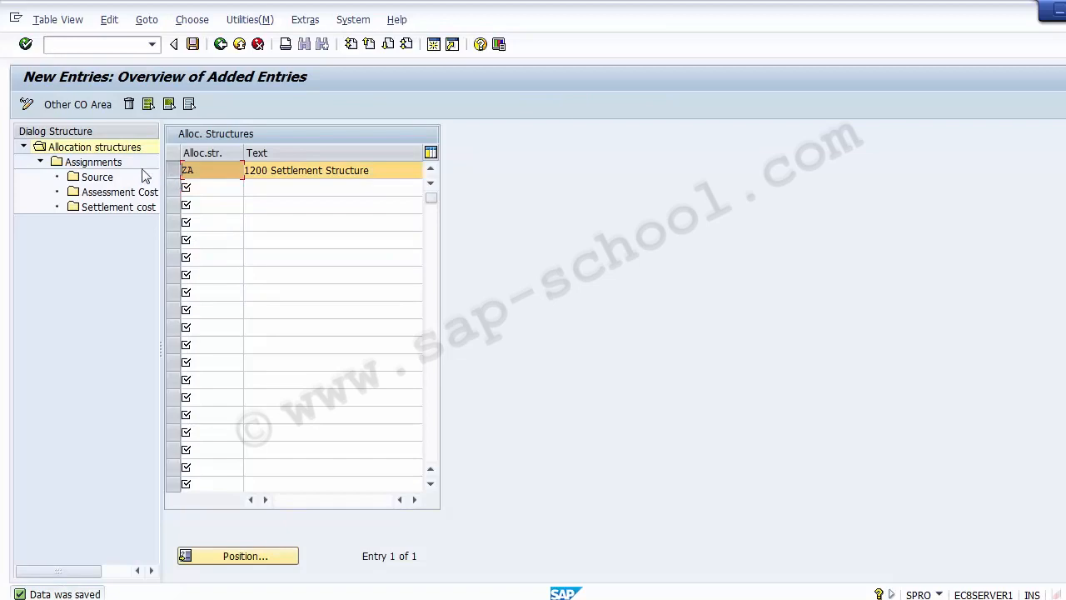
pyautogui.click(99, 163)
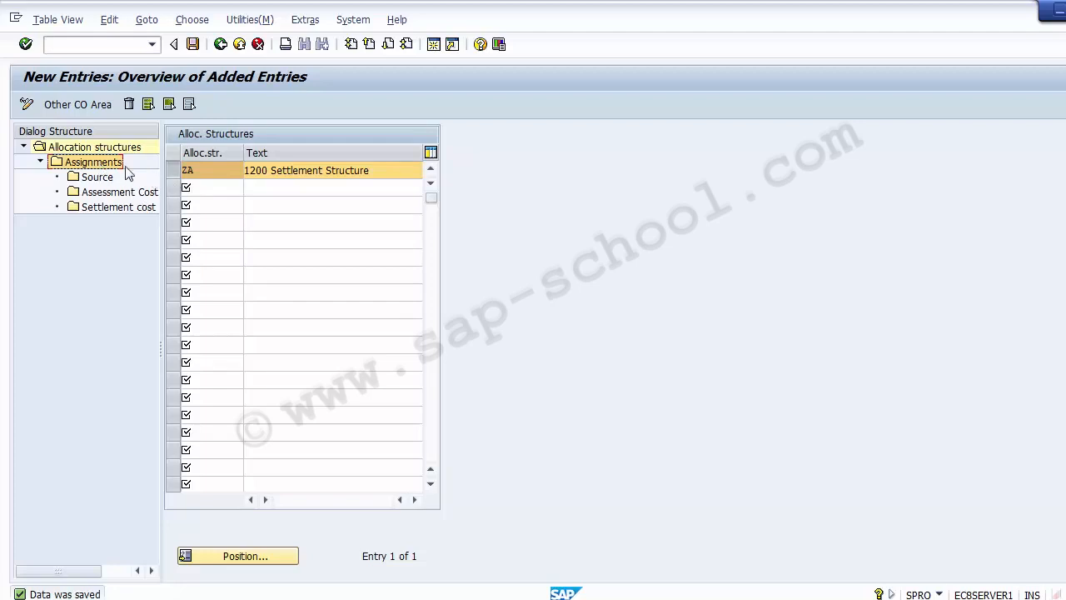
pyautogui.doubleClick(100, 164)
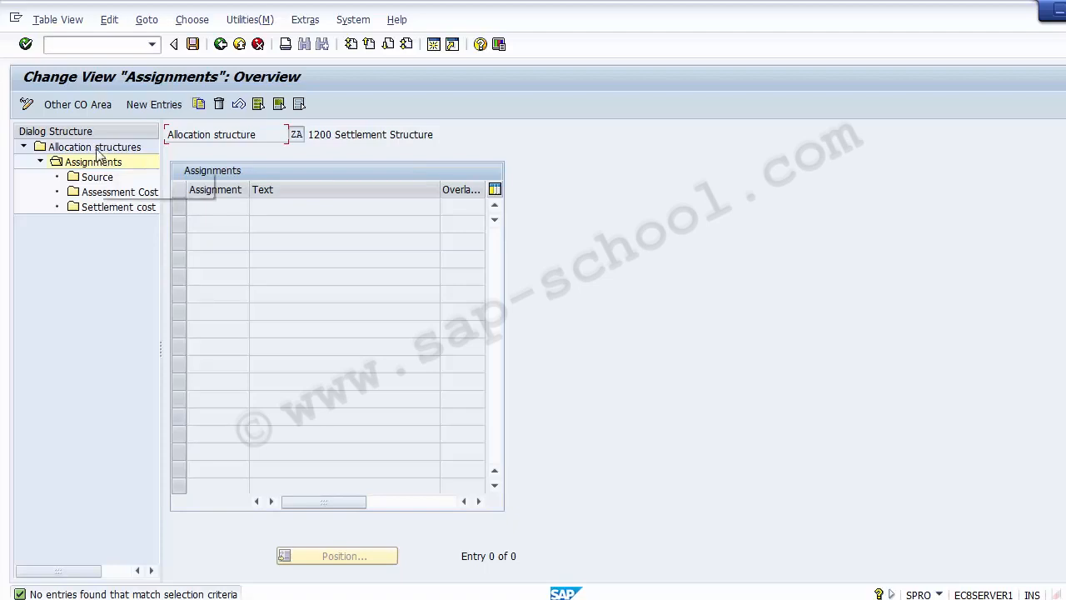
# Start a new assignment entry in allocation structure ZA and number it 010
pyautogui.press('F5')
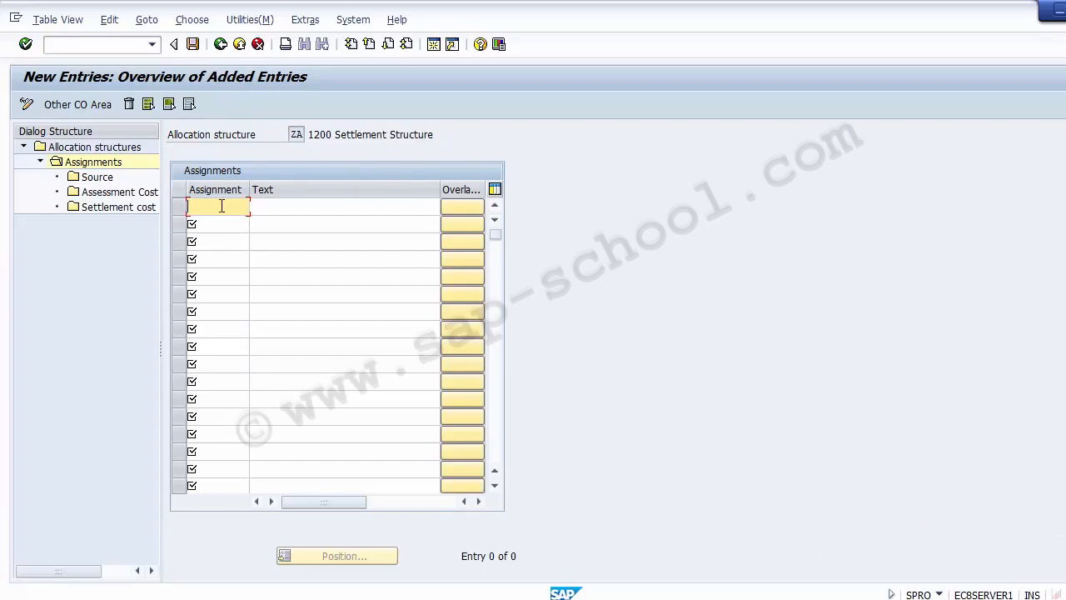
pyautogui.click(283, 212)
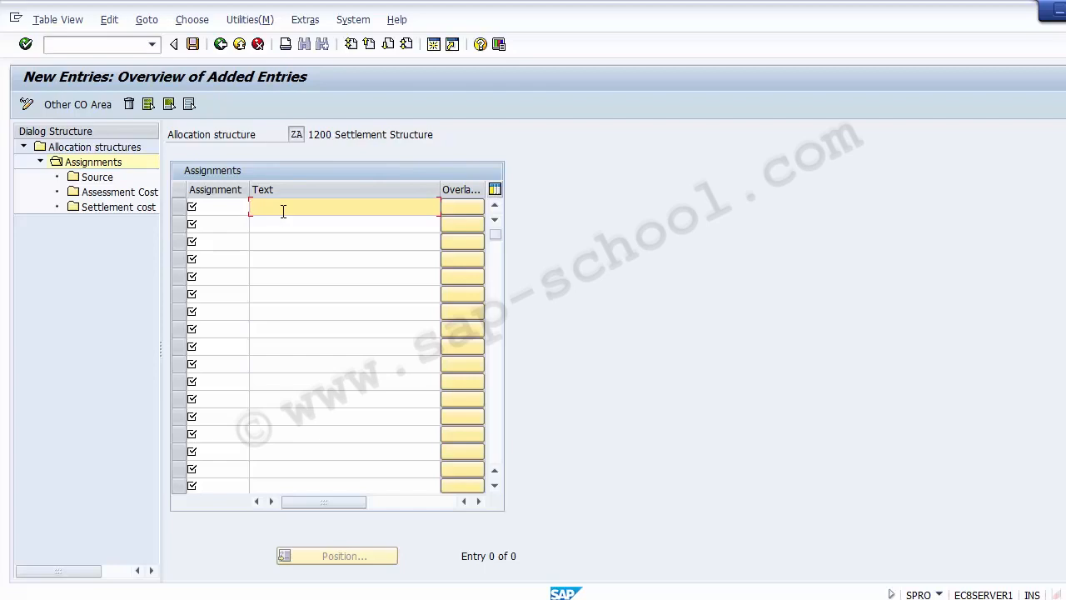
pyautogui.click(237, 205)
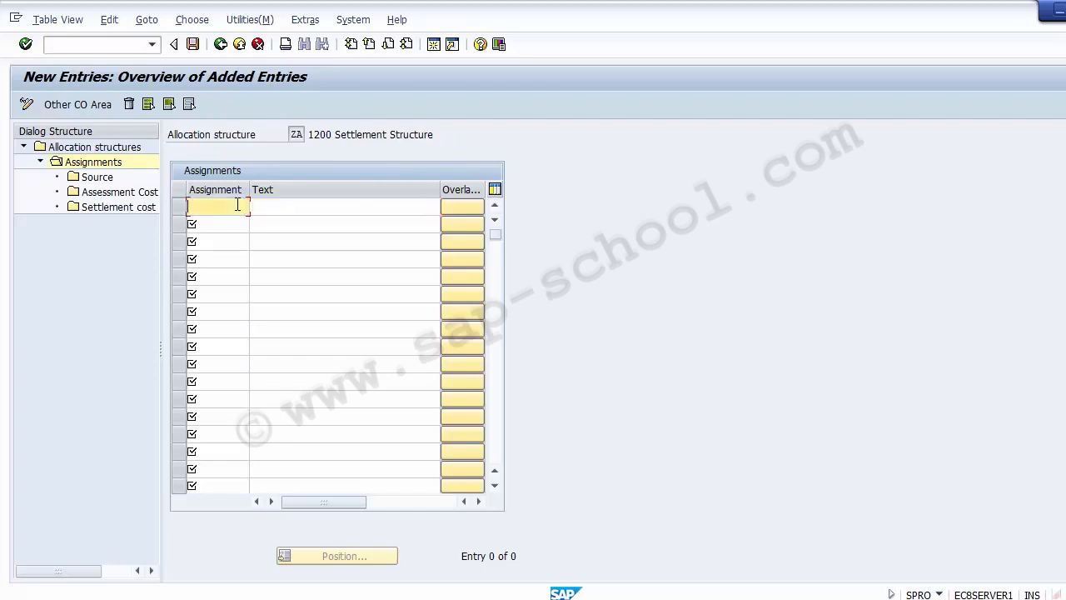
pyautogui.write('010')
pyautogui.press('Tab')
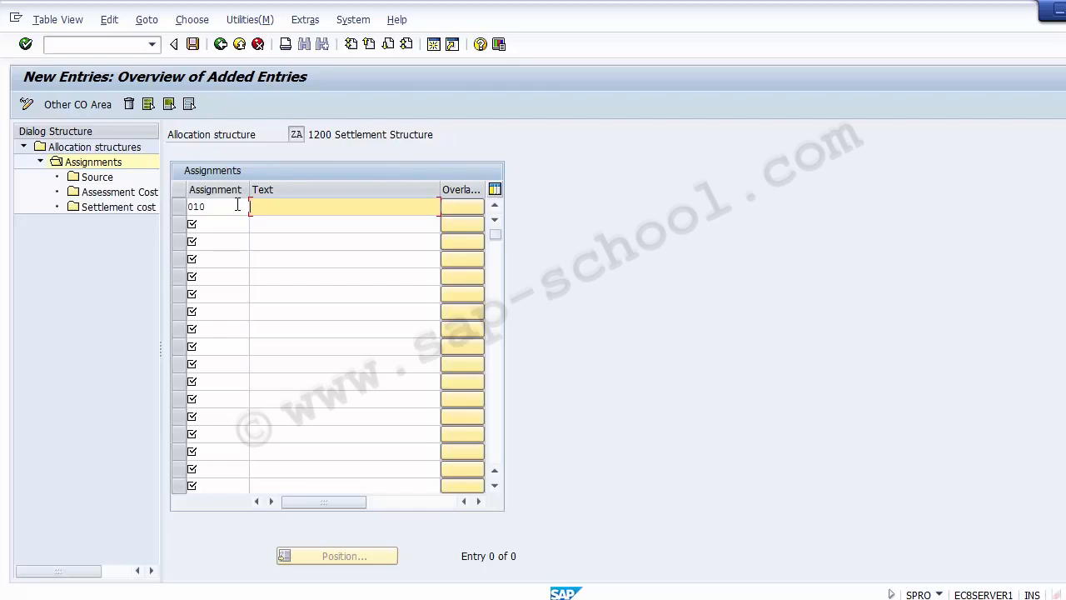
# Give assignment 010 the text "Settlement of Cost element" and save the entry
pyautogui.write('Selle')
pyautogui.press('BackSpace')
pyautogui.write('ttle')
pyautogui.click(238, 205)
pyautogui.click(282, 210)
pyautogui.write('ment of Cost element')
pyautogui.click(313, 224)
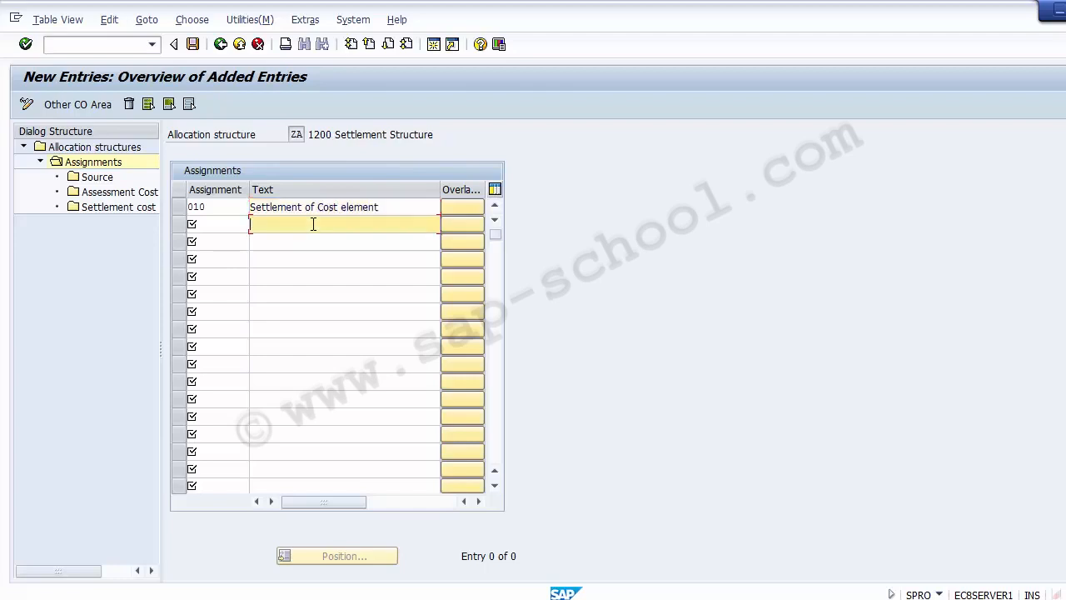
pyautogui.click(200, 208)
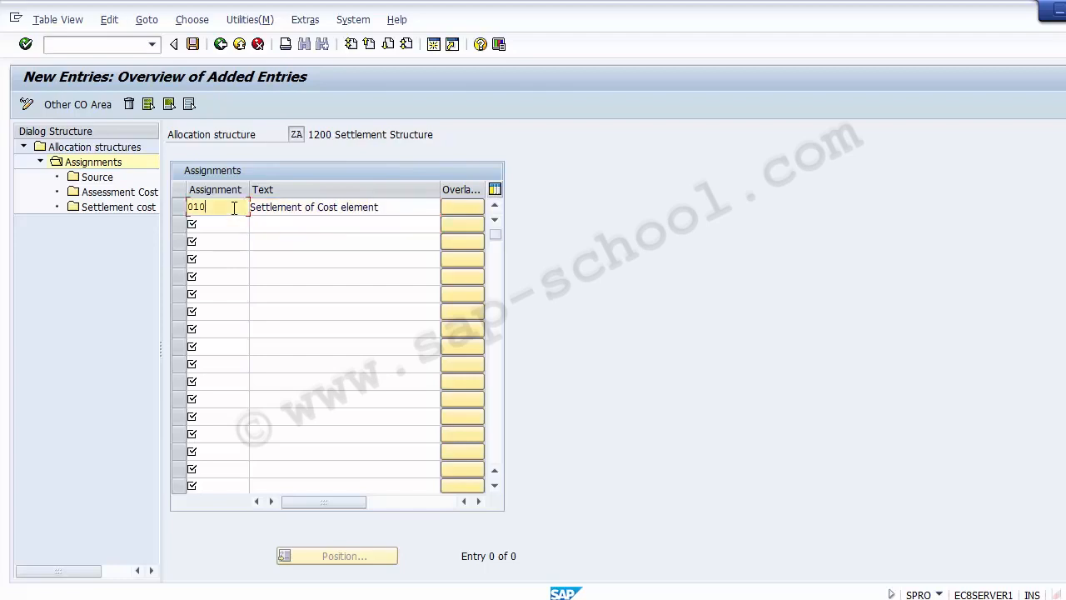
pyautogui.click(394, 205)
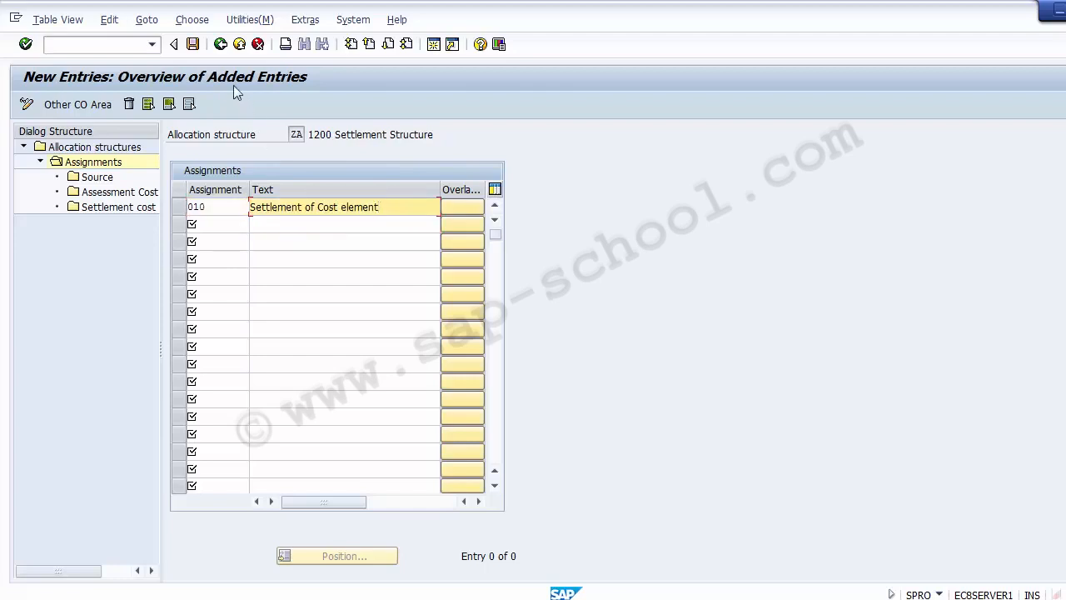
pyautogui.click(192, 44)
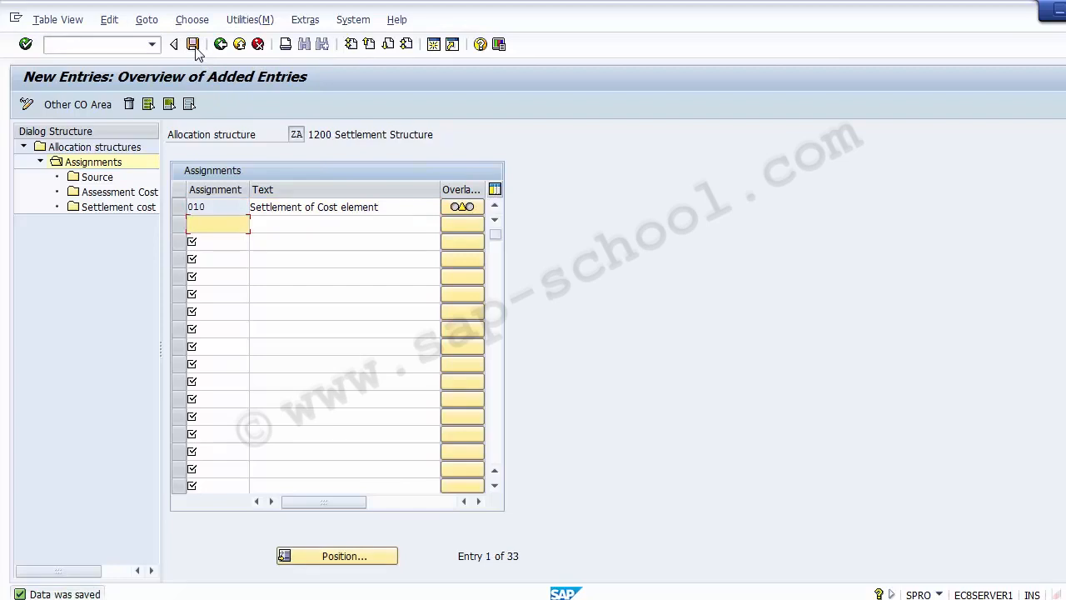
# Select assignment 010 and open its Source view for controlling area Z100
pyautogui.click(179, 210)
pyautogui.click(179, 213)
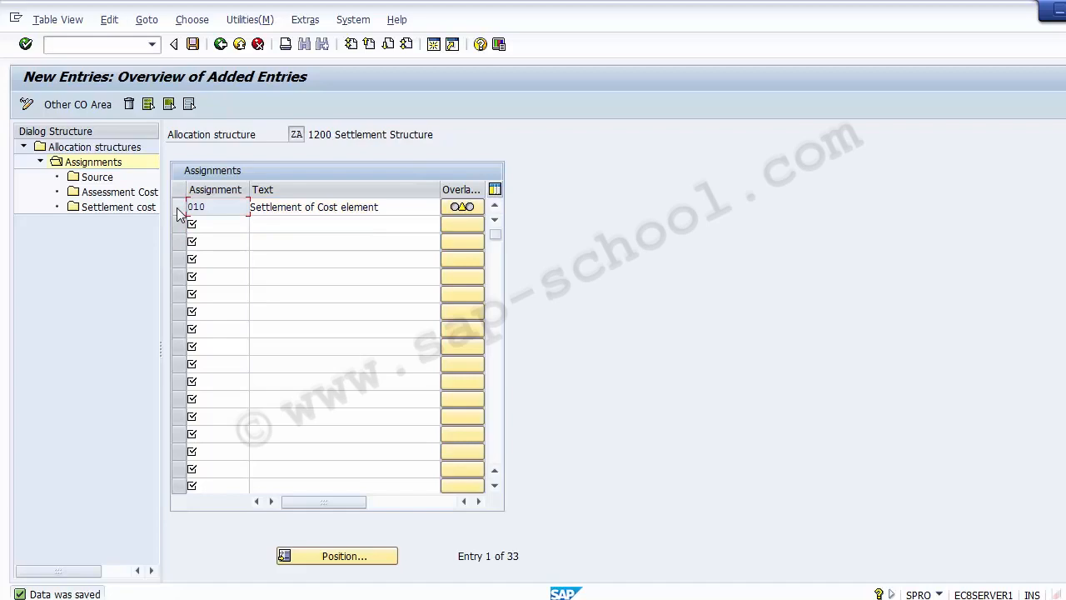
pyautogui.click(179, 213)
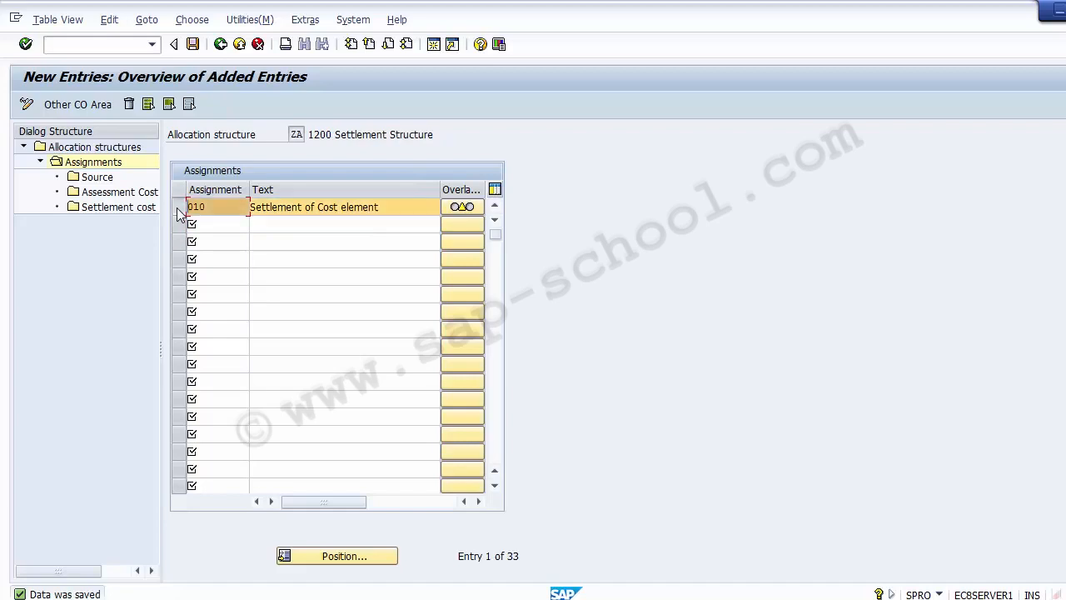
pyautogui.click(94, 179)
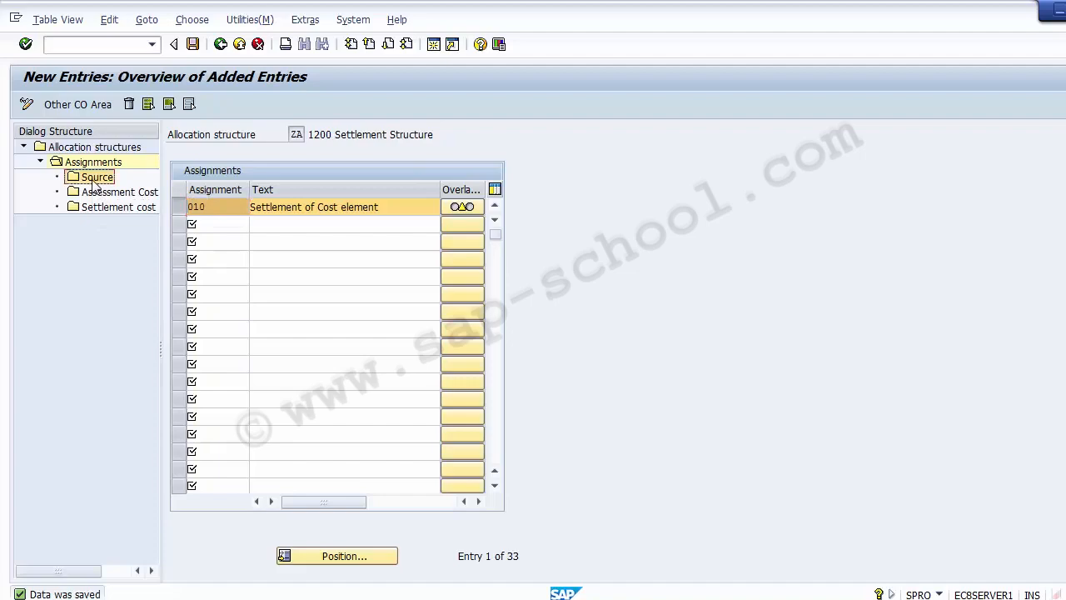
pyautogui.press('F3')
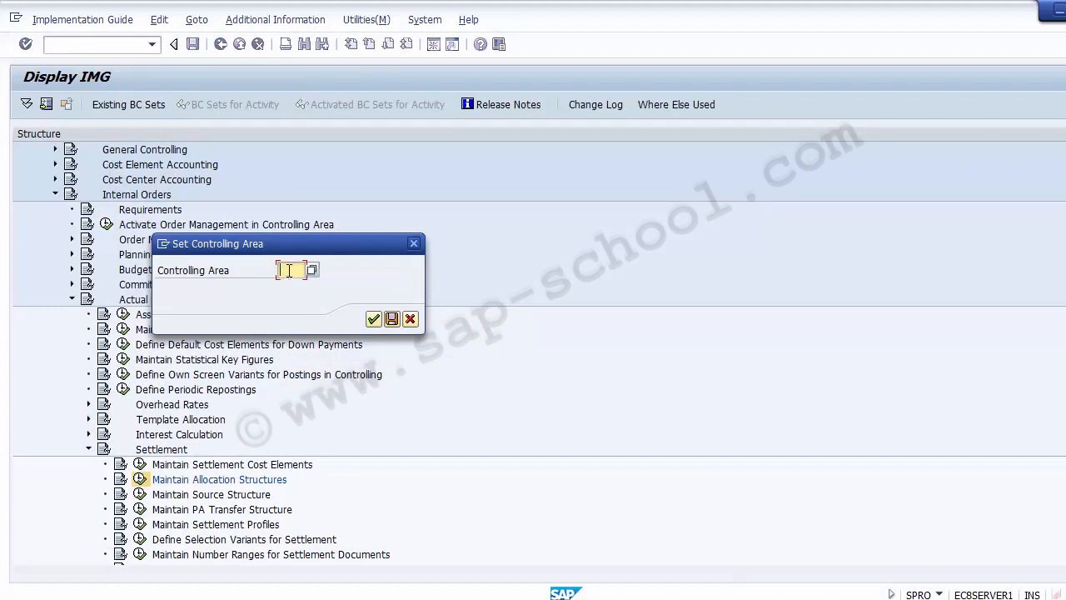
pyautogui.write('Z100')
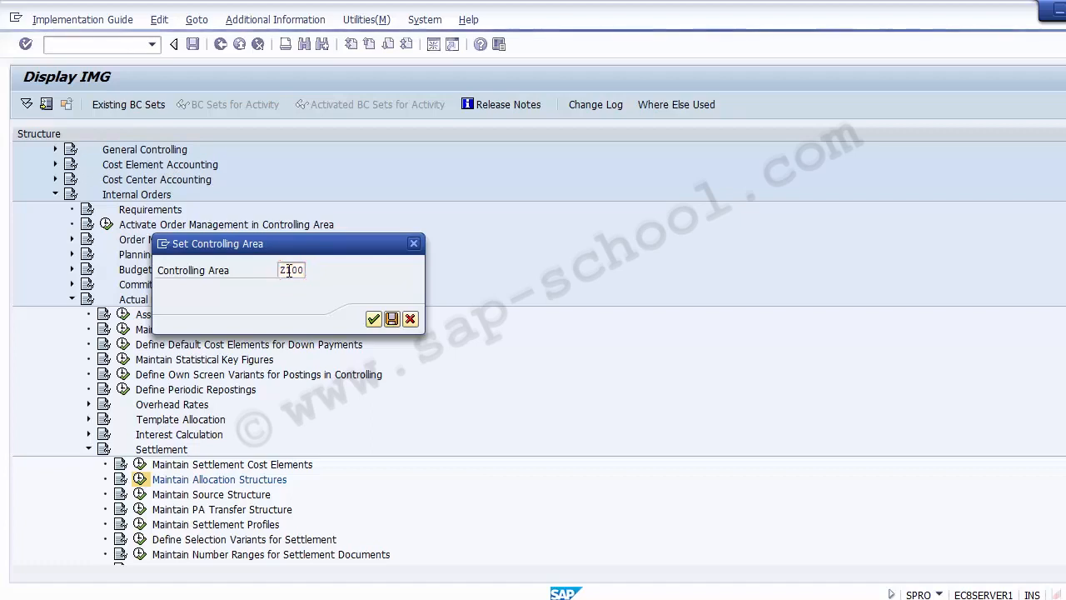
pyautogui.press('Return')
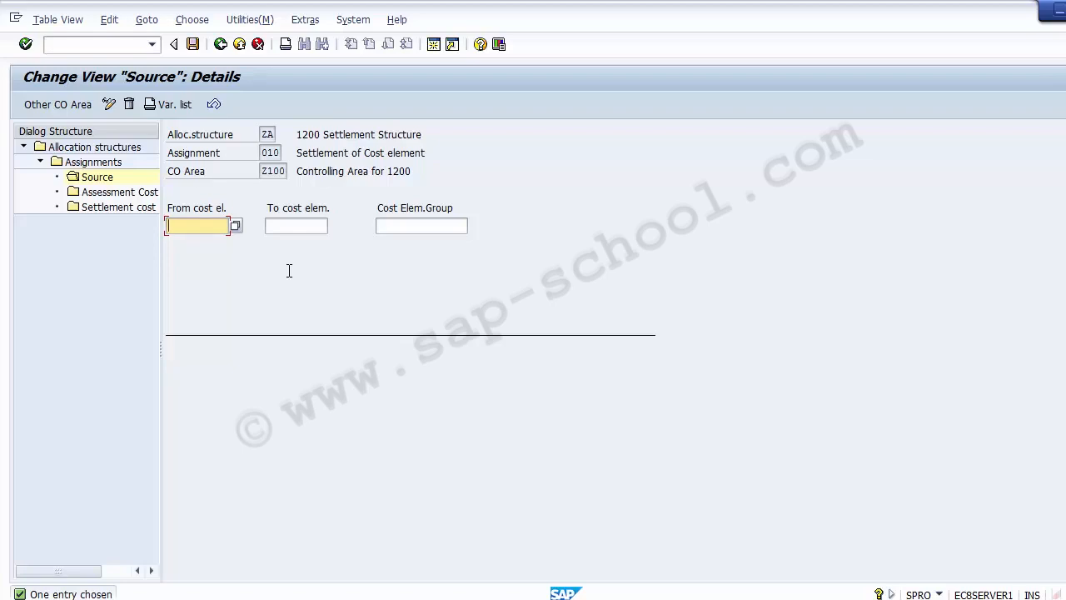
# Look up the cost elements in chart of accounts 1000 and choose 400000 (PURCHASE A/C) as the source's starting cost element
pyautogui.click(295, 214)
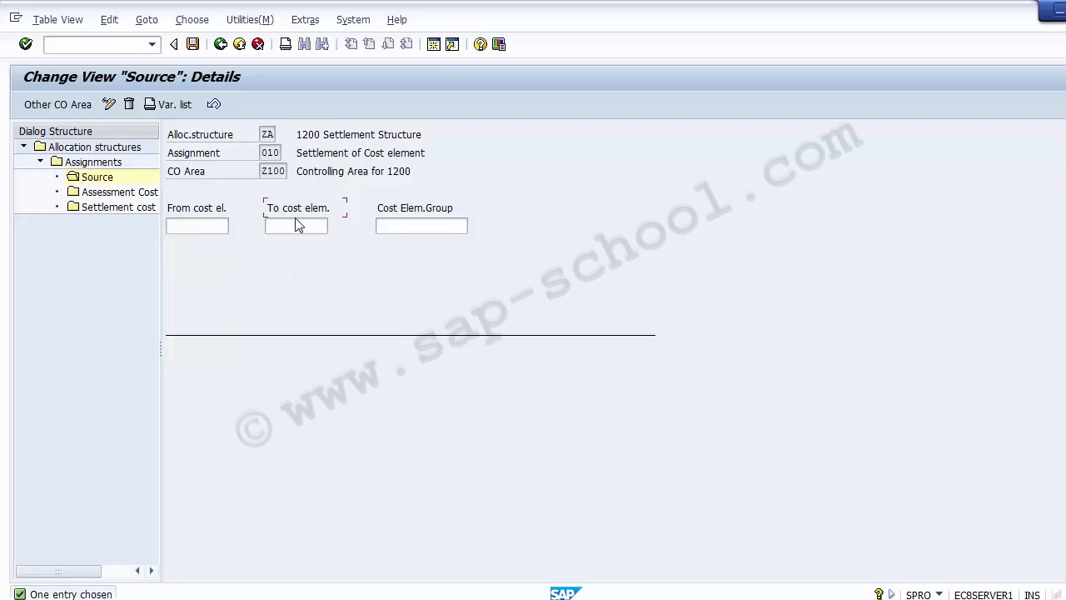
pyautogui.click(324, 226)
pyautogui.click(404, 226)
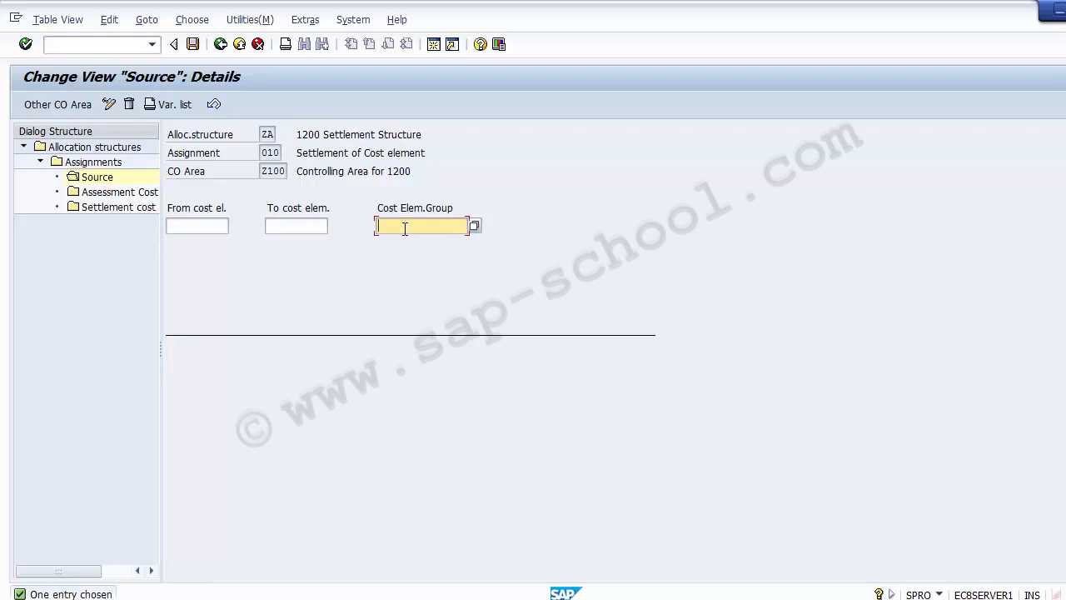
pyautogui.click(205, 225)
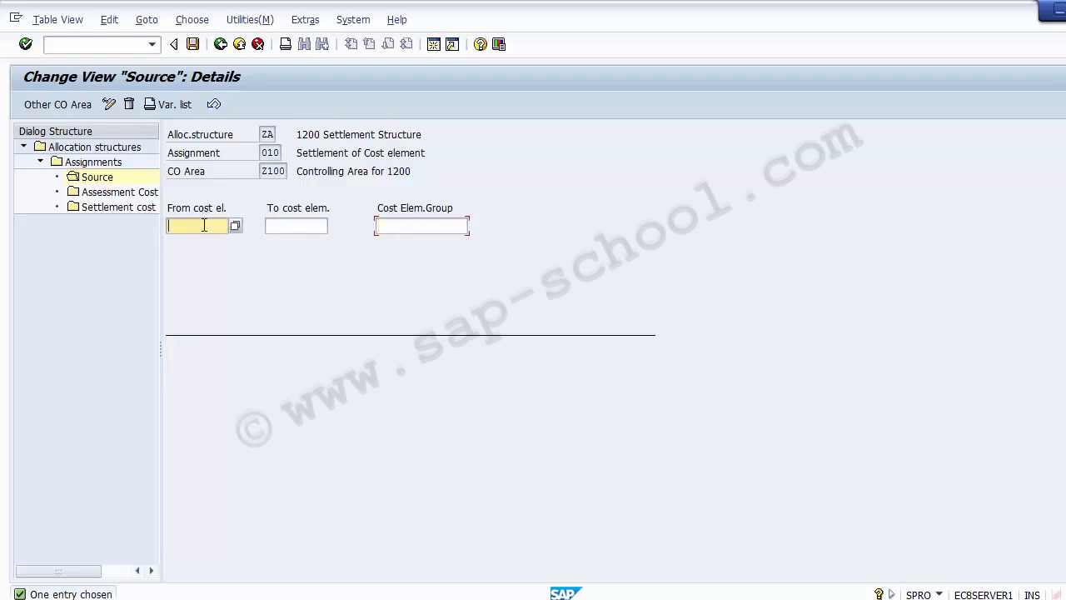
pyautogui.click(236, 227)
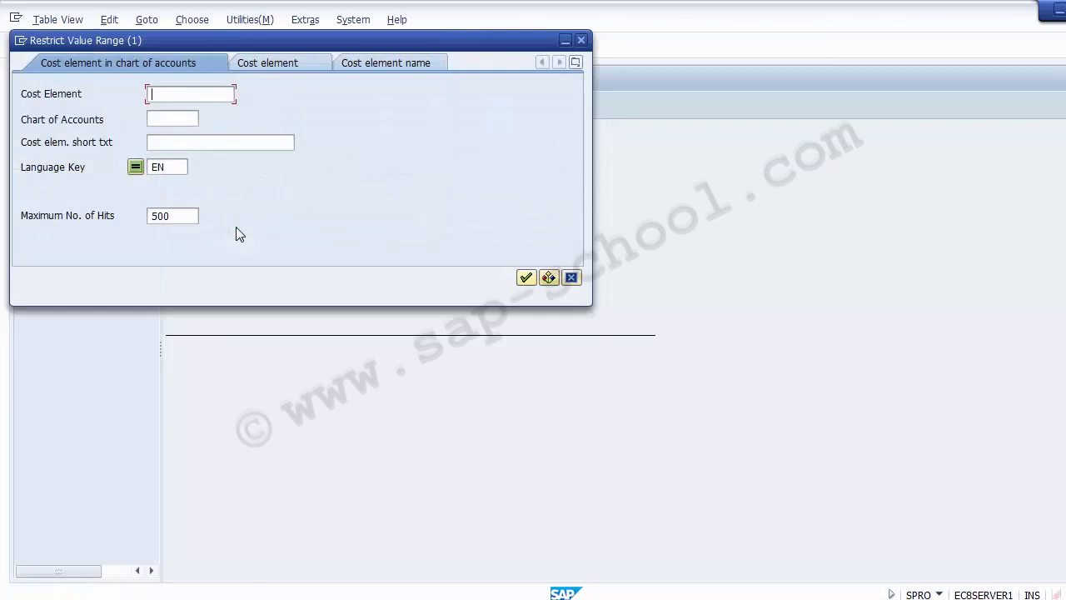
pyautogui.click(158, 119)
pyautogui.write('1000')
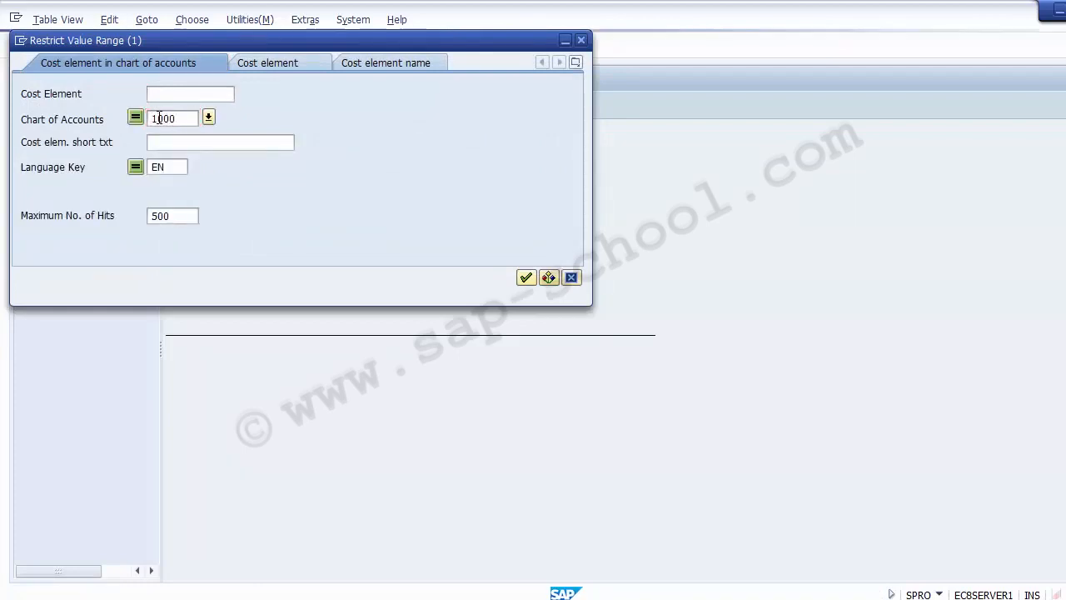
pyautogui.press('Return')
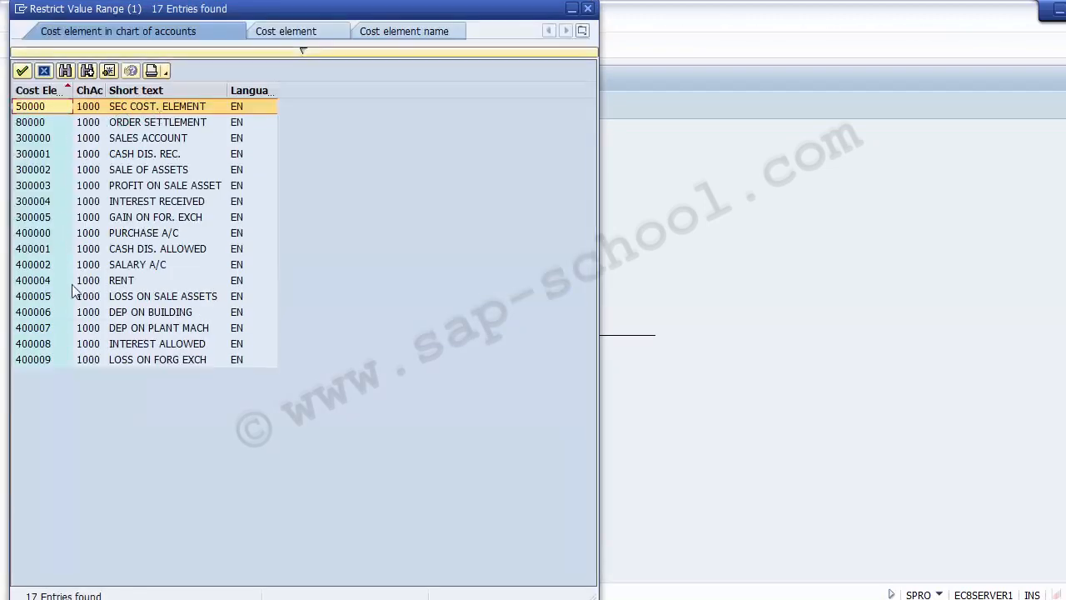
pyautogui.click(37, 236)
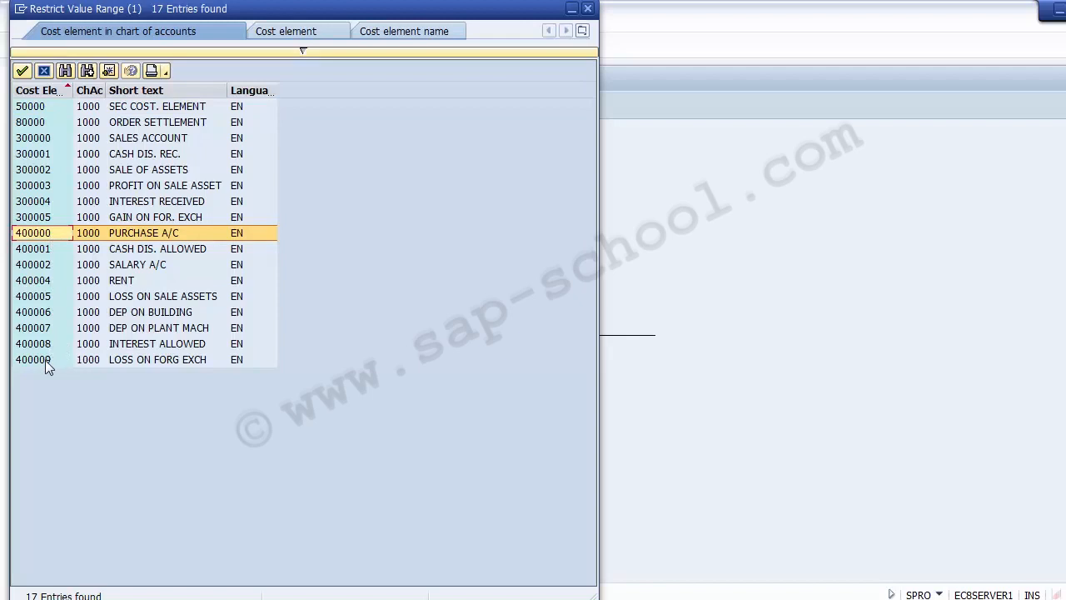
pyautogui.doubleClick(38, 232)
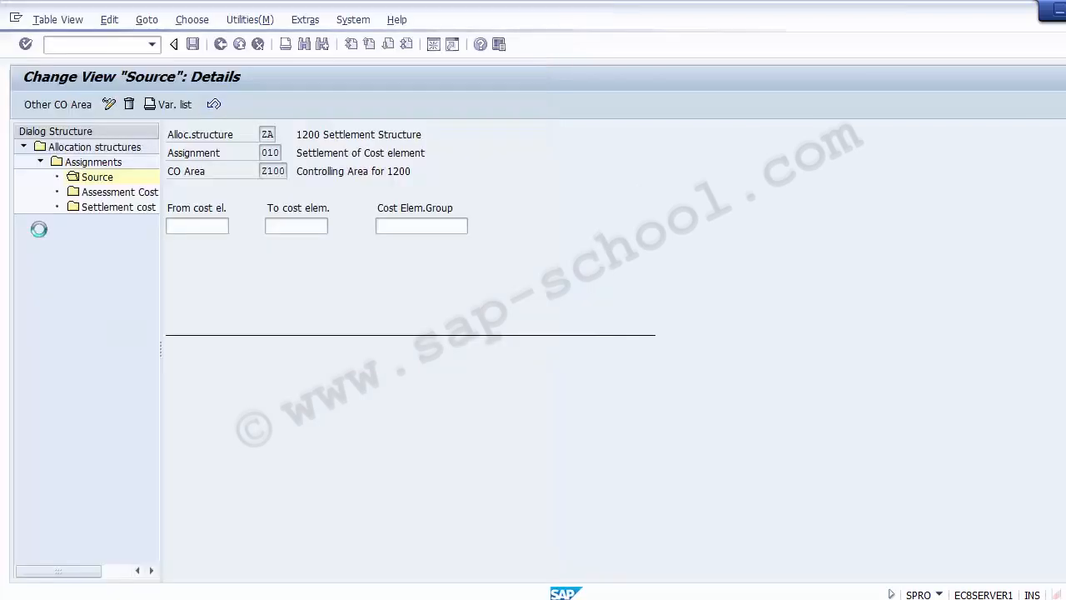
# Set the source's ending cost element to 400009 and save the range
pyautogui.click(279, 223)
pyautogui.write('400000')
pyautogui.press('BackSpace')
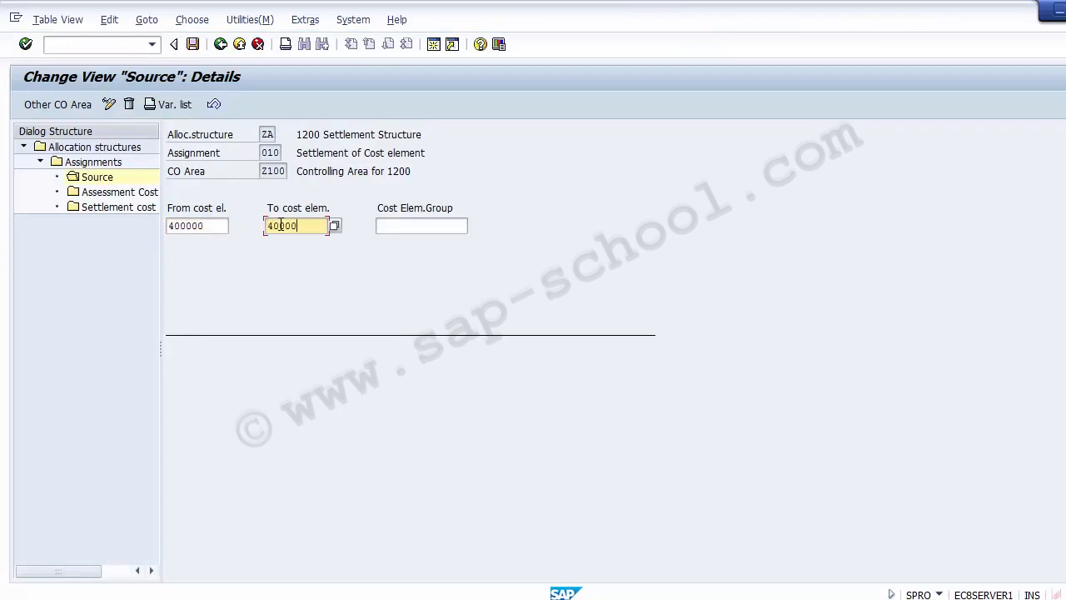
pyautogui.write('9')
pyautogui.click(193, 44)
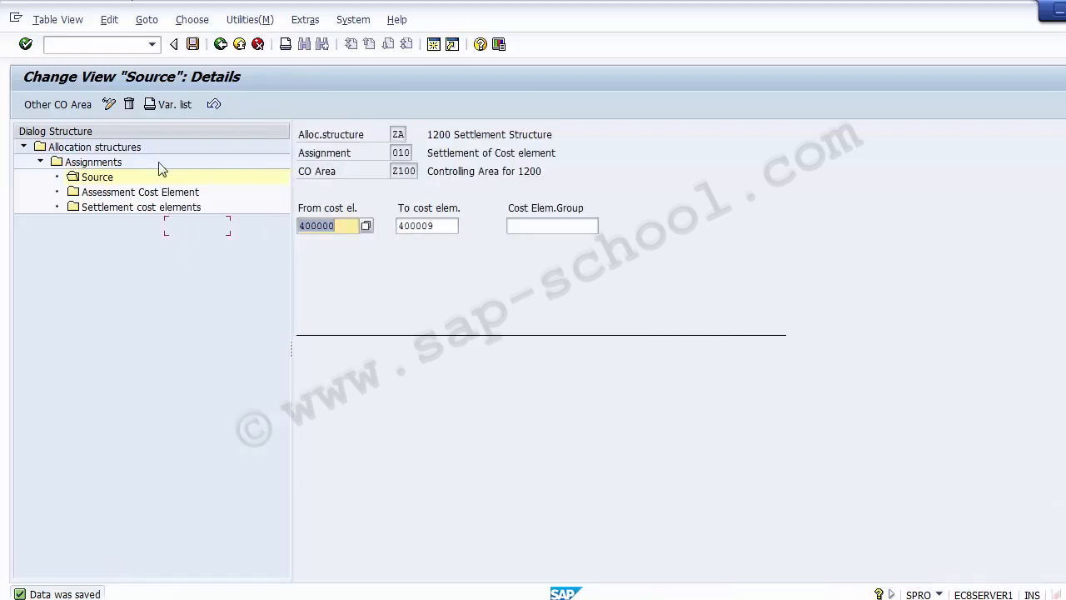
# Return to the assignments overview and open the Settlement cost elements view for assignment 010
pyautogui.click(220, 50)
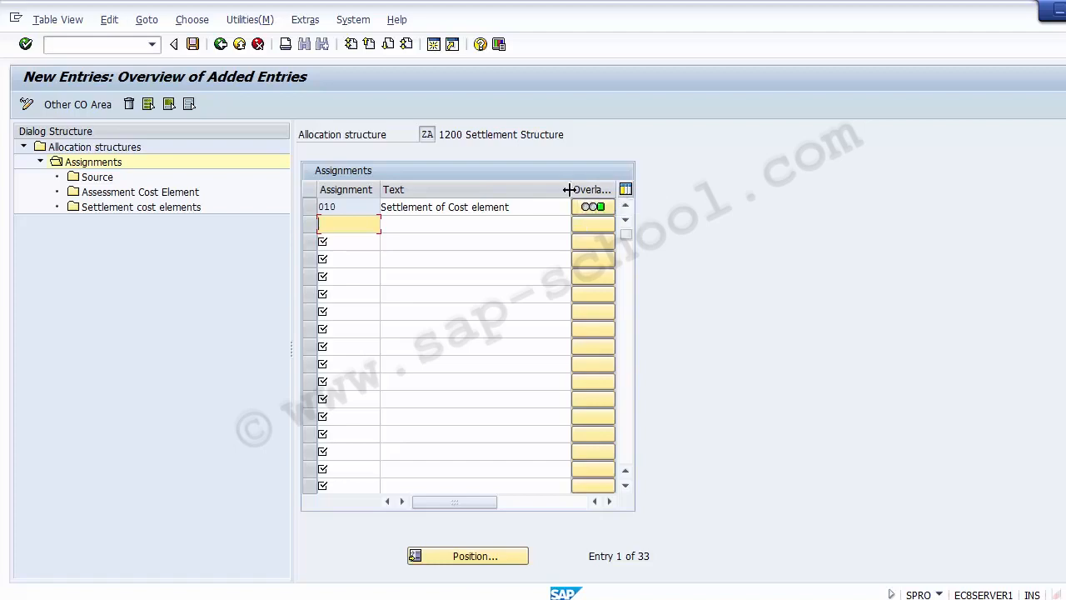
pyautogui.moveTo(569, 190); pyautogui.dragTo(536, 190)
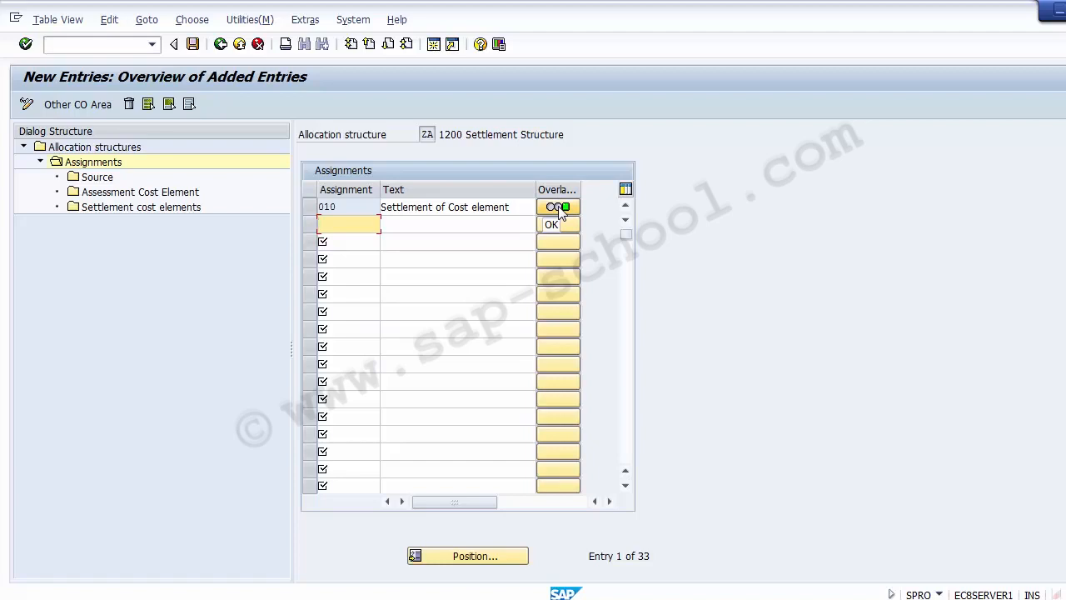
pyautogui.click(133, 210)
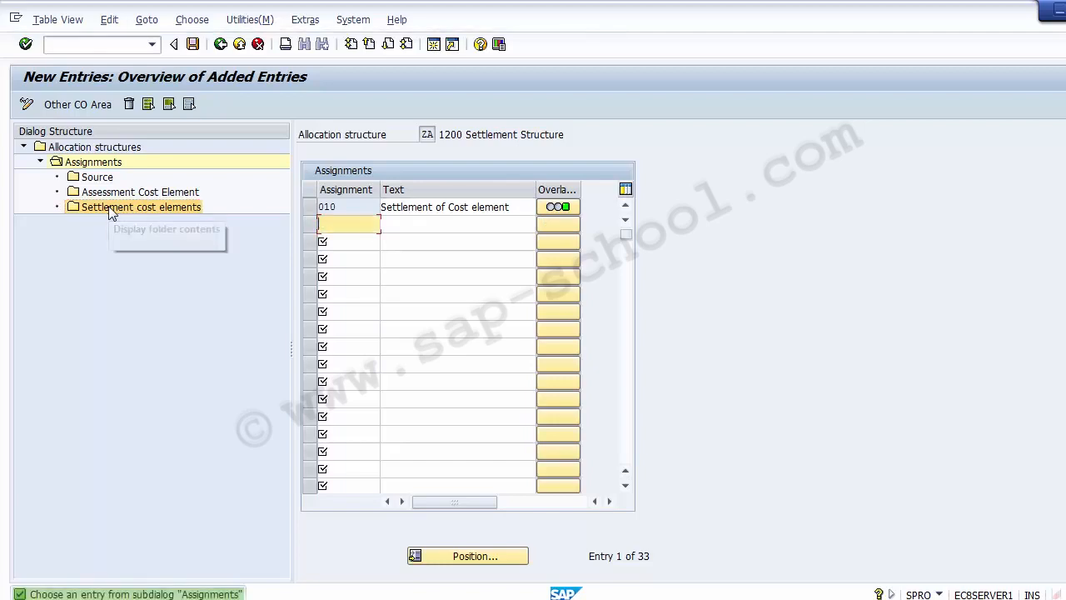
pyautogui.click(309, 208)
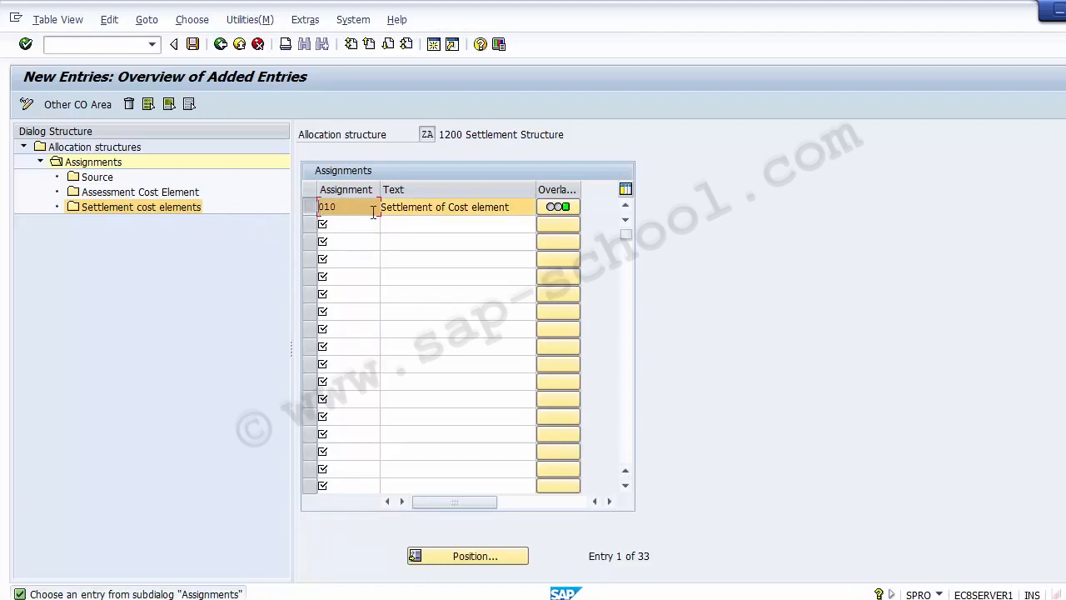
pyautogui.doubleClick(119, 209)
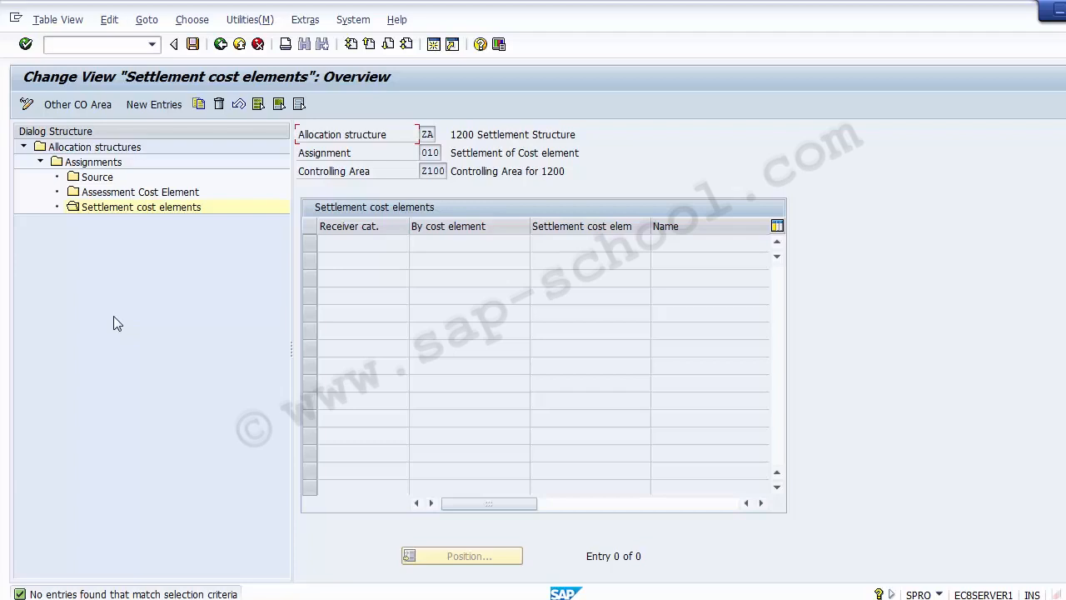
# Add receiver category CTR (Cost center) with settlement by cost element enabled, and save the entry
pyautogui.click(148, 106)
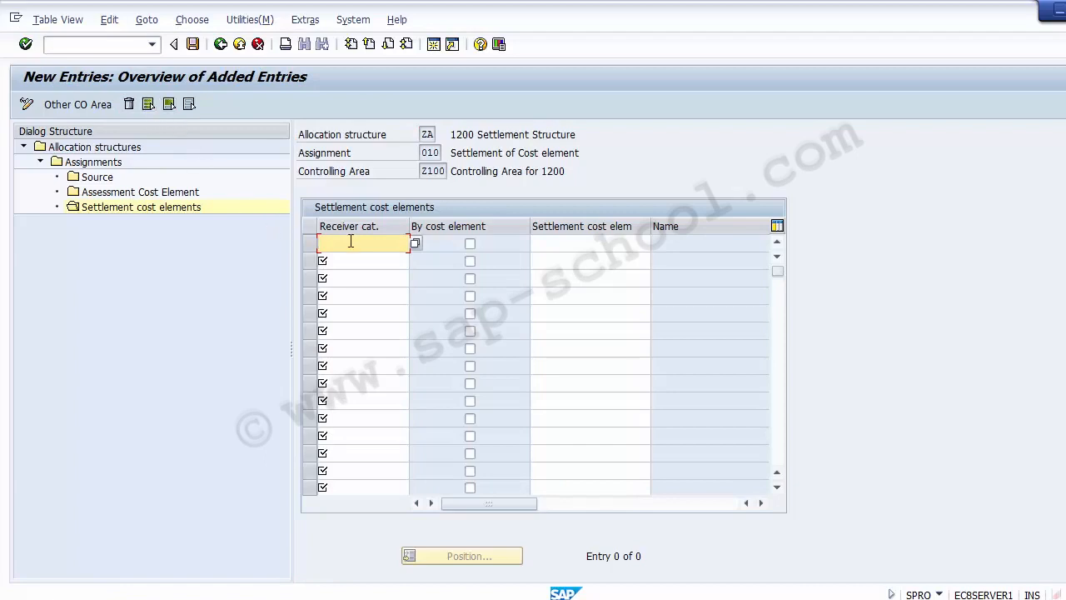
pyautogui.click(414, 244)
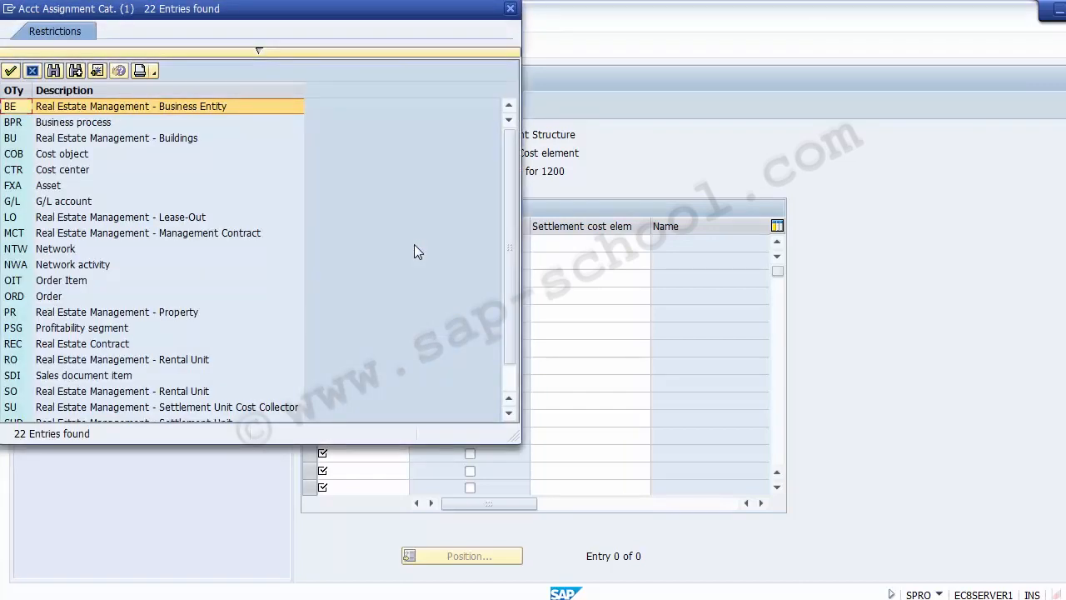
pyautogui.click(63, 172)
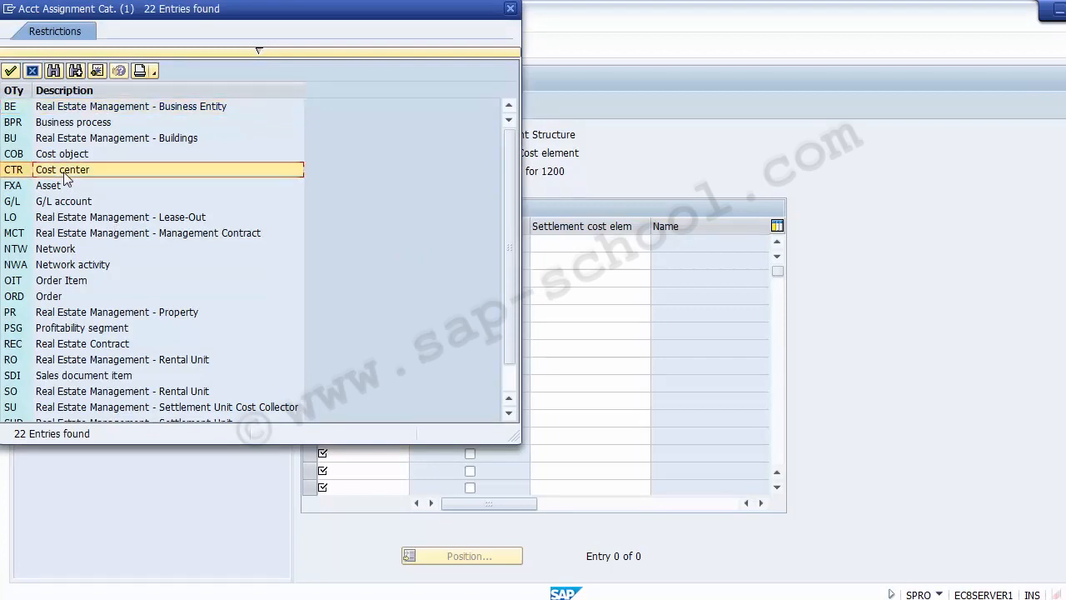
pyautogui.doubleClick(63, 171)
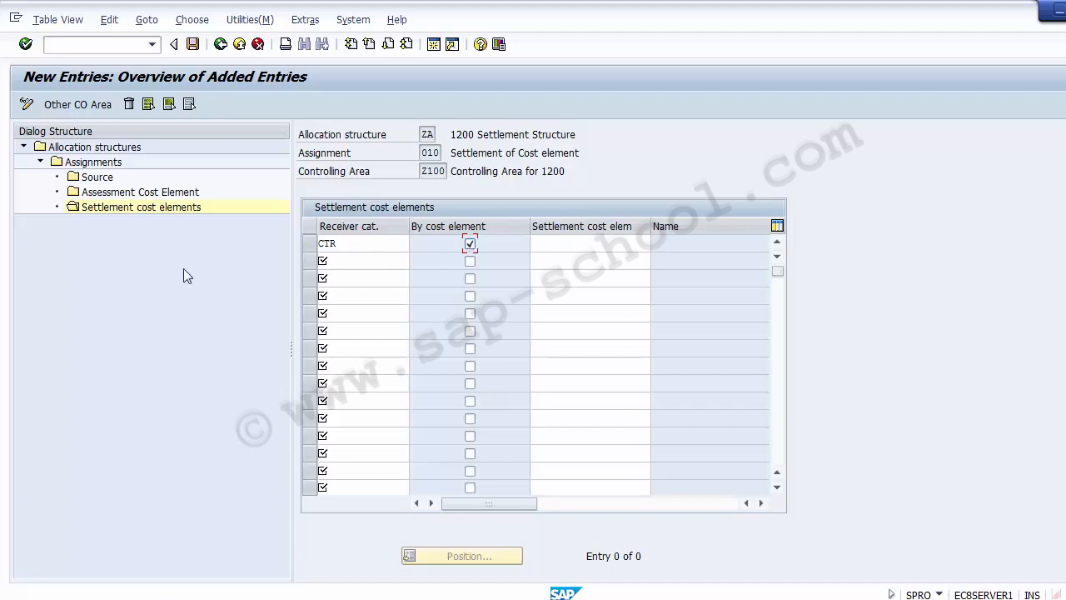
pyautogui.click(193, 45)
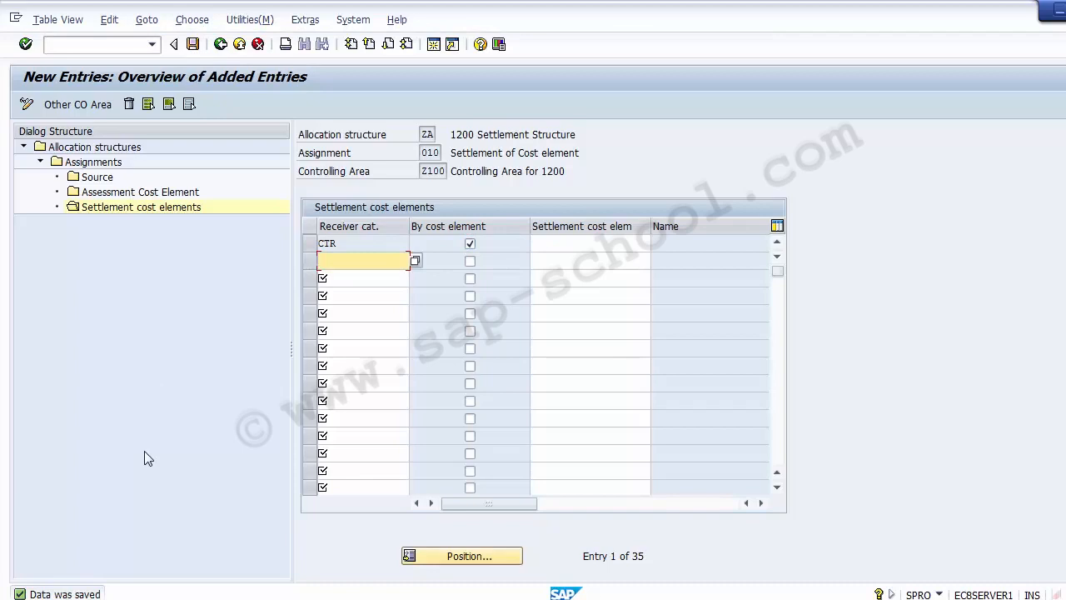
pyautogui.click(104, 195)
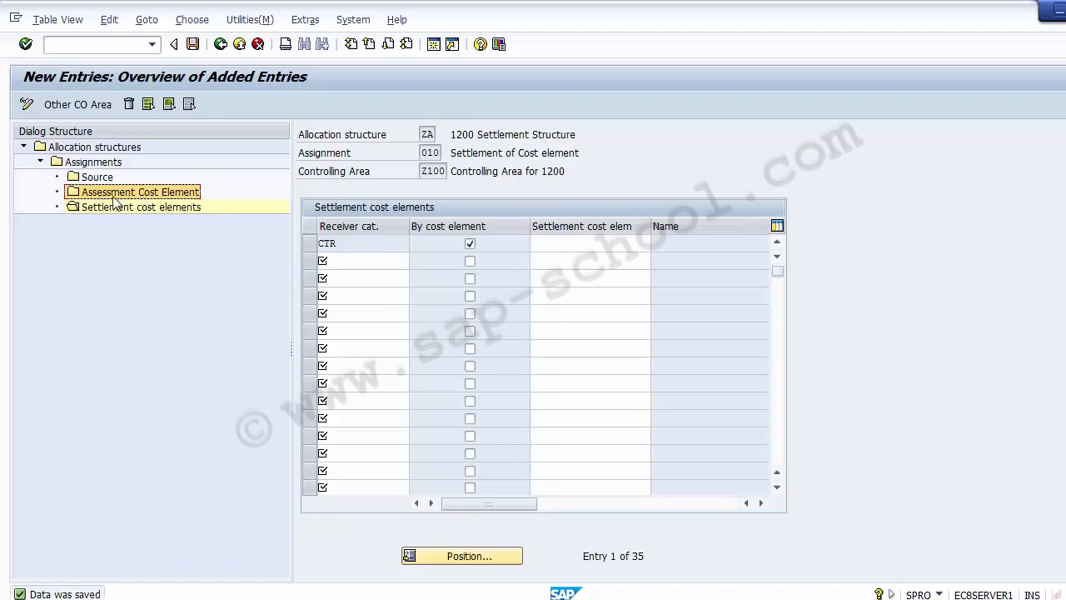
# Check the Assessment Cost Element view for assignment 010, return to the assignments overview, save, and exit to the implementation guide
pyautogui.doubleClick(113, 197)
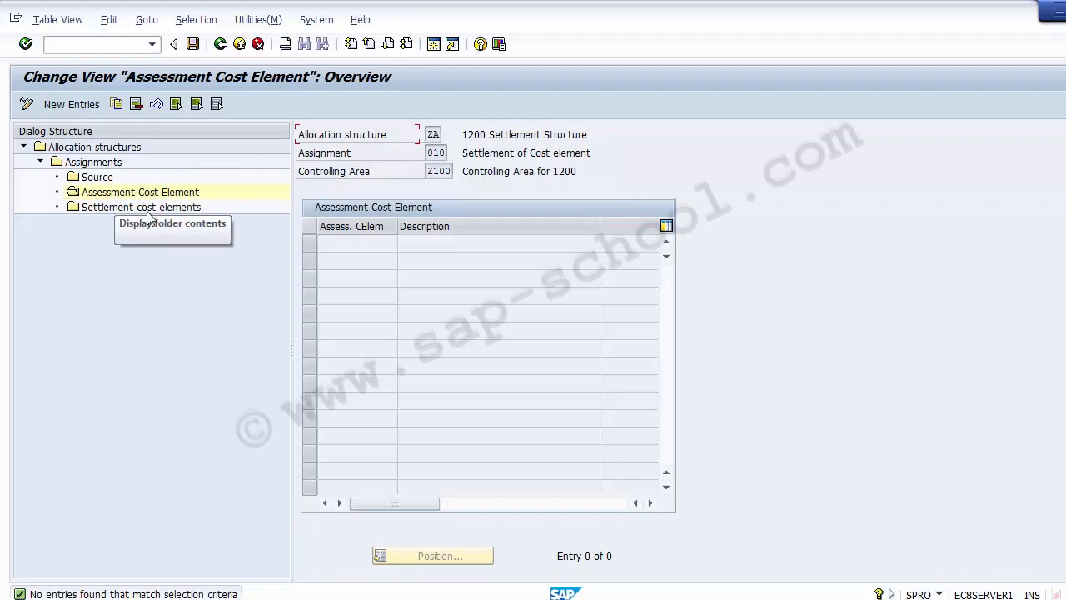
pyautogui.click(219, 44)
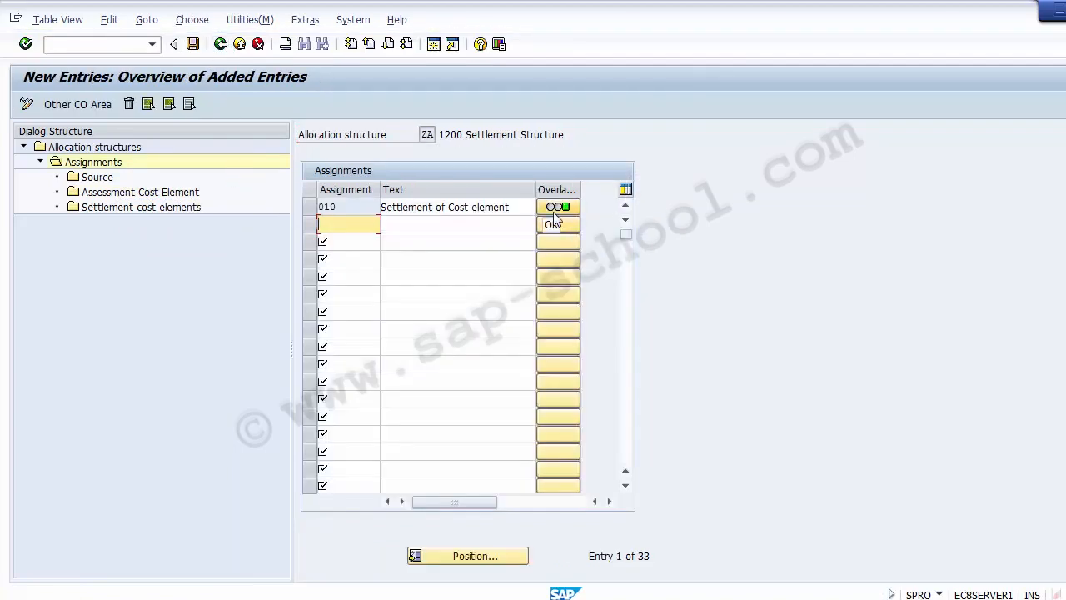
pyautogui.click(194, 45)
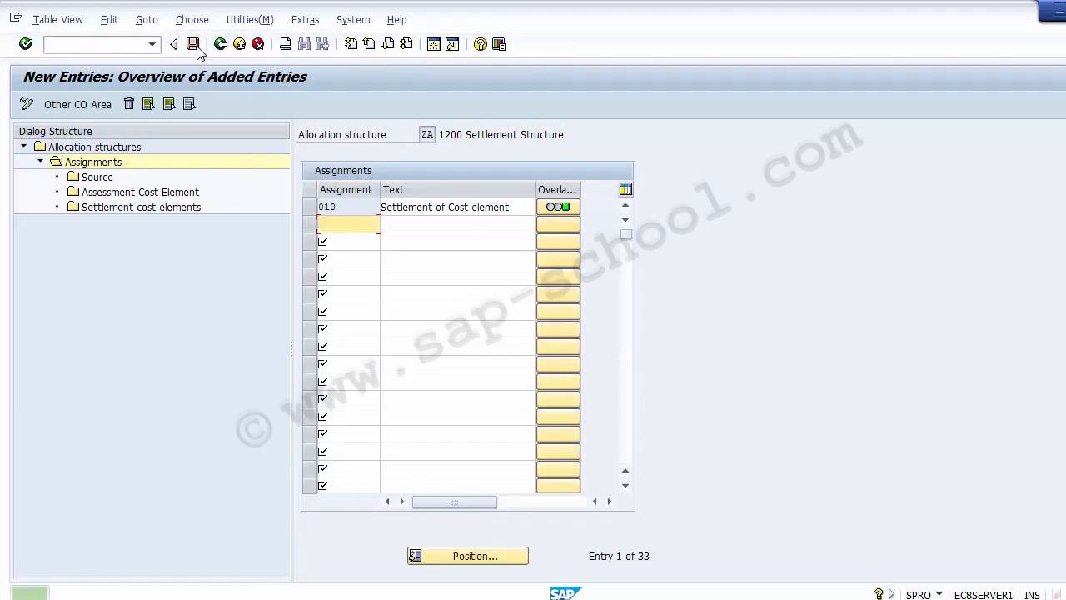
pyautogui.click(221, 44)
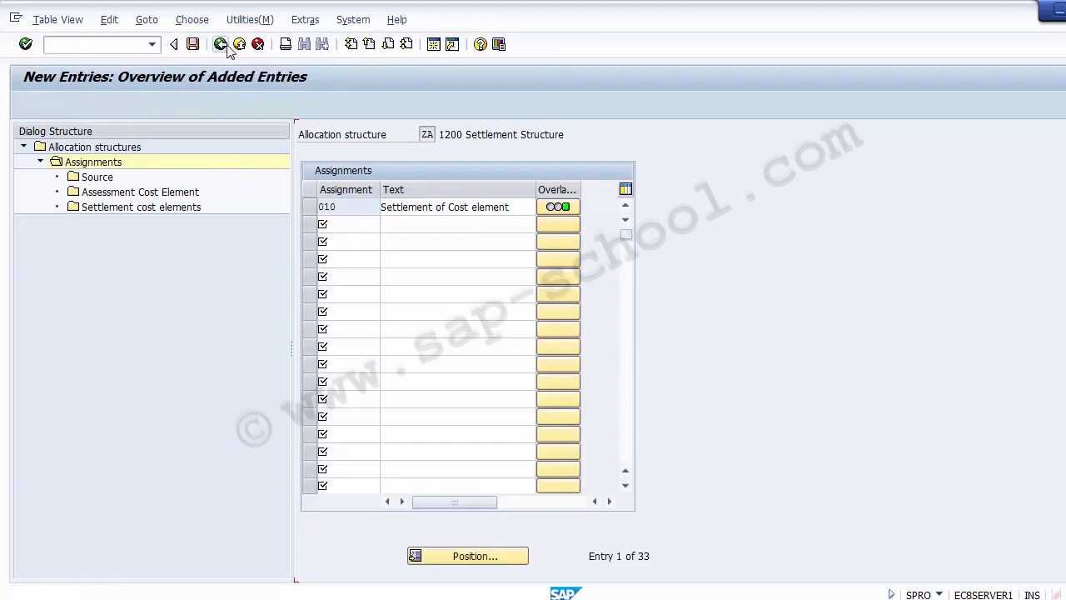
pyautogui.click(239, 44)
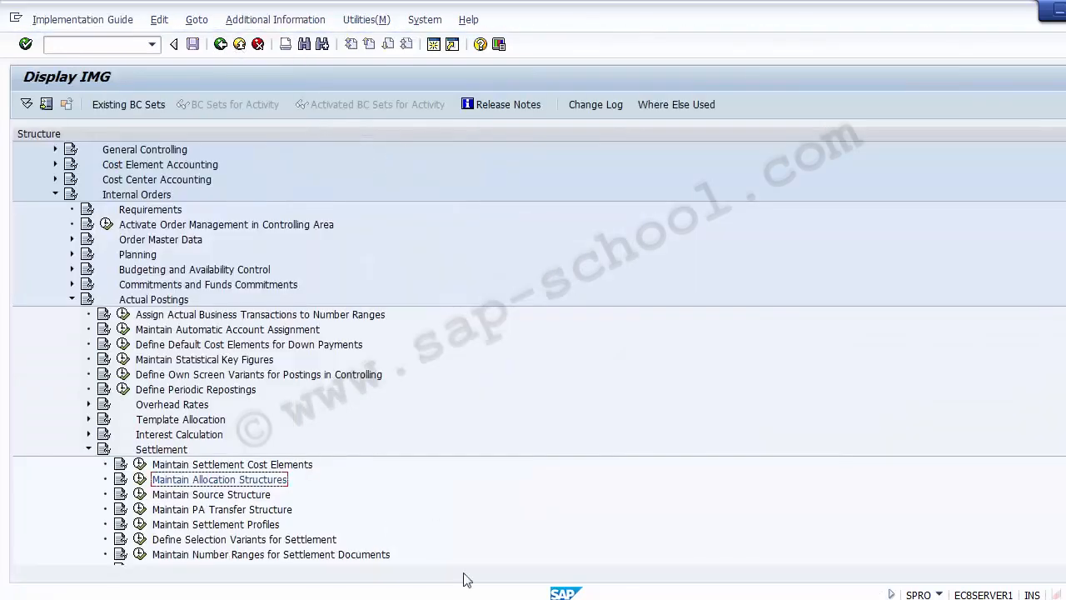
# Switch to the PowerPoint presentation, read the Maintain Settlement Profiles slide, and return to SAP
pyautogui.click(486, 525)
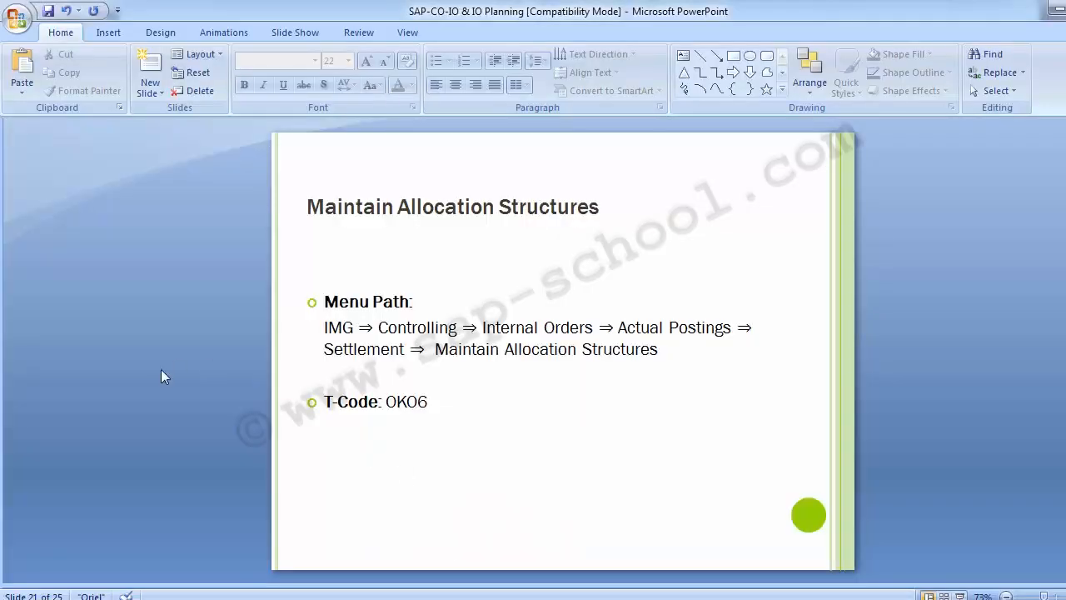
pyautogui.scroll(-1, 161, 369)
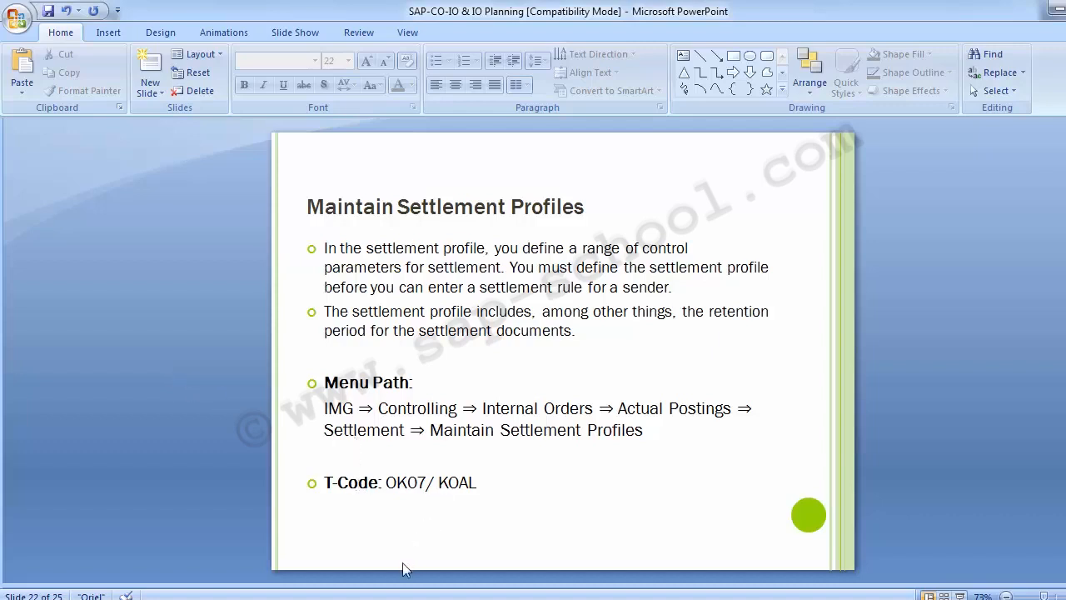
pyautogui.click(471, 562)
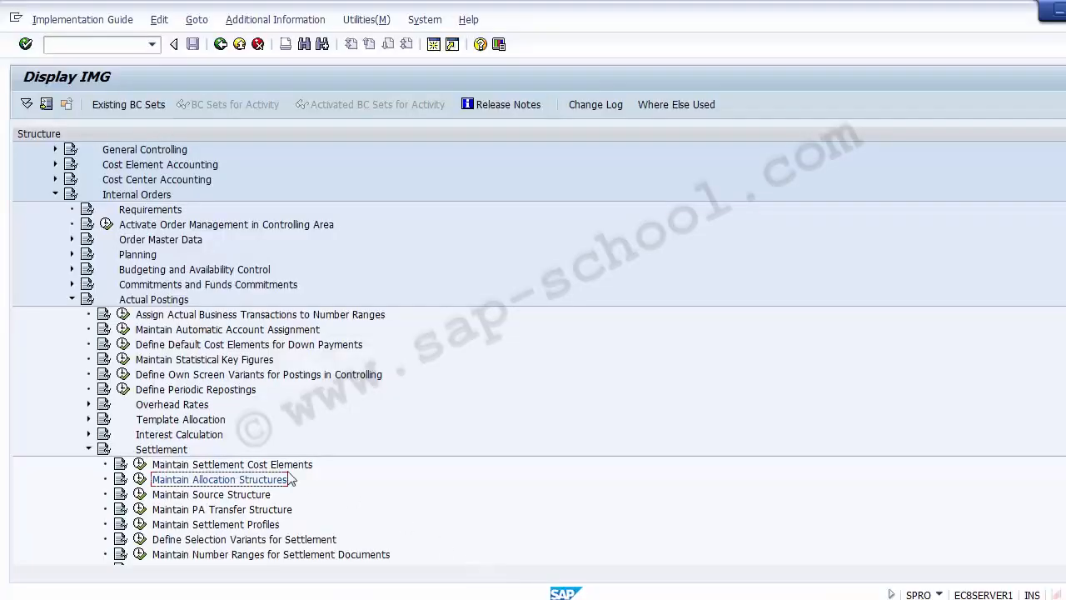
# Open the Maintain Settlement Profiles activity under Internal Orders, Actual Postings, Settlement in the implementation guide
pyautogui.click(242, 495)
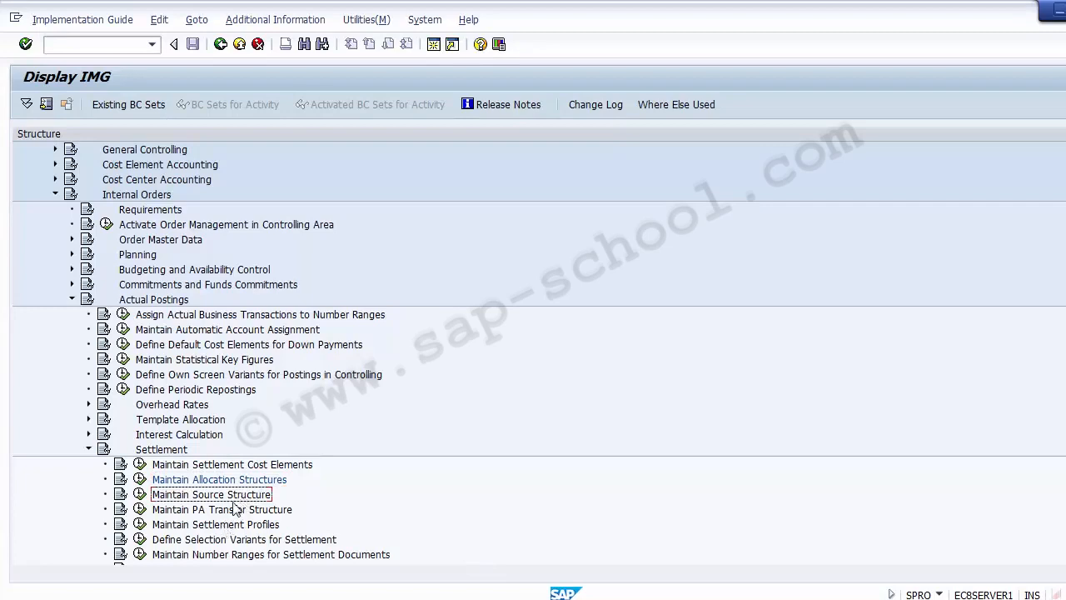
pyautogui.click(228, 526)
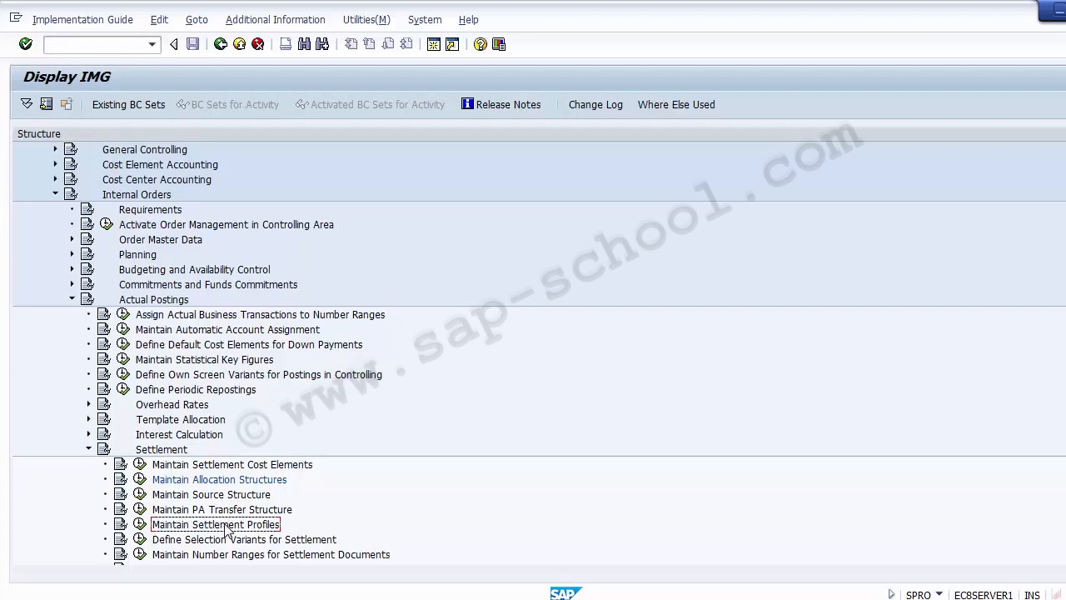
pyautogui.click(158, 450)
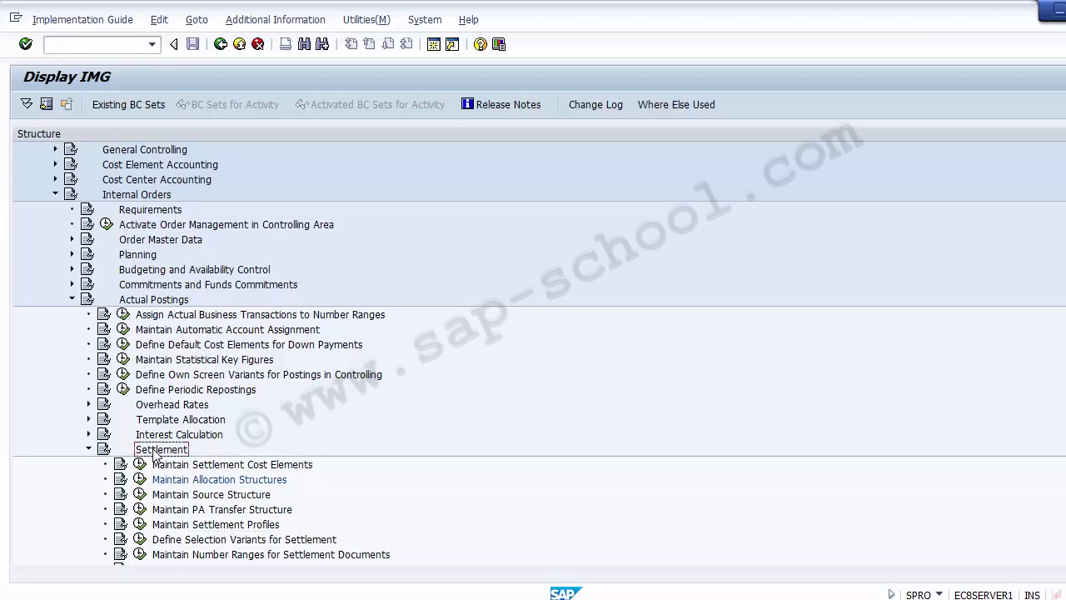
pyautogui.click(198, 523)
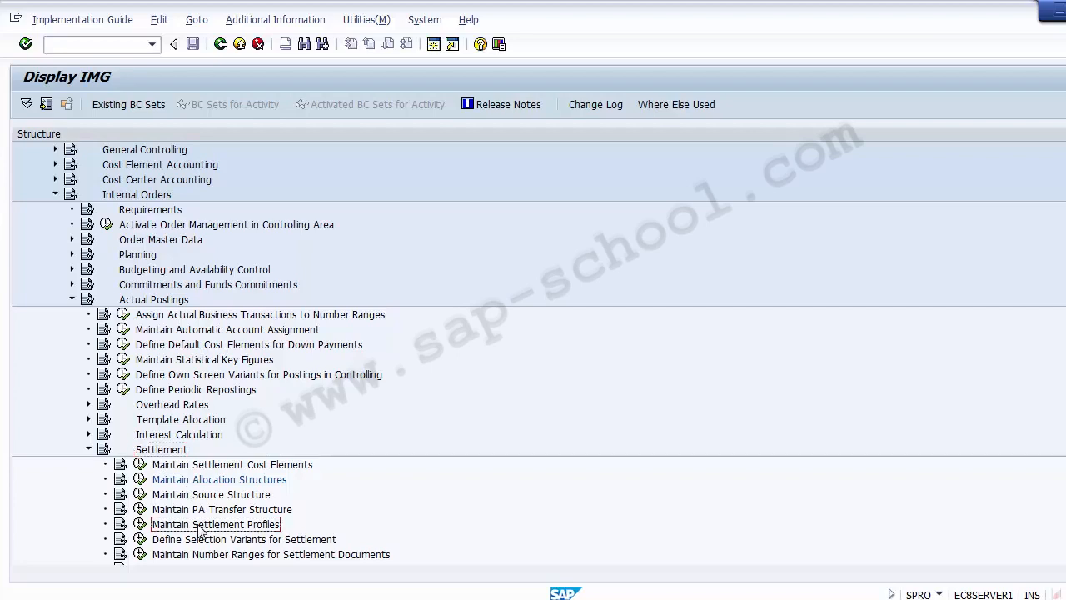
pyautogui.click(141, 528)
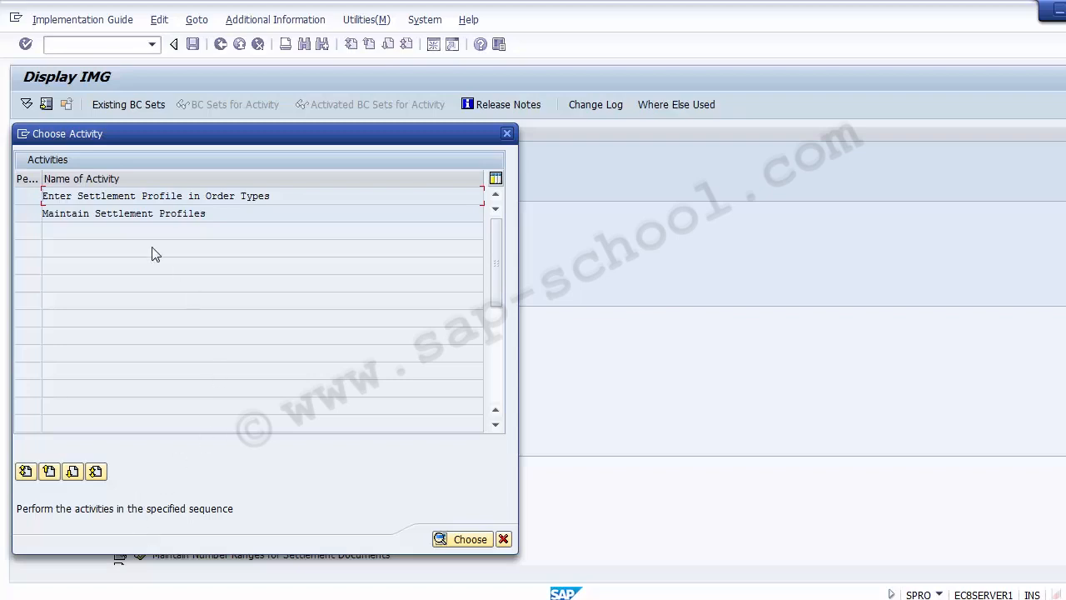
pyautogui.doubleClick(115, 215)
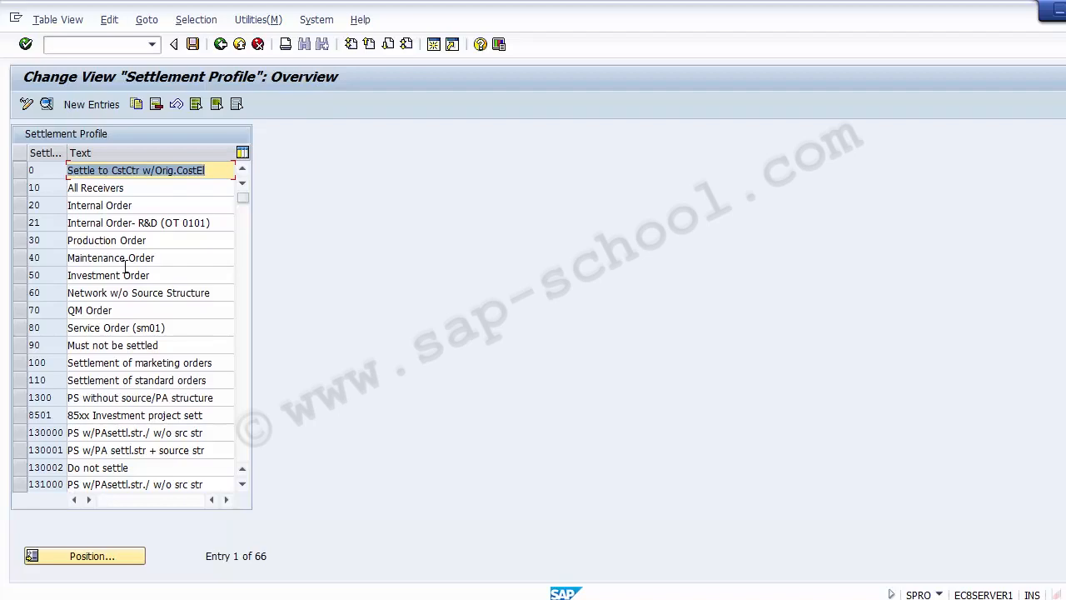
# Create a new settlement profile entry with the key Z01200
pyautogui.click(92, 105)
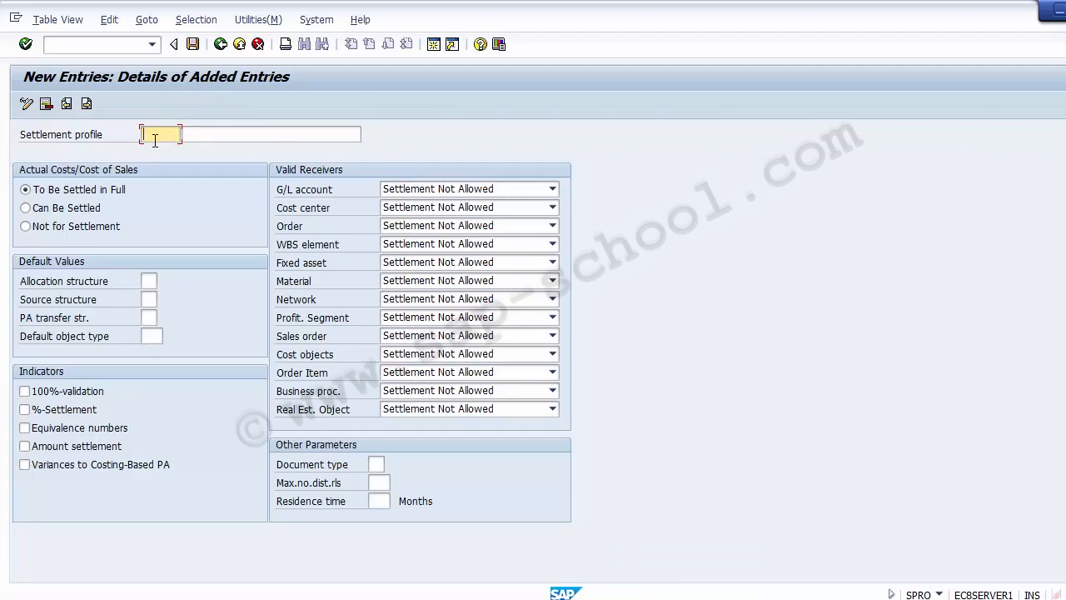
pyautogui.write('Z')
pyautogui.write('06')
pyautogui.write('1')
pyautogui.press('BackSpace')
pyautogui.press('BackSpace')
pyautogui.press('BackSpace')
pyautogui.write('08011')
pyautogui.press('BackSpace')
pyautogui.press('BackSpace')
pyautogui.press('BackSpace')
pyautogui.press('BackSpace')
pyautogui.write('1200')
# Describe the profile as "Inter Order Settl Profile" and choose To Be Settled in Full for its actual costs
pyautogui.click(215, 135)
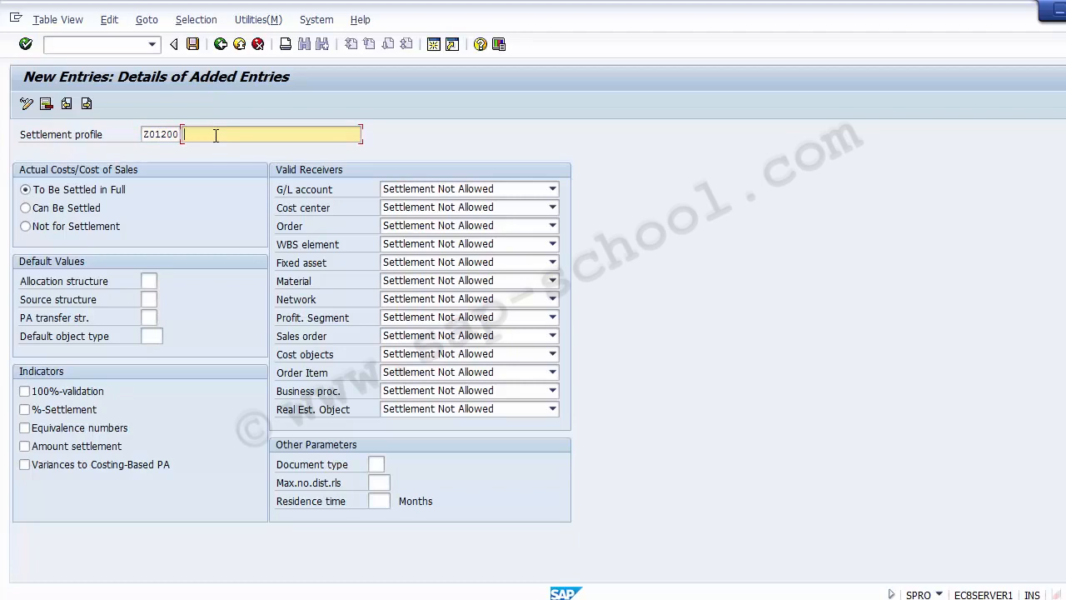
pyautogui.write('Inte')
pyautogui.write('r C')
pyautogui.write('rdwer')
pyautogui.press('BackSpace')
pyautogui.press('BackSpace')
pyautogui.press('BackSpace')
pyautogui.write('er Settl Profile')
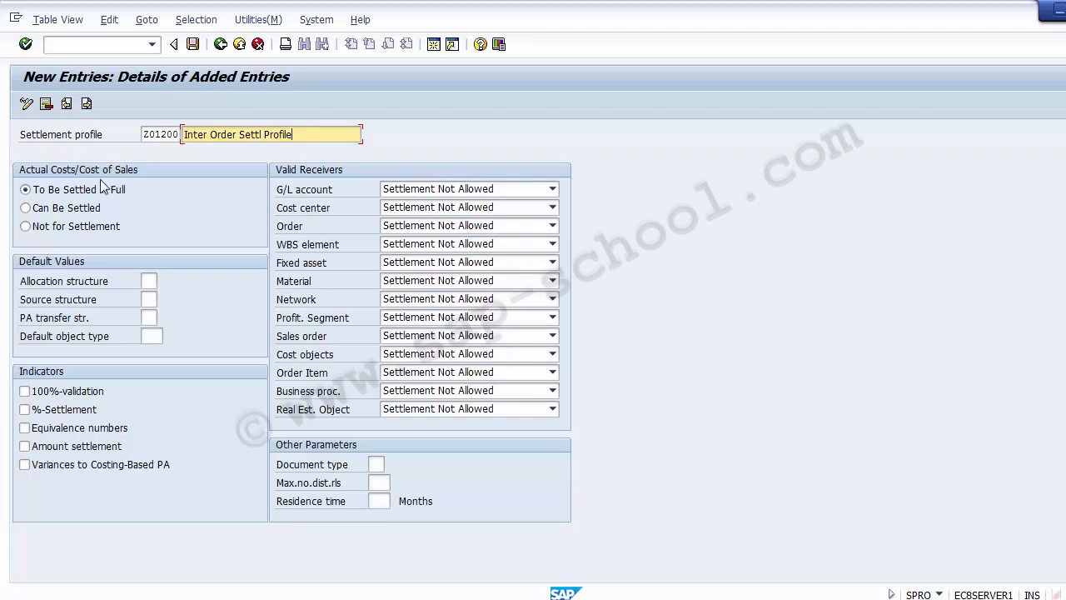
pyautogui.click(90, 190)
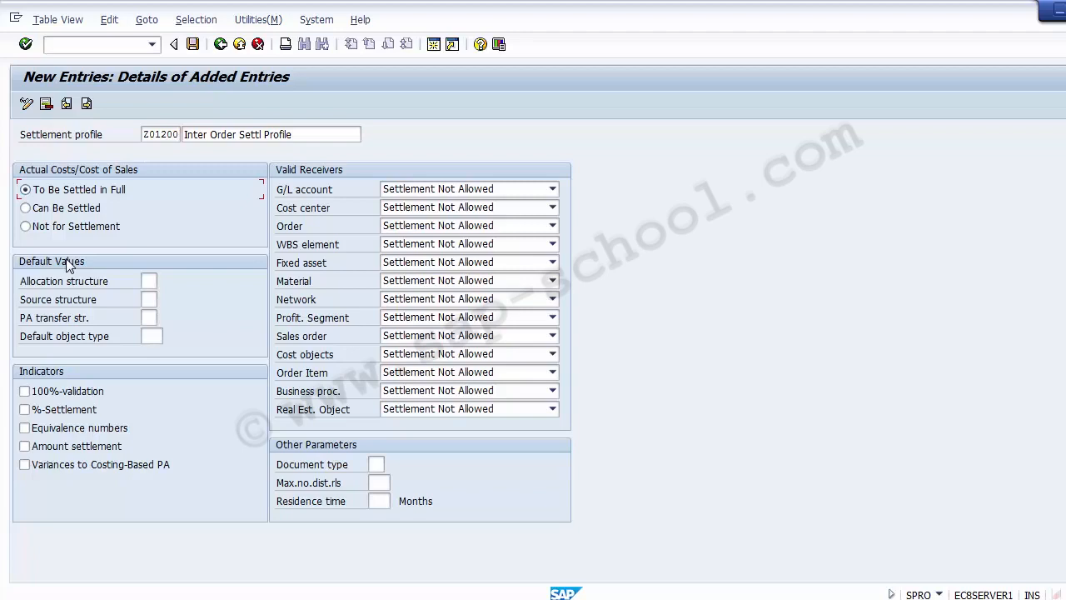
# Look up the allocation structures and choose ZA (1200 Settlement Structure) as the profile's default
pyautogui.click(150, 281)
pyautogui.click(165, 280)
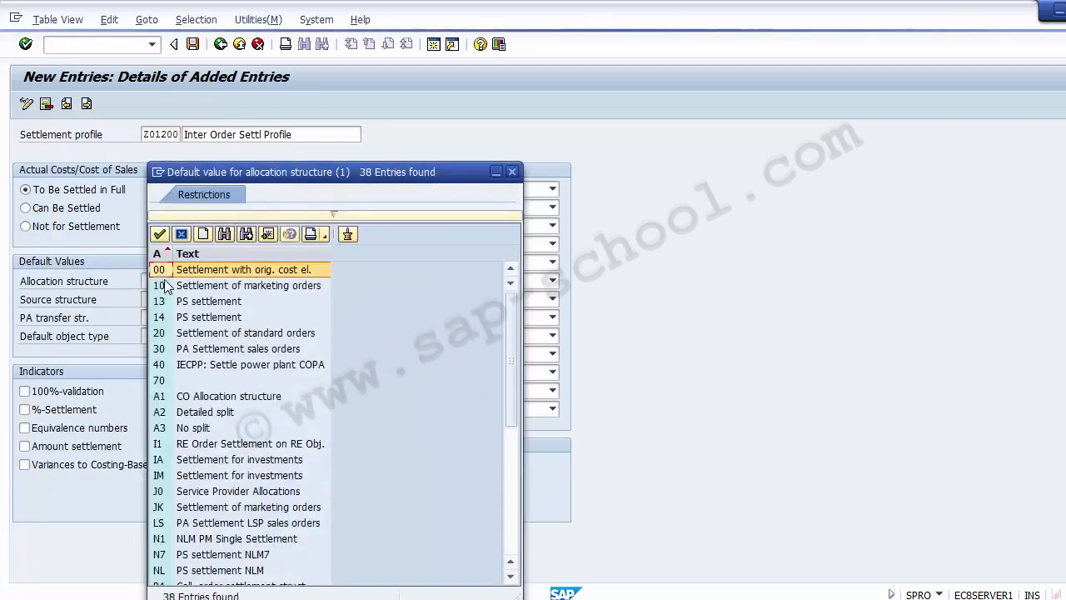
pyautogui.press('End')
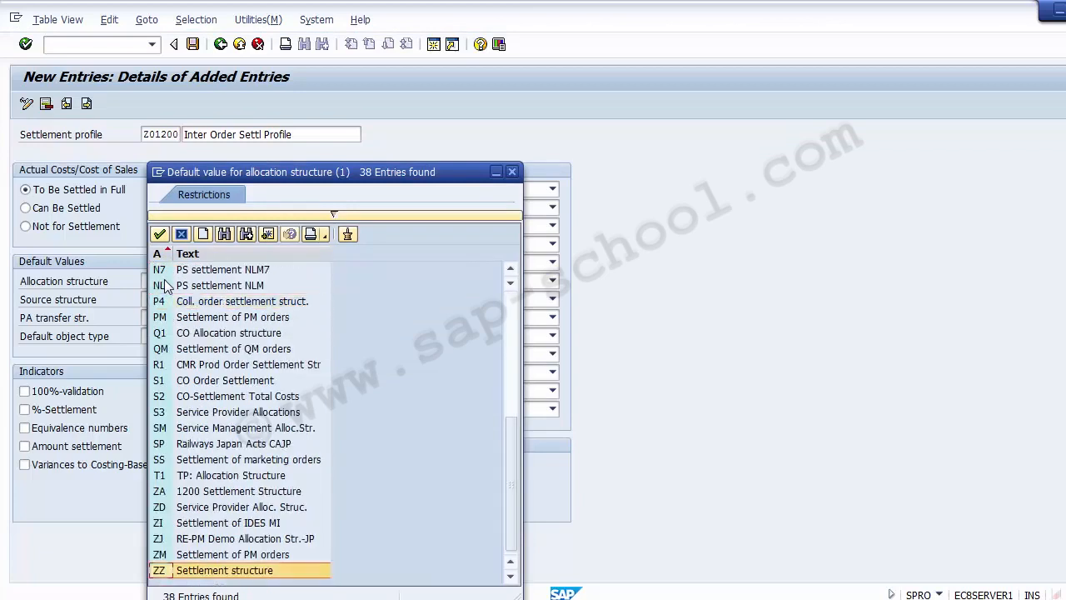
pyautogui.press('Up')
pyautogui.press('Up')
pyautogui.press('Up')
pyautogui.press('Up')
pyautogui.press('Up')
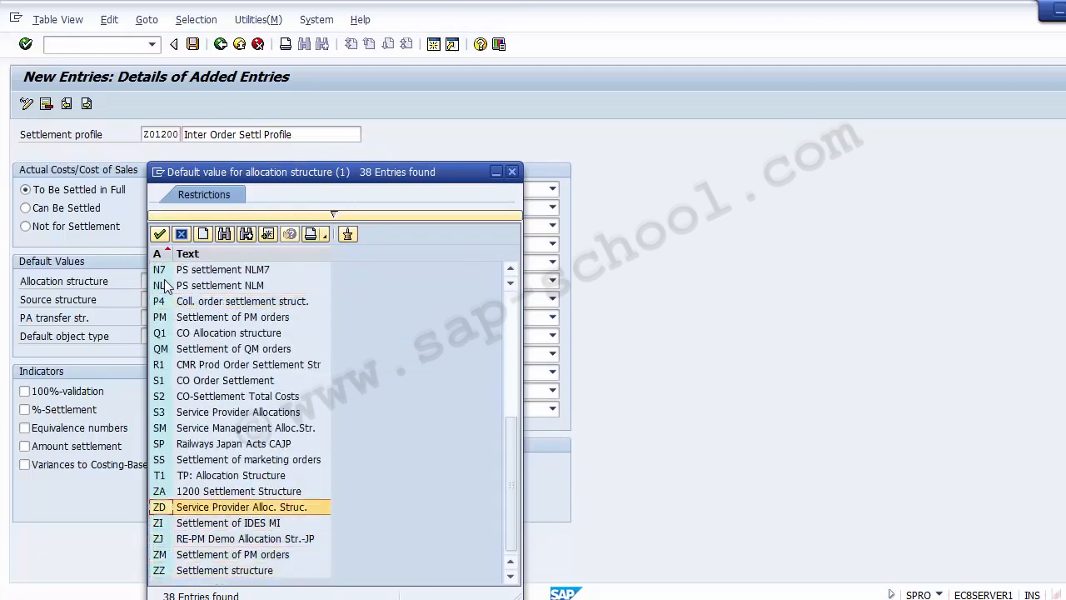
pyautogui.doubleClick(188, 495)
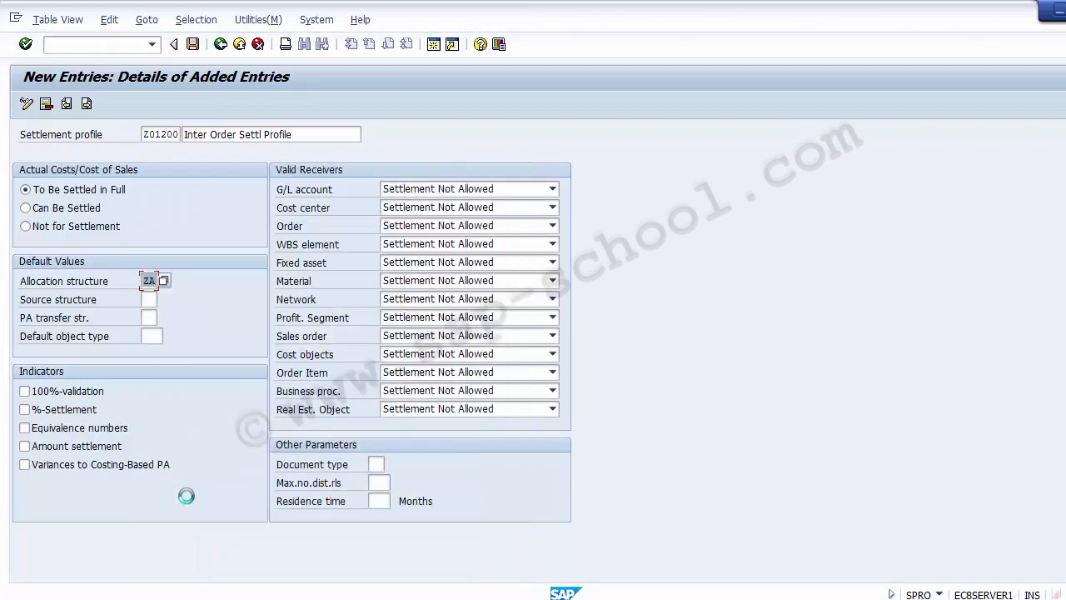
# Review the available source structures without choosing one, and leave the PA transfer structure blank
pyautogui.click(149, 300)
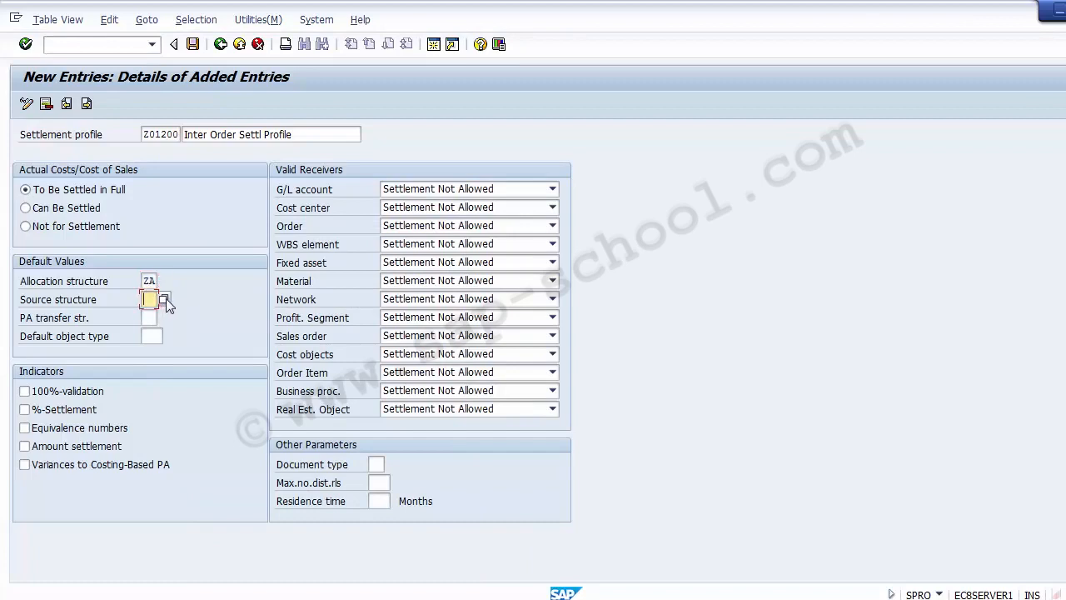
pyautogui.click(166, 298)
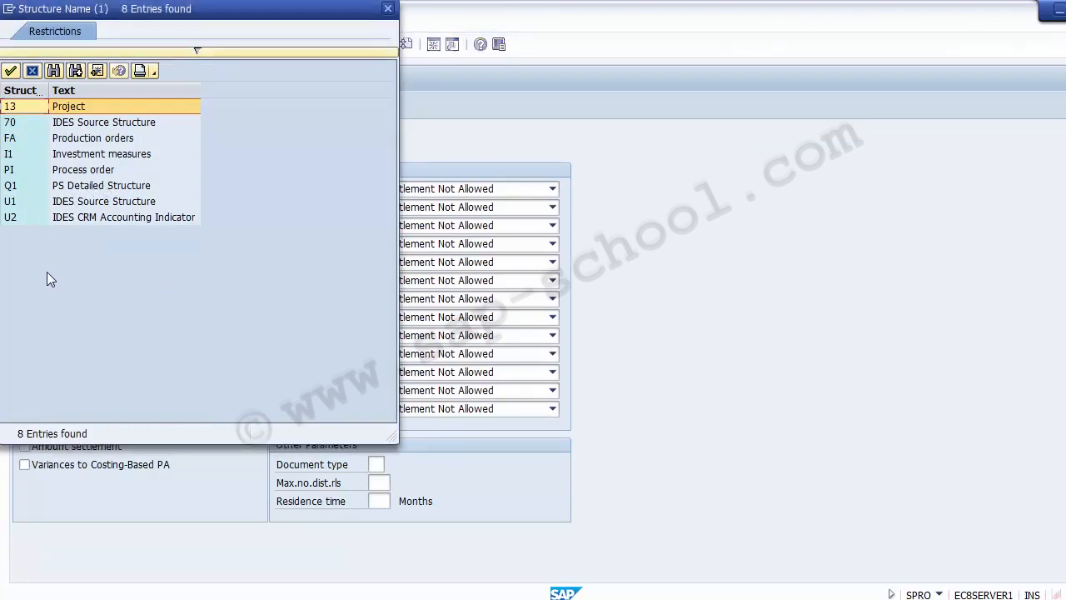
pyautogui.click(32, 71)
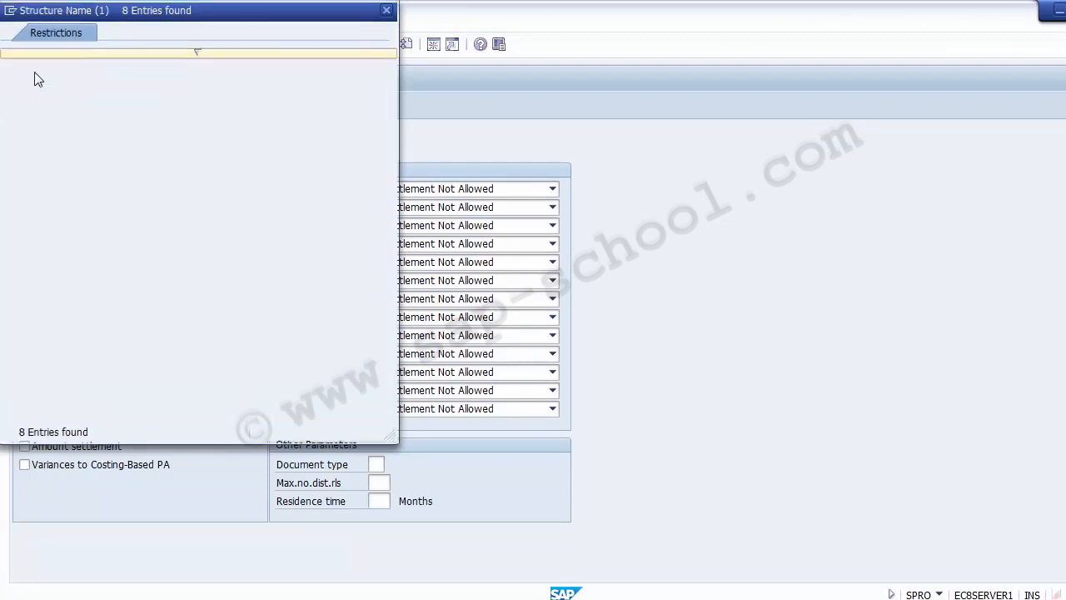
pyautogui.click(150, 281)
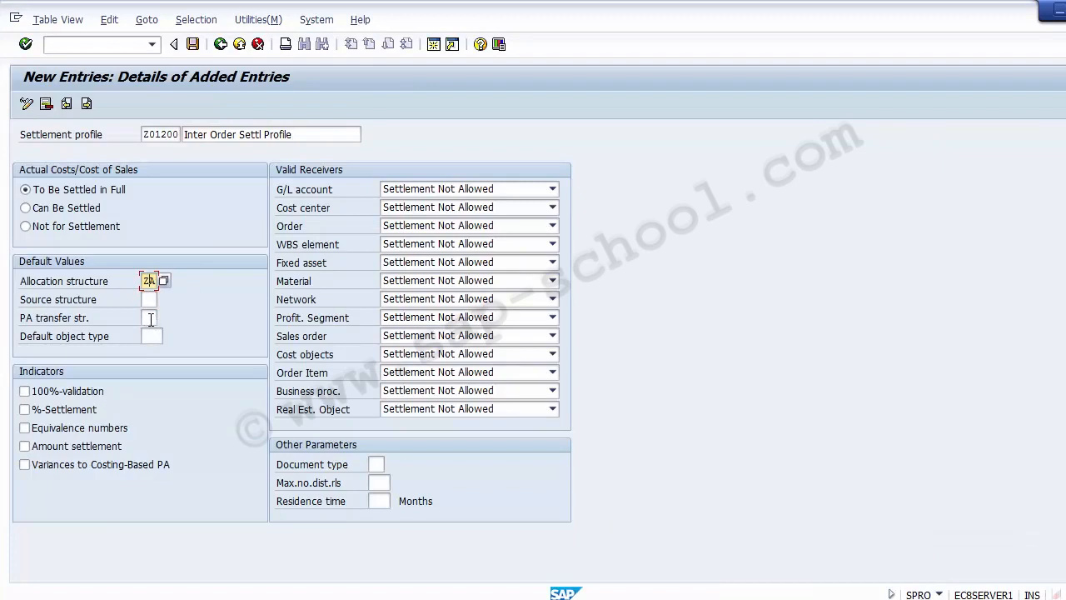
pyautogui.click(150, 319)
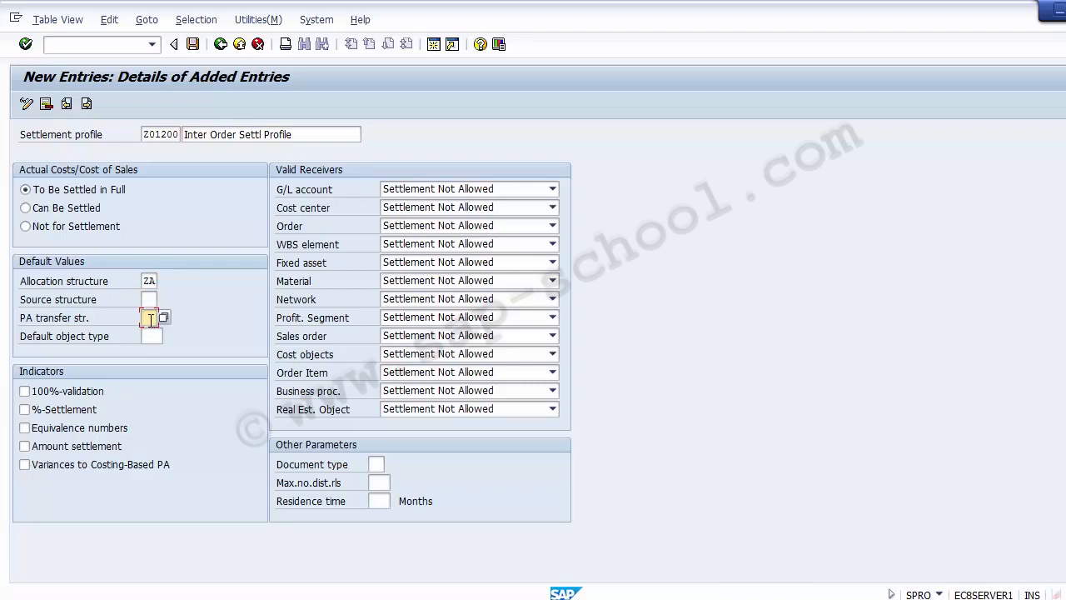
# Look up the default object types and choose CTR (Cost center) for the settlement profile
pyautogui.click(154, 338)
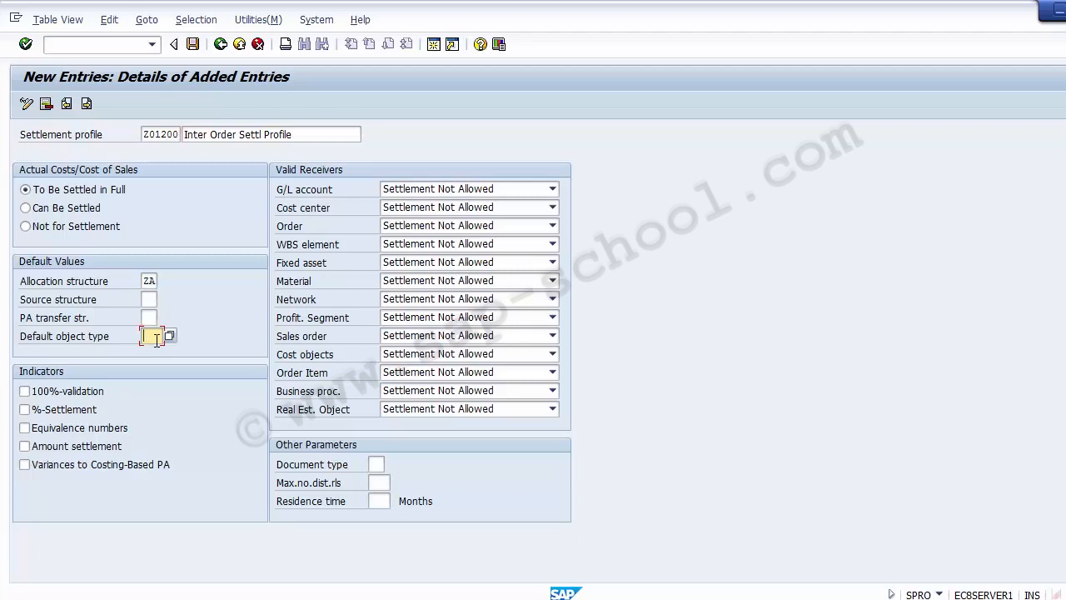
pyautogui.click(169, 336)
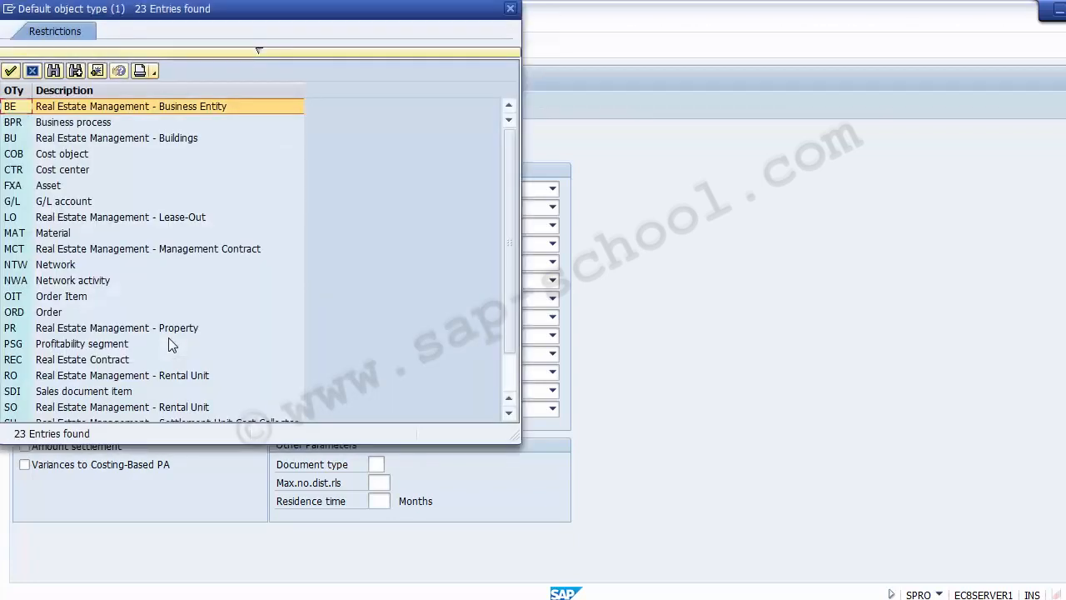
pyautogui.press('Down')
pyautogui.press('Down')
pyautogui.press('Down')
pyautogui.press('Down')
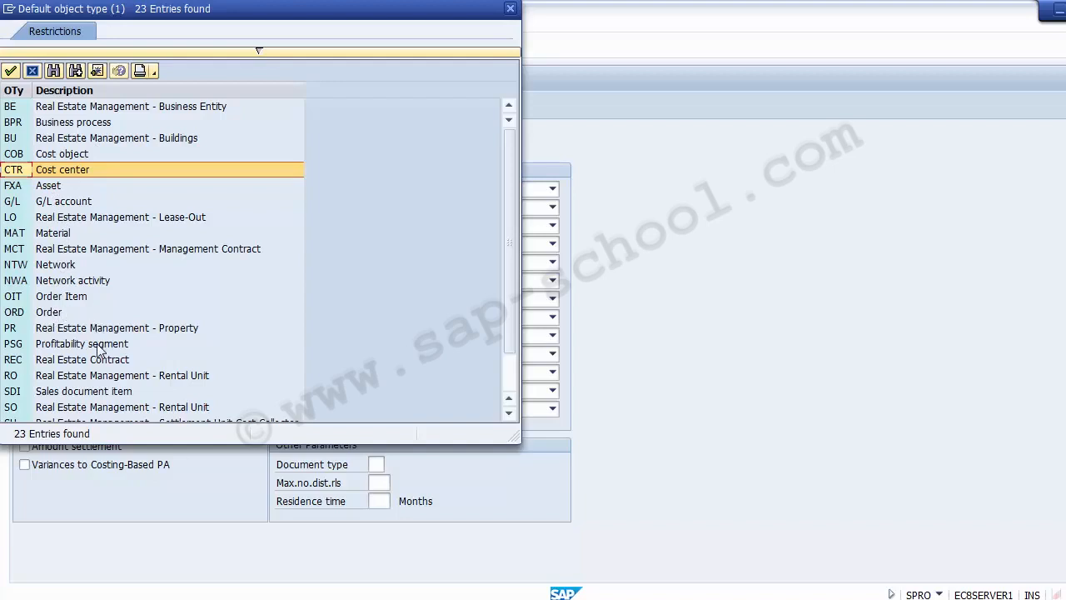
pyautogui.doubleClick(61, 169)
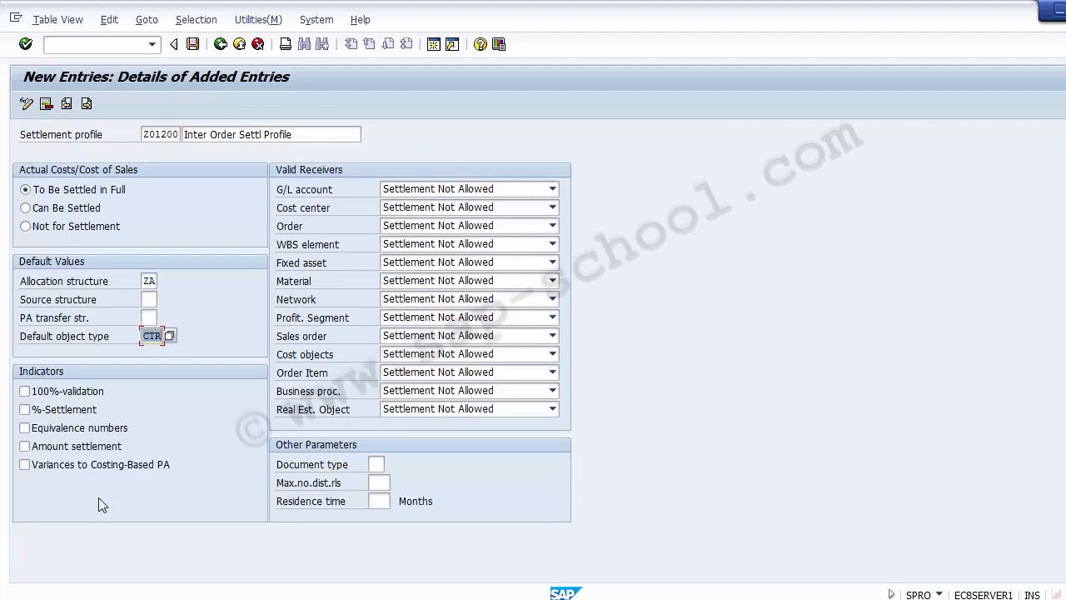
# Enable the 100%-validation, %-Settlement and Equivalence numbers indicators for the settlement profile
pyautogui.click(83, 387)
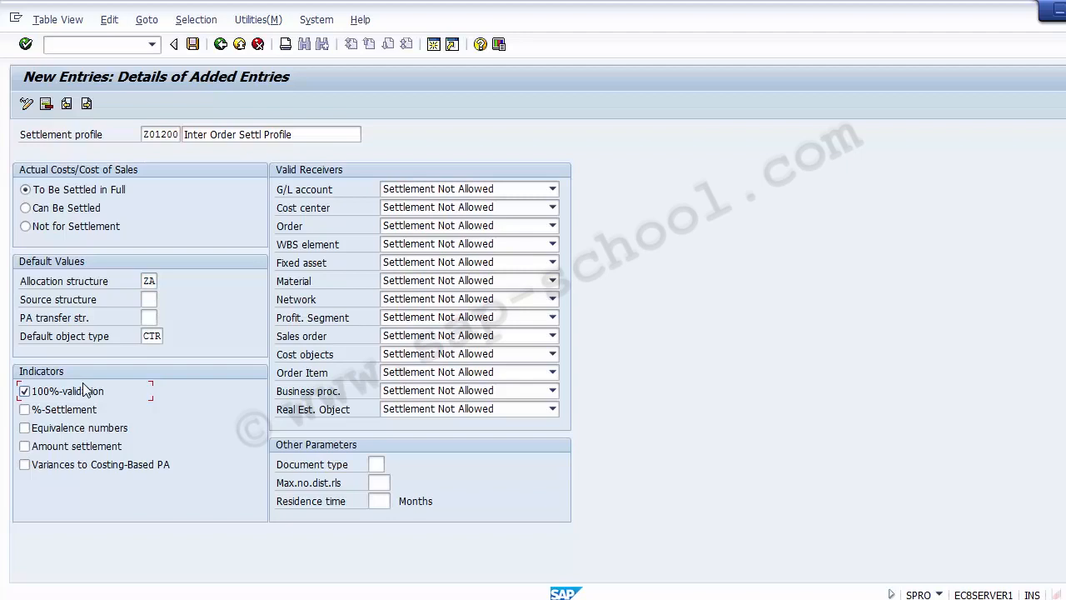
pyautogui.click(58, 410)
pyautogui.click(61, 431)
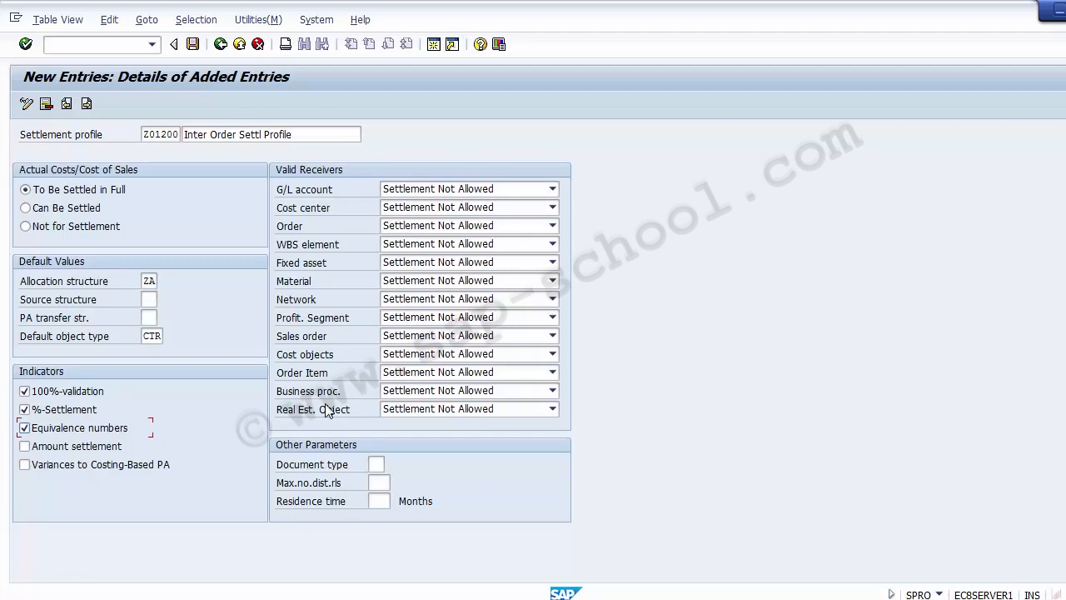
# Set settlement to optional for the G/L account, cost center, order and fixed asset receivers of the settlement profile
pyautogui.click(507, 191)
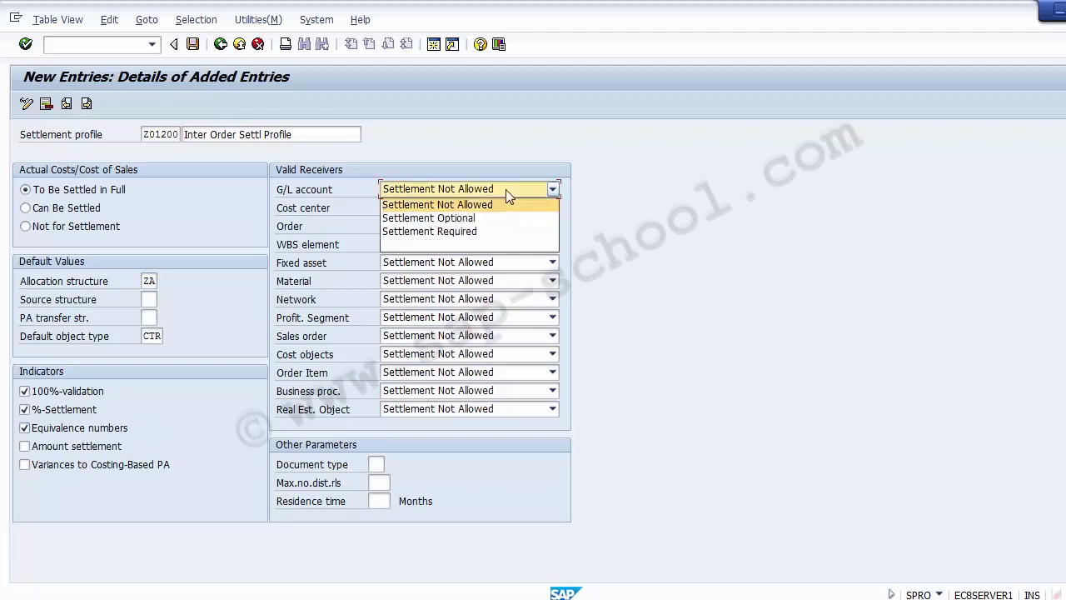
pyautogui.click(471, 219)
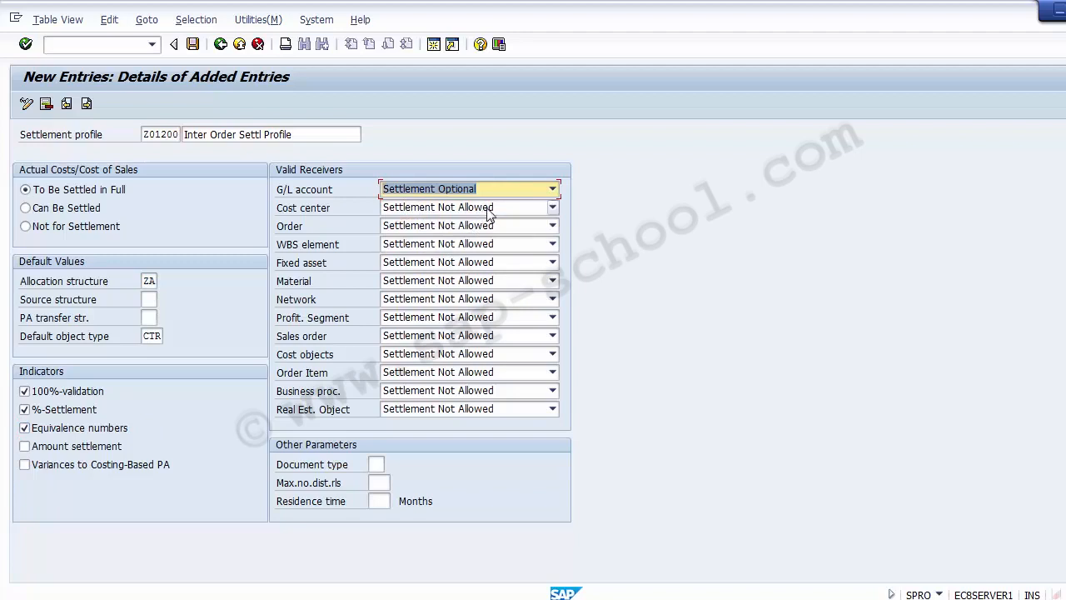
pyautogui.click(490, 211)
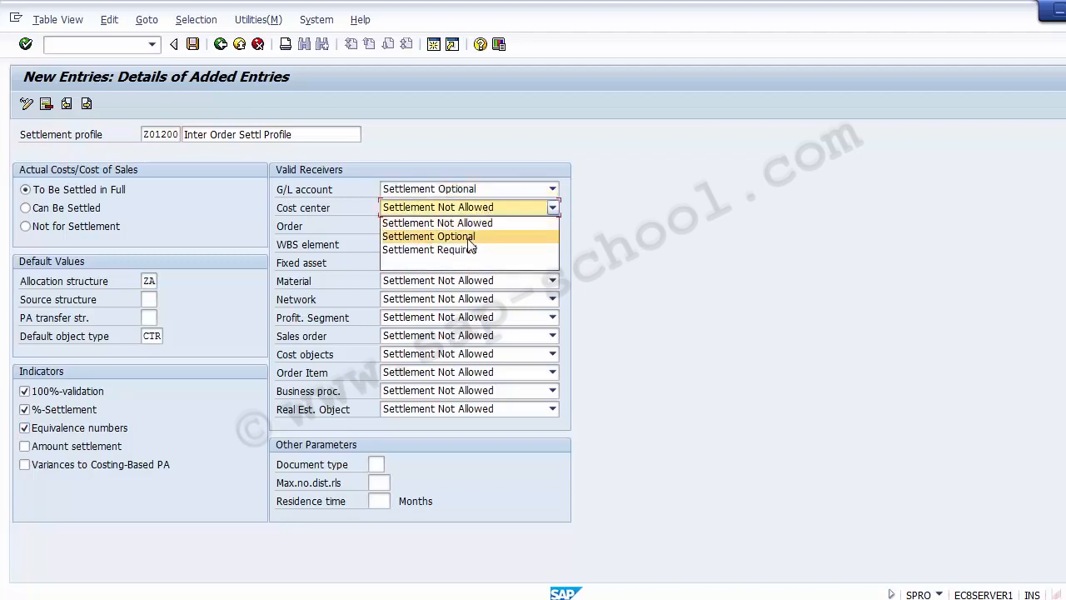
pyautogui.click(471, 239)
pyautogui.click(456, 230)
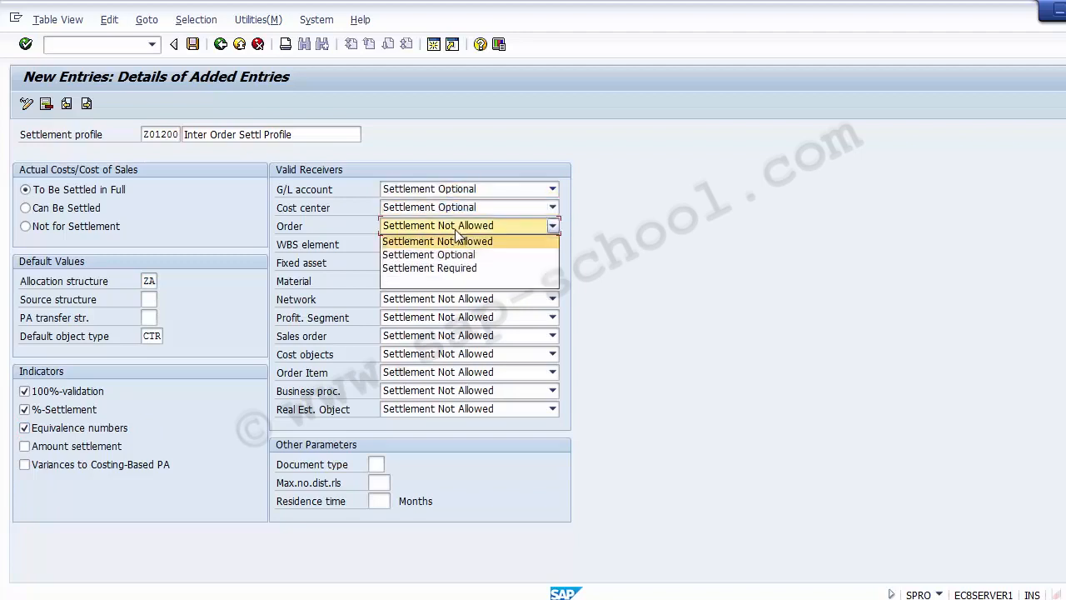
pyautogui.click(457, 256)
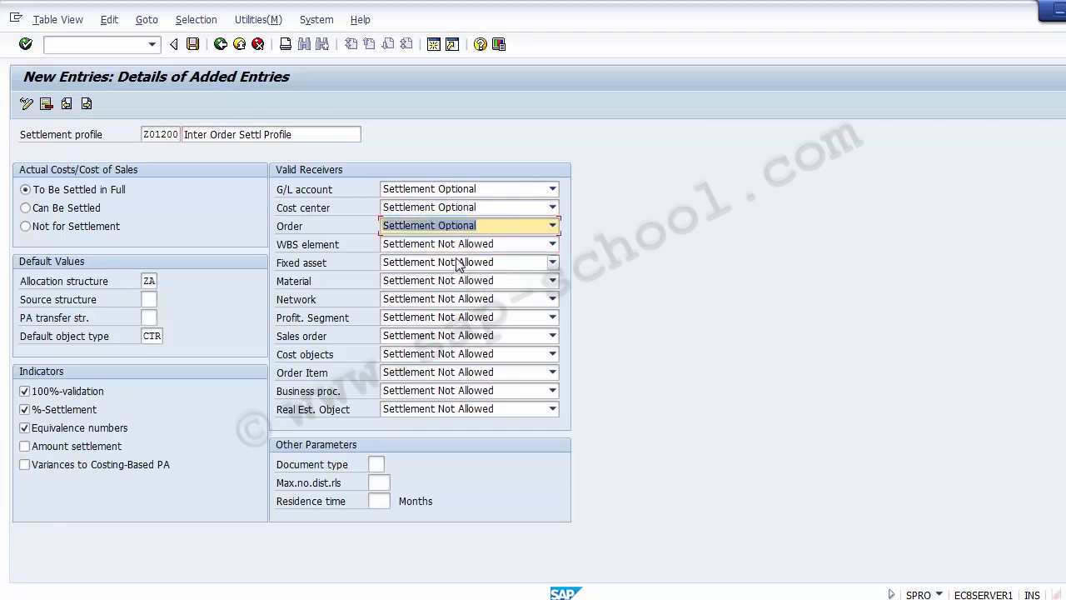
pyautogui.click(441, 266)
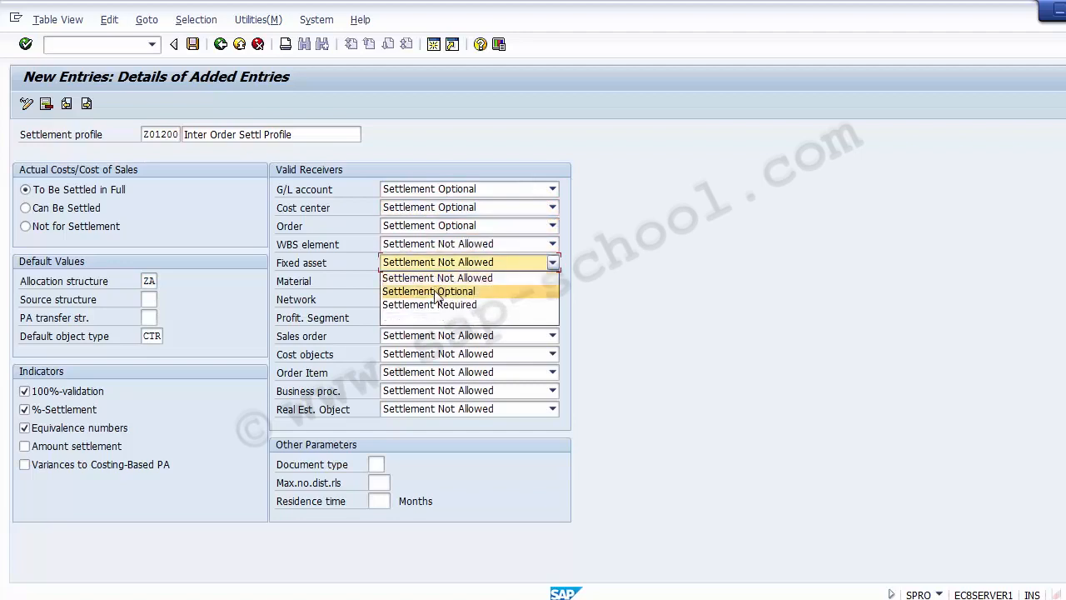
pyautogui.click(437, 293)
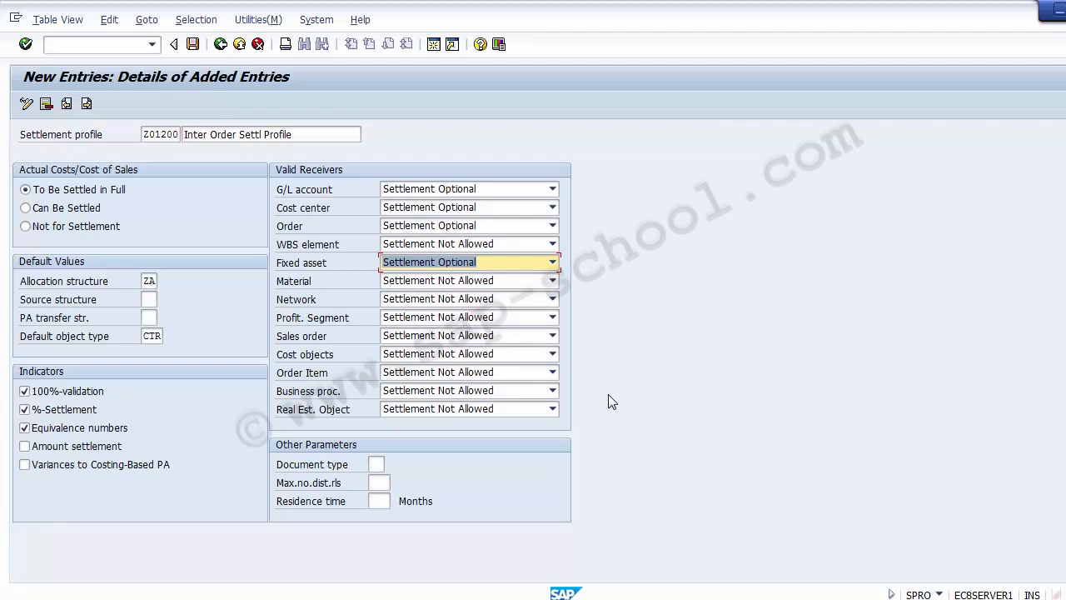
# Set document type SA, a maximum of 999 distribution rules and 24 months residence time, and save the profile to the FICO Configurations request
pyautogui.click(375, 464)
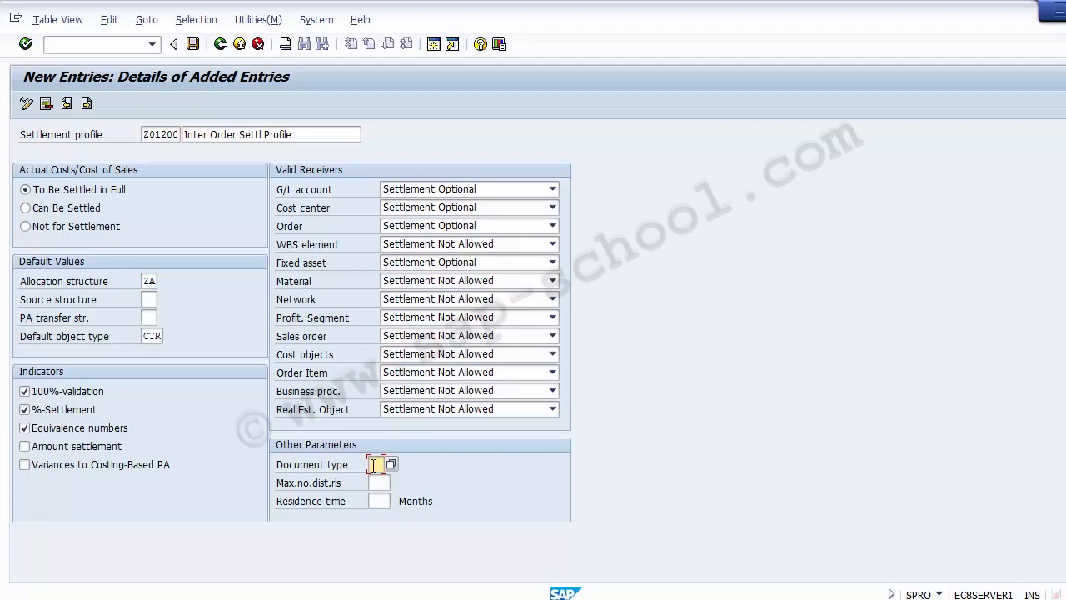
pyautogui.write('SA')
pyautogui.click(375, 482)
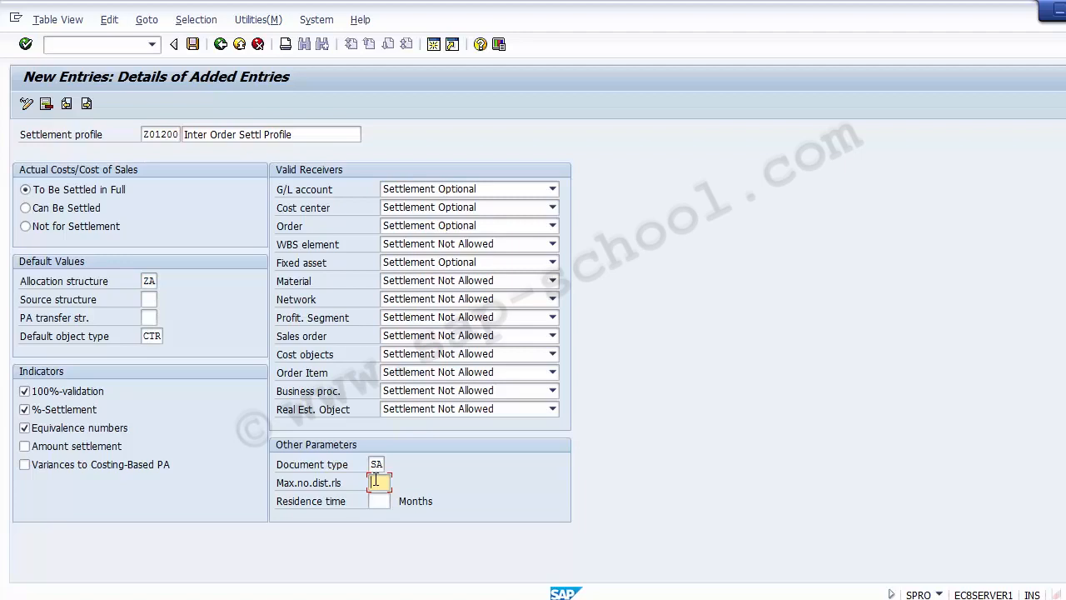
pyautogui.write('999')
pyautogui.click(382, 501)
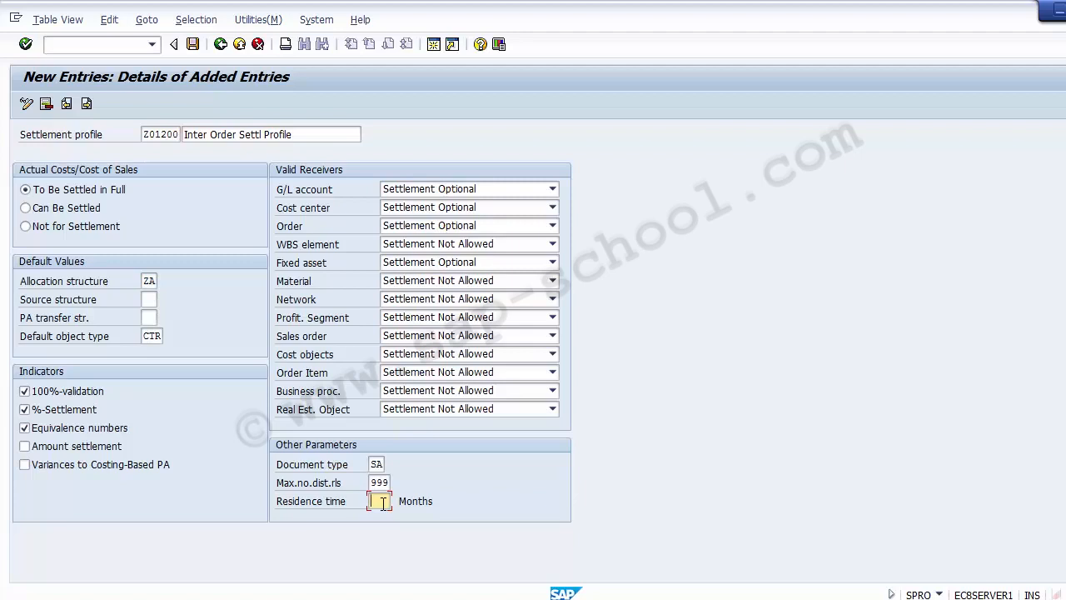
pyautogui.write('24')
pyautogui.click(193, 44)
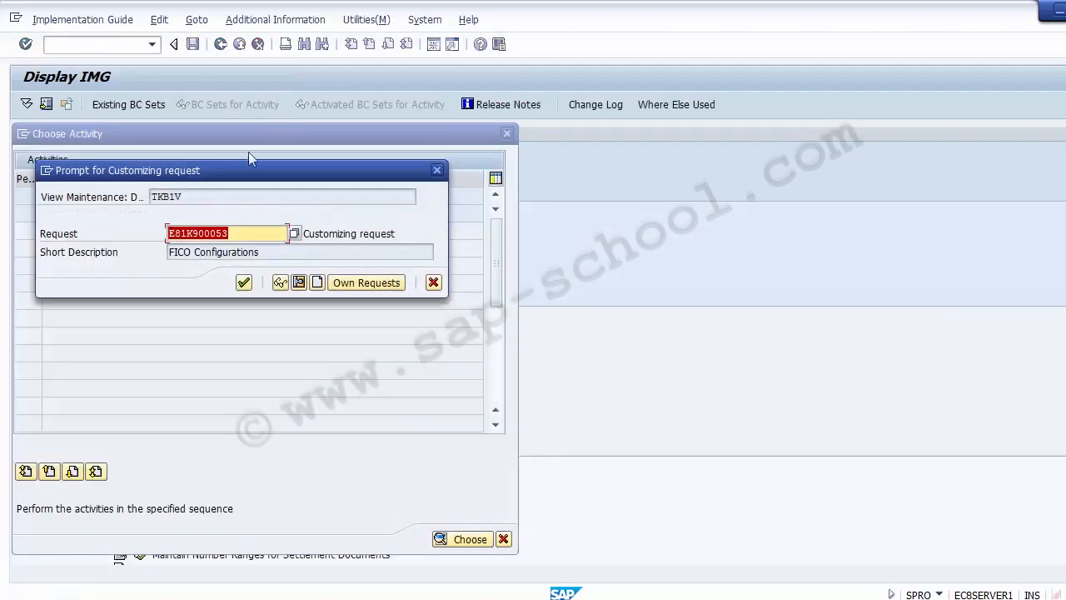
pyautogui.click(243, 283)
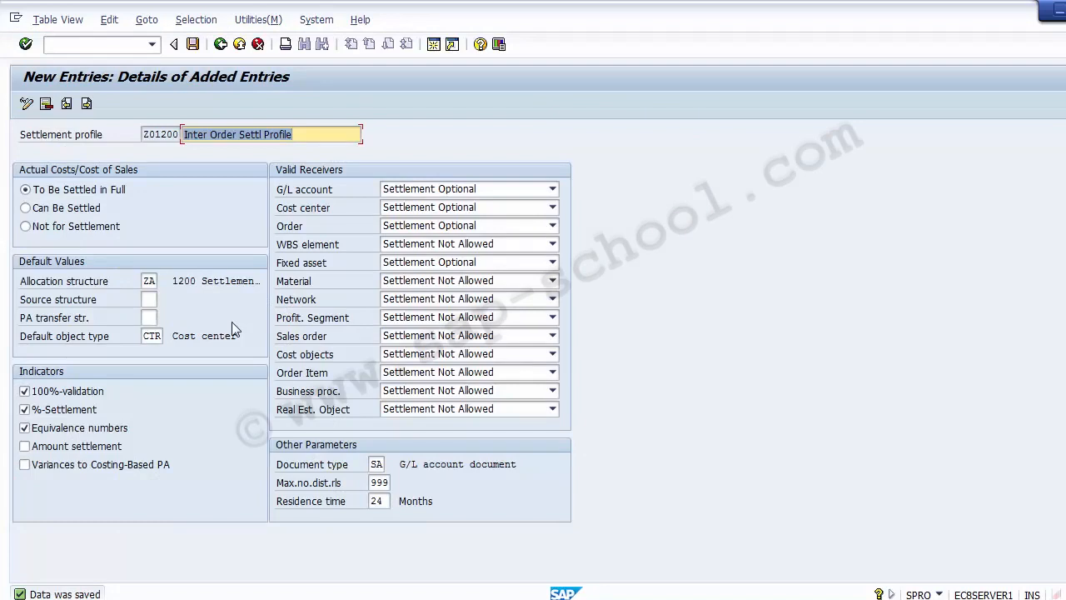
# Switch to the PowerPoint presentation, read the slide on number ranges for settlement documents, and return to SAP
pyautogui.hotkey('alt', 'Tab')
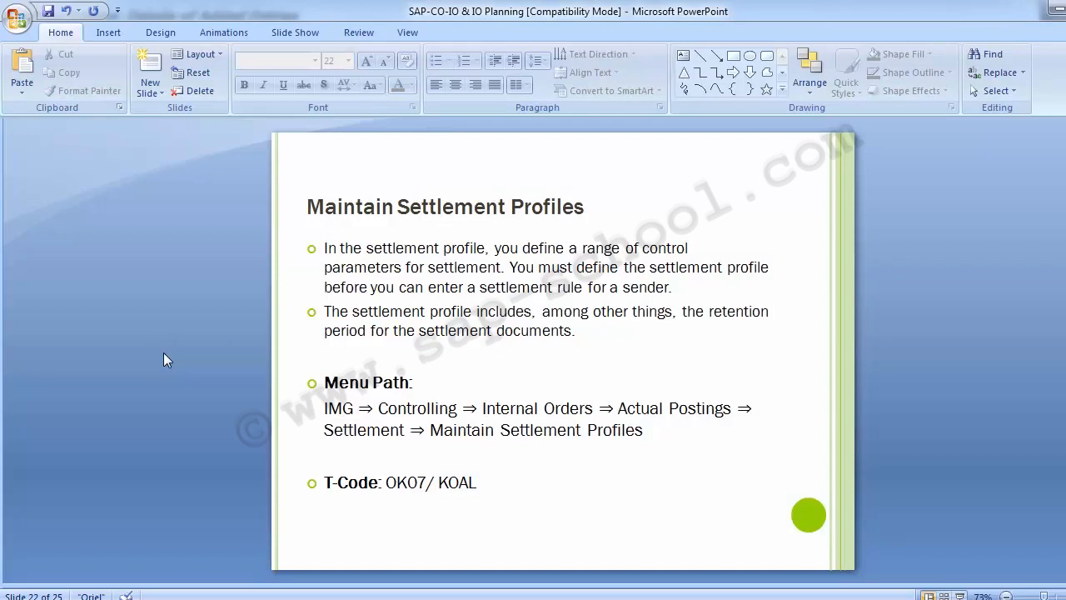
pyautogui.press('pagedown')
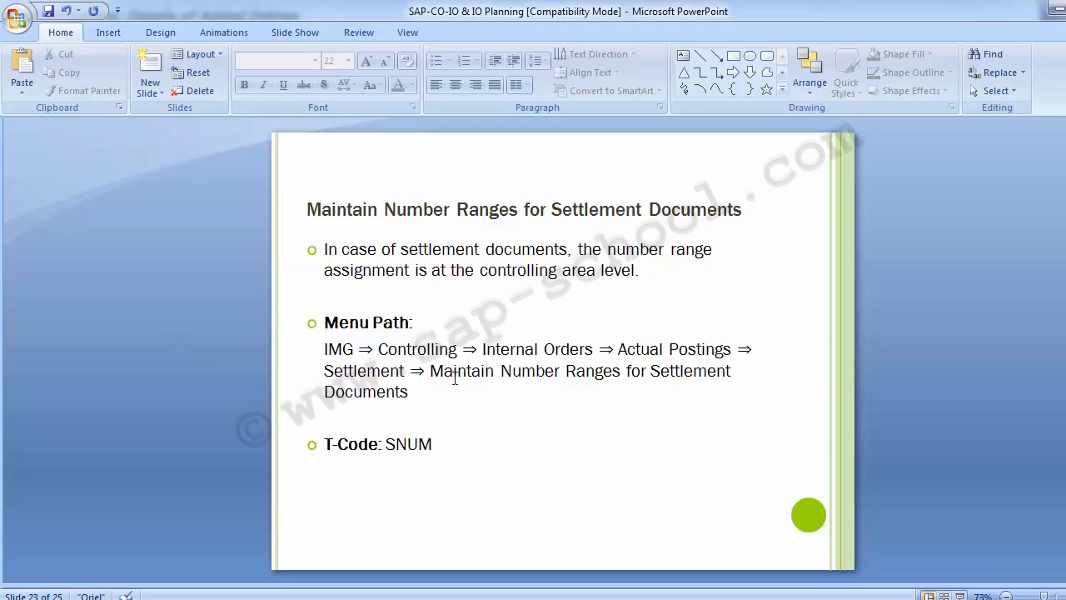
pyautogui.click(459, 542)
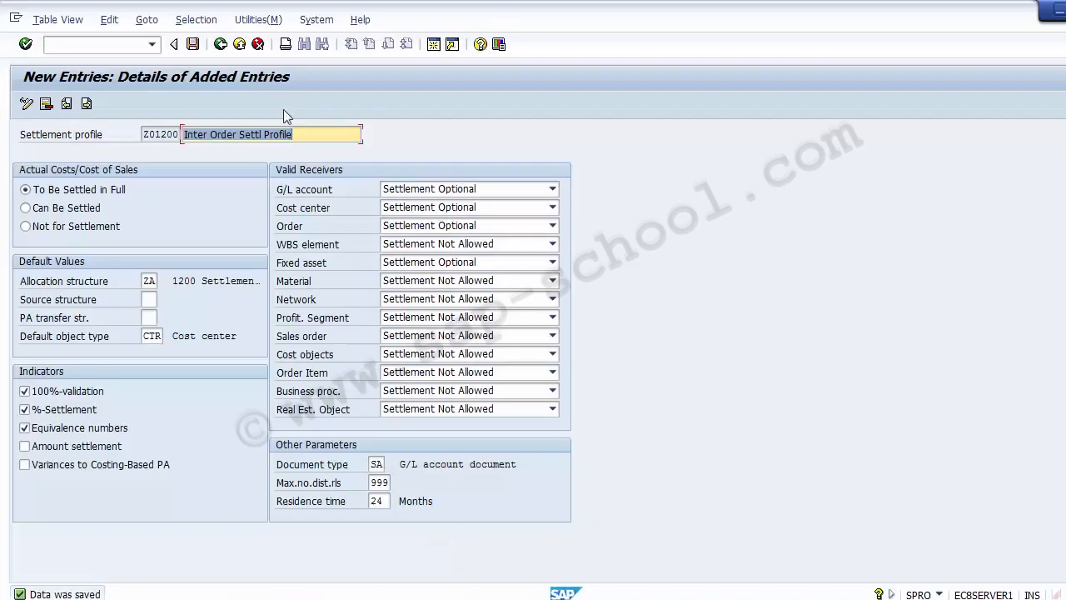
# Leave the settlement profiles and open the number range groups for settlement documents for maintenance
pyautogui.click(221, 44)
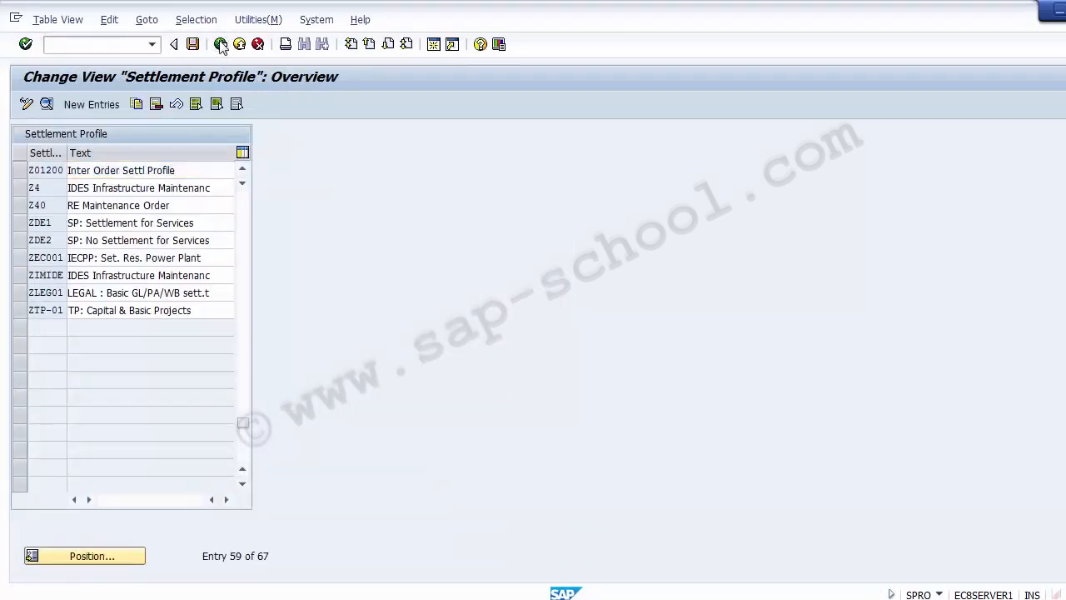
pyautogui.click(221, 44)
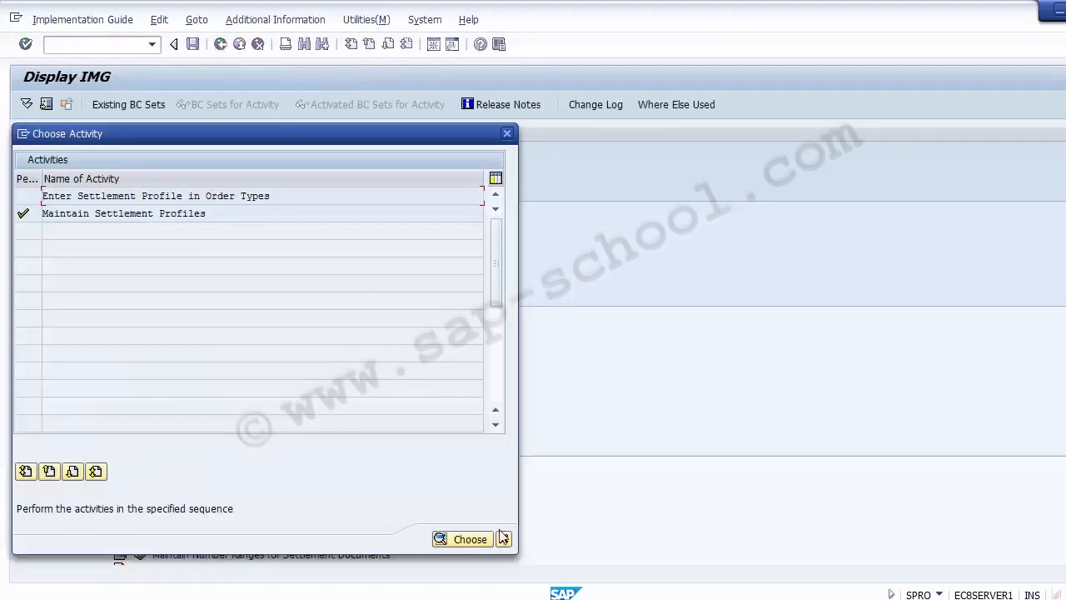
pyautogui.click(504, 538)
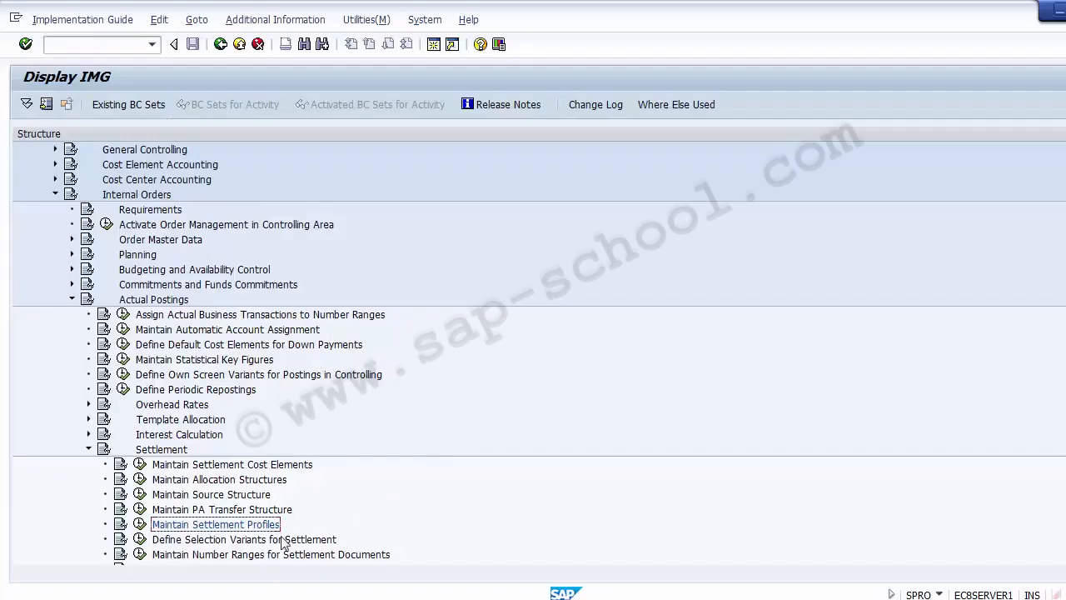
pyautogui.click(199, 555)
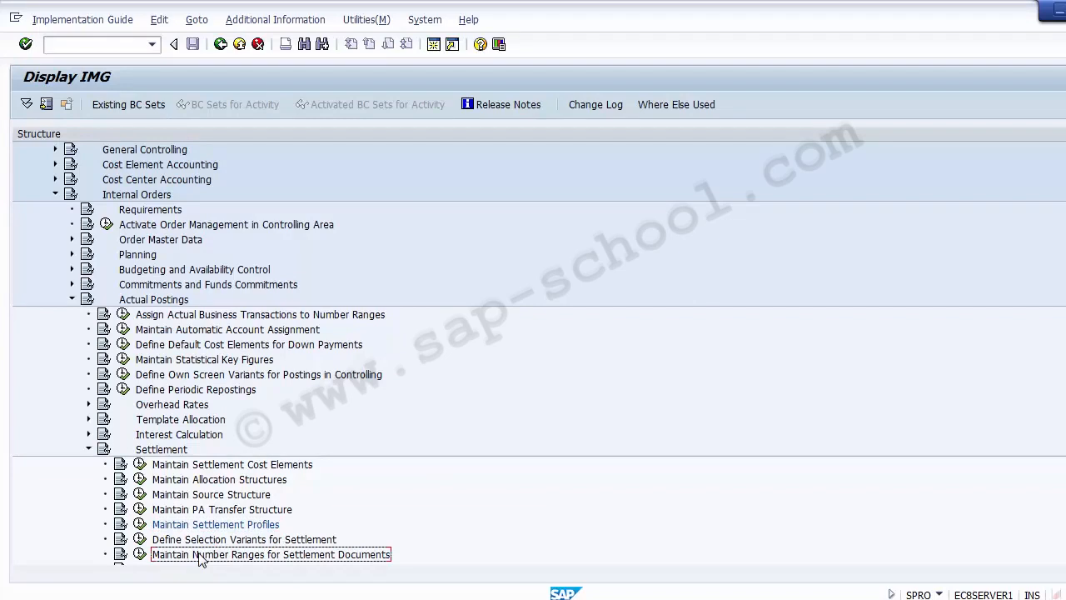
pyautogui.click(139, 554)
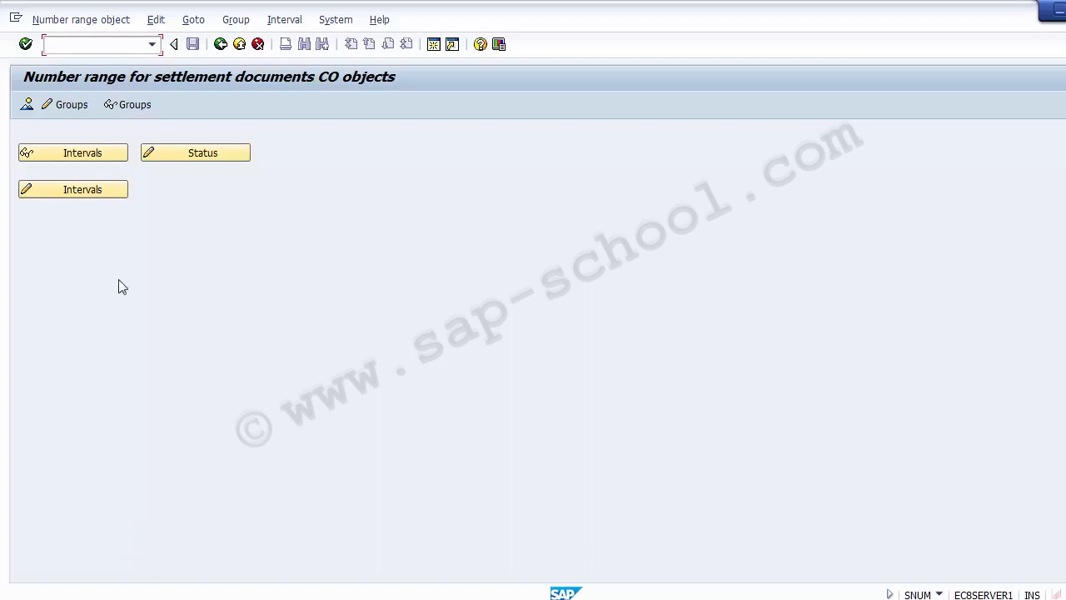
pyautogui.click(64, 108)
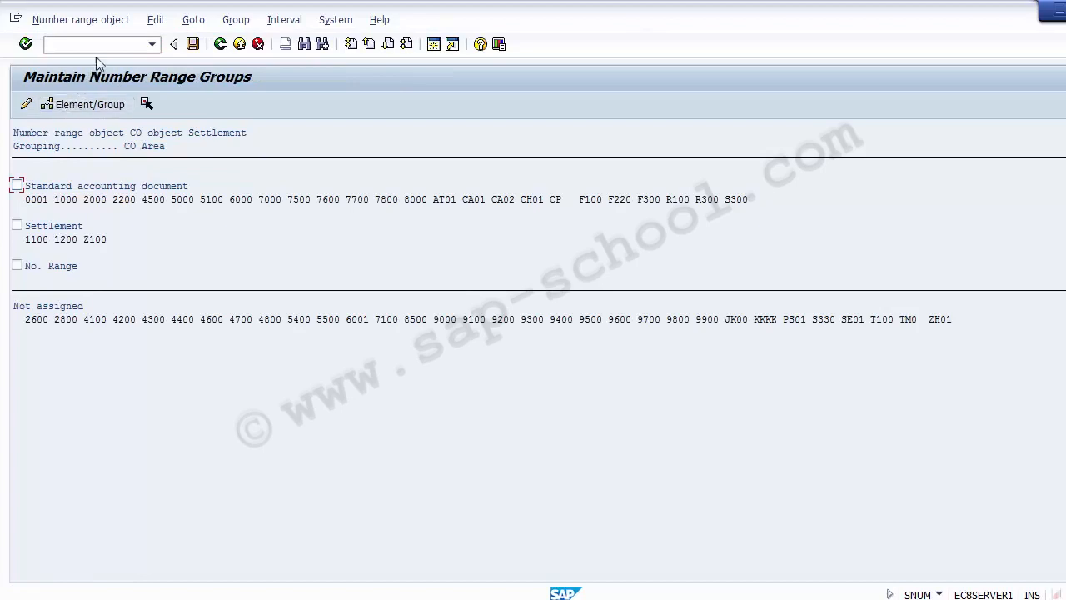
# Start a new number range group with the text "Selltlement Docments for IBM LLC"
pyautogui.click(234, 20)
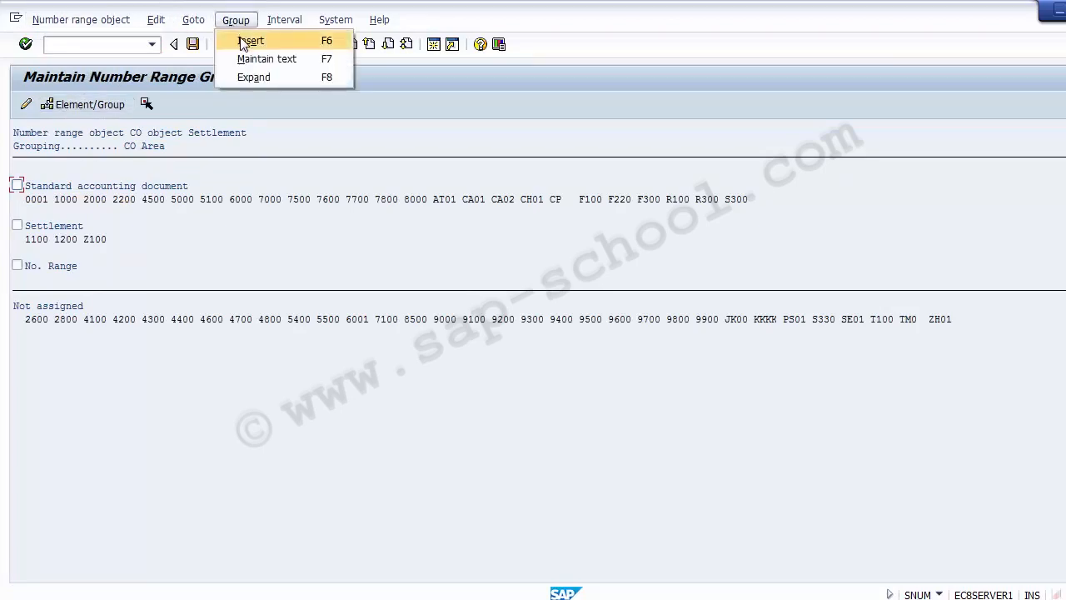
pyautogui.click(244, 42)
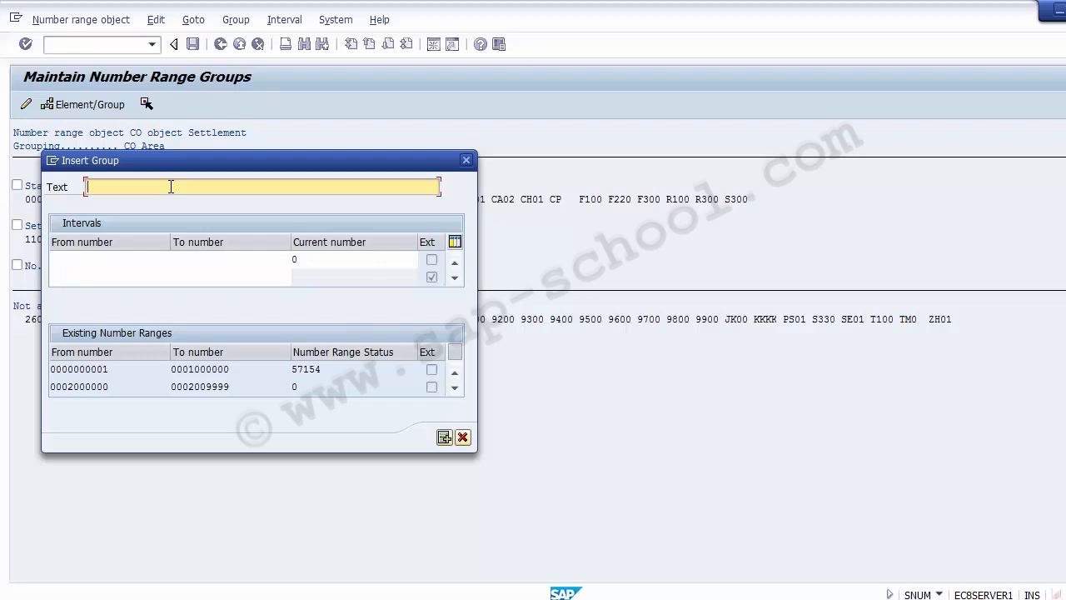
pyautogui.write('lltlement Docments for IBM ')
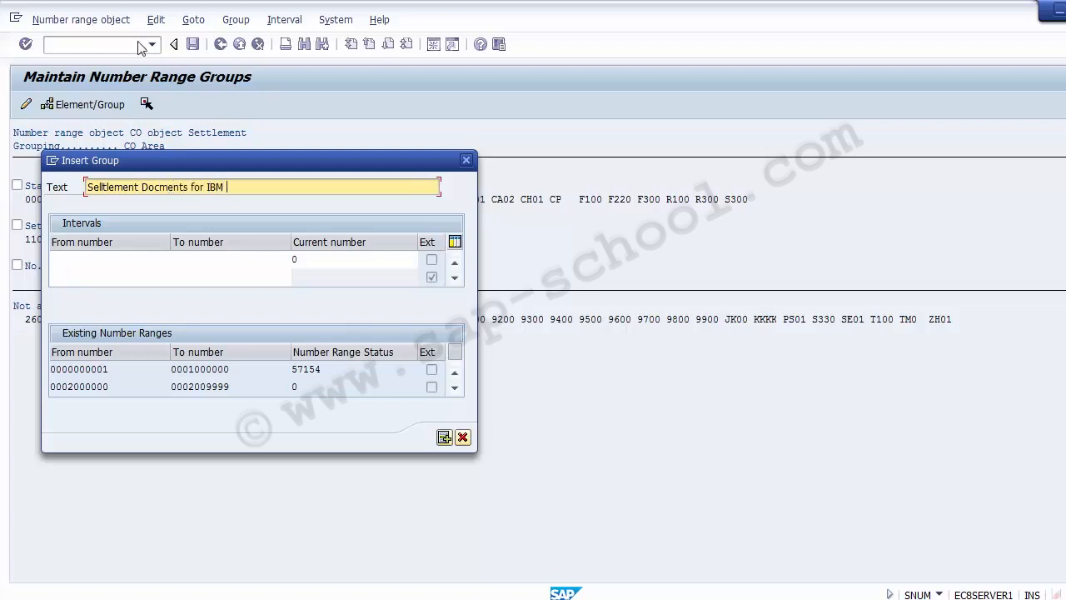
pyautogui.write('LLB')
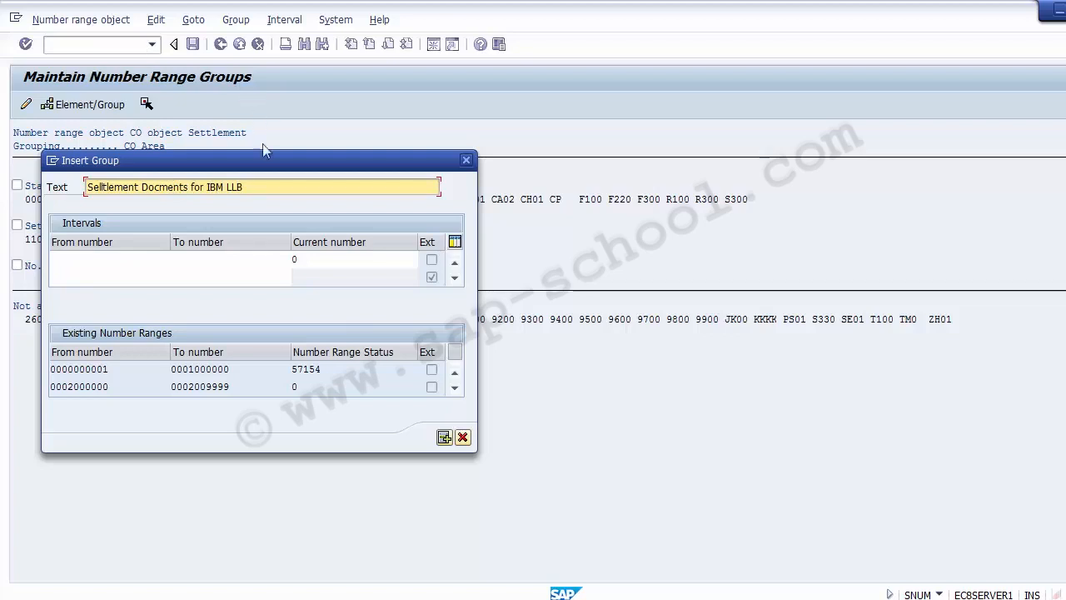
pyautogui.press('BackSpace')
pyautogui.write('C')
# Check the existing number ranges, give the new group the interval 4000000 to 4009999, and insert the group
pyautogui.click(102, 260)
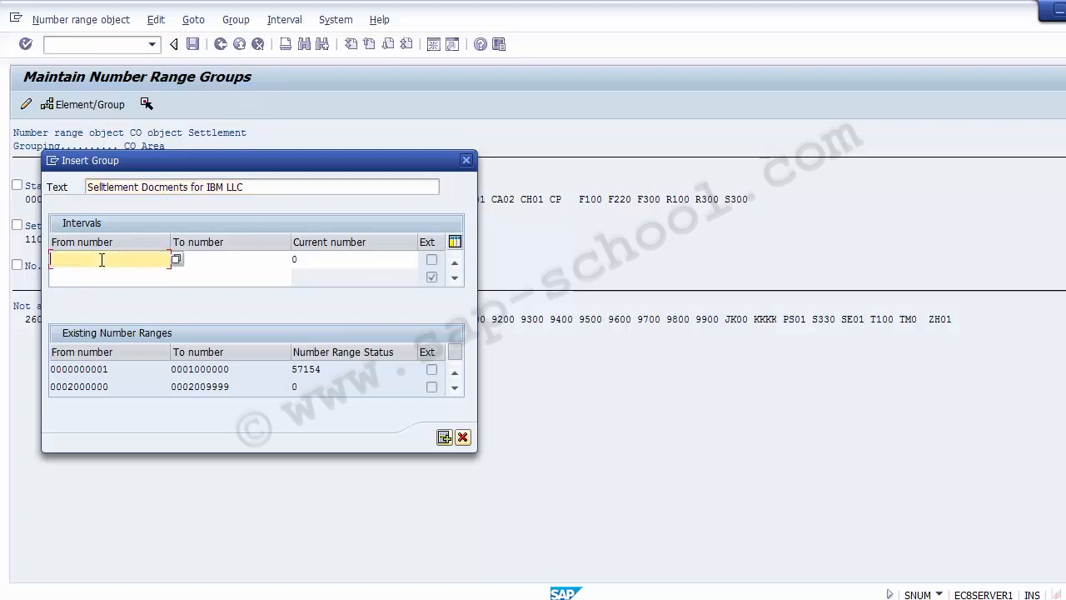
pyautogui.click(456, 388)
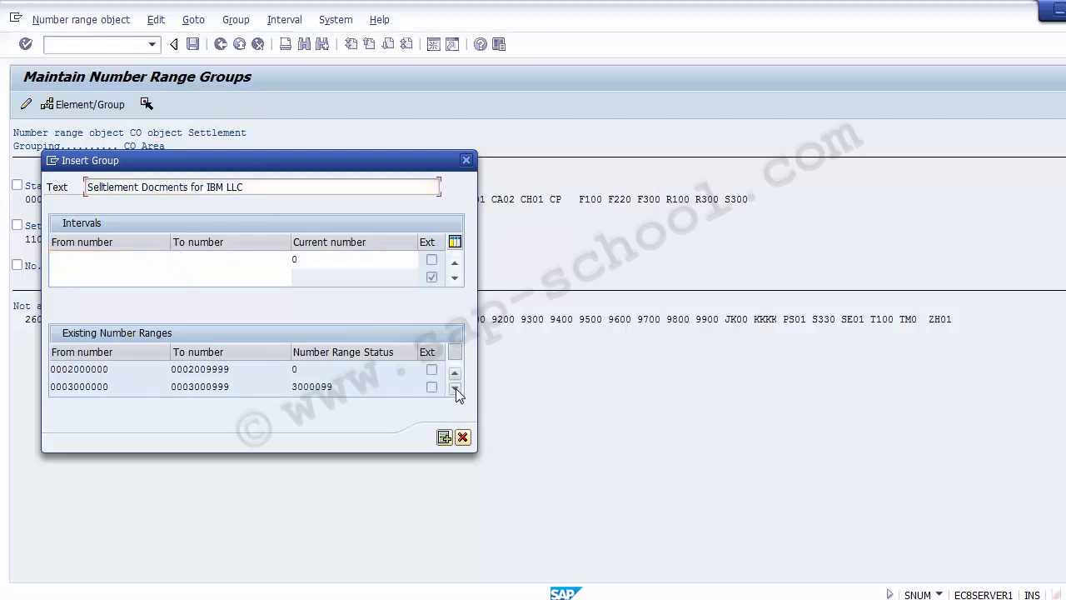
pyautogui.click(455, 388)
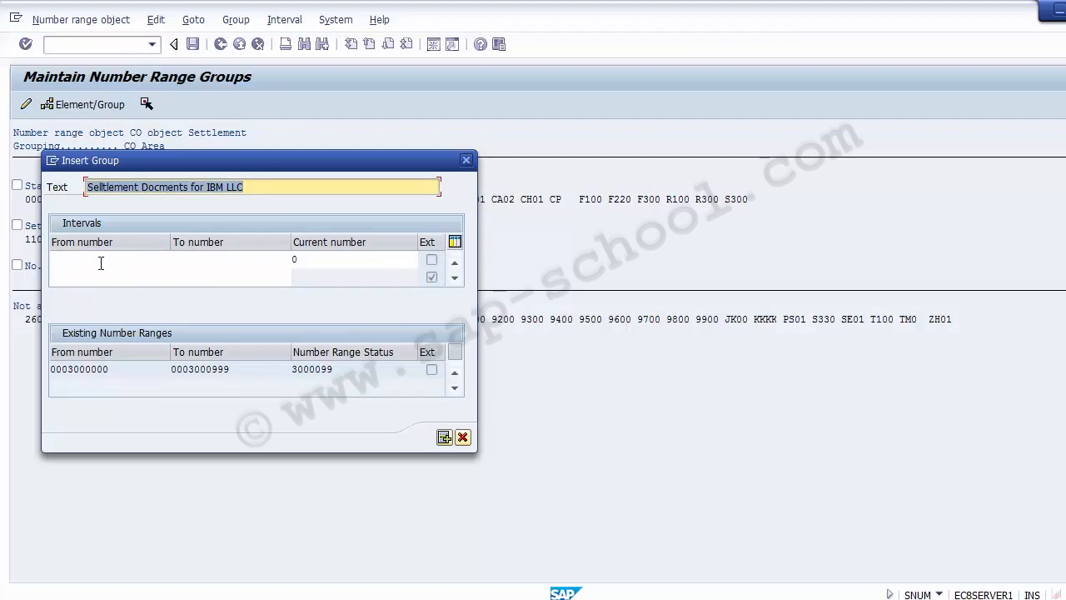
pyautogui.click(96, 369)
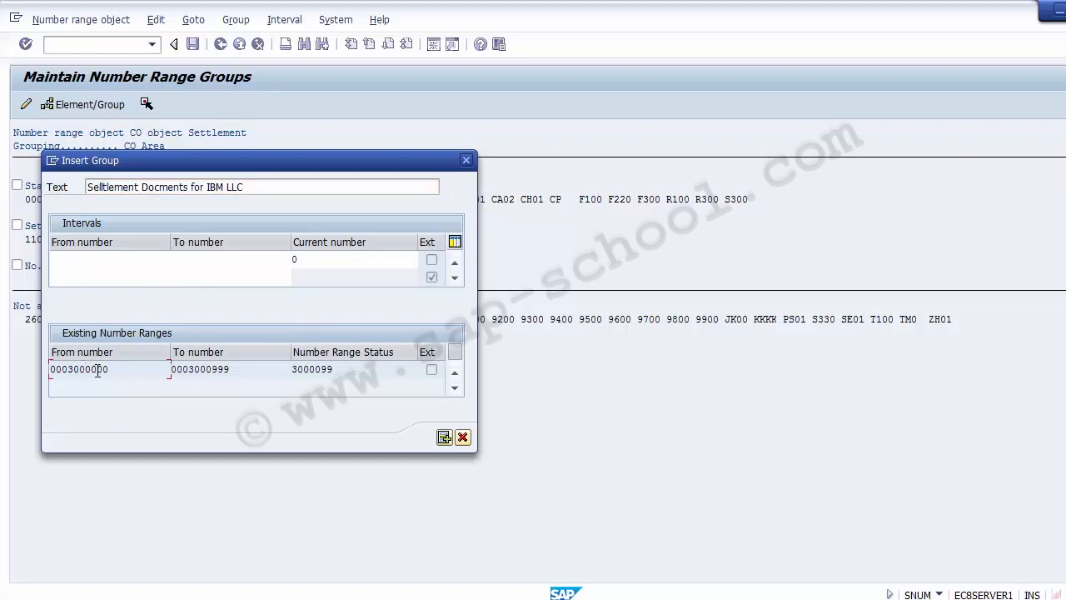
pyautogui.click(84, 259)
pyautogui.write('4')
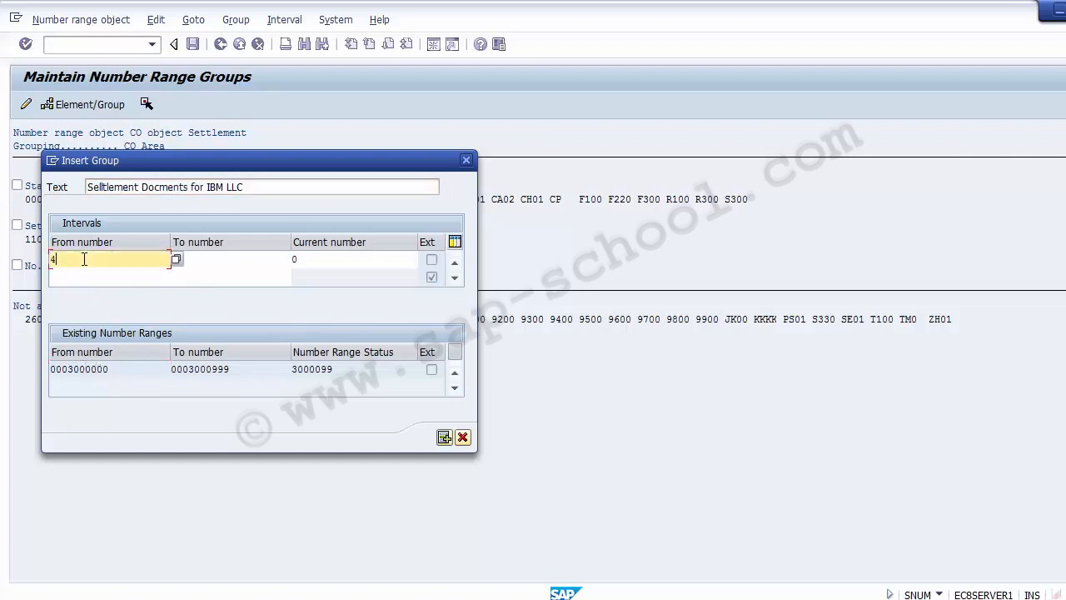
pyautogui.write('000000')
pyautogui.press('Tab')
pyautogui.write('400999')
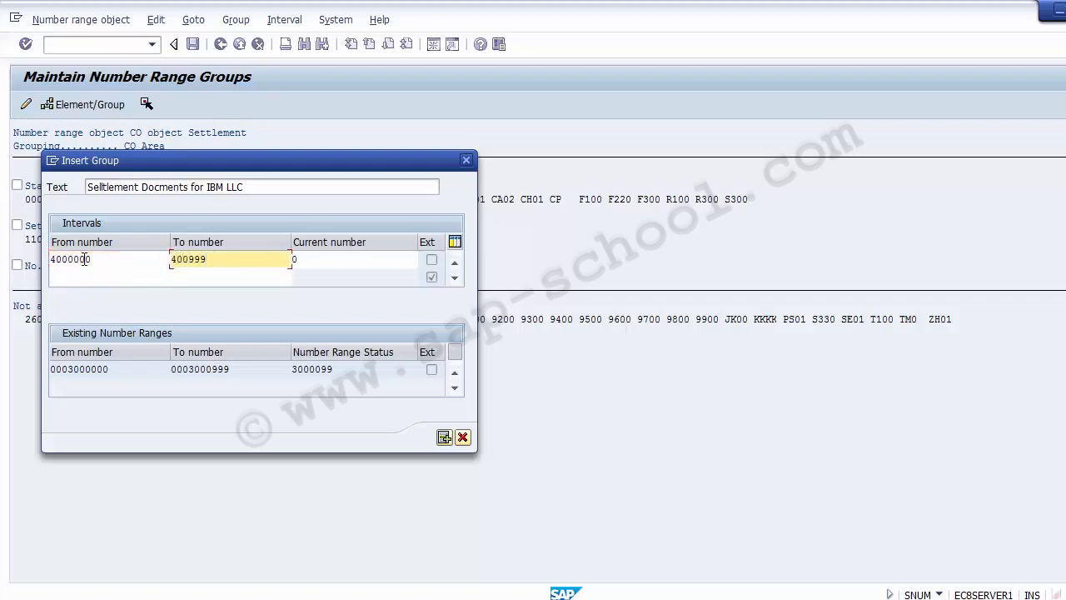
pyautogui.write('9')
pyautogui.click(443, 437)
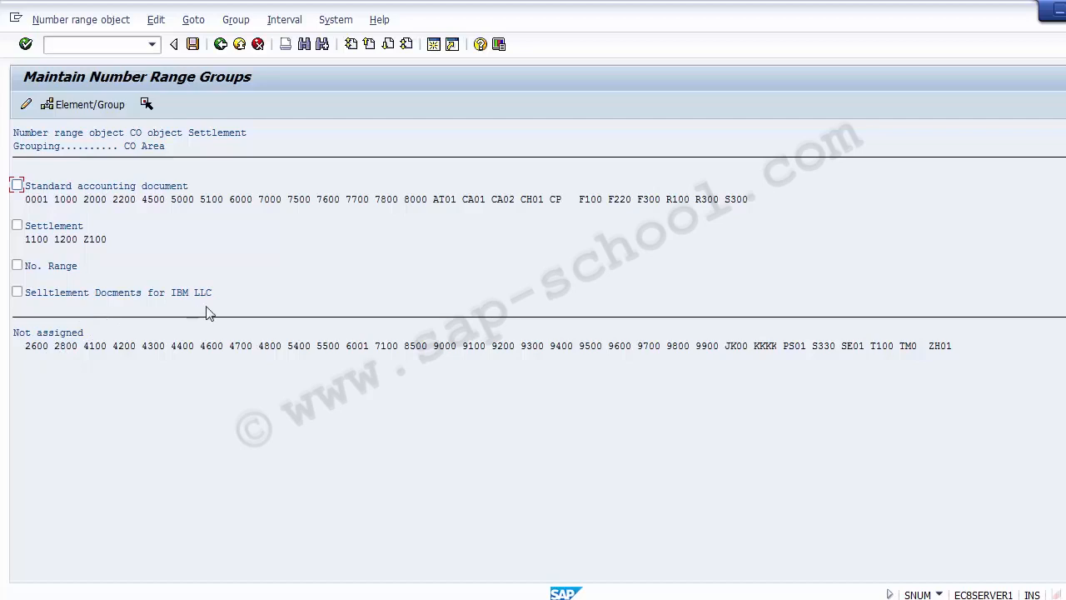
# Assign controlling area 2600 to the new IBM LLC settlement documents group and save the number range groups
pyautogui.click(267, 306)
pyautogui.click(36, 347)
pyautogui.click(17, 294)
pyautogui.click(90, 104)
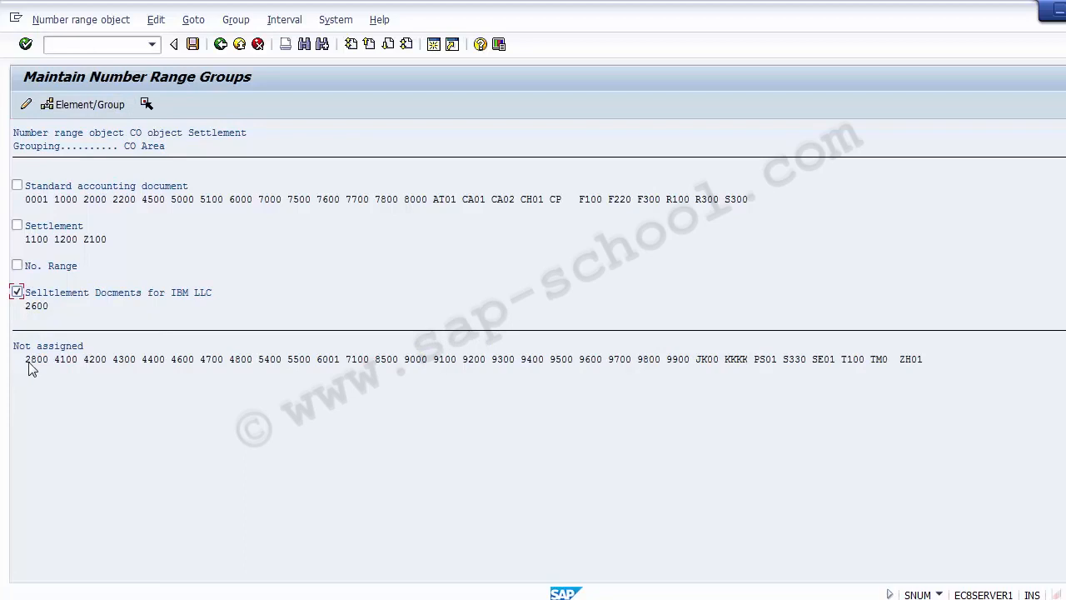
pyautogui.click(36, 308)
pyautogui.click(150, 319)
pyautogui.click(193, 44)
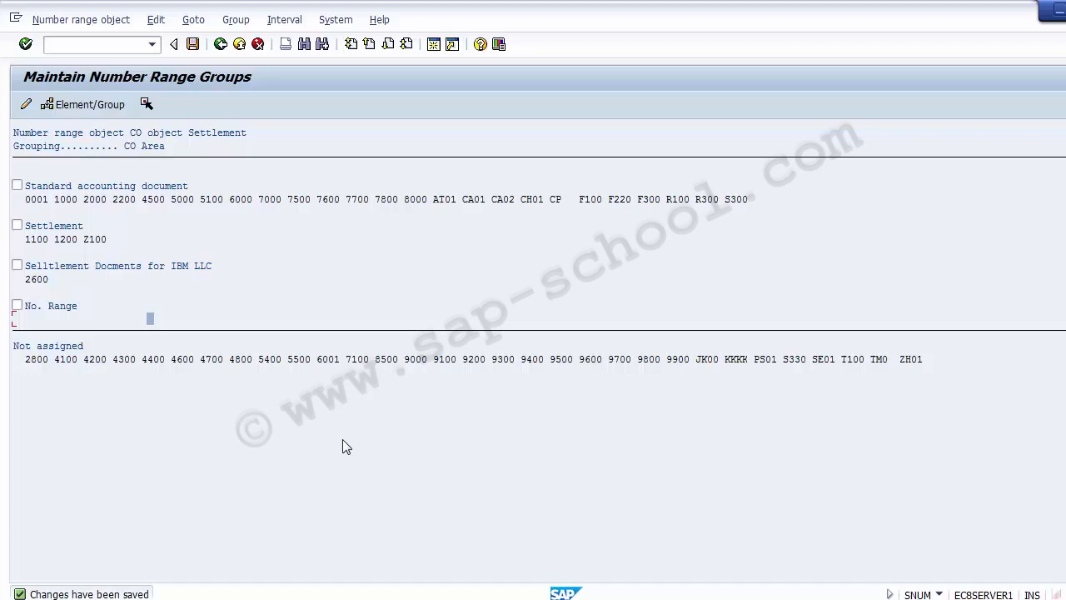
# Switch to PowerPoint and add the bullet "Release Internal Order – KO02" below Create Internal Order on the Unit Testing slide
pyautogui.hotkey('alt', 'Tab')
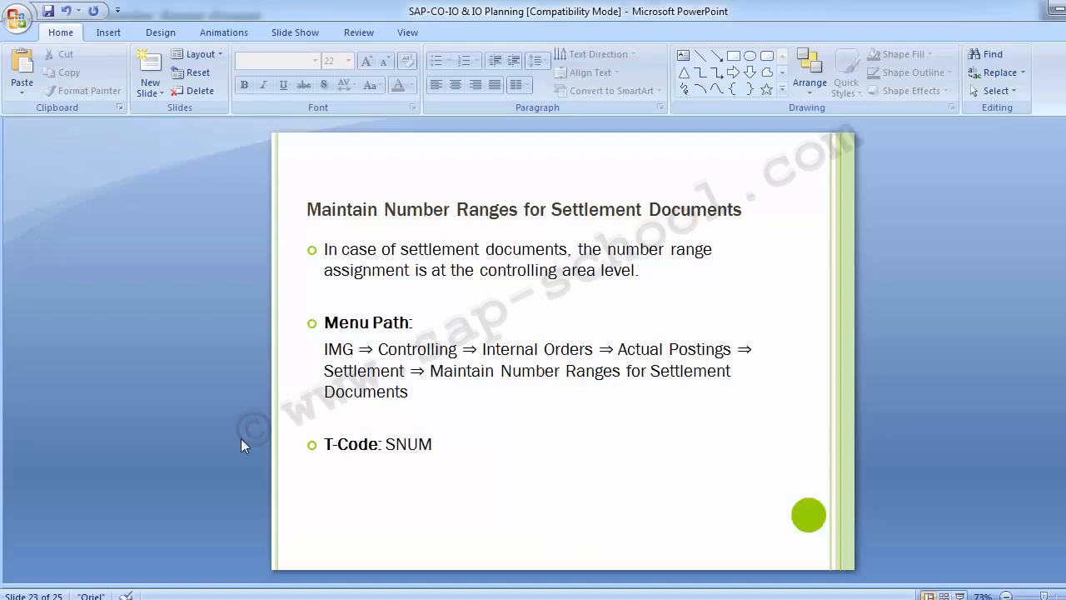
pyautogui.press('pagedown')
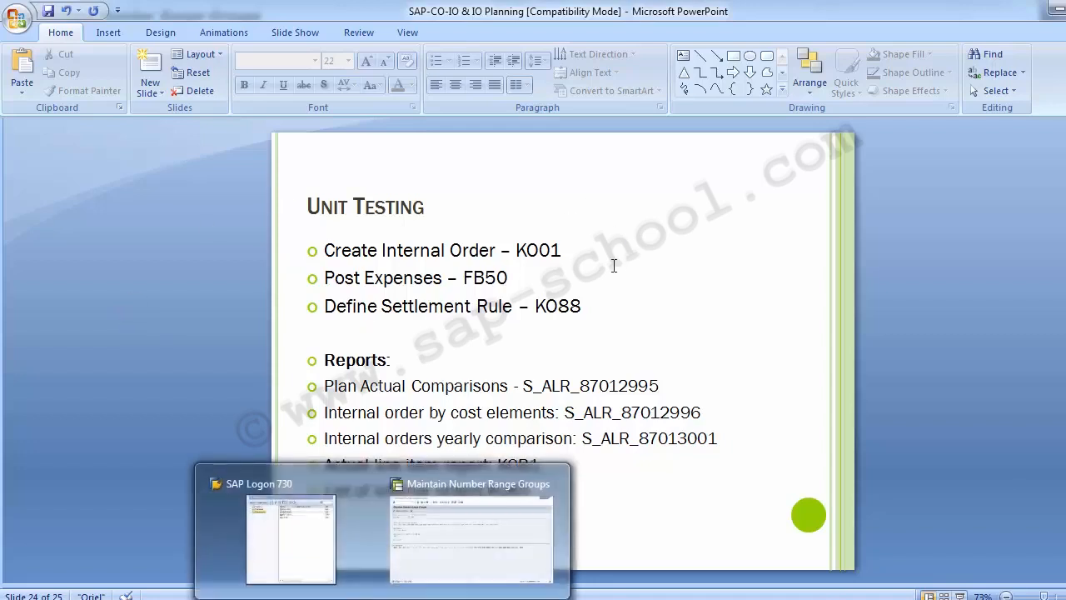
pyautogui.click(574, 252)
pyautogui.press('Return')
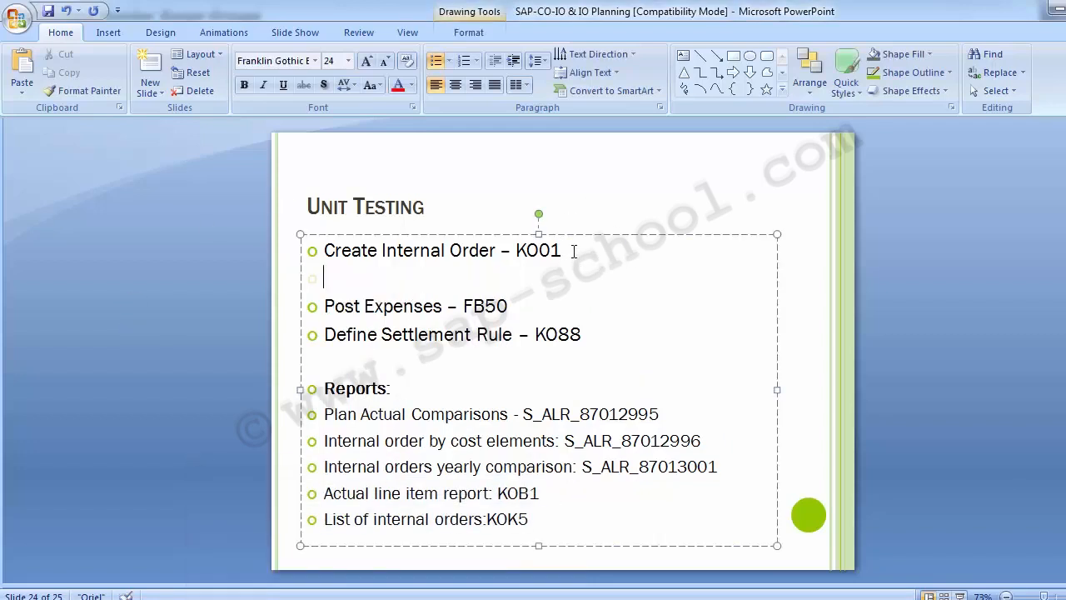
pyautogui.write('Release Inter')
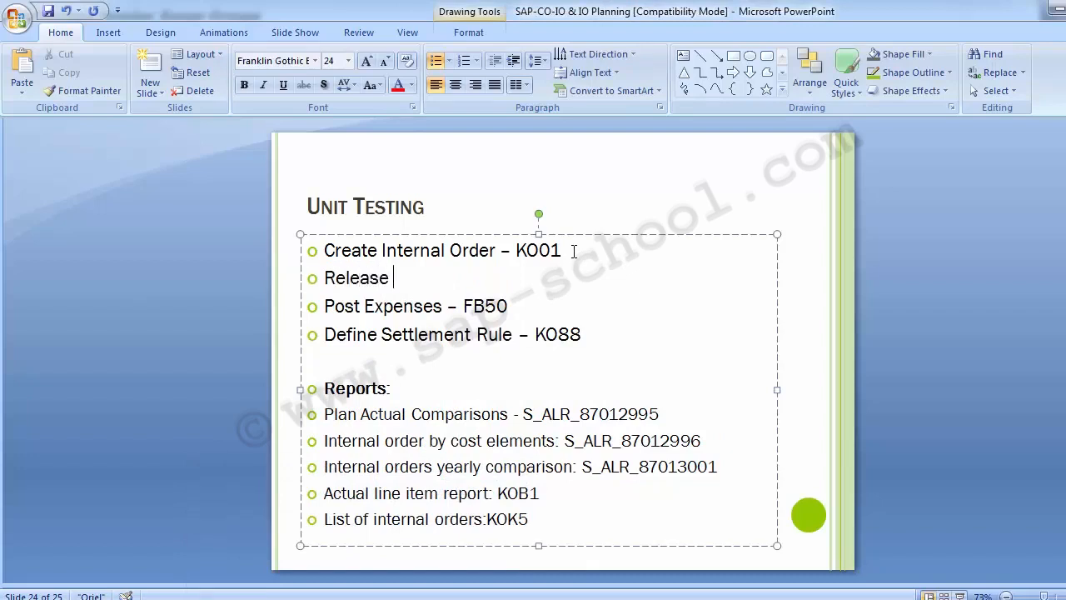
pyautogui.write('nal ')
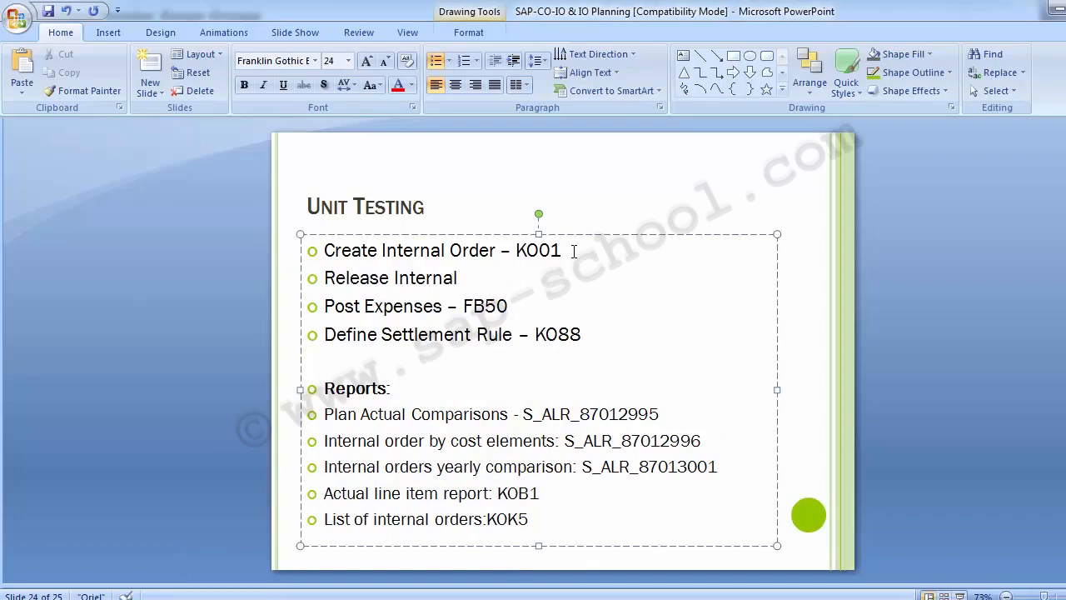
pyautogui.write('Ord')
pyautogui.write('er - ')
pyautogui.write('Ko0')
pyautogui.write('2')
pyautogui.press('Left')
pyautogui.press('Left')
pyautogui.press('BackSpace')
pyautogui.write('O')
pyautogui.click(232, 378)
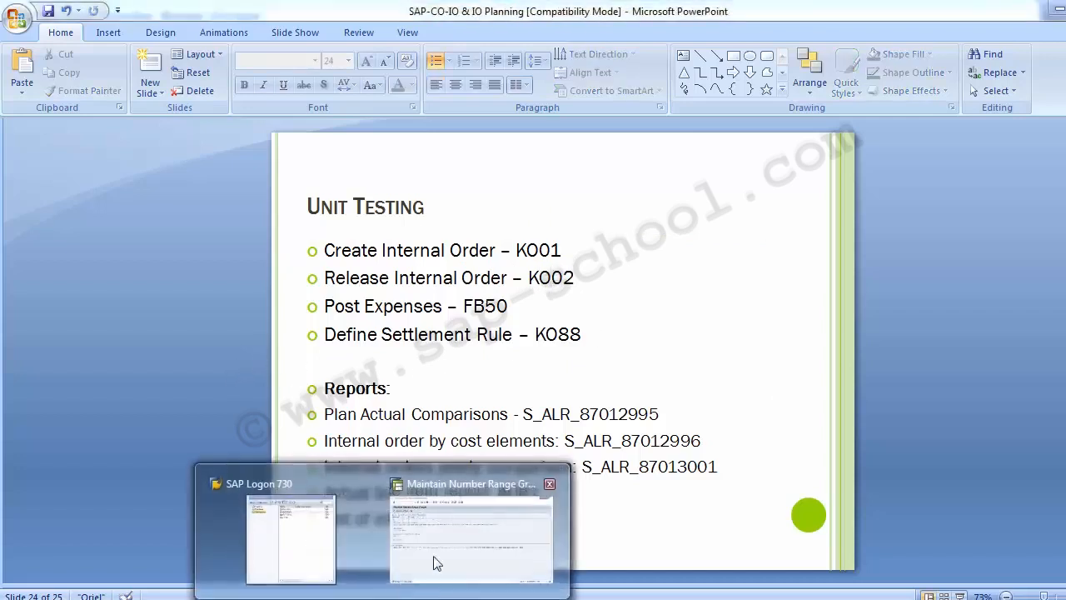
# Switch back to SAP, start transaction KO01, and begin a new internal order of order type 1100
pyautogui.click(435, 561)
pyautogui.write('/')
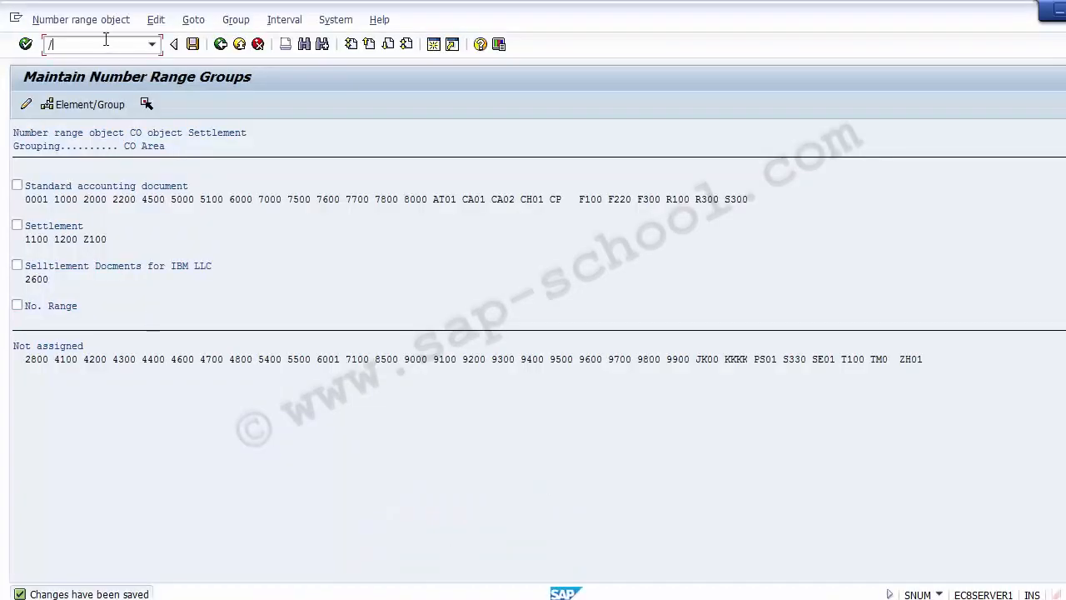
pyautogui.write('nKO01')
pyautogui.press('Return')
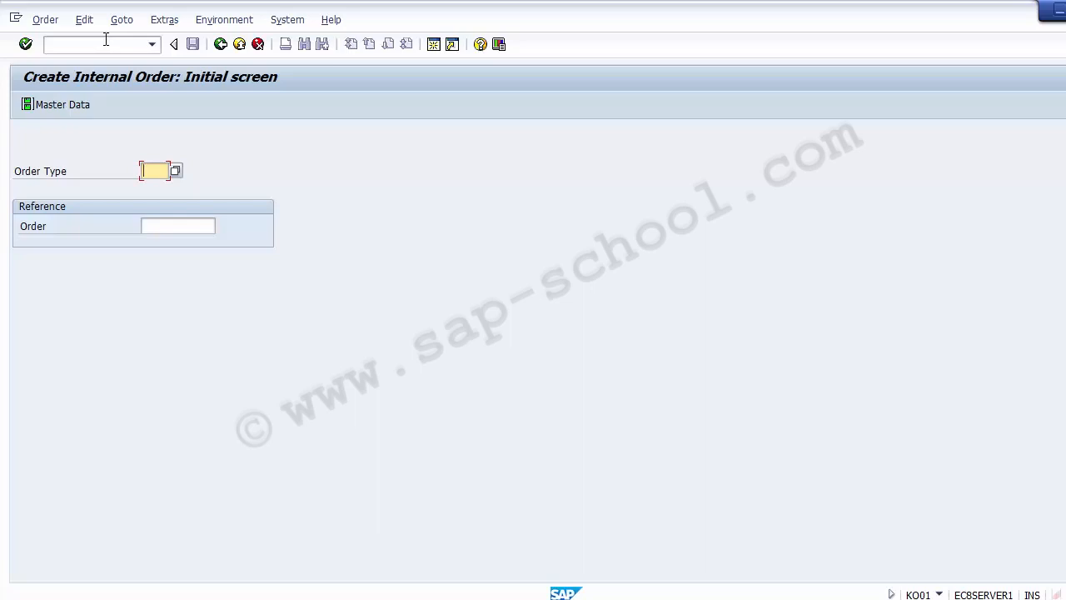
pyautogui.click(106, 43)
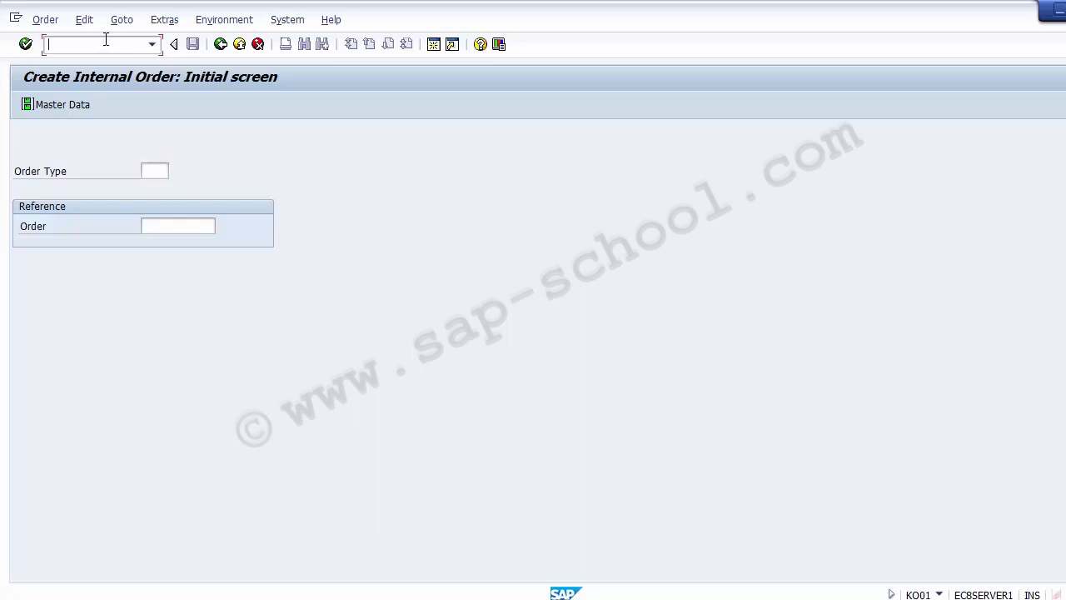
pyautogui.click(152, 171)
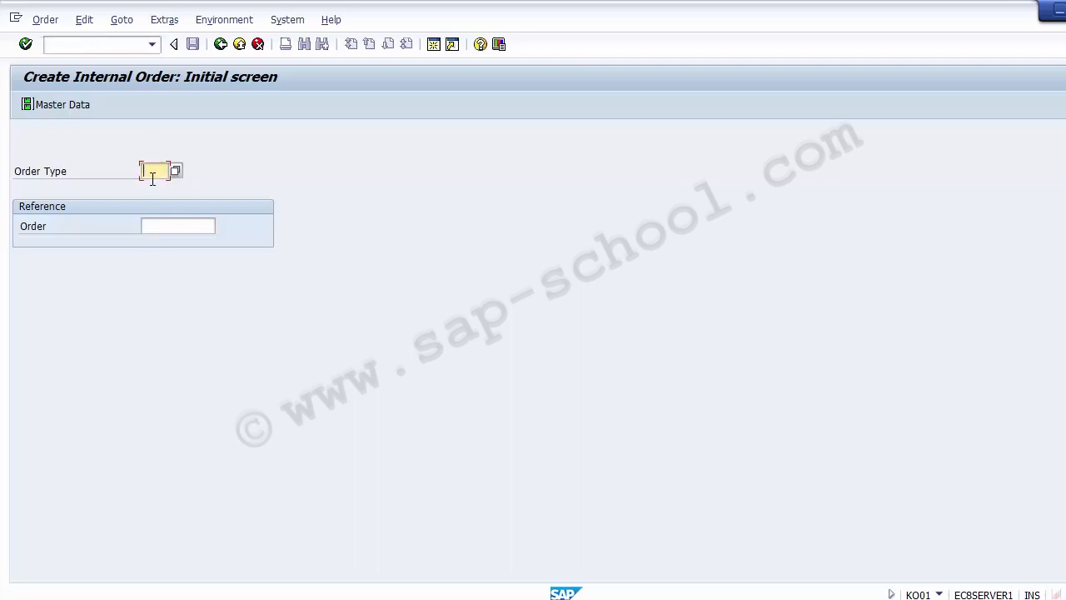
pyautogui.click(175, 200)
pyautogui.press('Return')
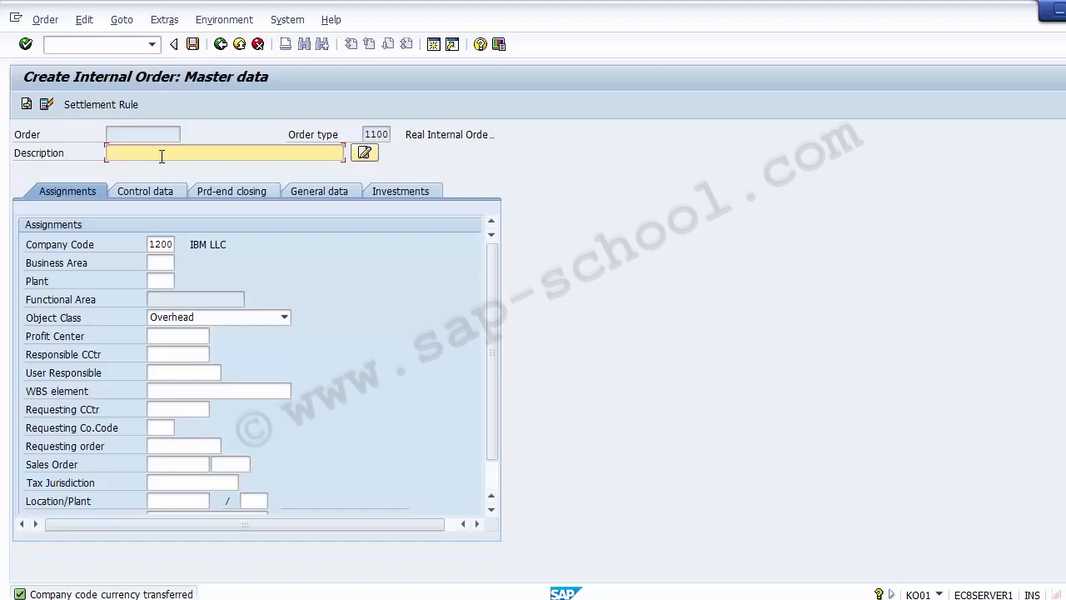
pyautogui.write('Admin')
pyautogui.write('Transport')
pyautogui.press('BackSpace')
pyautogui.press('BackSpace')
pyautogui.press('BackSpace')
pyautogui.press('BackSpace')
pyautogui.press('BackSpace')
pyautogui.press('BackSpace')
pyautogui.press('BackSpace')
pyautogui.press('BackSpace')
pyautogui.press('BackSpace')
pyautogui.press('BackSpace')
pyautogui.press('BackSpace')
pyautogui.press('BackSpace')
pyautogui.press('BackSpace')
pyautogui.press('BackSpace')
pyautogui.press('BackSpace')
pyautogui.press('BackSpace')
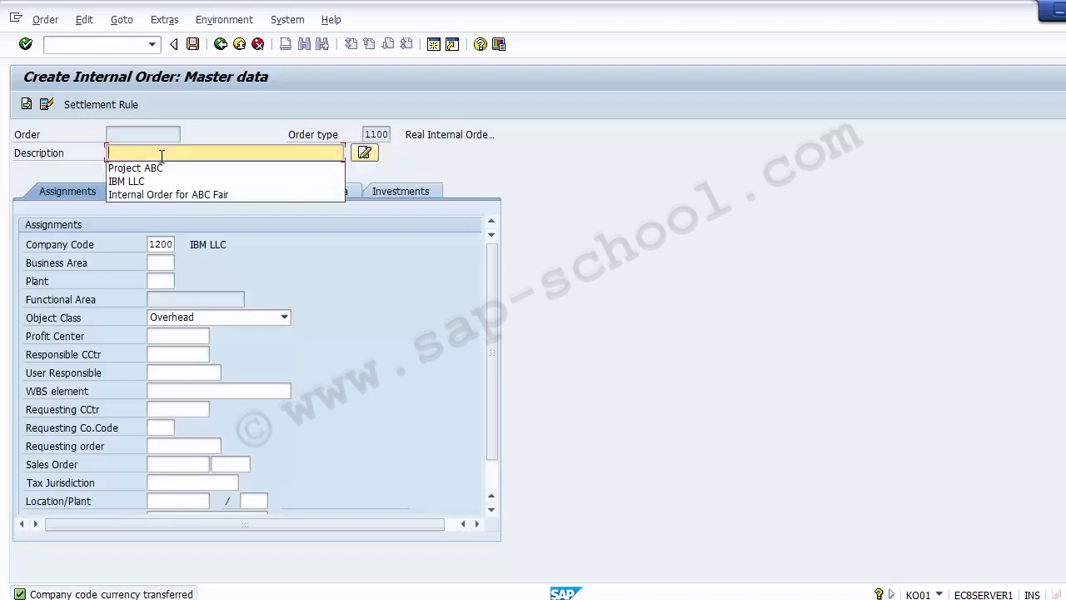
# Describe the new internal order as "Trade Fair 1100" and choose the object class Overhead
pyautogui.write('Trad')
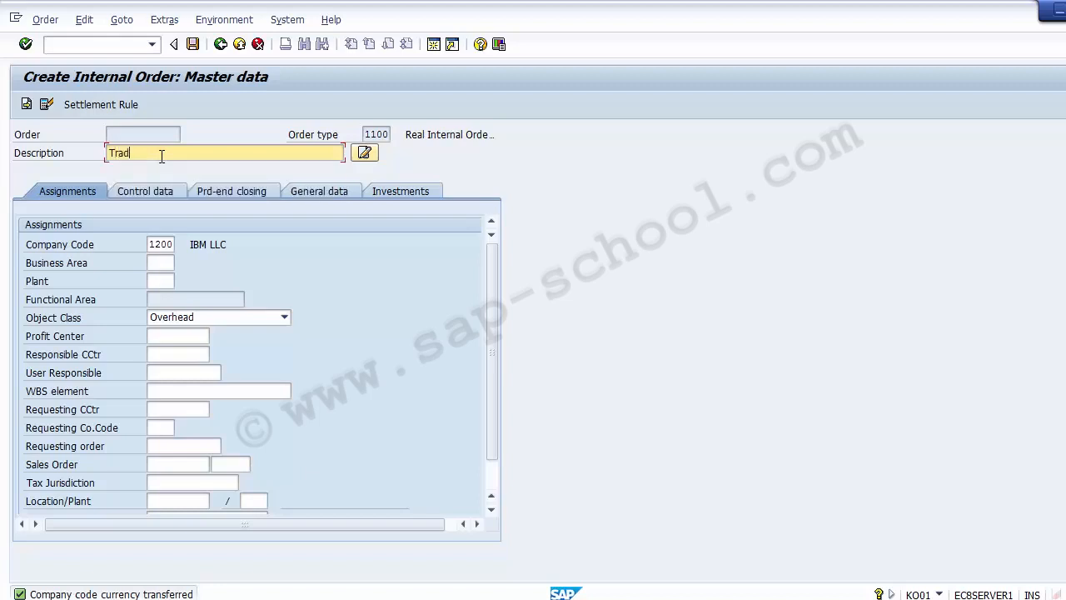
pyautogui.write('e Fair 1100')
pyautogui.click(164, 244)
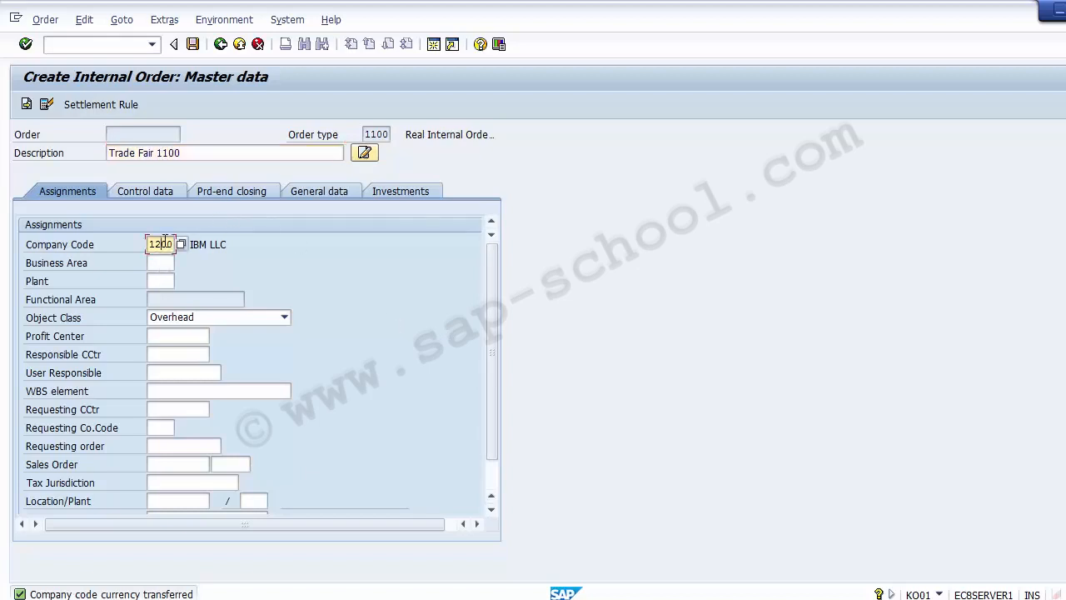
pyautogui.click(171, 321)
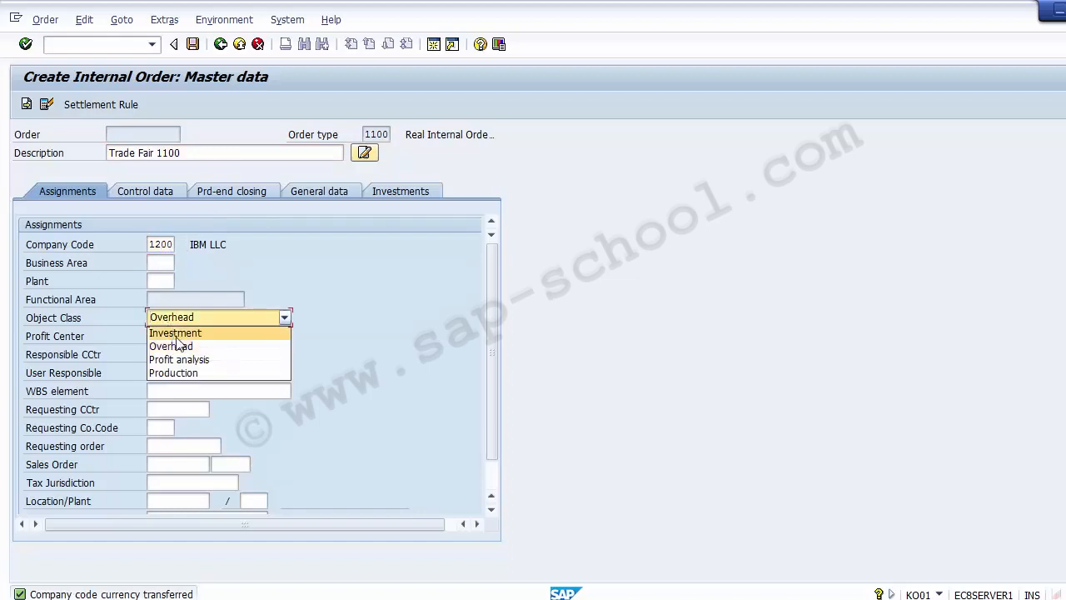
pyautogui.click(183, 346)
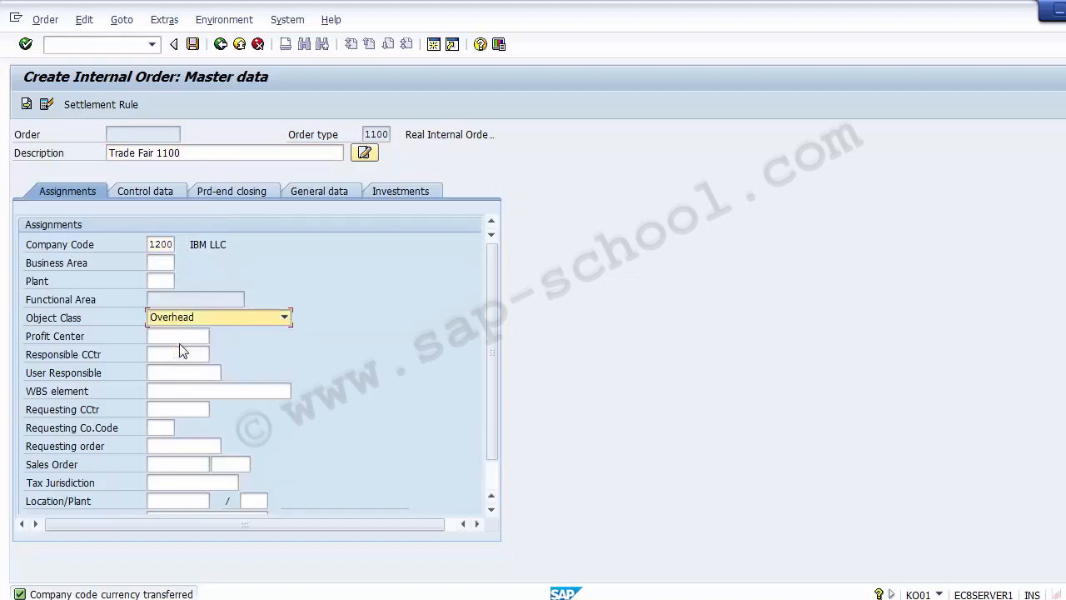
# Look up the profit centers, assign profit center 21000 (Biscuits) to the order, and save it
pyautogui.click(181, 335)
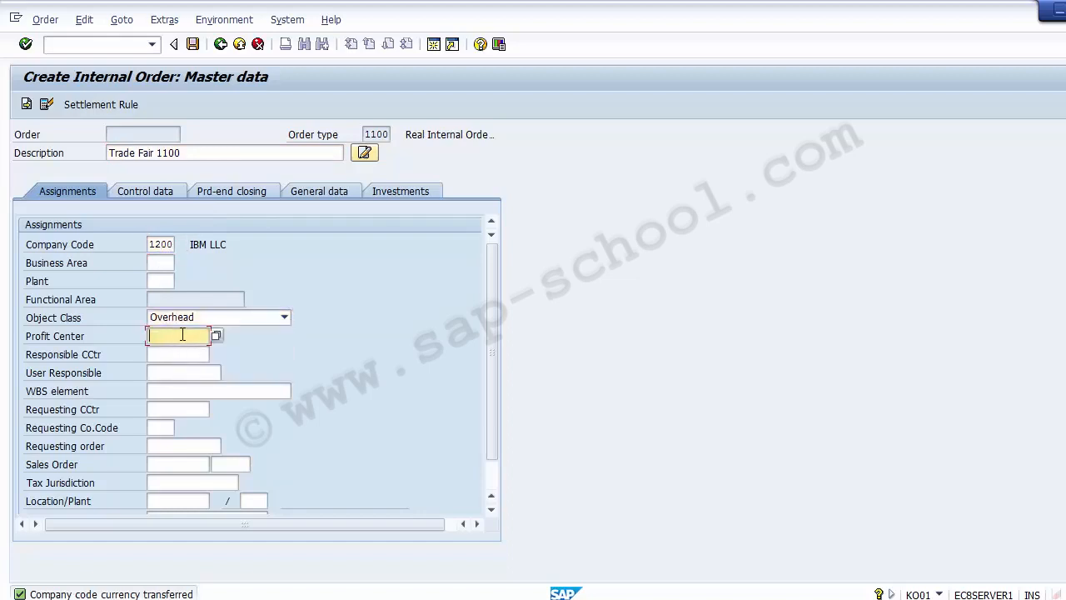
pyautogui.click(215, 337)
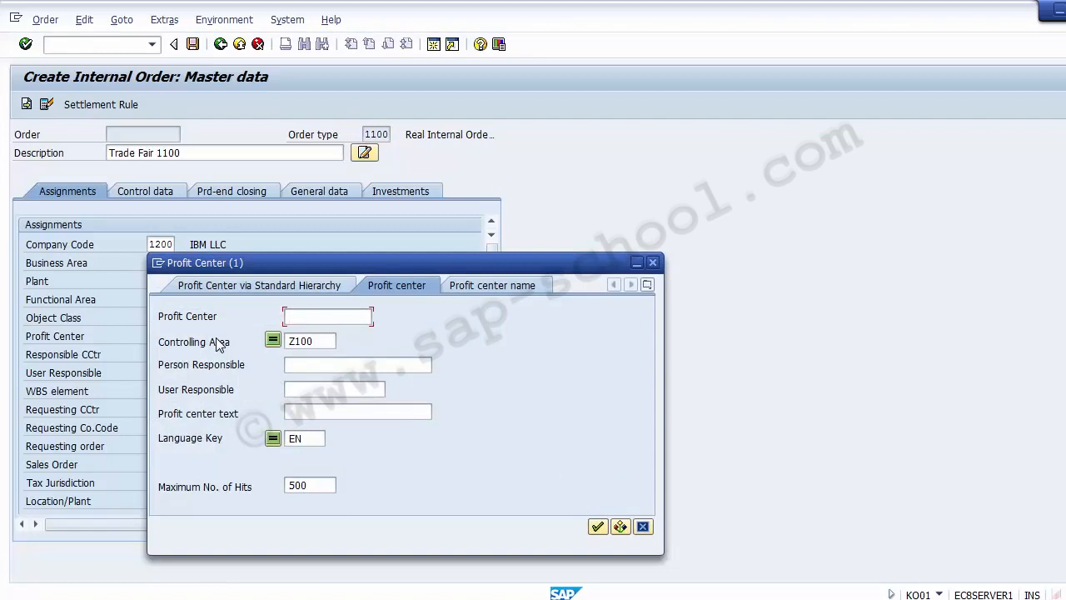
pyautogui.click(597, 527)
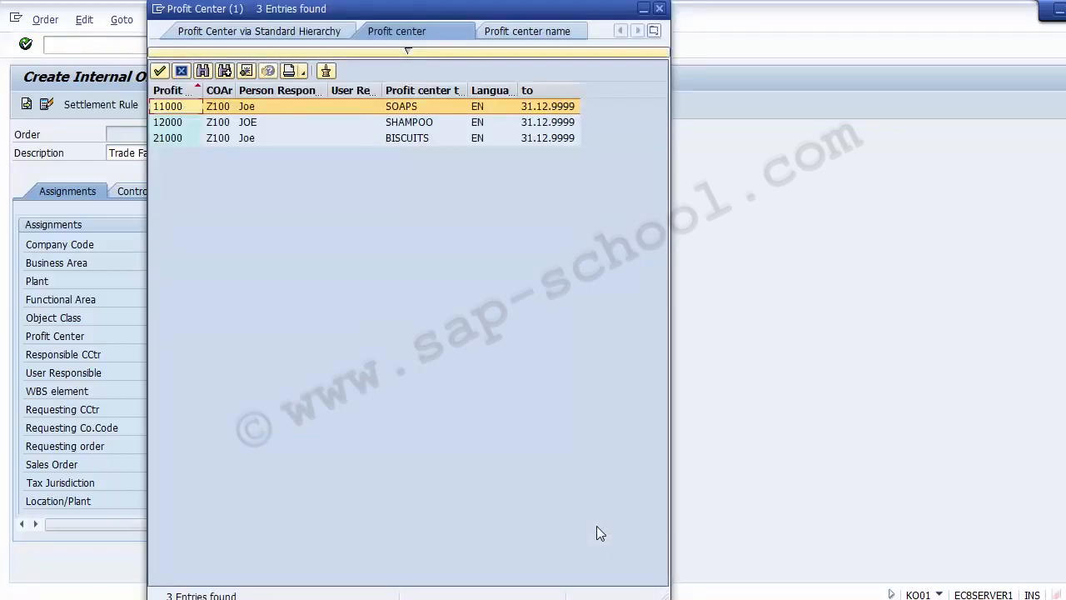
pyautogui.press('Down')
pyautogui.press('Down')
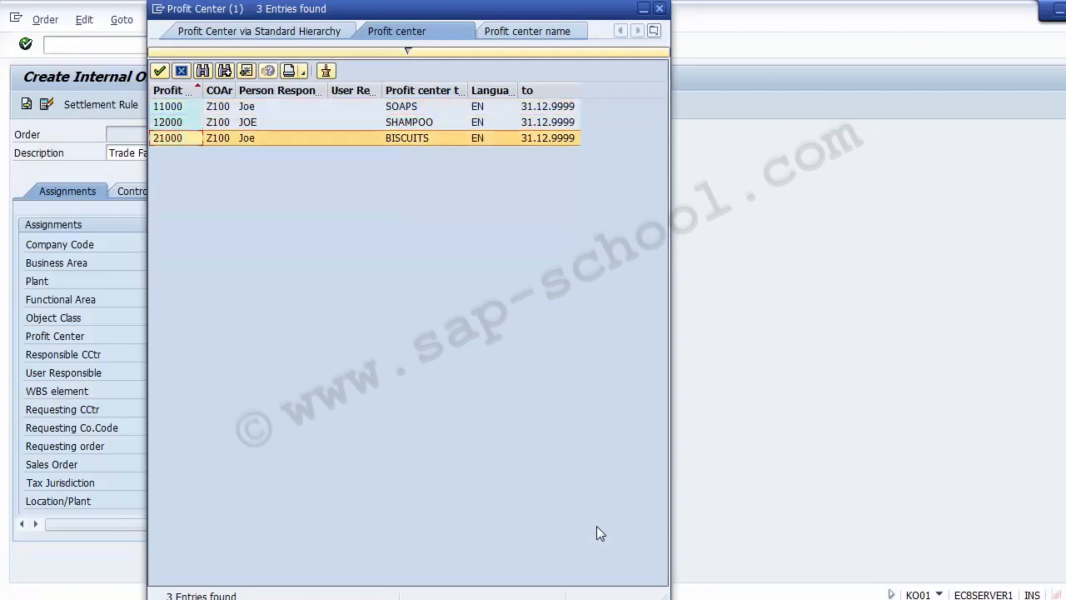
pyautogui.press('Return')
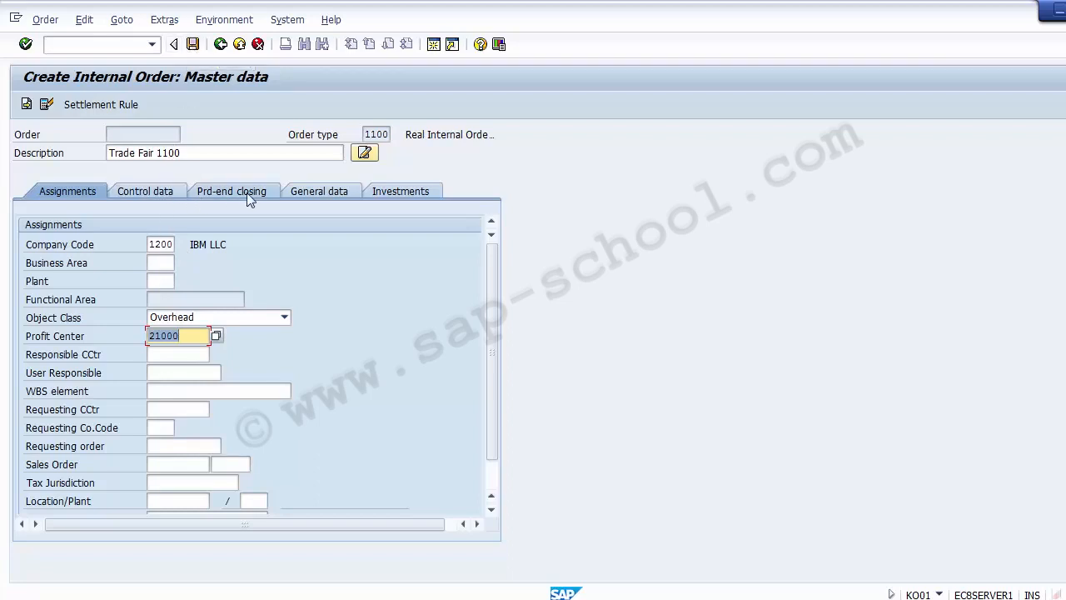
pyautogui.click(192, 47)
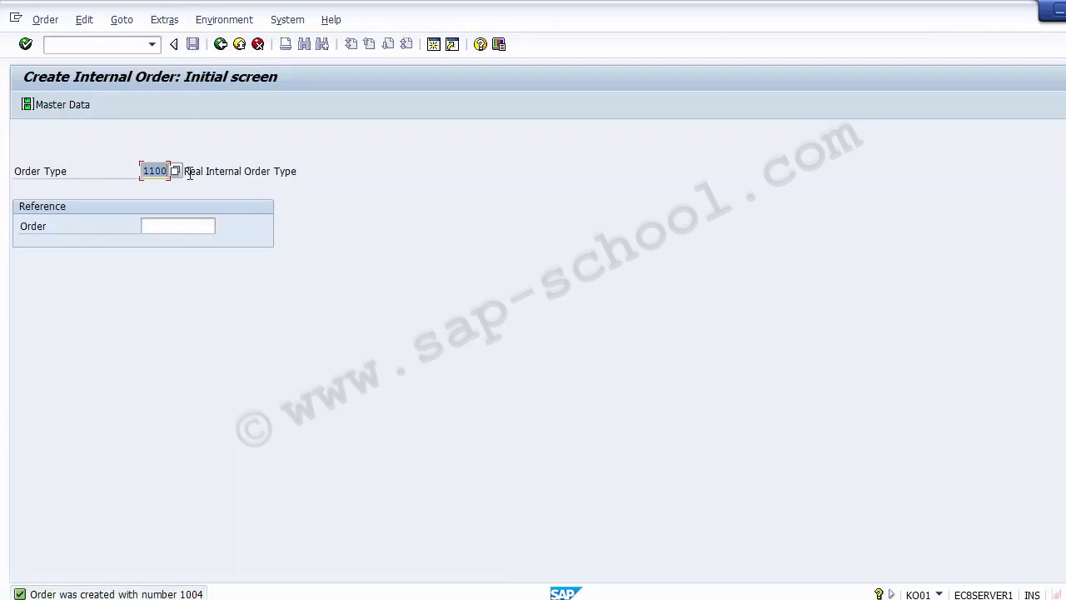
# Check the Unit Testing slide for the release transaction, then open the new Trade Fair 1100 order for changing in KO02
pyautogui.click(111, 44)
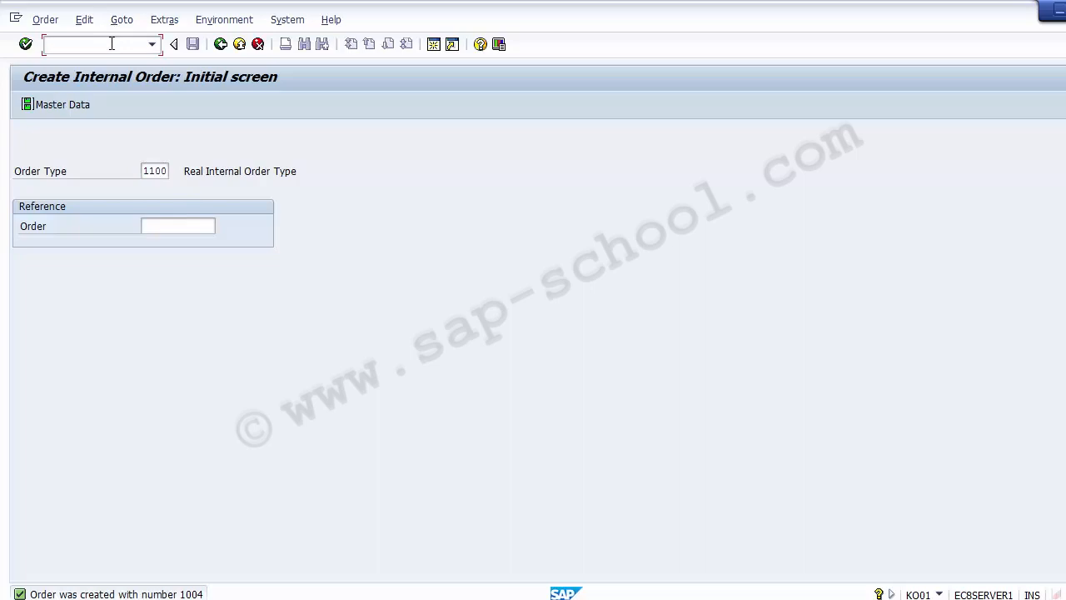
pyautogui.hotkey('alt', 'Tab')
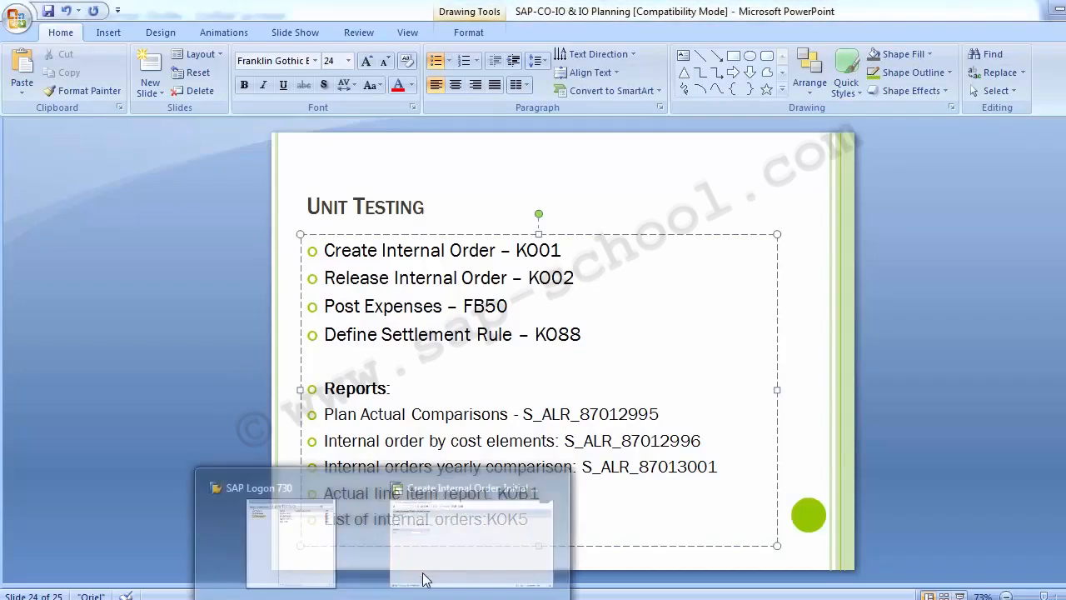
pyautogui.click(424, 578)
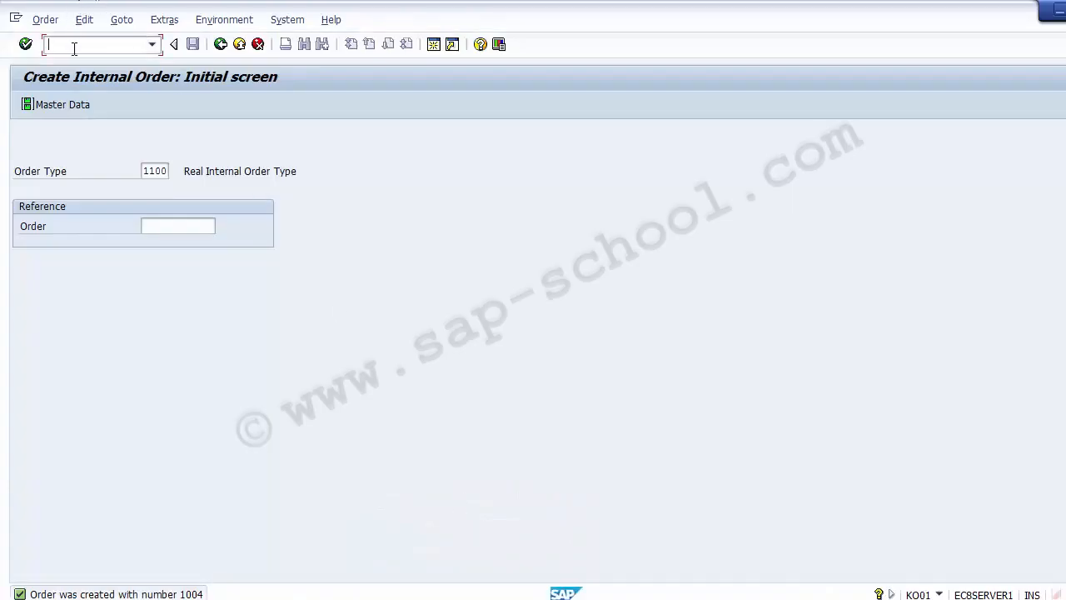
pyautogui.write('/nKO02')
pyautogui.press('Return')
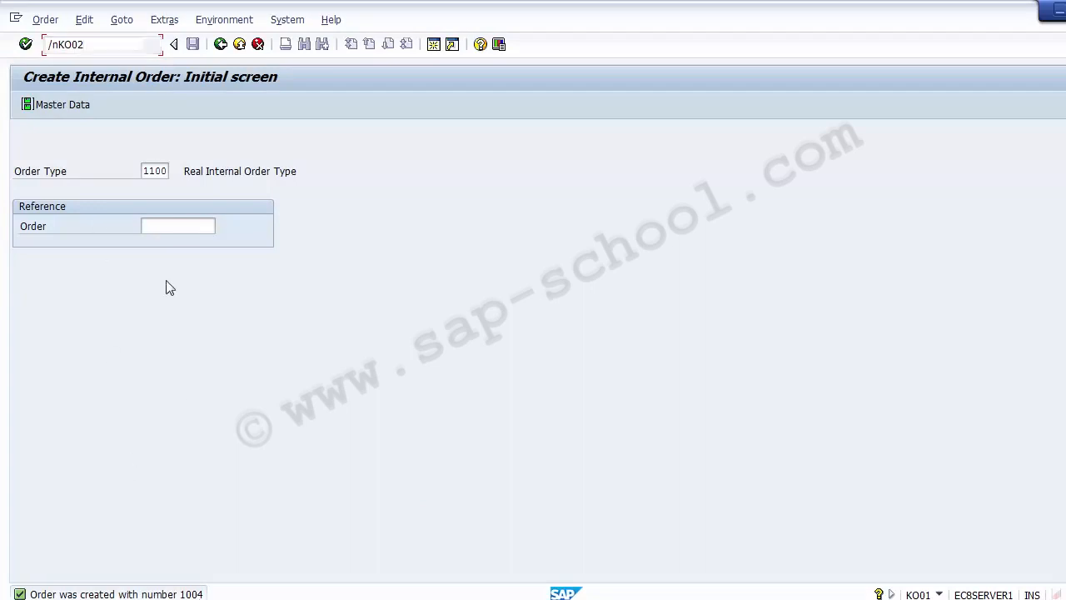
pyautogui.click(181, 175)
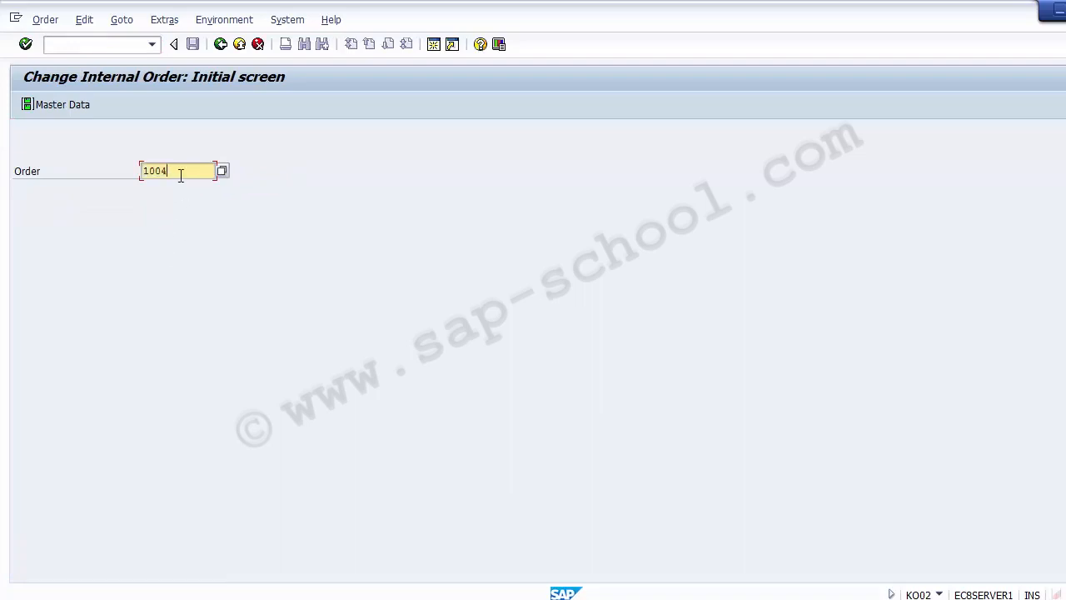
pyautogui.press('BackSpace')
pyautogui.press('BackSpace')
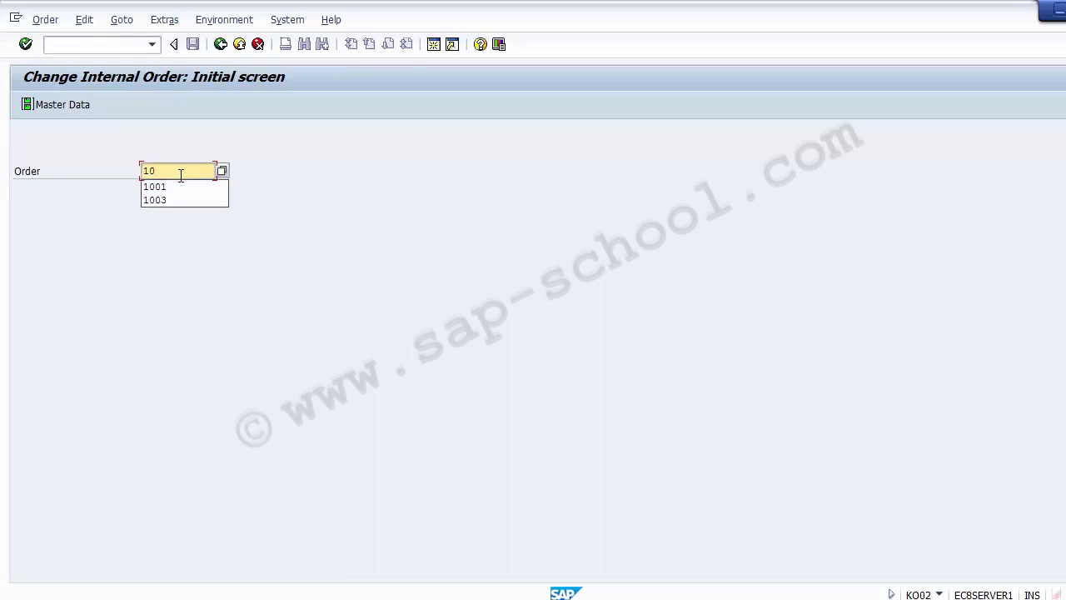
pyautogui.write('04')
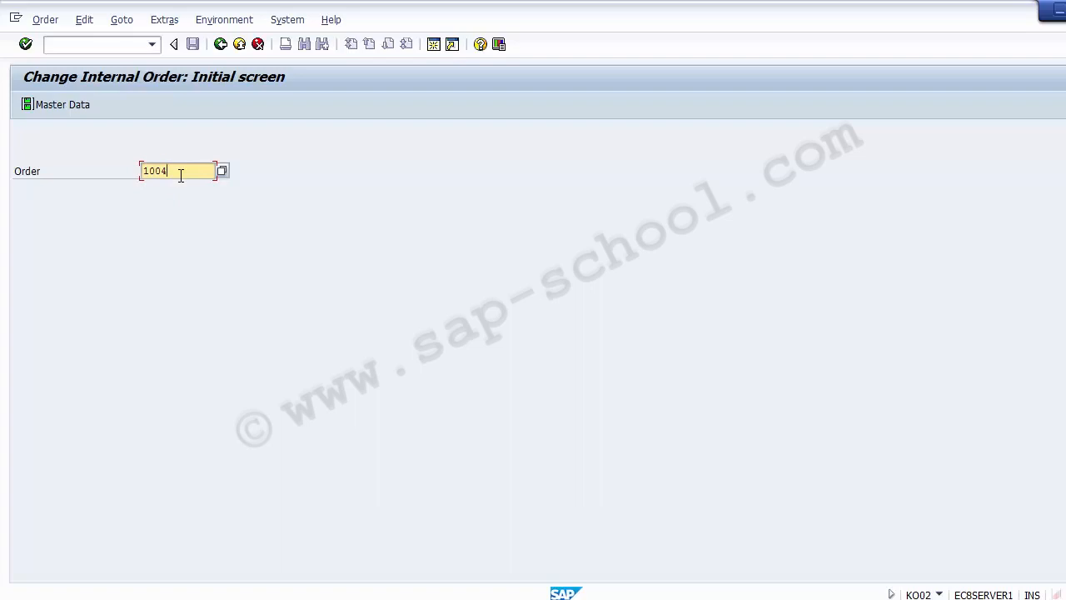
pyautogui.press('Return')
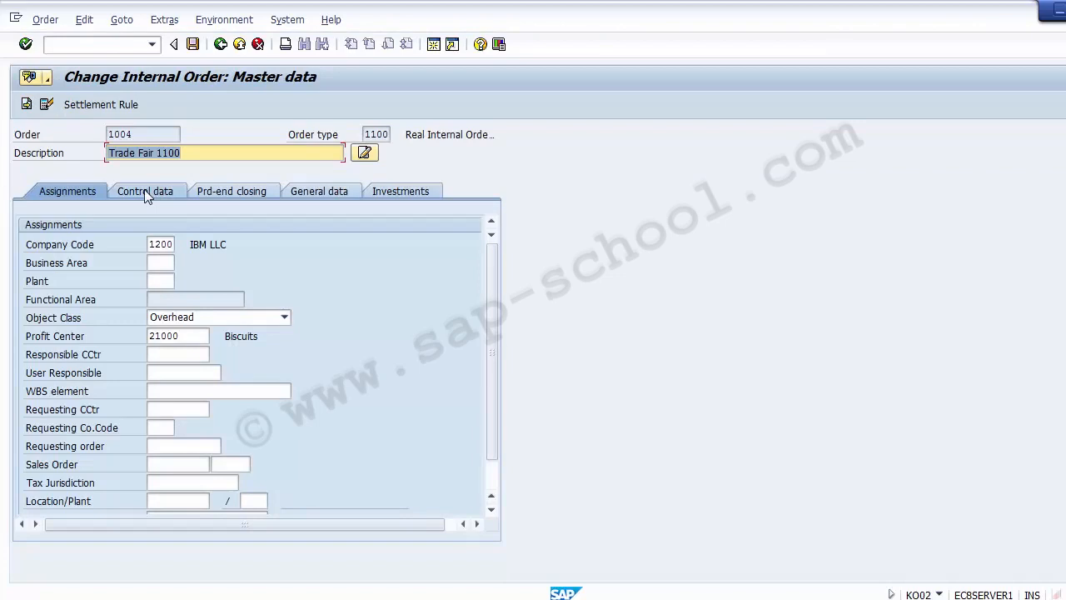
# Release the Trade Fair 1100 order in its control data, save it, and return to the Unit Testing slide in PowerPoint
pyautogui.click(145, 192)
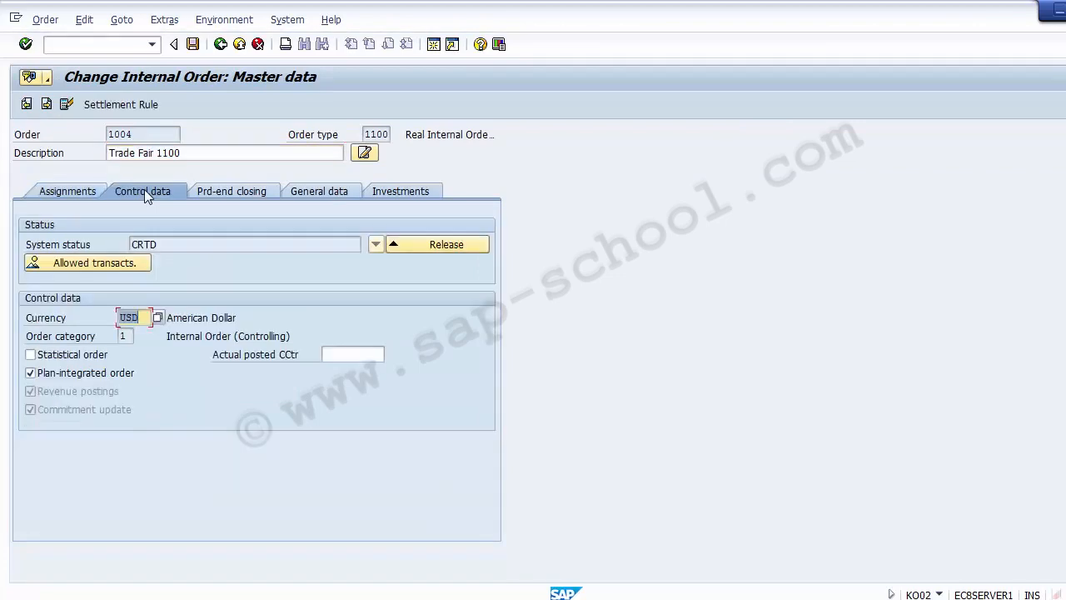
pyautogui.click(423, 246)
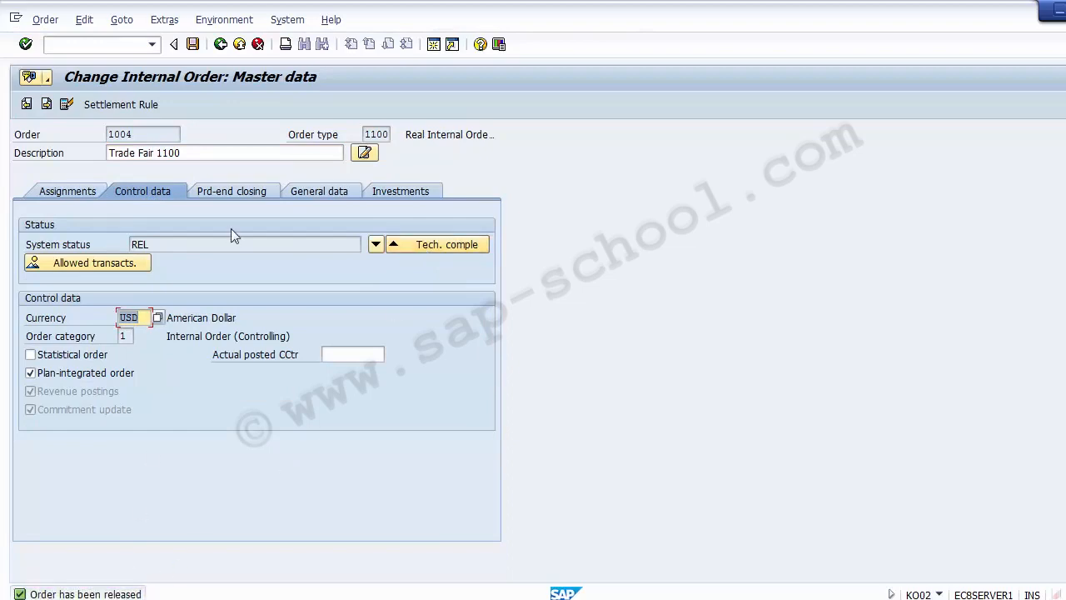
pyautogui.click(193, 48)
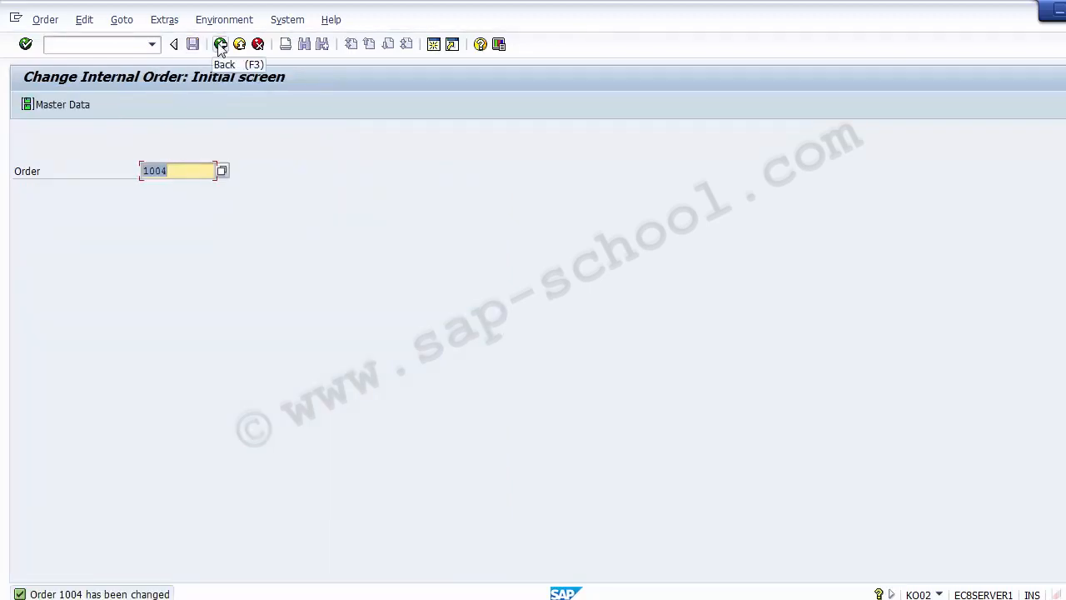
pyautogui.click(221, 45)
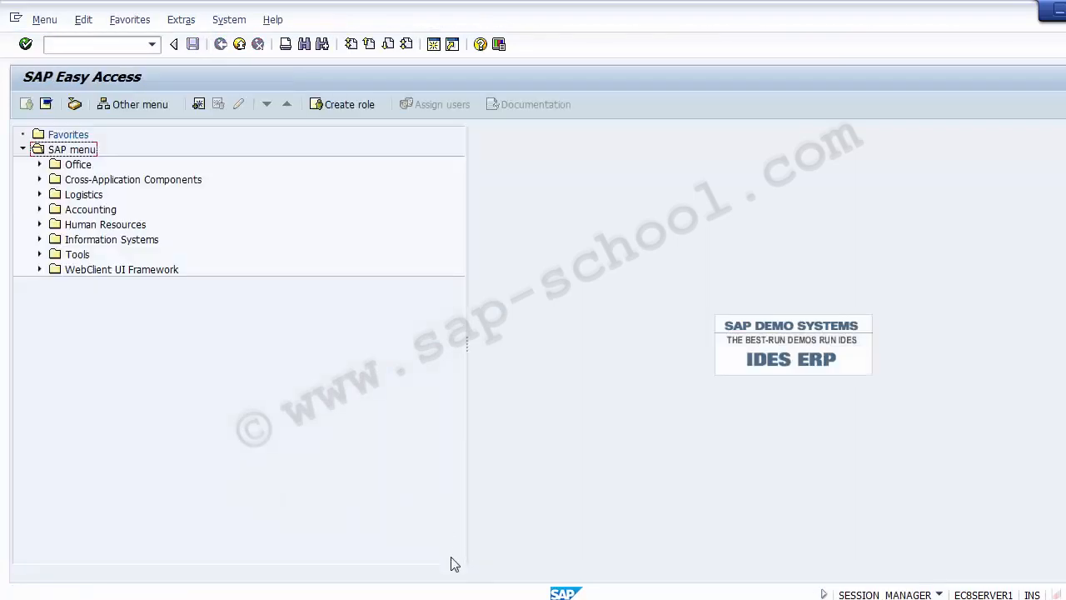
pyautogui.click(483, 524)
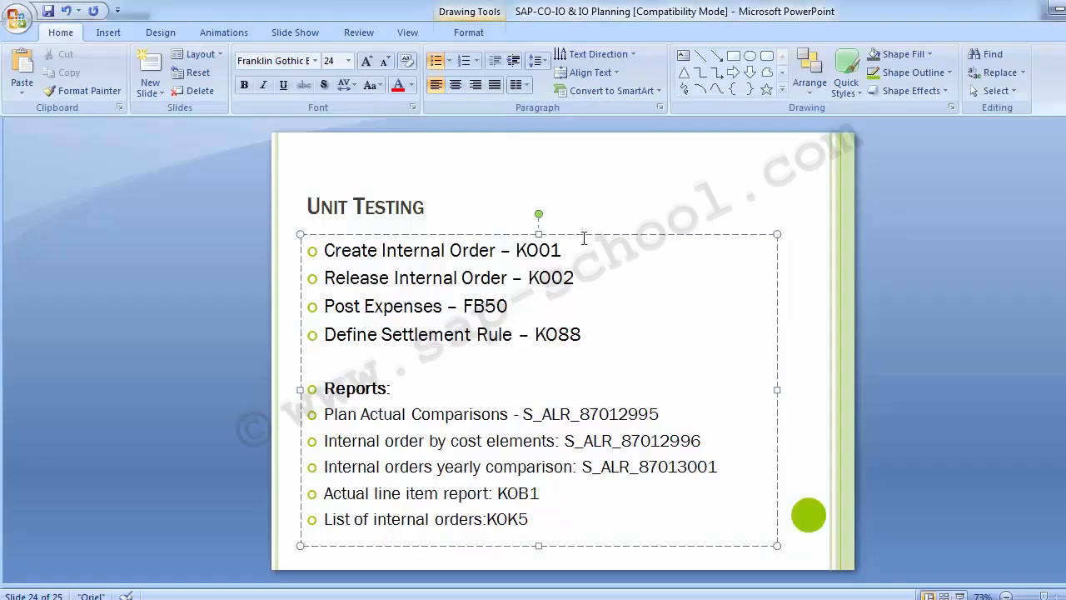
# Extend the Post Expenses line on the Unit Testing slide with "/ FB60"
pyautogui.click(162, 298)
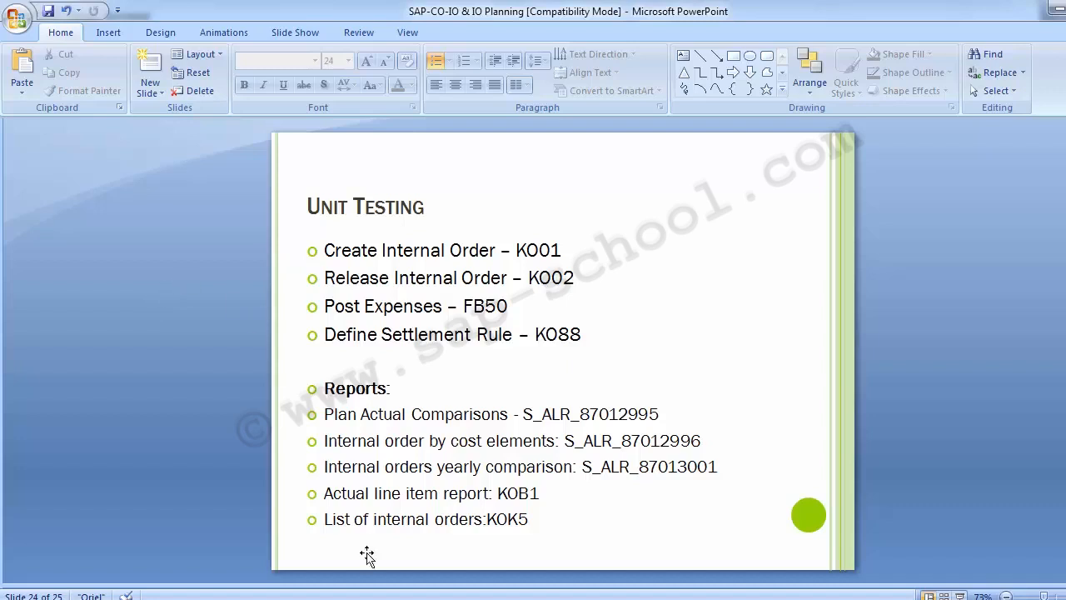
pyautogui.moveTo(371, 596)
pyautogui.click(490, 520)
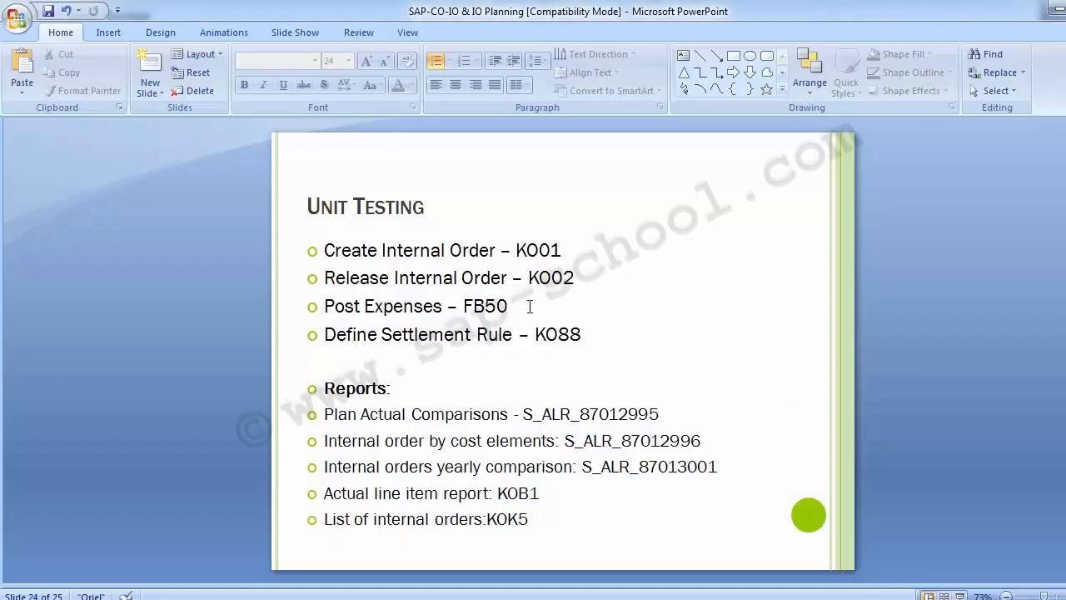
pyautogui.click(530, 306)
pyautogui.write('/')
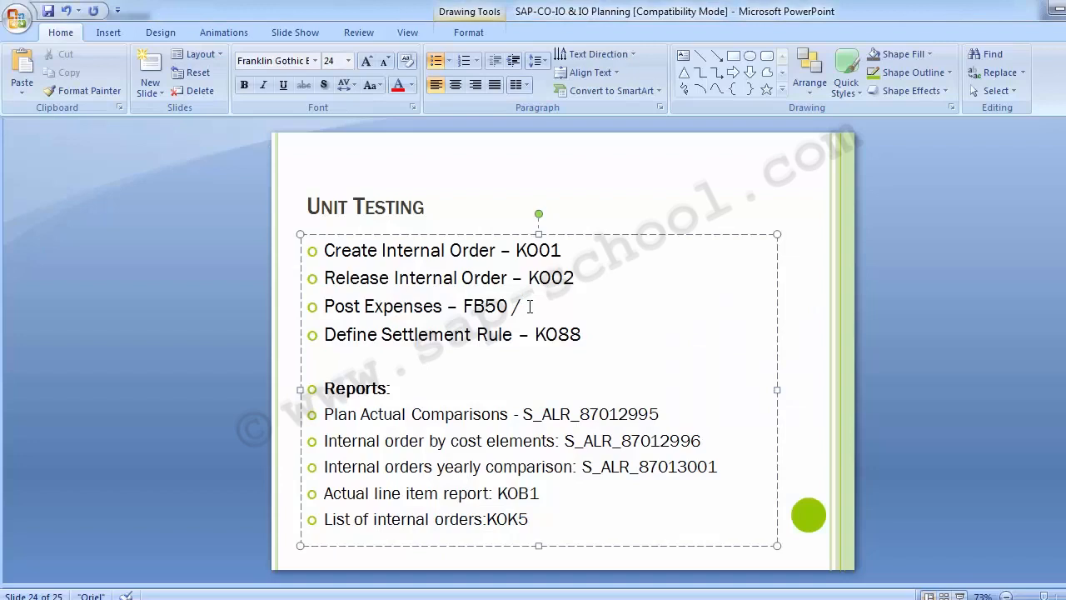
pyautogui.write(' FB')
pyautogui.write('60')
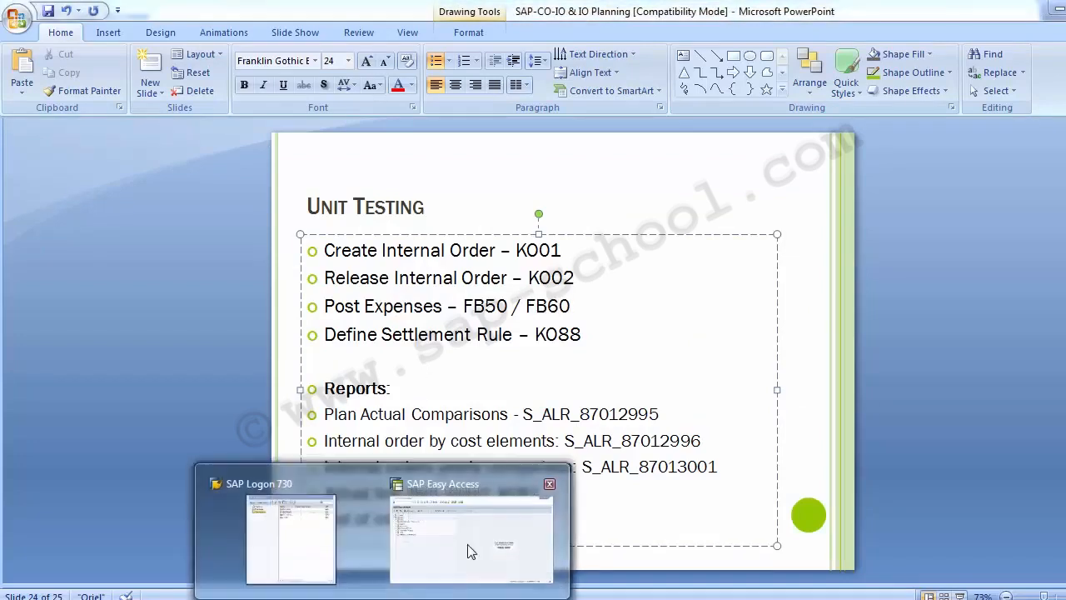
# Switch to SAP Easy Access and start transaction FB60 for entering a vendor invoice
pyautogui.click(468, 545)
pyautogui.click(93, 46)
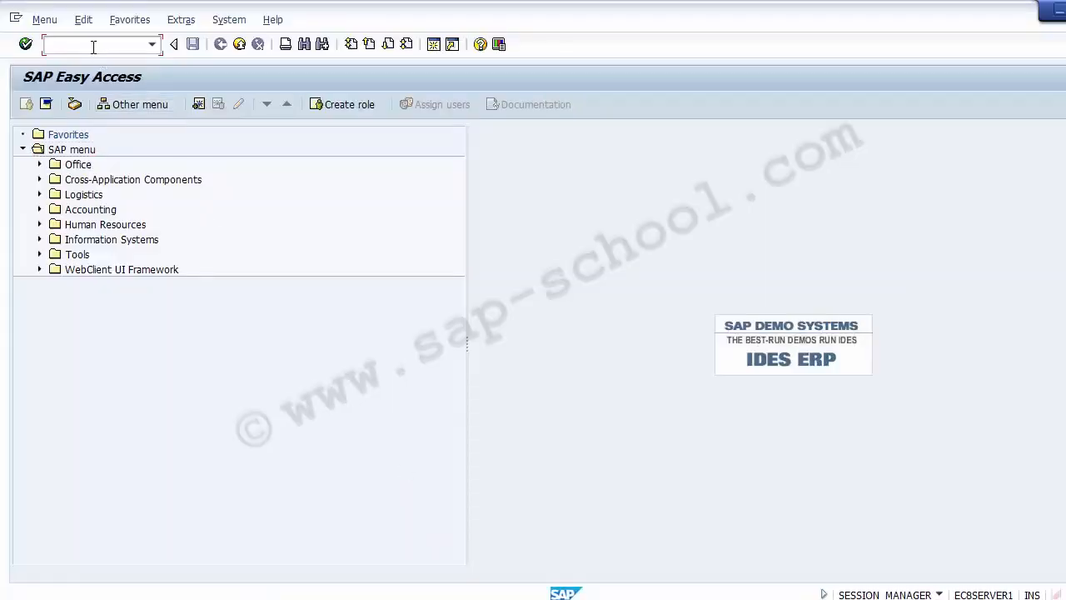
pyautogui.write('FB60')
pyautogui.press('Return')
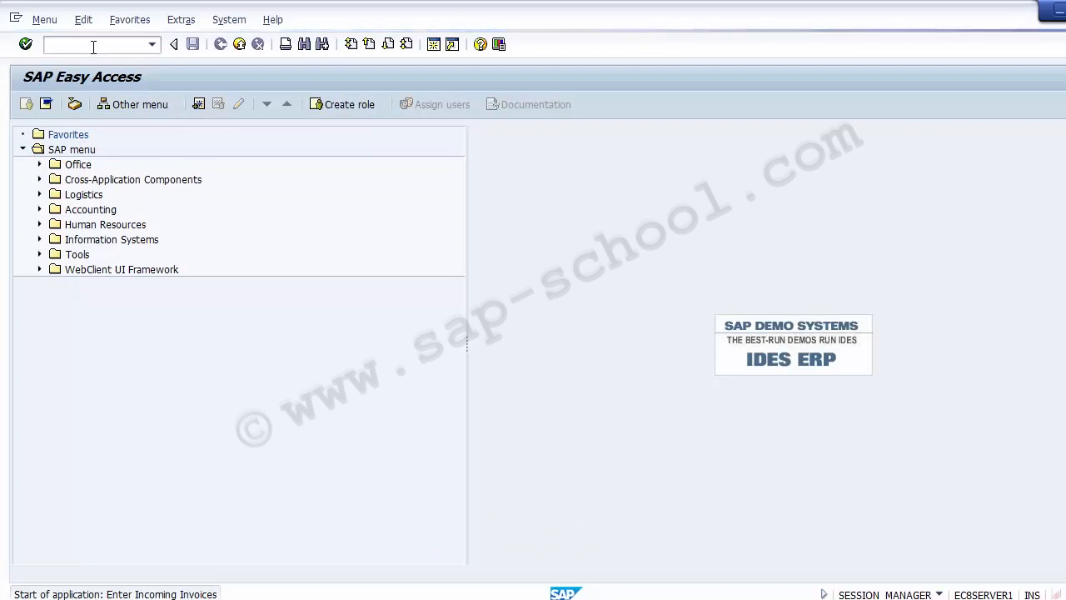
# Fill in the invoice's vendor with the first previously used vendor number
pyautogui.press('BackSpace')
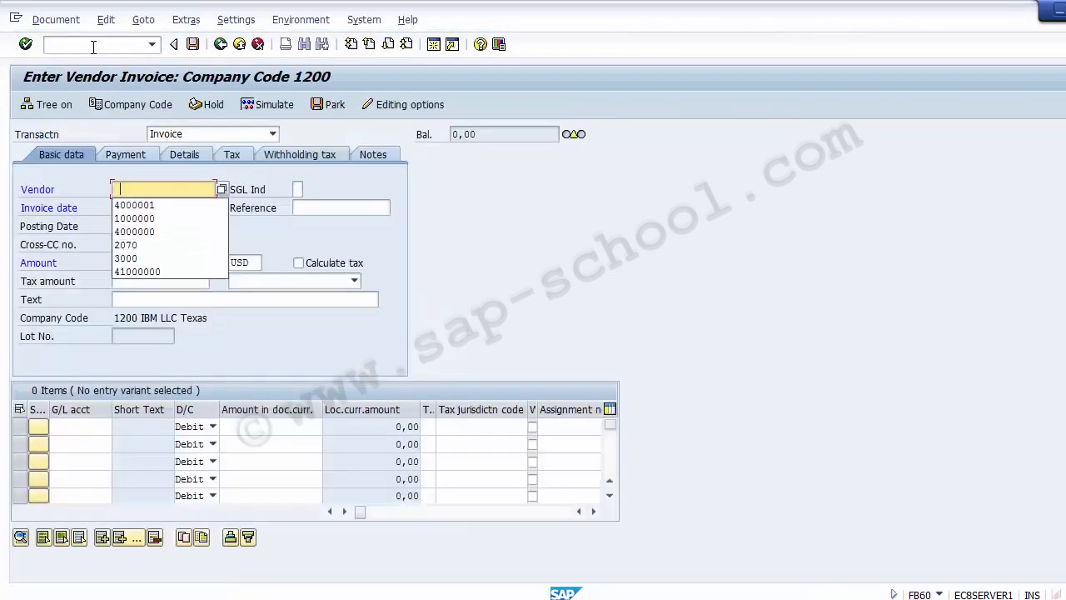
pyautogui.press('Down')
pyautogui.press('Return')
pyautogui.press('Tab')
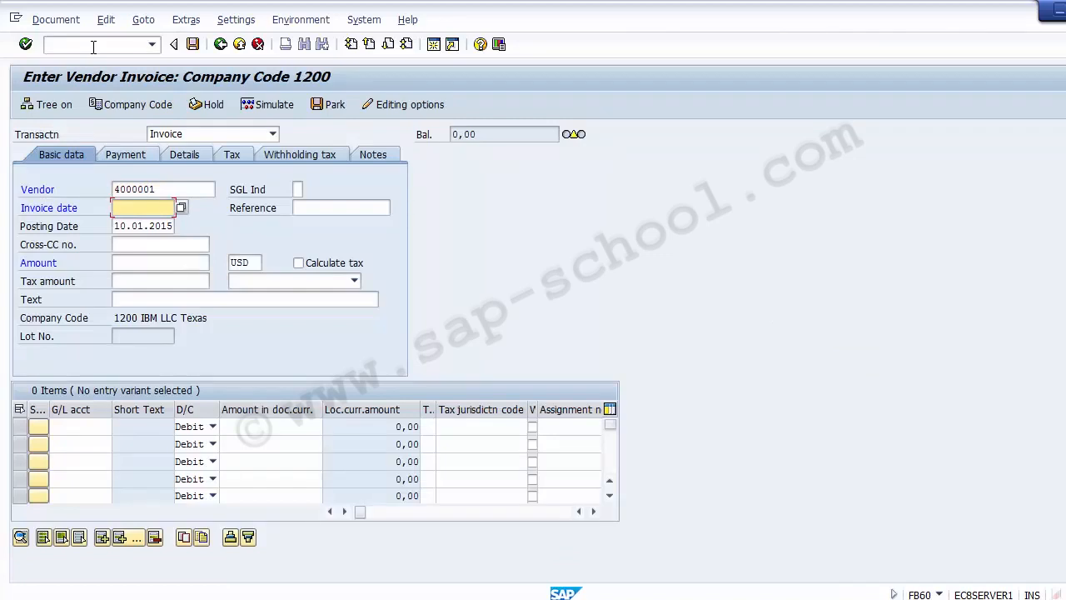
# Set the invoice date to 01.12.2014 and copy the same date into the posting date
pyautogui.press('BackSpace')
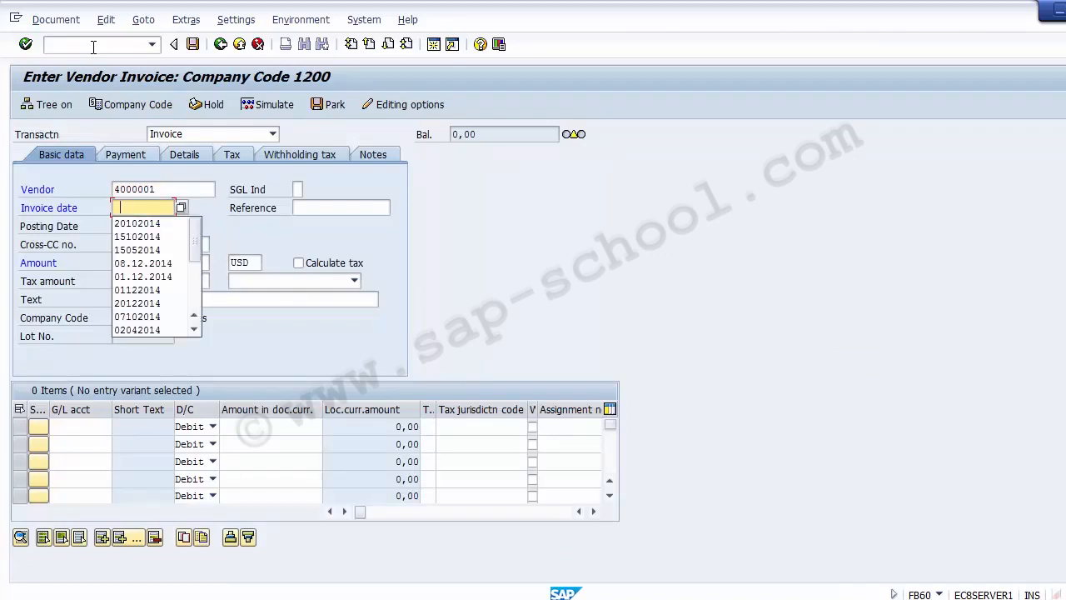
pyautogui.press('Down')
pyautogui.press('Down')
pyautogui.press('Down')
pyautogui.press('Down')
pyautogui.press('Down')
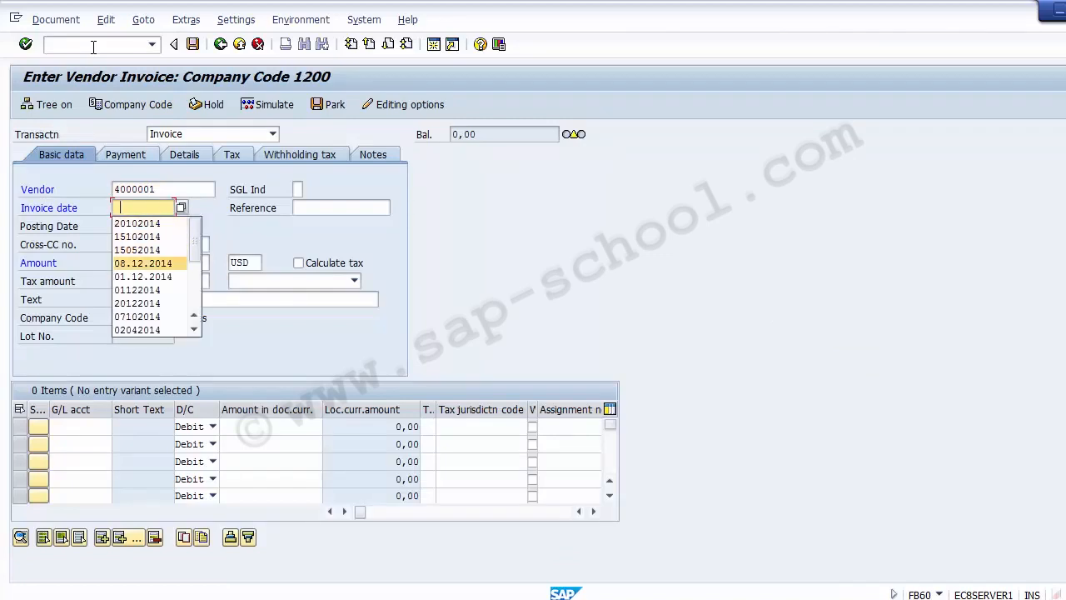
pyautogui.press('Return')
pyautogui.press('Tab')
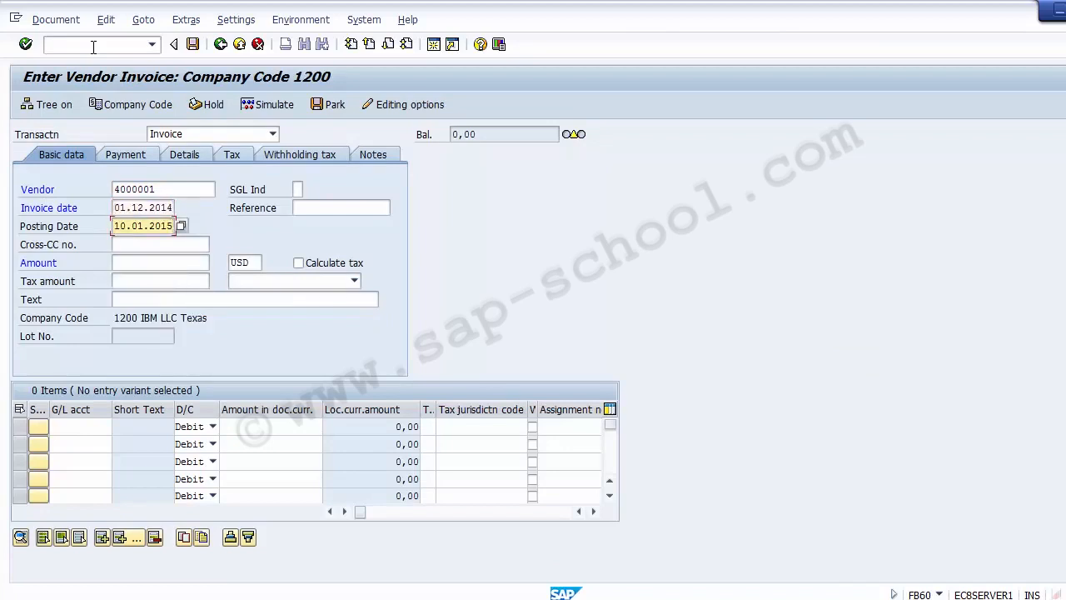
pyautogui.hotkey('shift', 'Tab')
pyautogui.hotkey('ctrl', 'c')
pyautogui.press('Tab')
pyautogui.hotkey('ctrl', 'v')
pyautogui.press('Tab')
pyautogui.press('Tab')
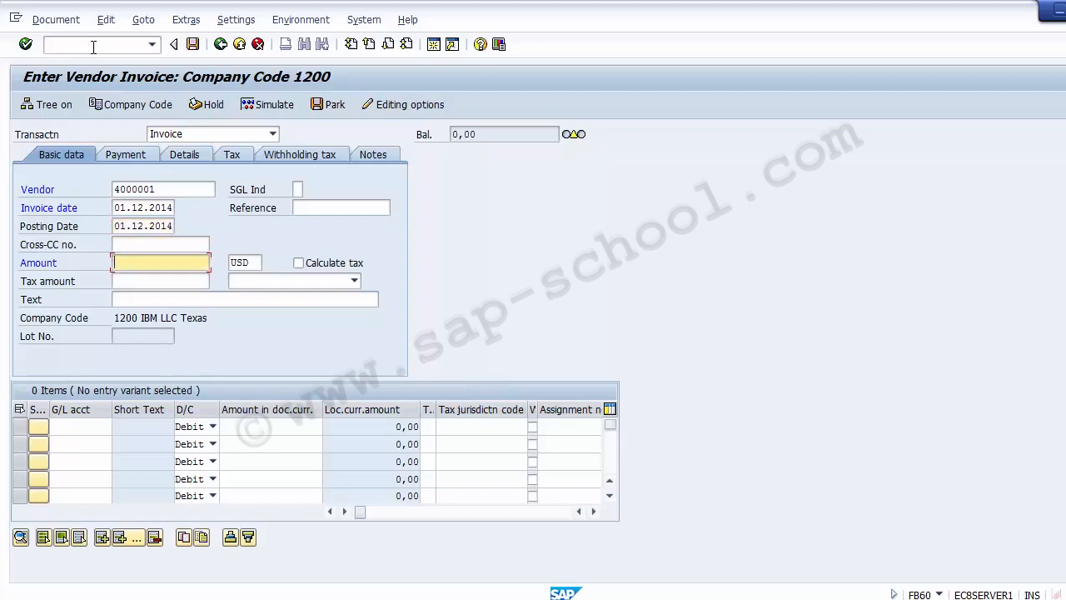
# Set the vendor invoice amount to 20000 USD
pyautogui.write('20000')
pyautogui.press('Tab')
pyautogui.press('Tab')
pyautogui.press('Tab')
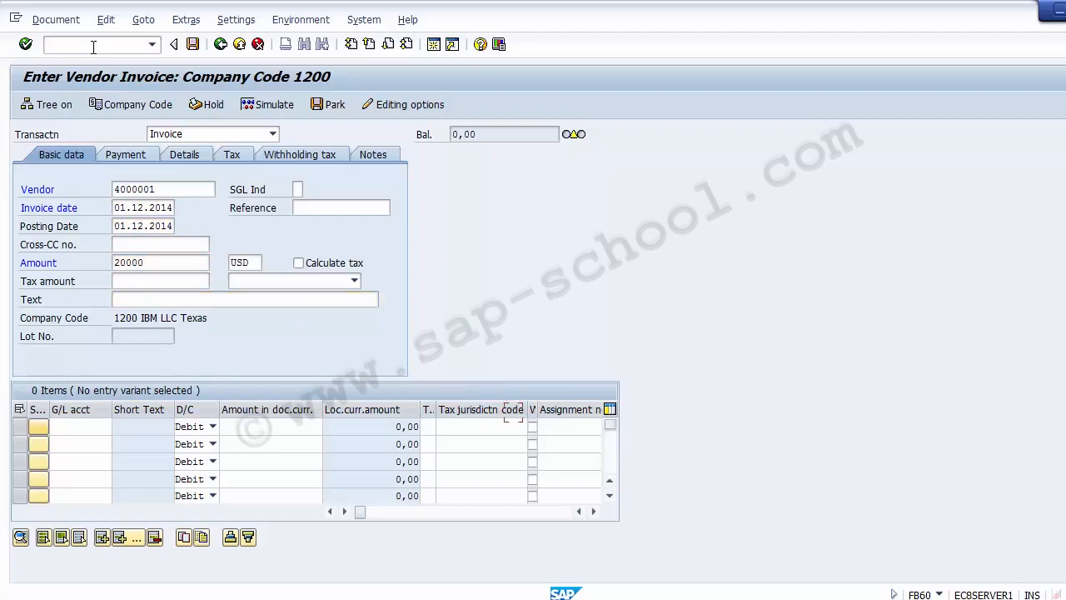
# Enter the Salary Account from the previously used values as the first line item's G/L account
pyautogui.press('Tab')
pyautogui.press('BackSpace')
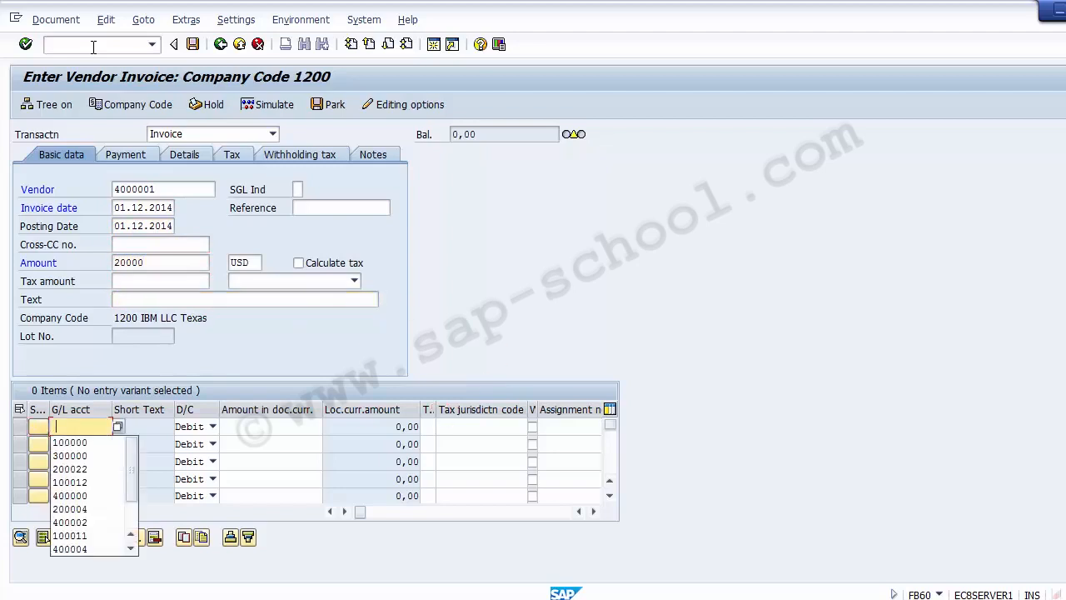
pyautogui.press('Down')
pyautogui.press('Down')
pyautogui.press('Down')
pyautogui.press('Down')
pyautogui.press('Down')
pyautogui.press('Down')
pyautogui.press('Down')
pyautogui.press('Down')
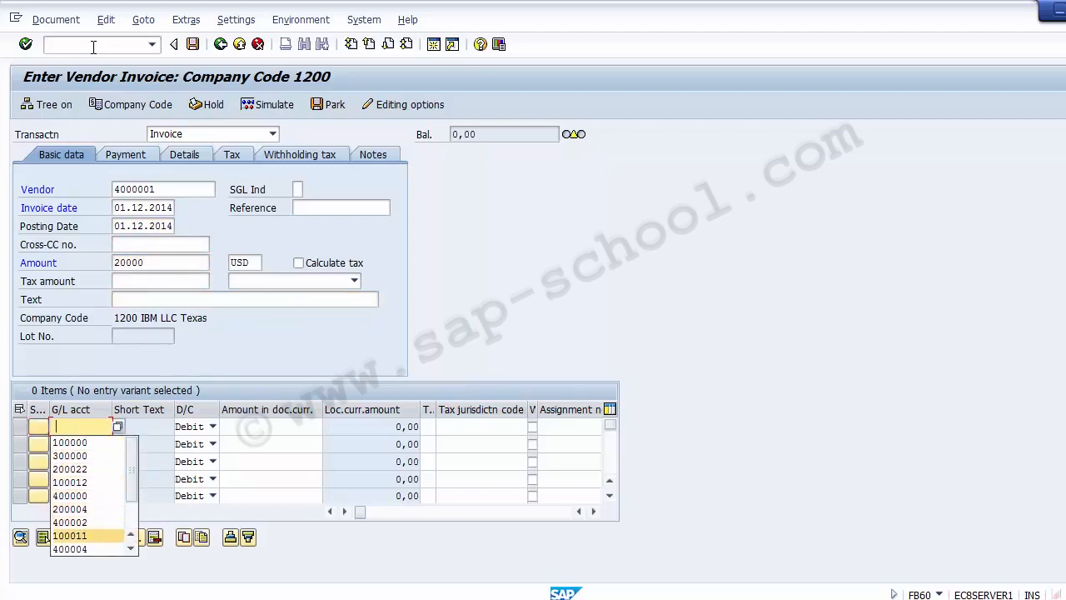
pyautogui.press('Up')
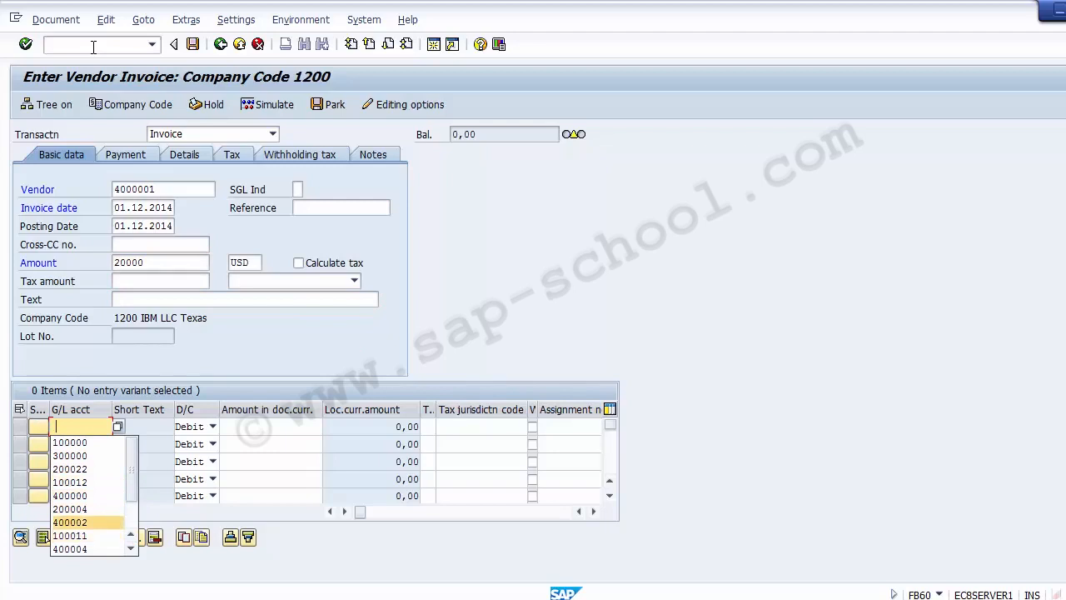
pyautogui.press('Return')
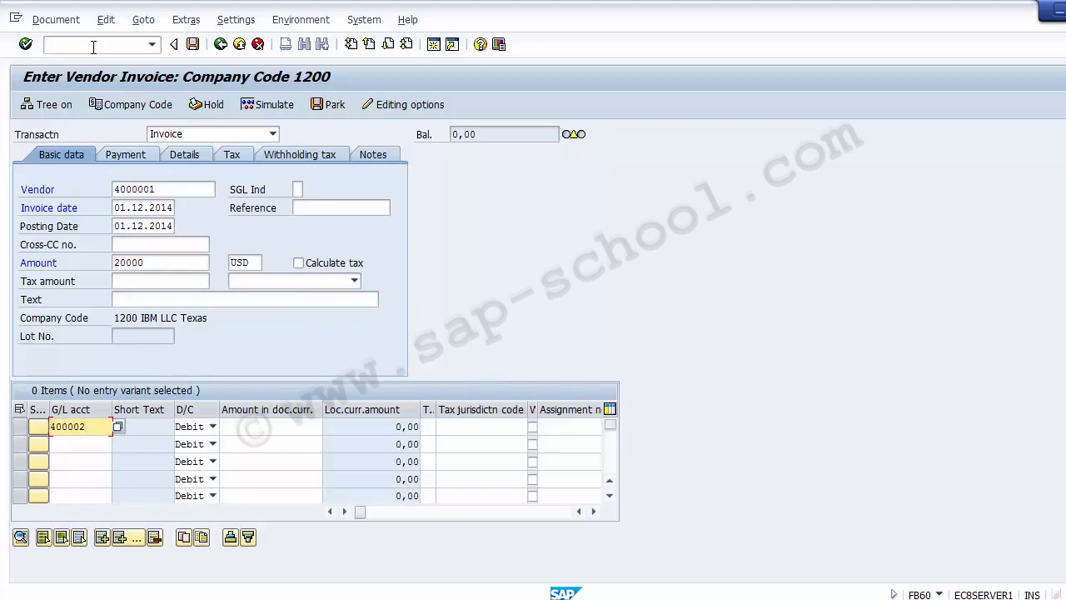
# Look up the G/L accounts of company code 1200 and assign Rent Account to the first line item
pyautogui.press('Return')
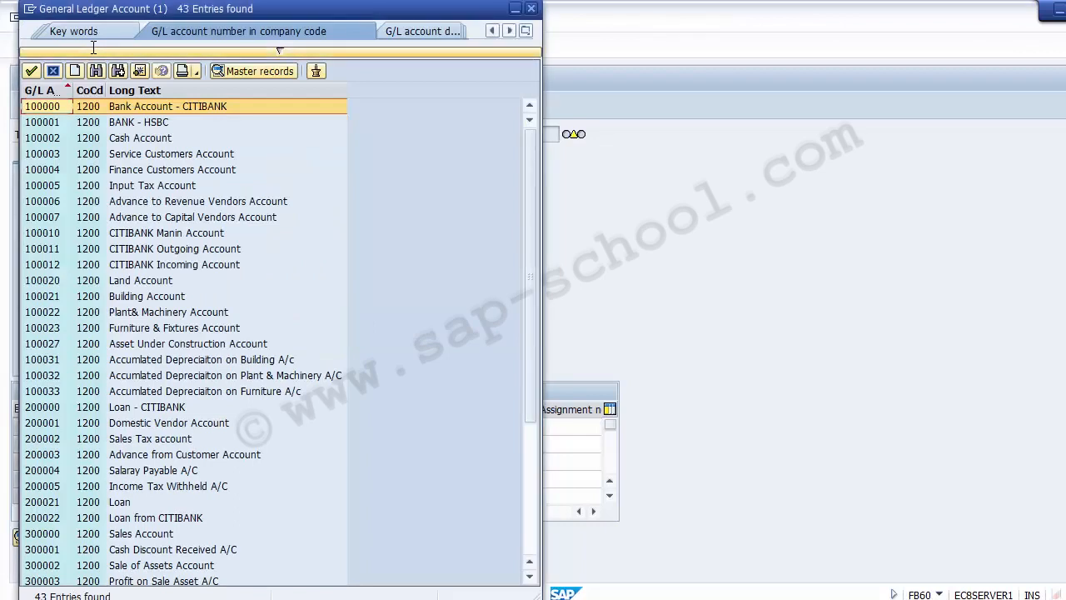
pyautogui.hotkey('ctrl', 'End')
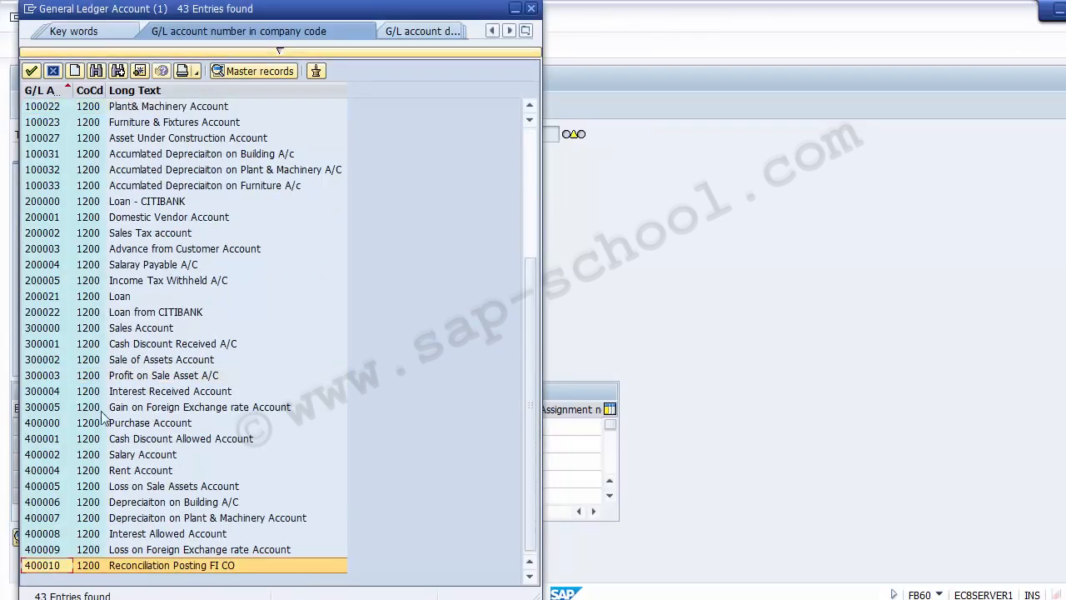
pyautogui.click(104, 457)
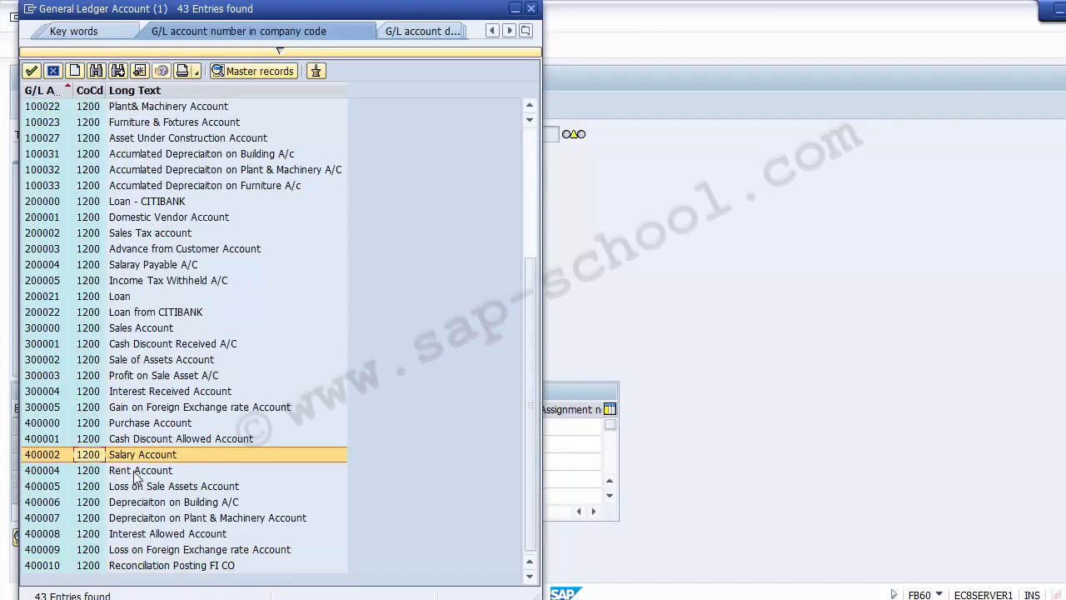
pyautogui.doubleClick(134, 471)
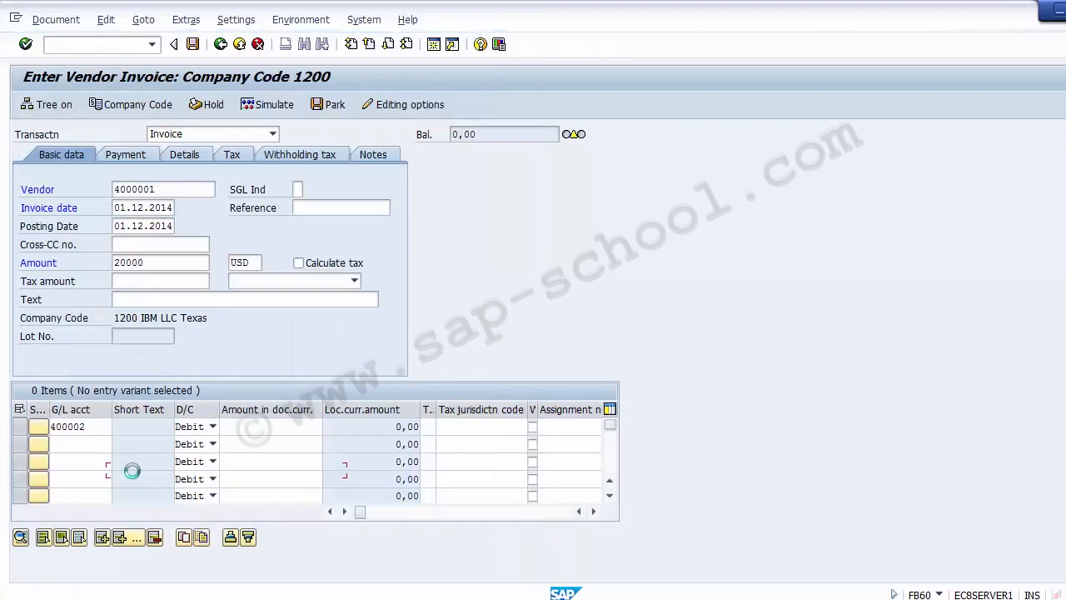
# Set the rent line item's debit amount in document currency to 20000
pyautogui.click(245, 433)
pyautogui.write('2')
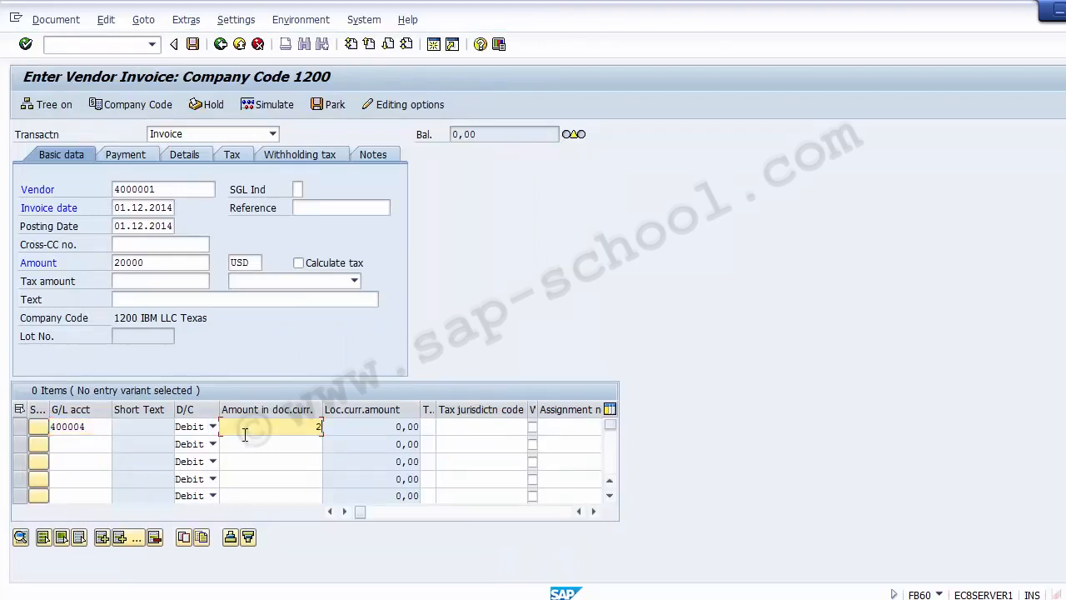
pyautogui.write('000')
# Assign business area 1210 to the rent line item
pyautogui.press('Tab')
pyautogui.press('Tab')
pyautogui.press('Tab')
pyautogui.press('Tab')
pyautogui.press('Tab')
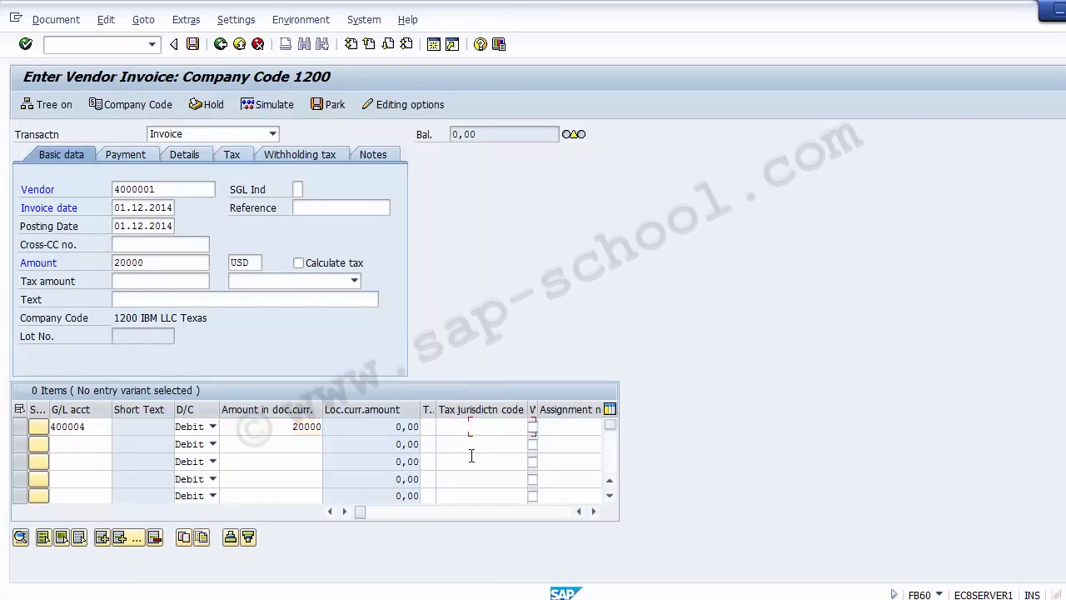
pyautogui.press('Tab')
pyautogui.press('Tab')
pyautogui.press('Tab')
pyautogui.press('Tab')
pyautogui.press('Tab')
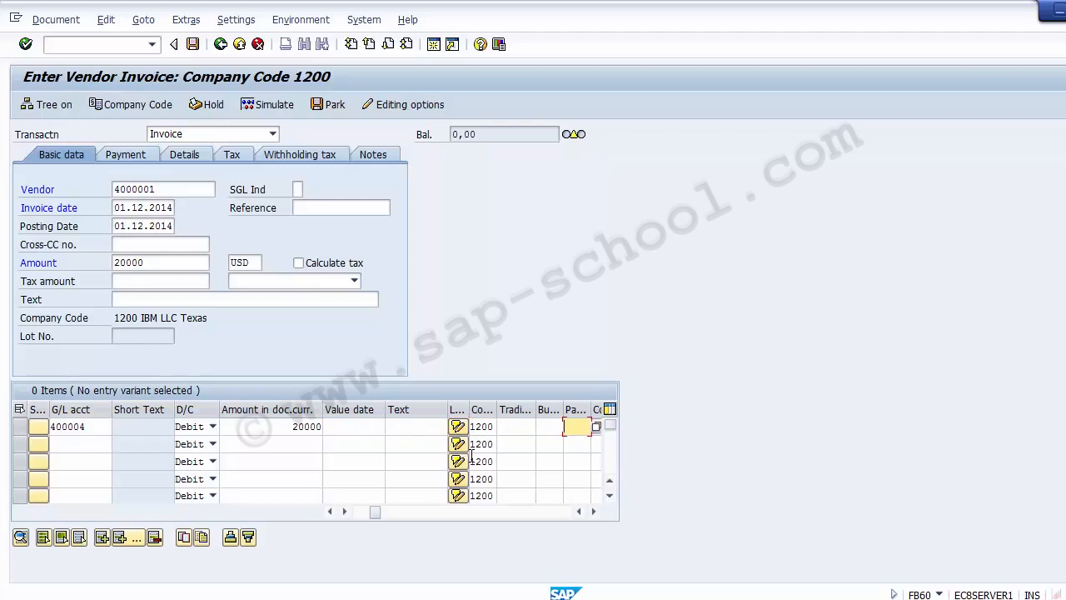
pyautogui.hotkey('shift', 'Tab')
pyautogui.write('1')
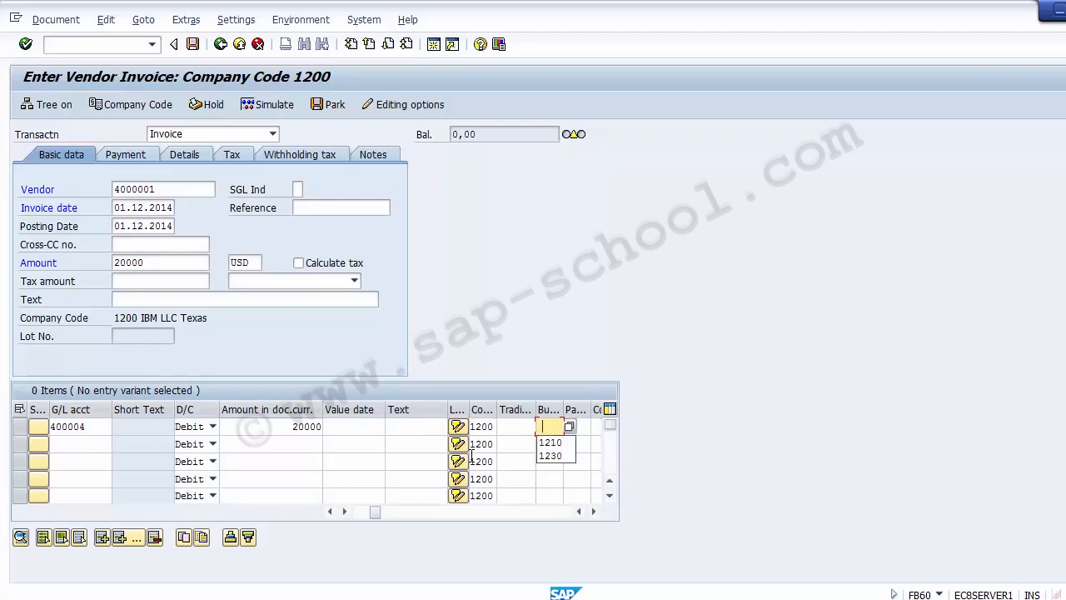
pyautogui.press('Down')
pyautogui.press('Return')
# Assign cost center 110000 to the rent line item
pyautogui.press('Tab')
pyautogui.press('Tab')
pyautogui.press('Tab')
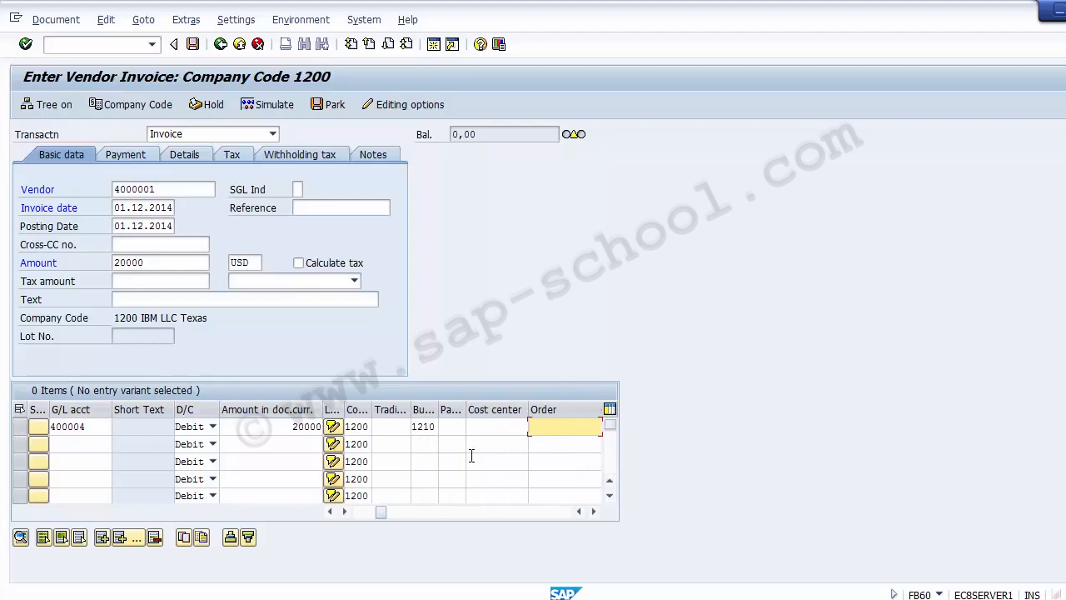
pyautogui.click(481, 426)
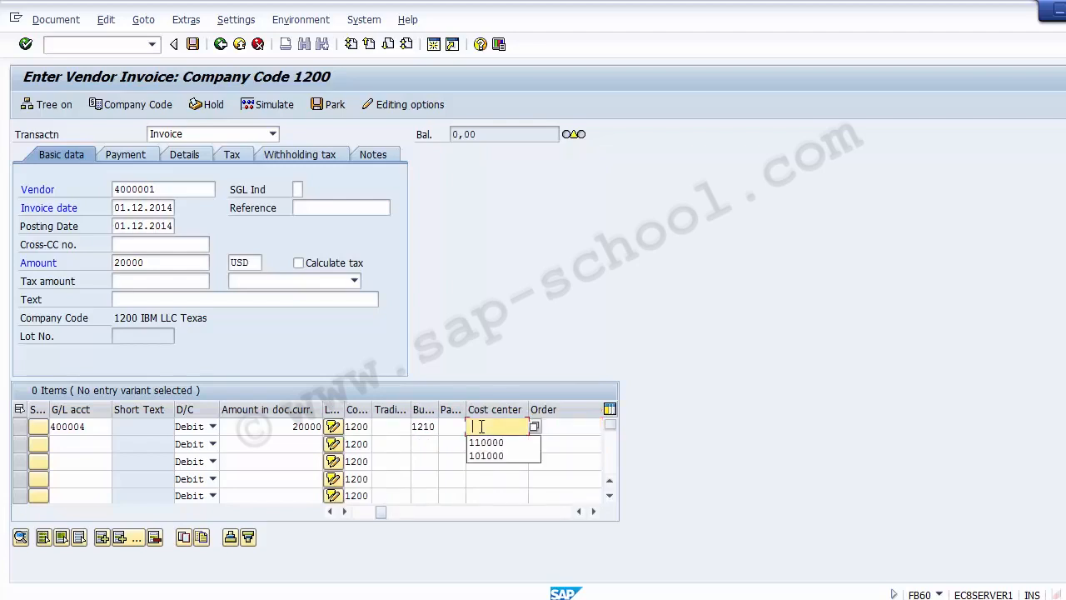
pyautogui.press('Return')
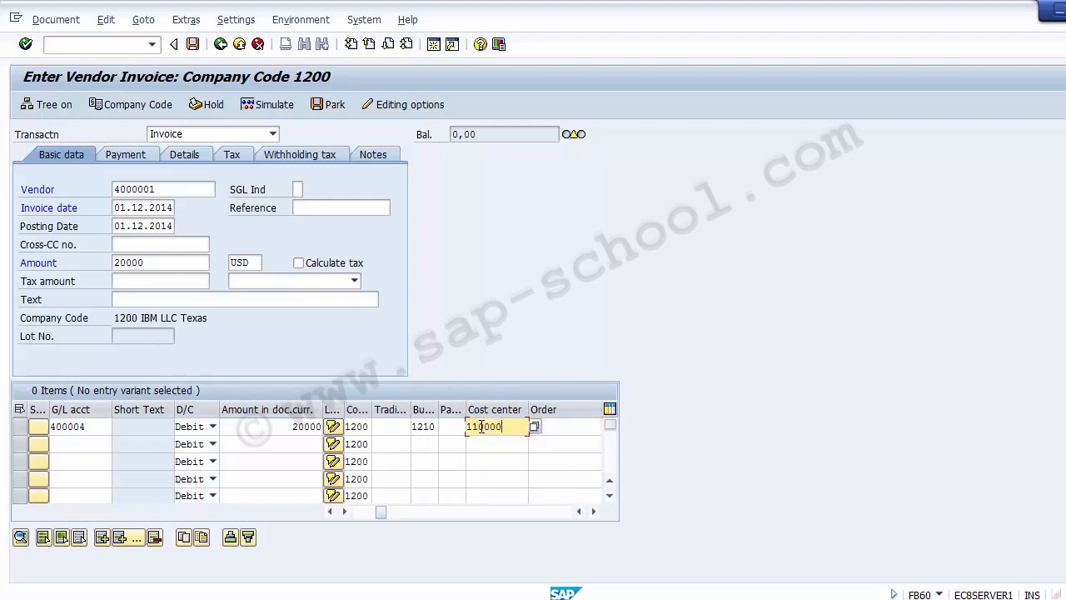
pyautogui.click(481, 426)
pyautogui.press('BackSpace')
pyautogui.press('BackSpace')
pyautogui.press('BackSpace')
pyautogui.press('BackSpace')
pyautogui.press('BackSpace')
pyautogui.press('BackSpace')
pyautogui.press('Down')
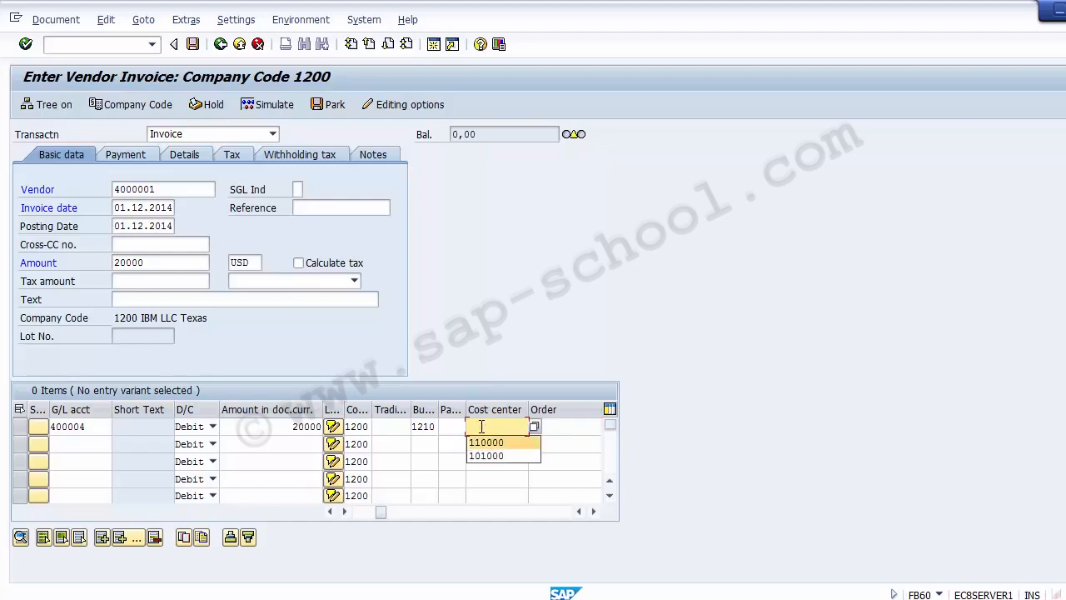
pyautogui.press('Down')
pyautogui.press('Up')
pyautogui.press('Return')
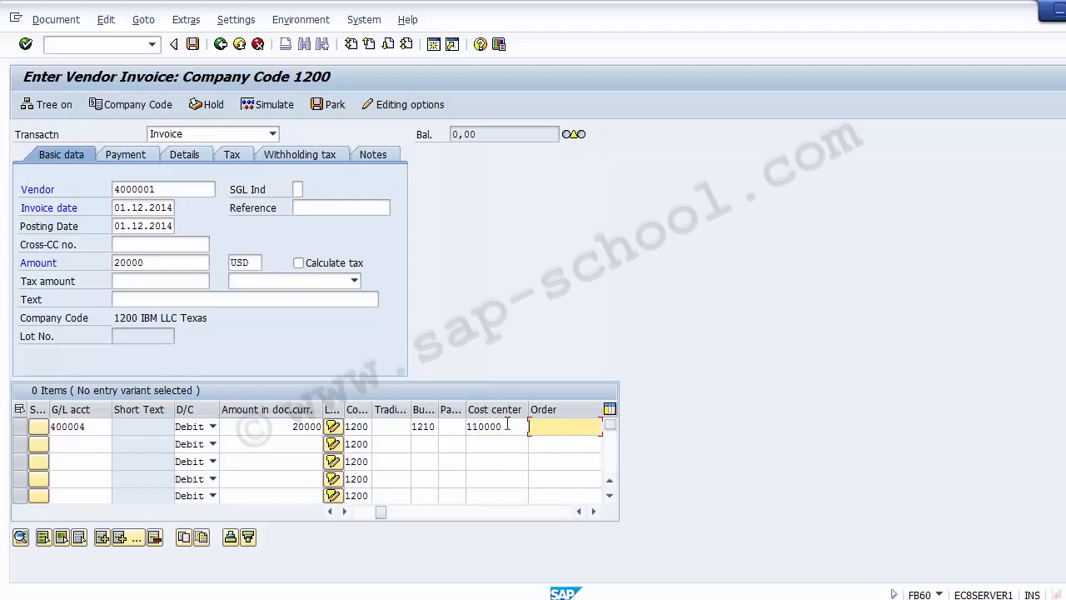
# Look up the internal orders and assign the Trade Fair 1100 order to the rent line item
pyautogui.click(573, 412)
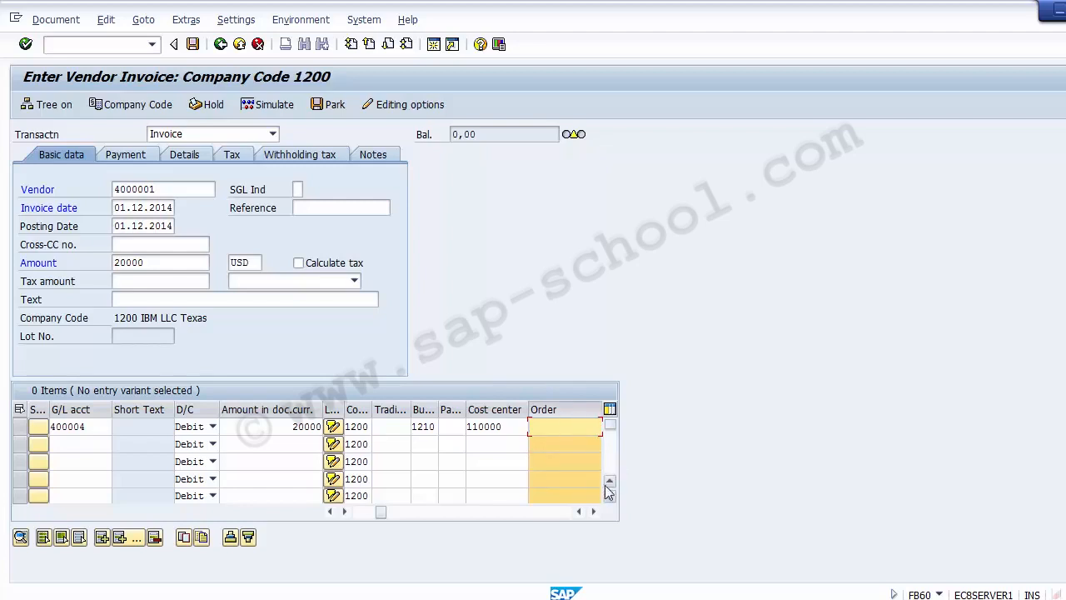
pyautogui.click(593, 511)
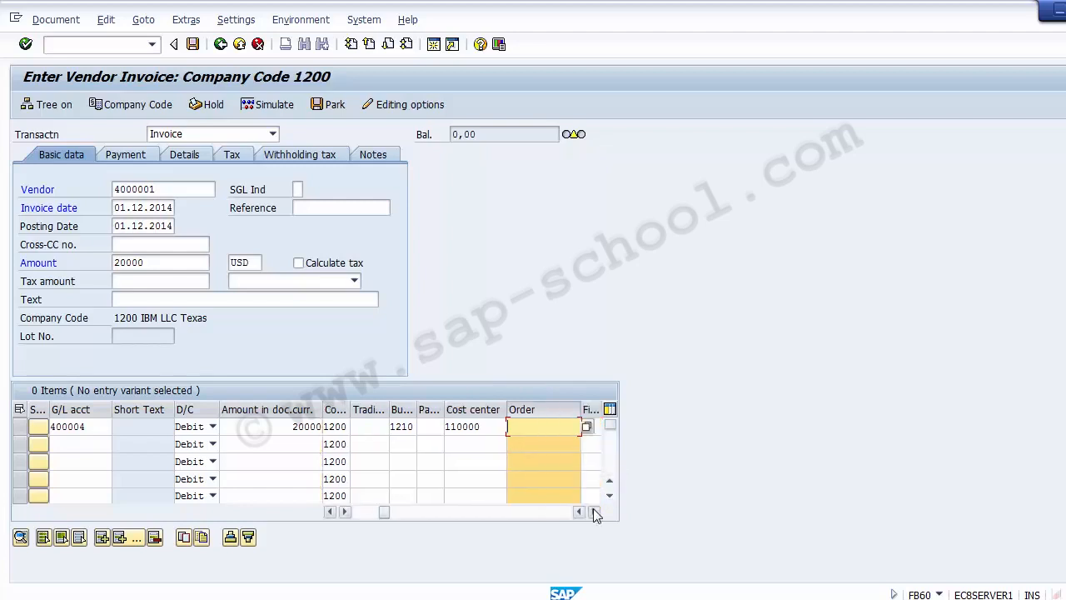
pyautogui.click(586, 427)
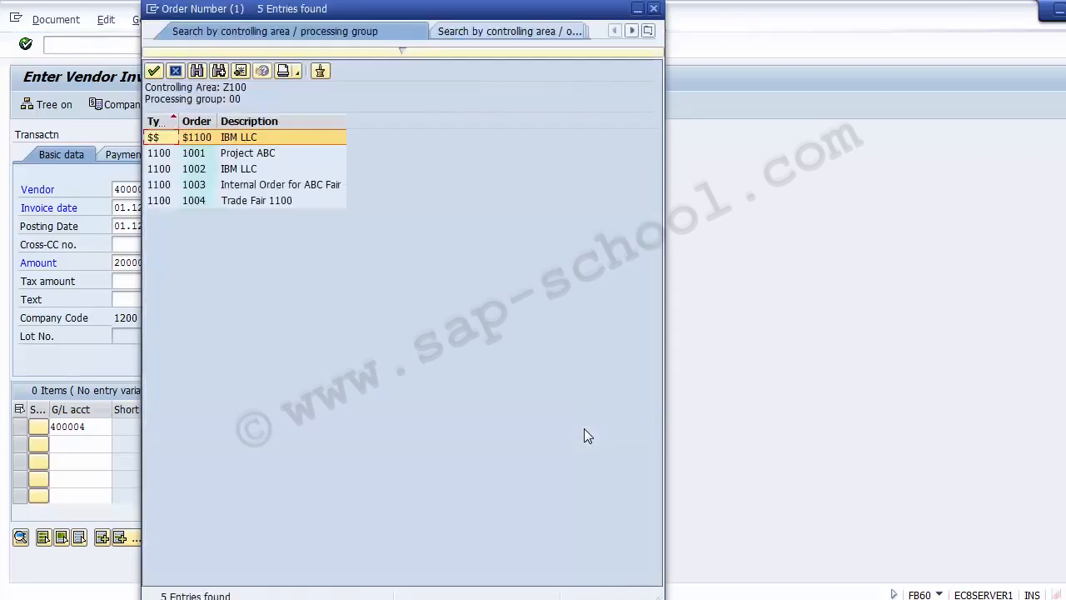
pyautogui.press('Down')
pyautogui.press('Down')
pyautogui.press('Down')
pyautogui.press('Down')
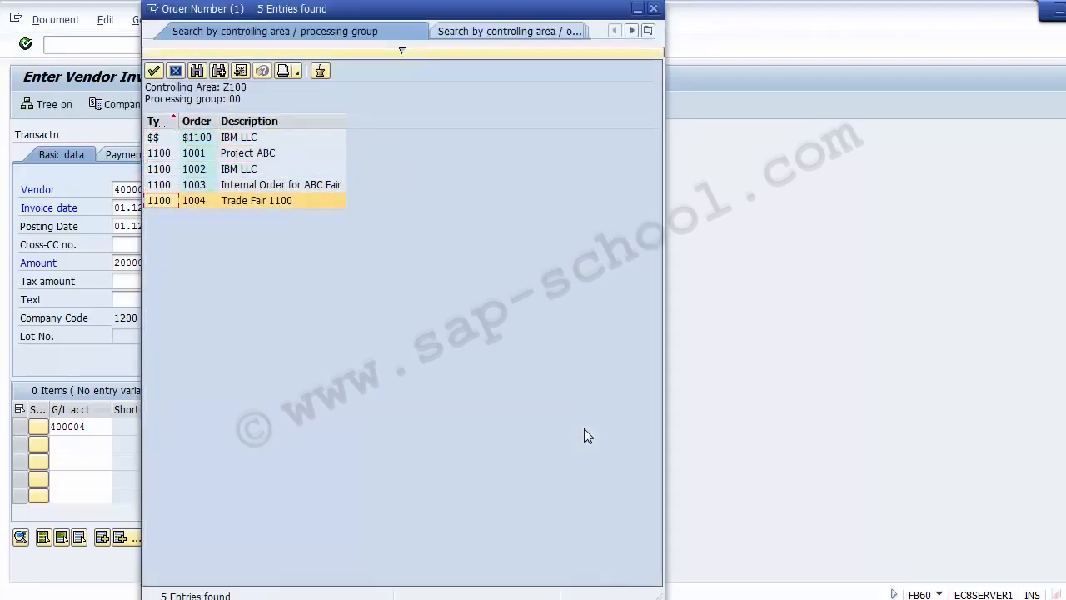
pyautogui.doubleClick(256, 198)
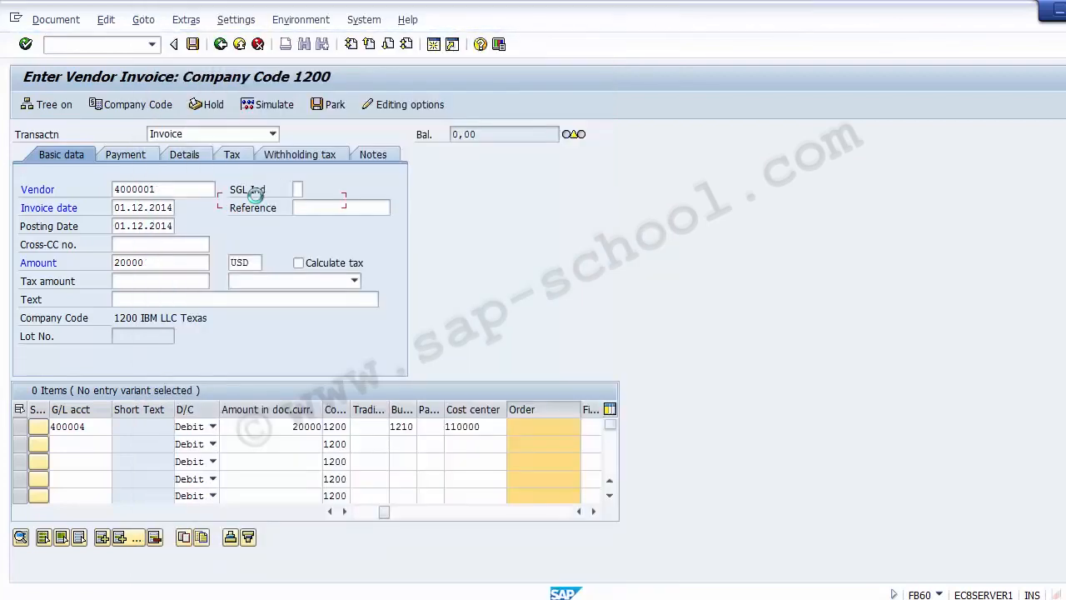
# Enter the invoice text "Rent for Trade fair 1100" and simulate the vendor invoice
pyautogui.click(170, 300)
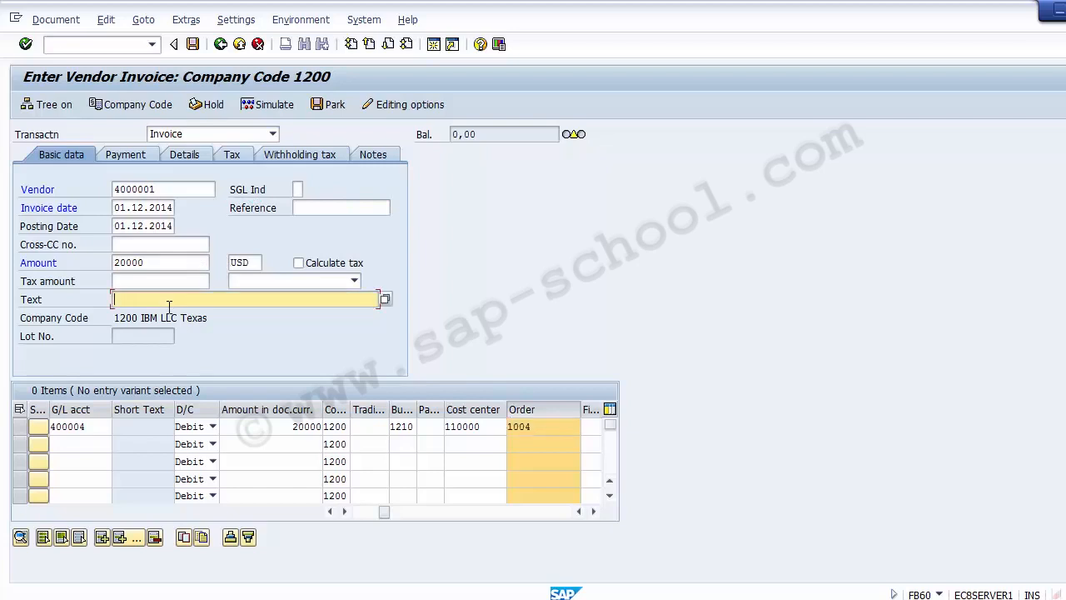
pyautogui.write('Rent for Trade fair 1100')
pyautogui.click(268, 105)
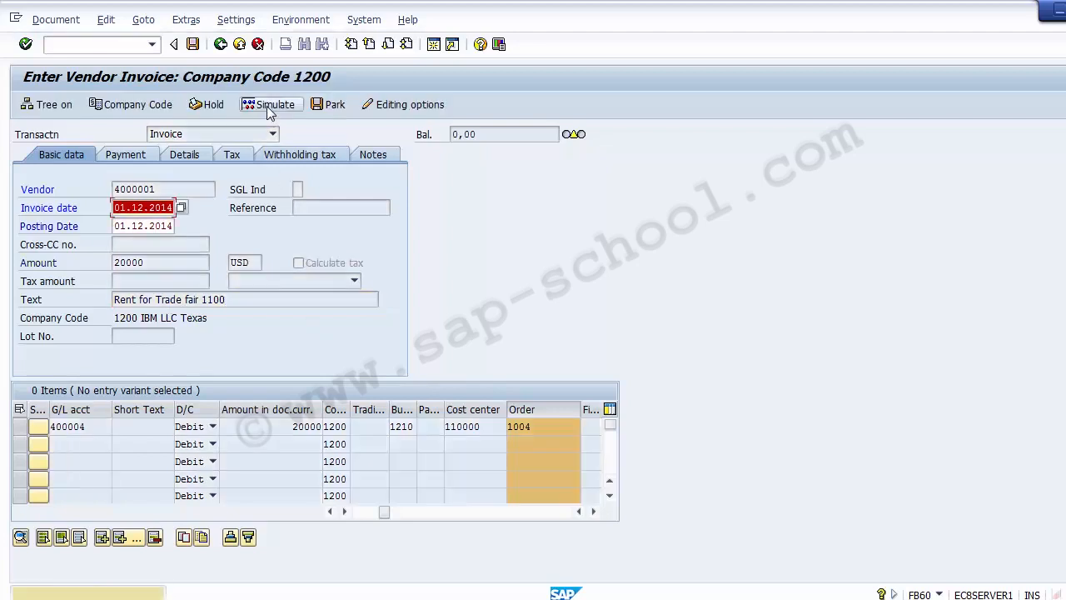
pyautogui.click(268, 109)
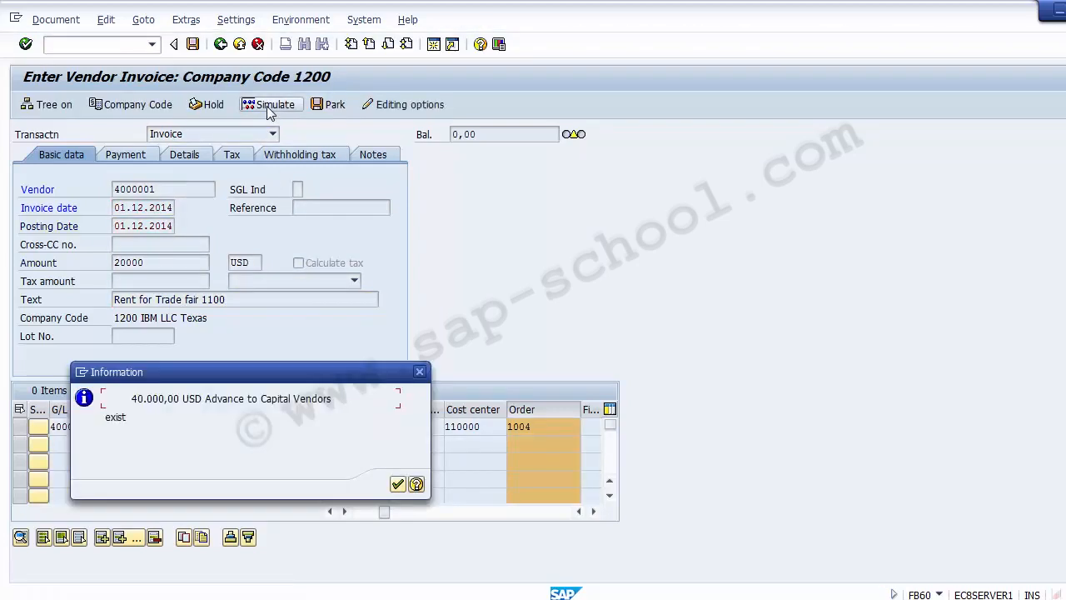
pyautogui.press('Return')
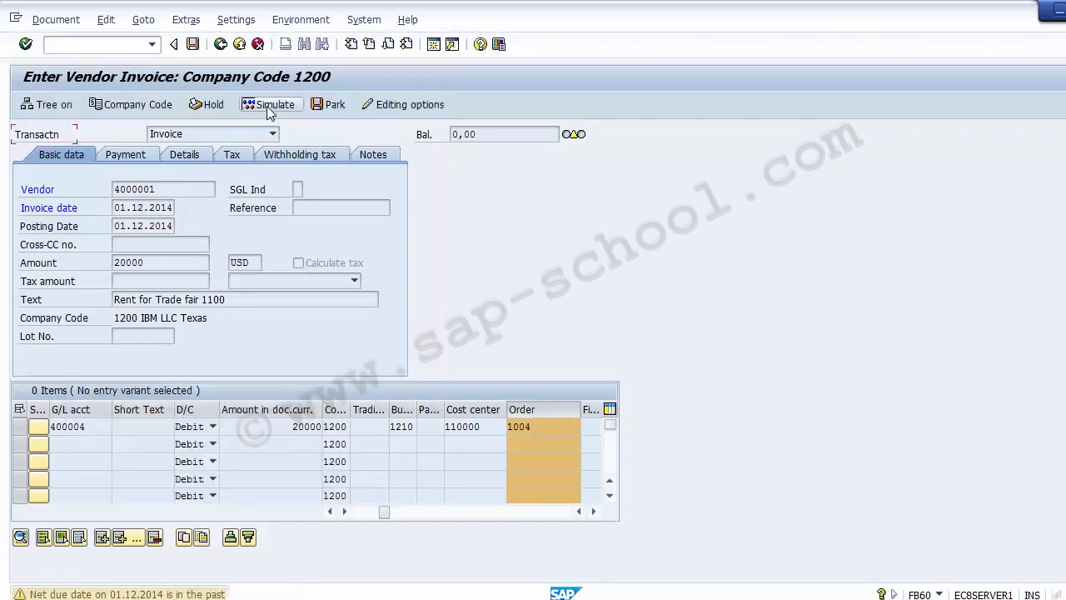
pyautogui.click(268, 108)
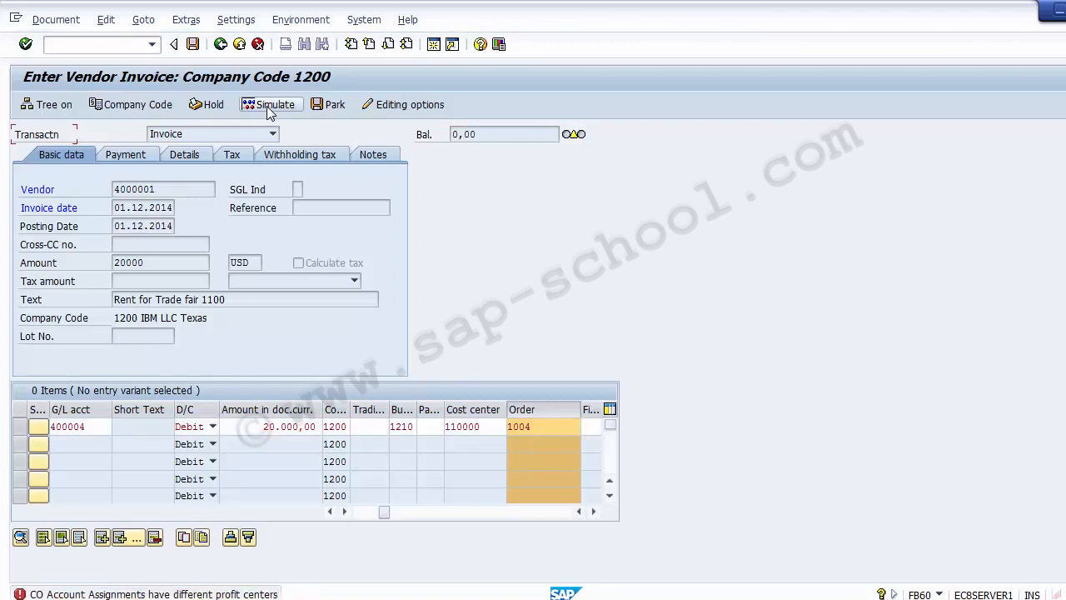
# Examine the rent line item's remaining columns, from local currency amount and tax jurisdiction through order, profit center and distribution channel
pyautogui.click(487, 427)
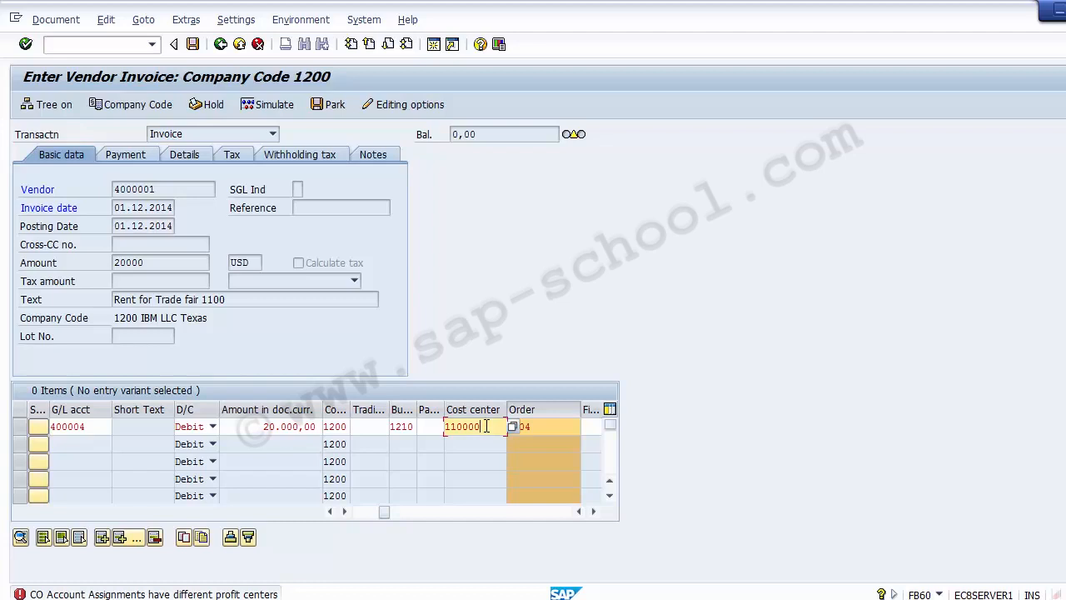
pyautogui.press('Tab')
pyautogui.press('Tab')
pyautogui.press('Tab')
pyautogui.press('Tab')
pyautogui.press('Tab')
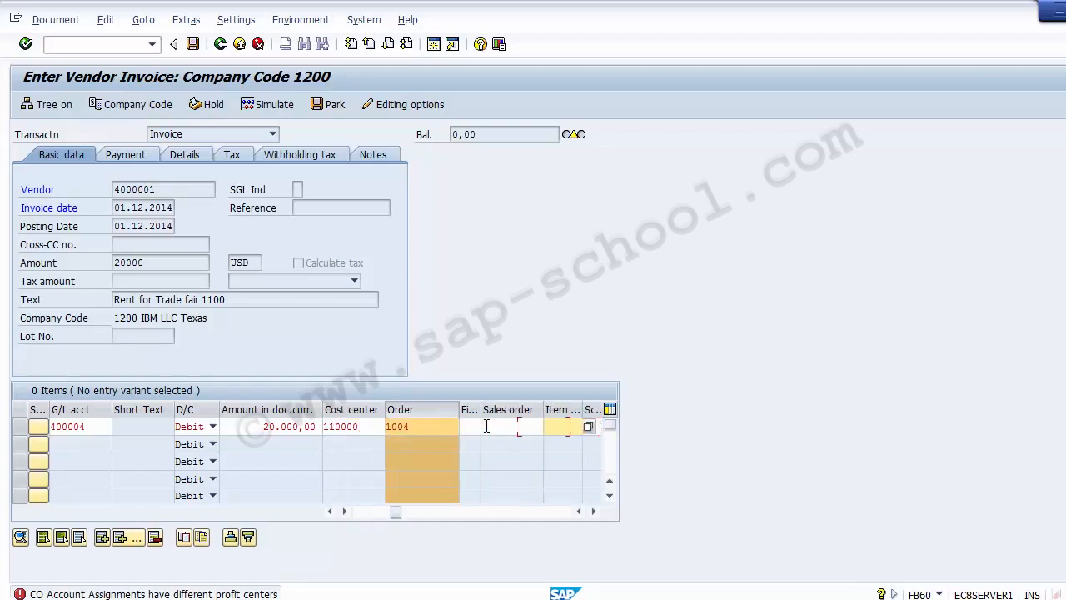
pyautogui.press('Tab')
pyautogui.press('Tab')
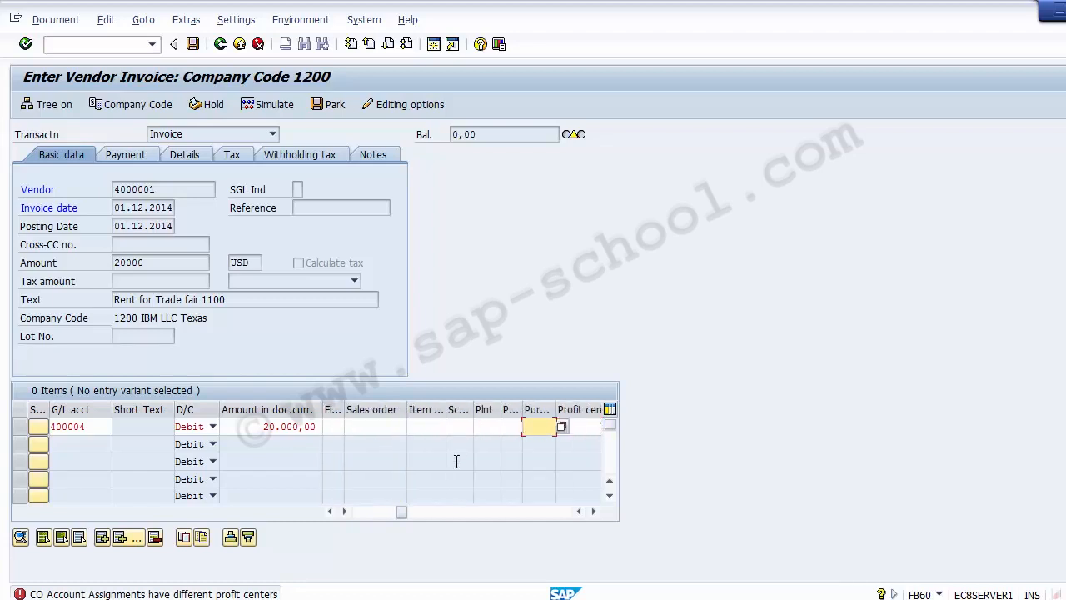
pyautogui.click(363, 512)
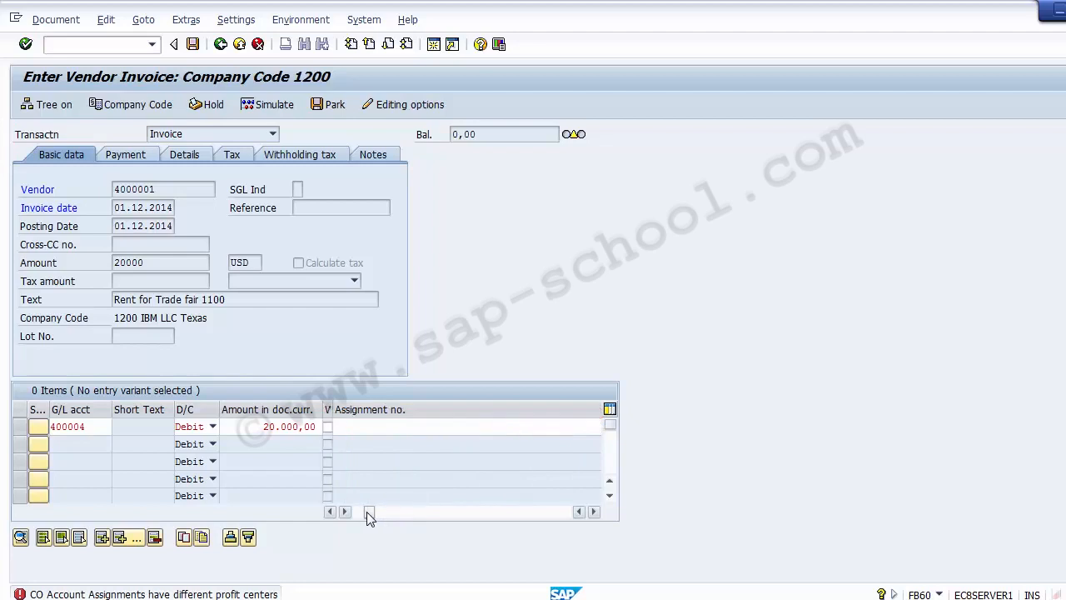
pyautogui.click(356, 512)
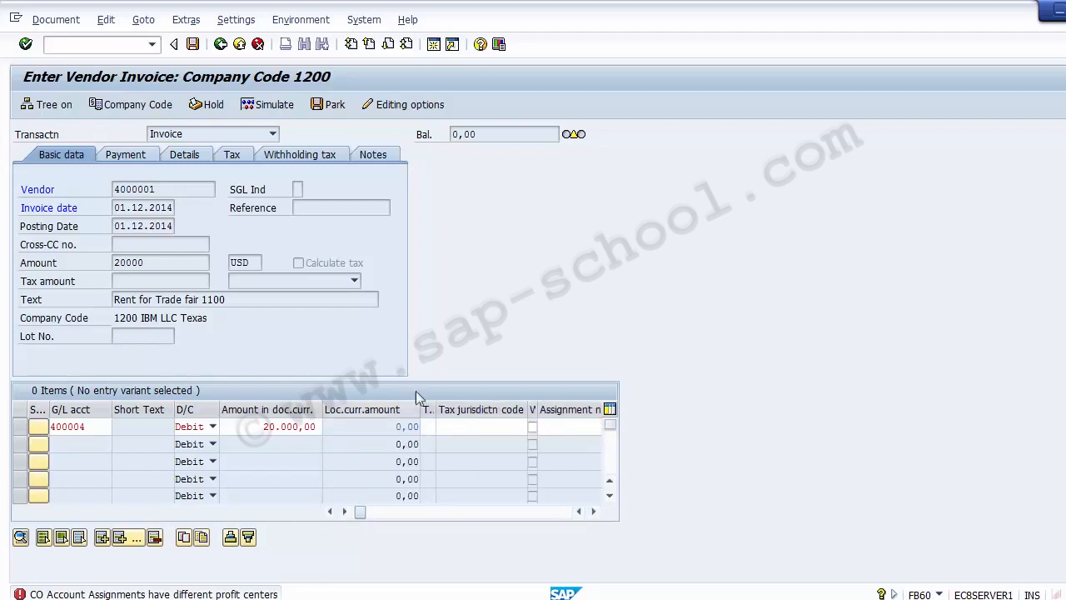
pyautogui.click(559, 514)
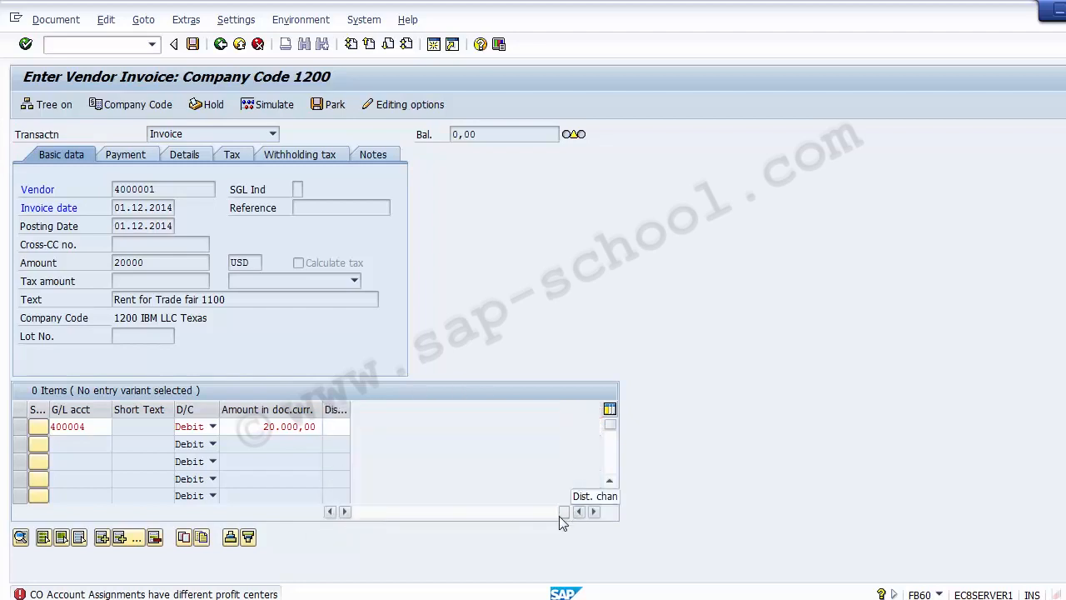
pyautogui.click(358, 516)
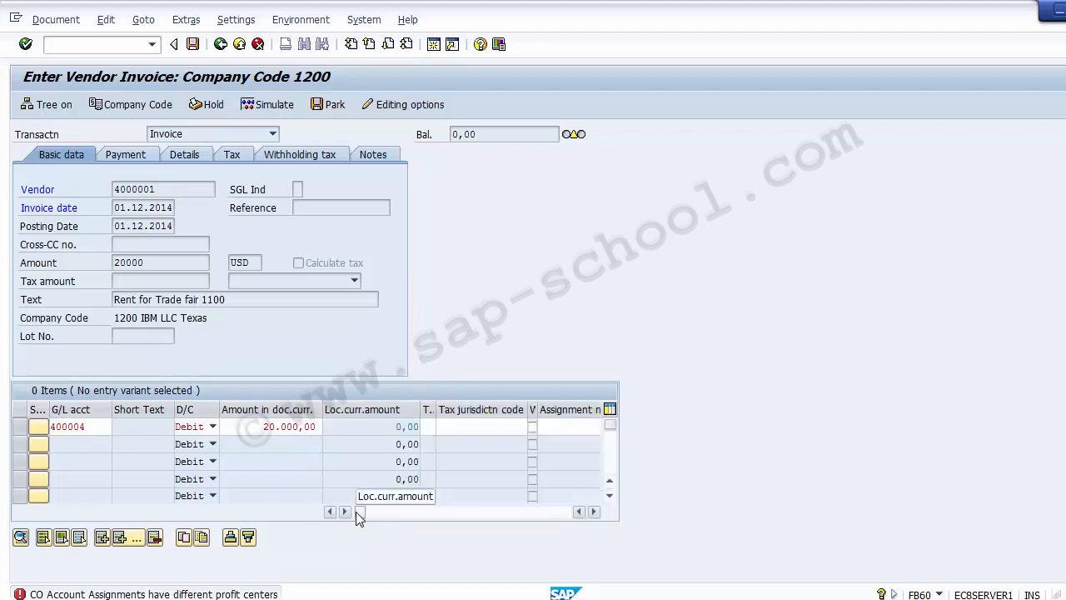
pyautogui.click(425, 425)
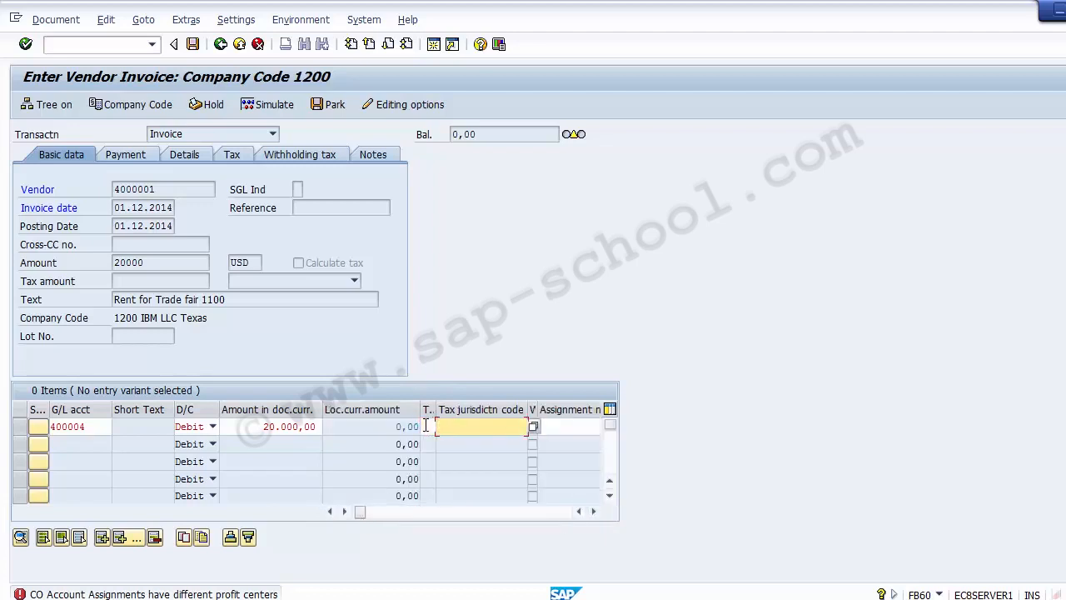
# Simulate the vendor invoice again and post it
pyautogui.click(269, 104)
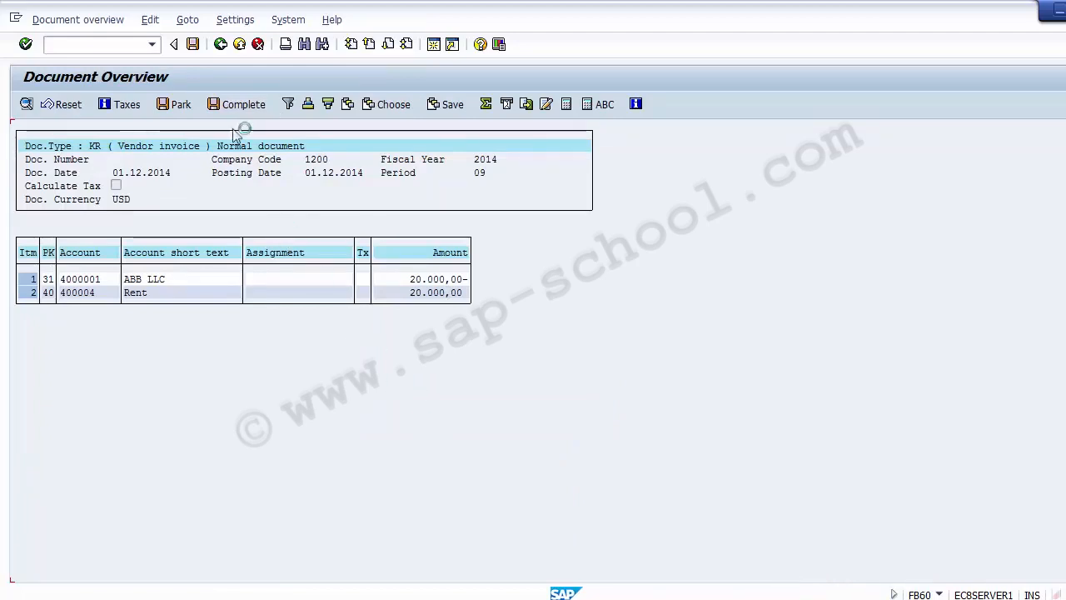
pyautogui.click(192, 44)
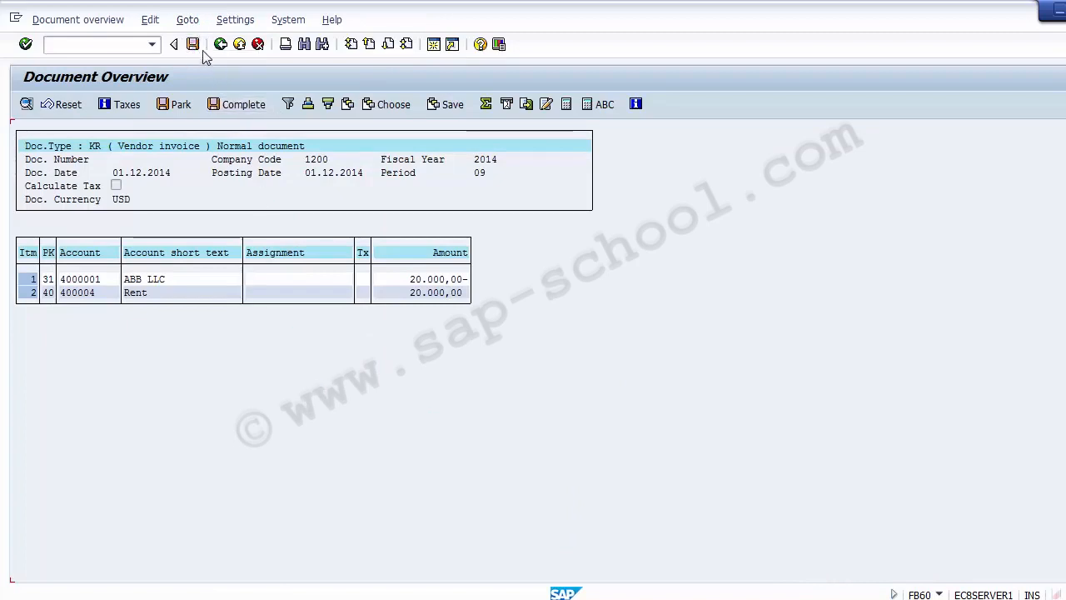
pyautogui.click(192, 45)
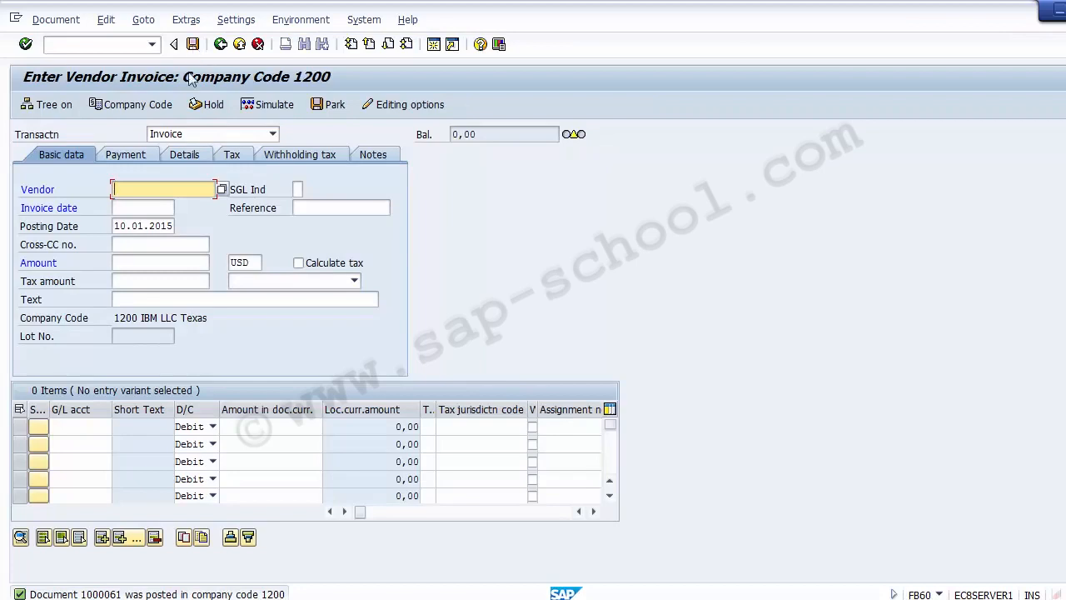
# Display the newly posted invoice document, check the rent line's cost center, order and profit center, and return to SAP Easy Access
pyautogui.click(65, 23)
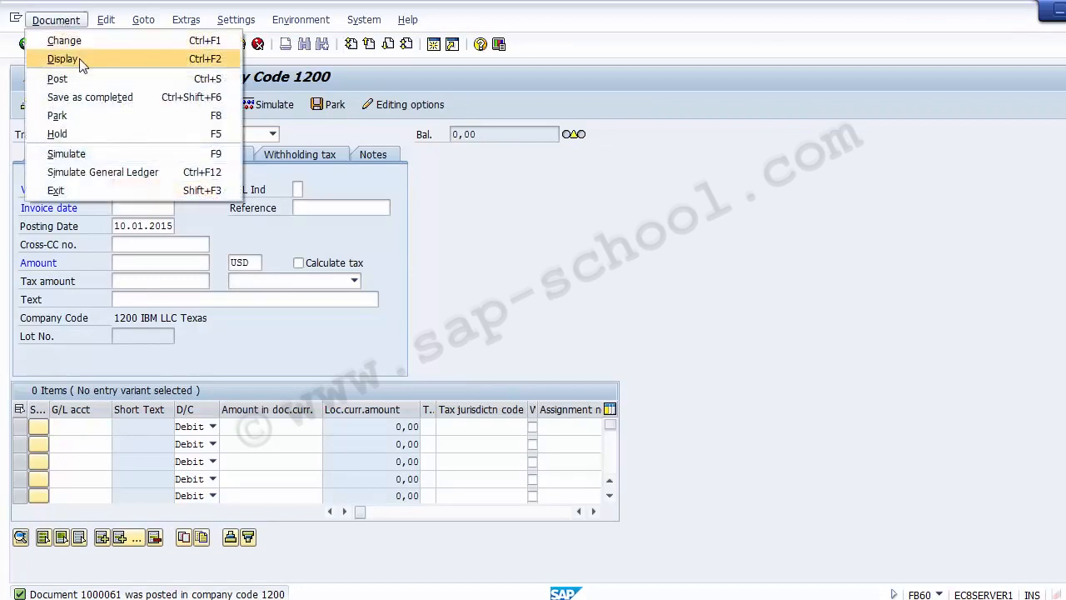
pyautogui.click(80, 58)
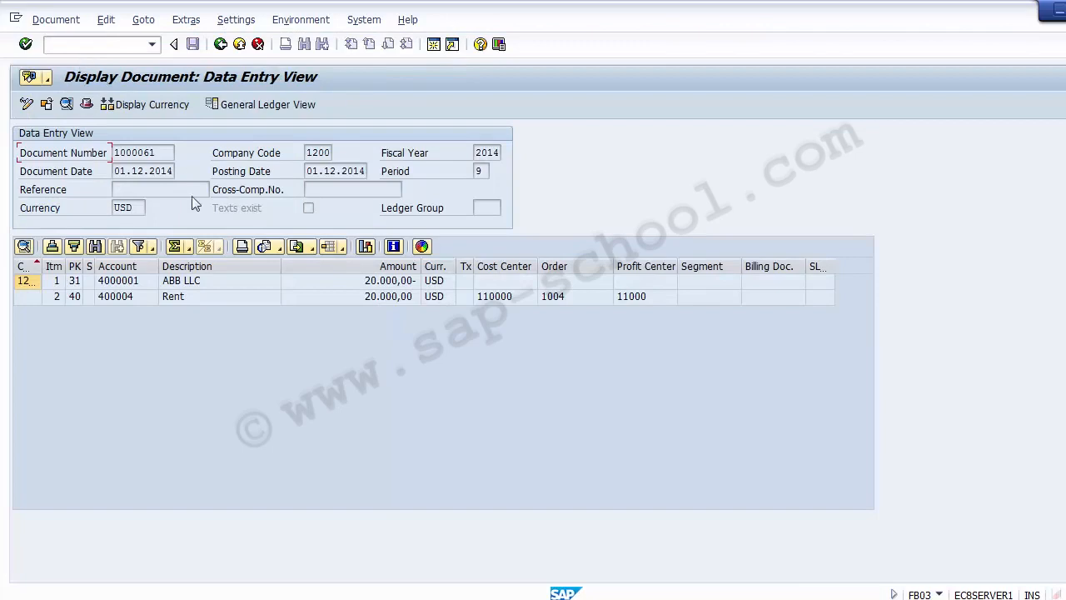
pyautogui.click(488, 304)
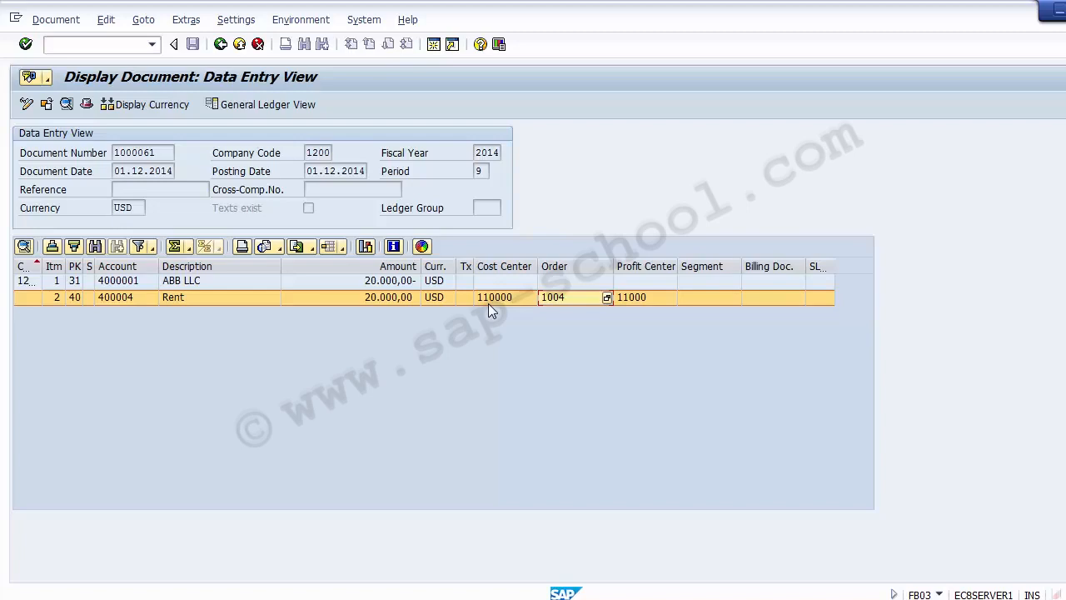
pyautogui.click(86, 43)
pyautogui.write('/n')
pyautogui.press('Return')
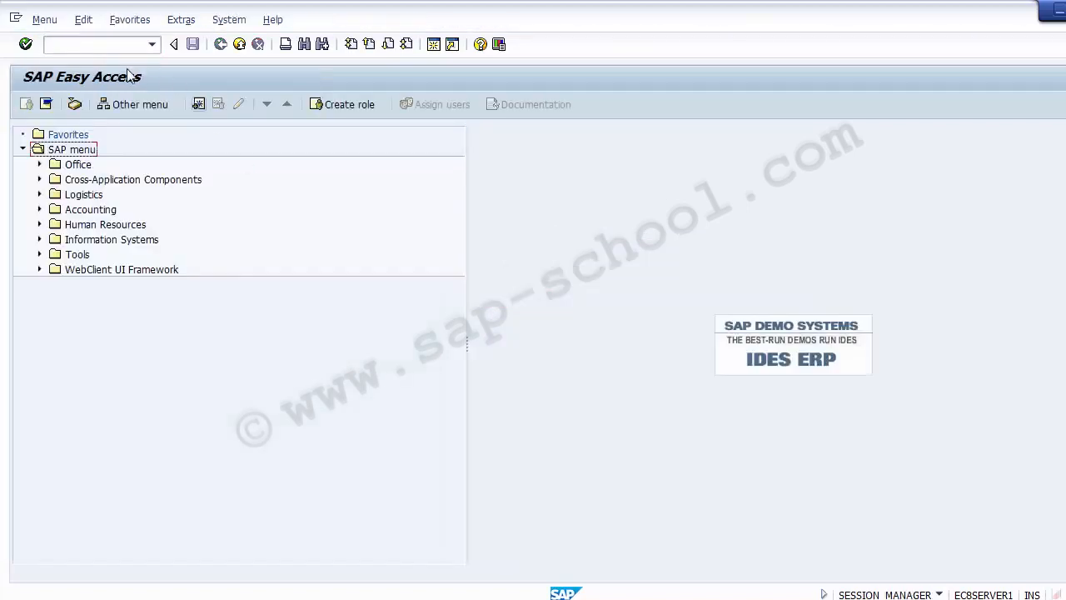
# Switch to the PowerPoint presentation and change the settlement bullet on the Unit Testing slide to "IO Settlement – KO88"
pyautogui.click(46, 44)
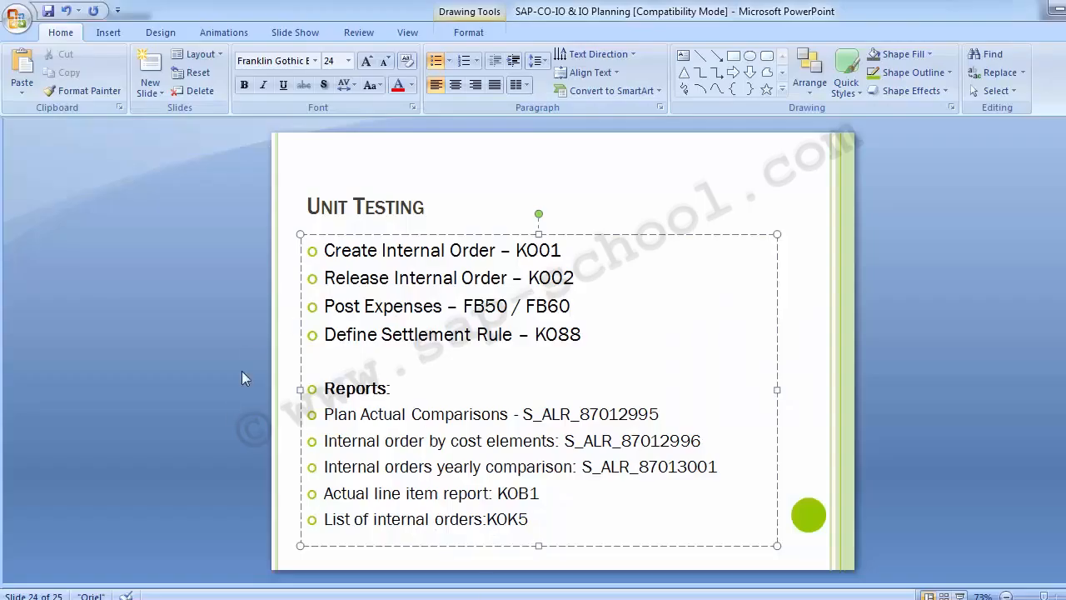
pyautogui.click(231, 405)
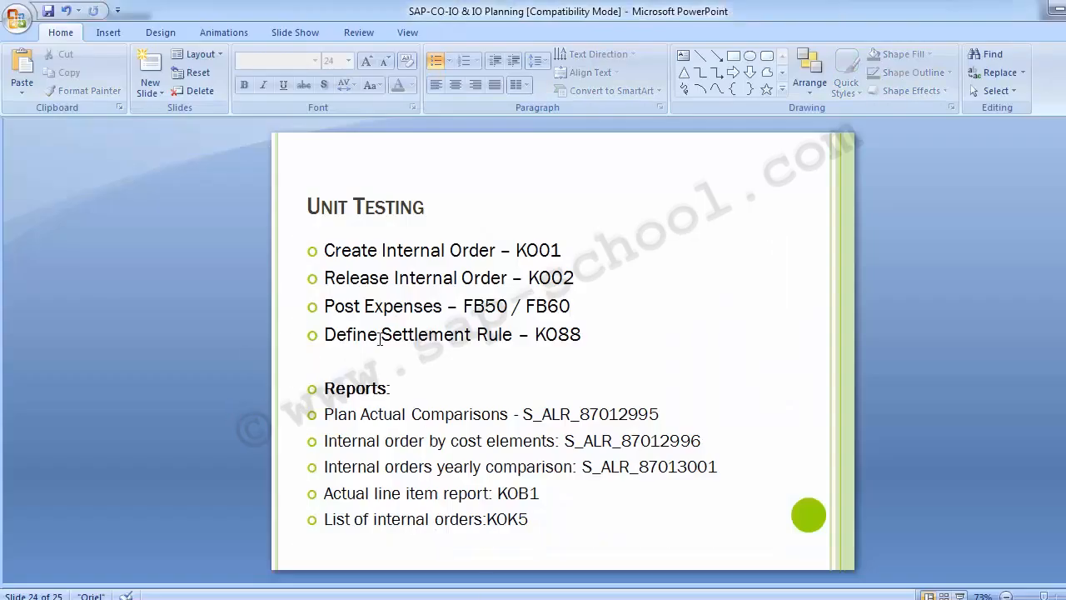
pyautogui.moveTo(325, 306); pyautogui.dragTo(572, 306)
pyautogui.click(207, 290)
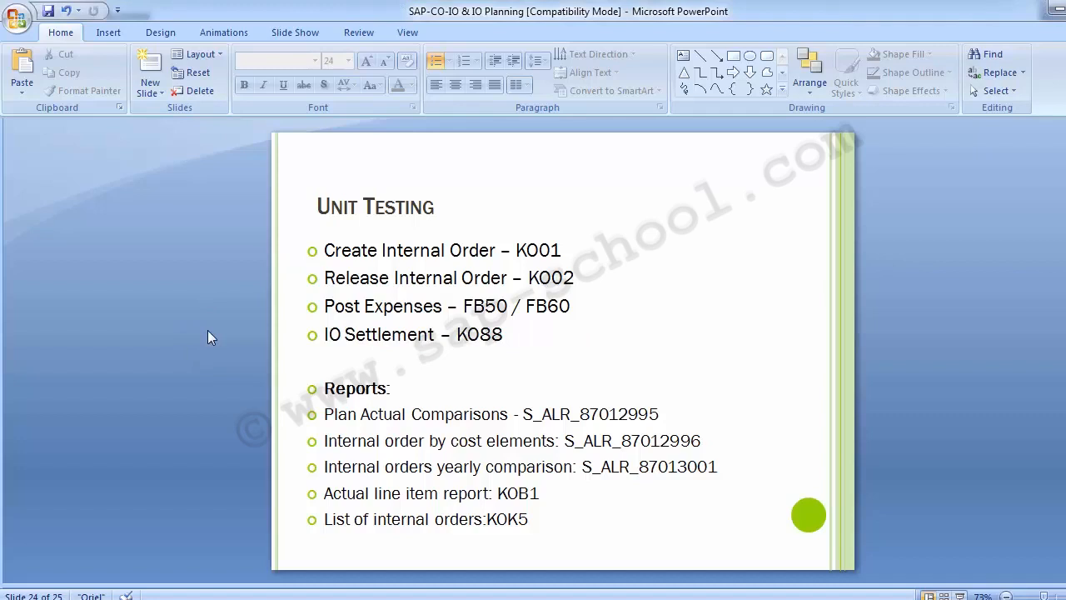
# Add the bullet "Maintain Settlement Rule - KO02" below the Post Expenses line on the Unit Testing slide
pyautogui.click(579, 308)
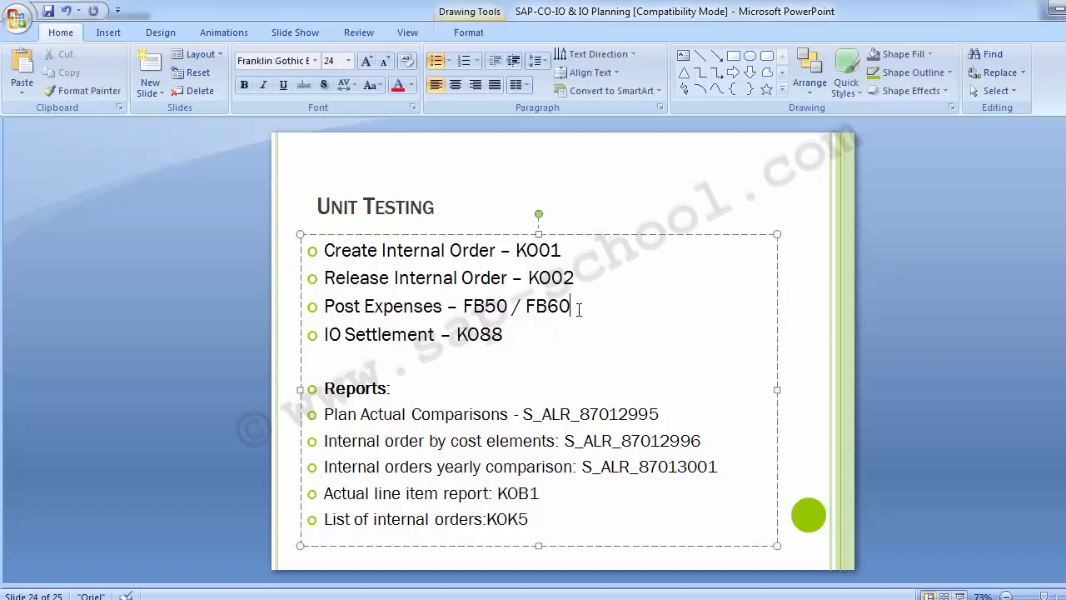
pyautogui.press('Right')
pyautogui.press('Return')
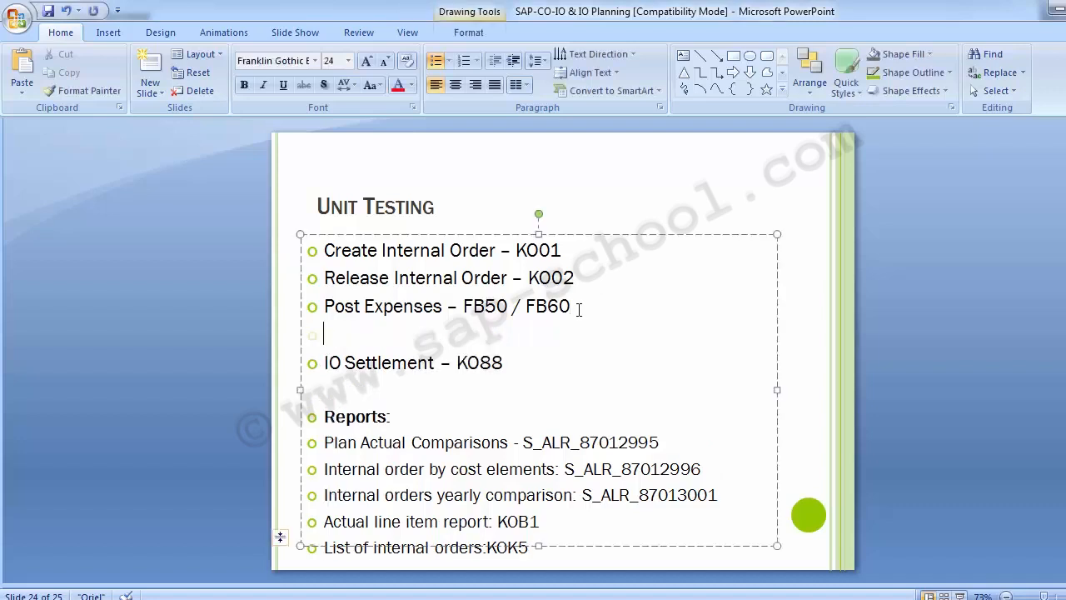
pyautogui.write('Maintain ')
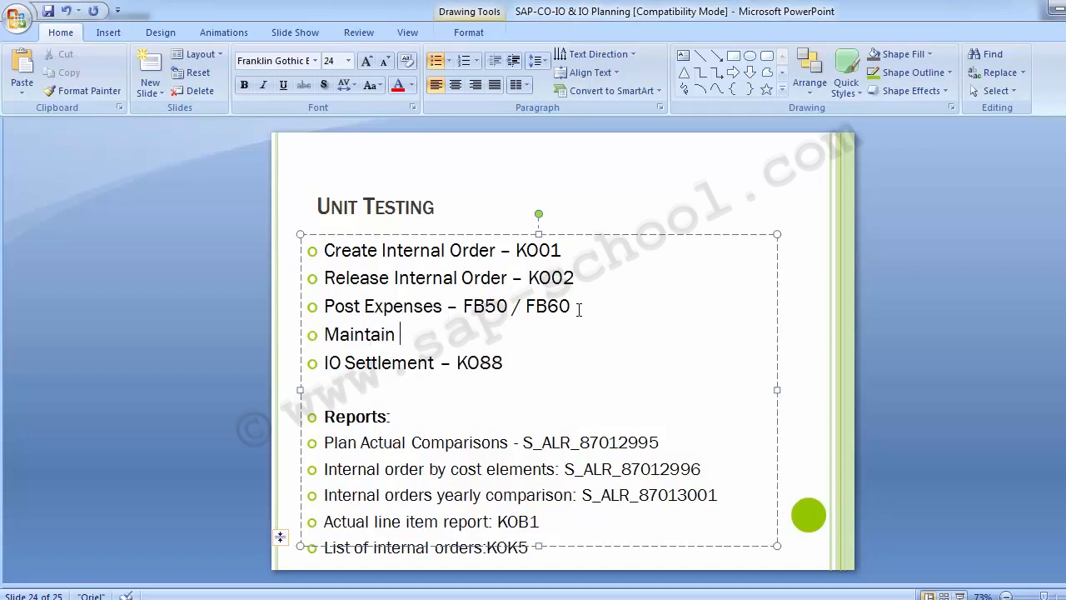
pyautogui.write('Settlem')
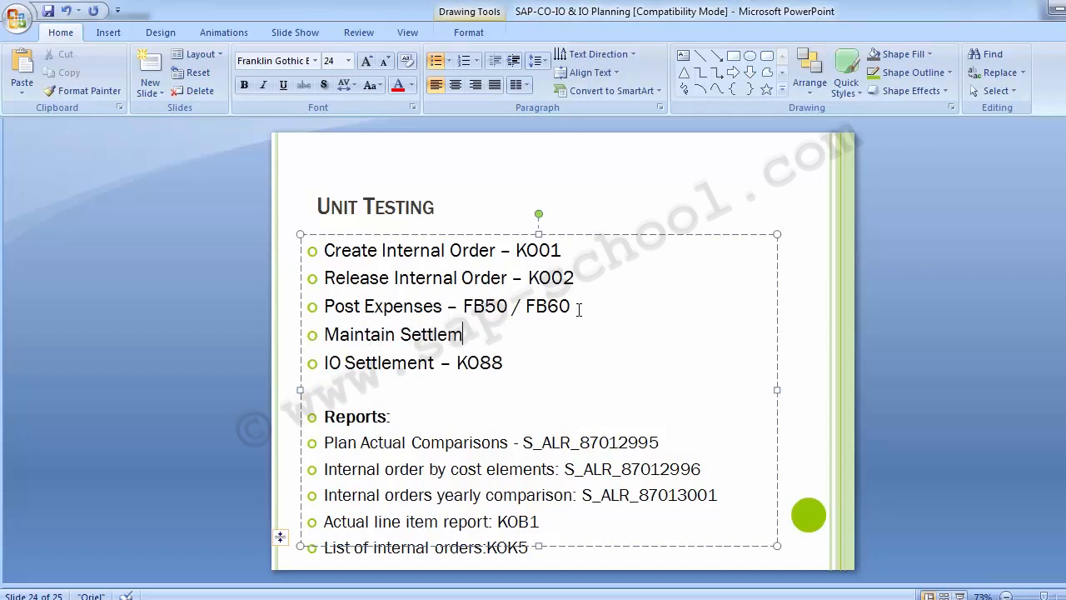
pyautogui.write('ent RUe')
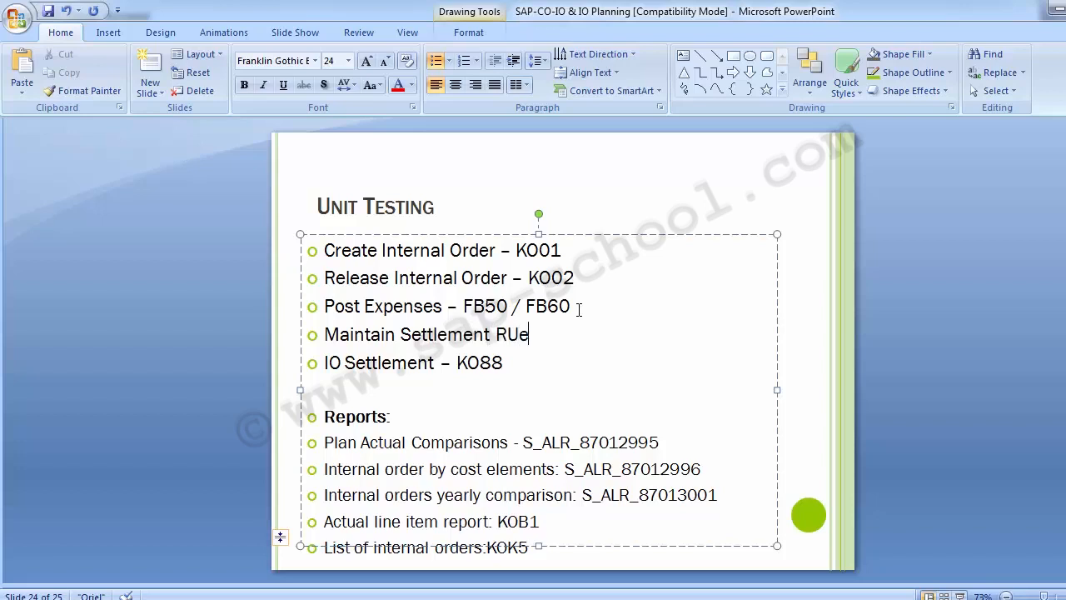
pyautogui.press('BackSpace')
pyautogui.press('BackSpace')
pyautogui.write('ul')
pyautogui.press('BackSpace')
pyautogui.write('e - ')
pyautogui.write('KO02')
pyautogui.click(209, 327)
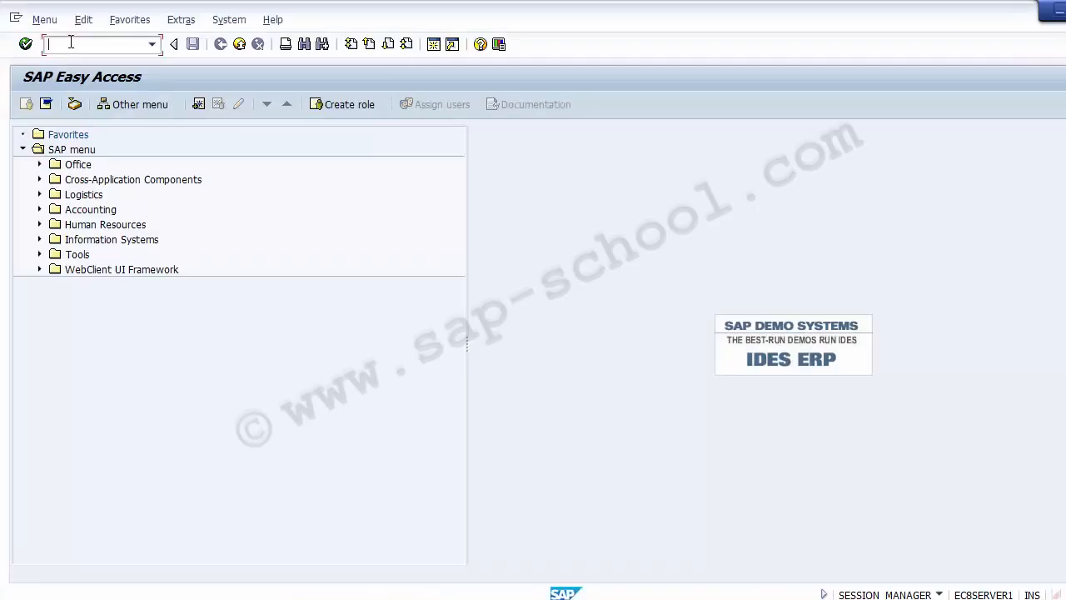
# Back in SAP, open the Trade Fair 1100 internal order for change in transaction KO02 and display its settlement rule overview
pyautogui.write('Ko02')
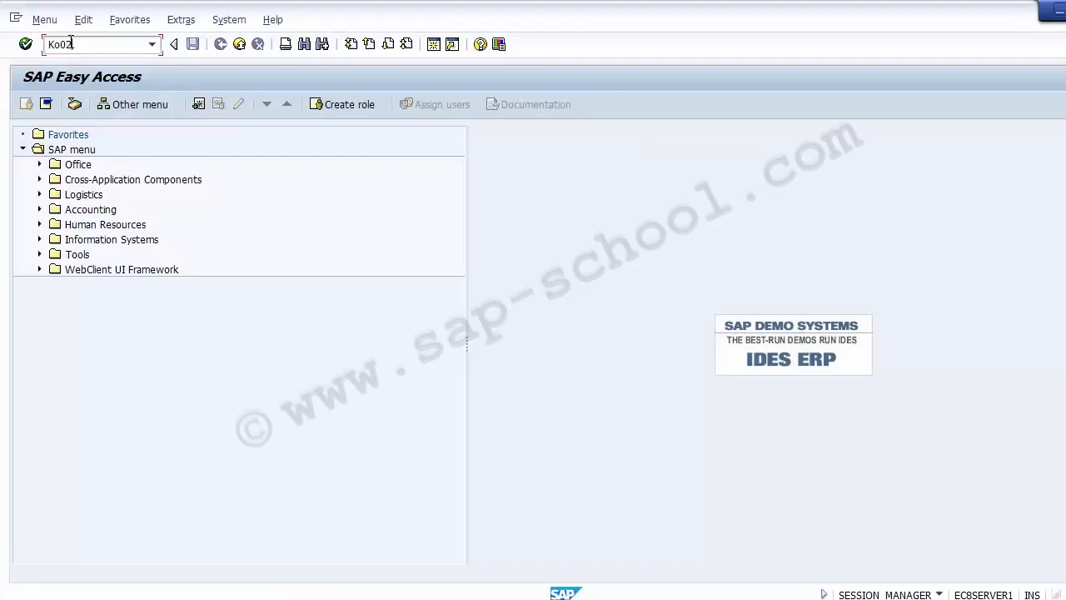
pyautogui.press('Return')
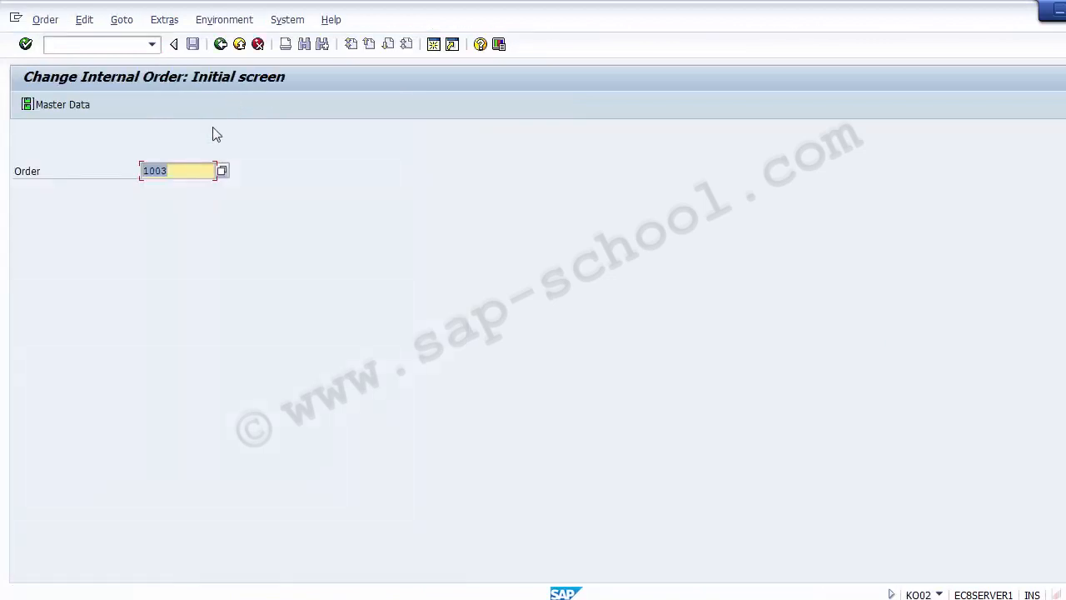
pyautogui.click(187, 172)
pyautogui.press('BackSpace')
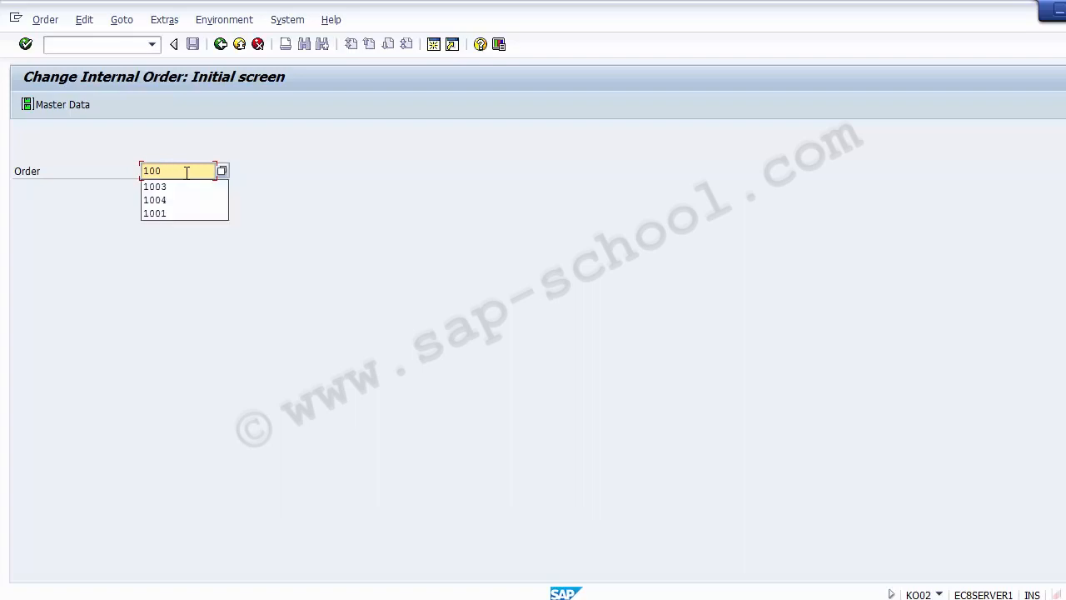
pyautogui.write('4')
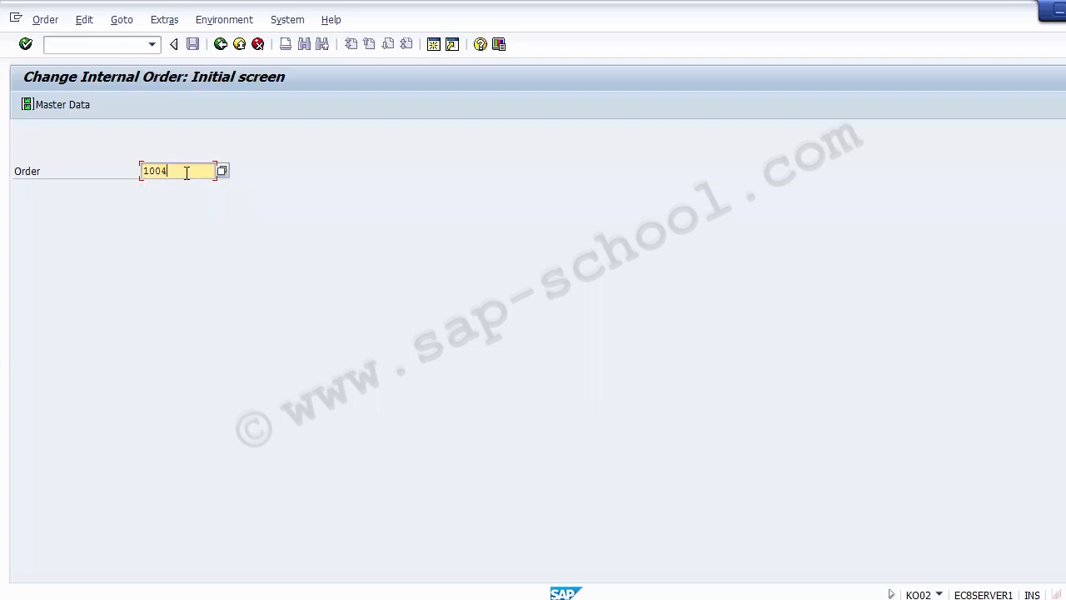
pyautogui.press('Return')
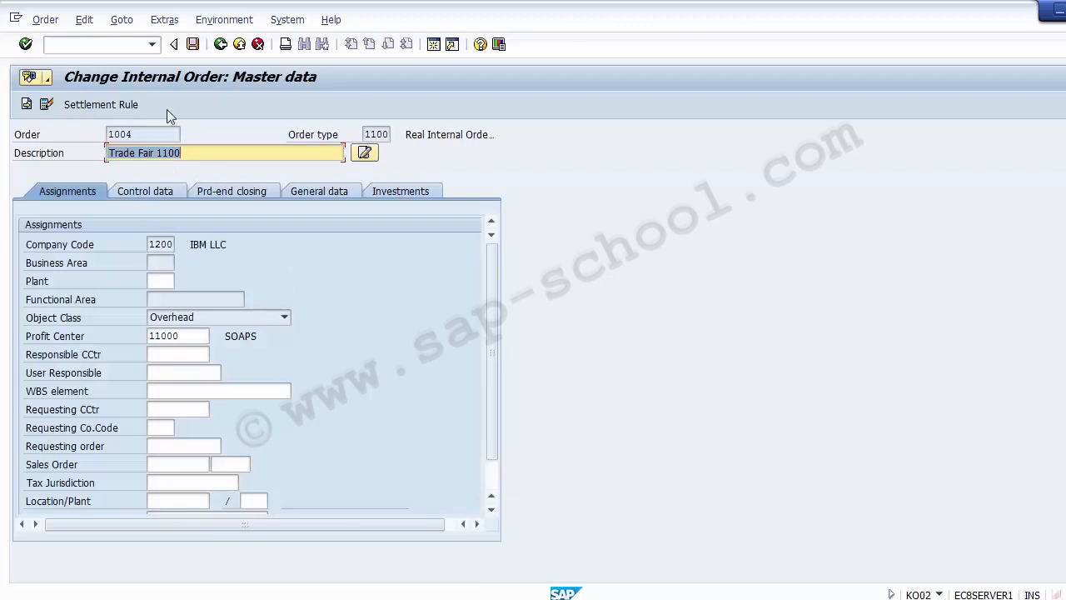
pyautogui.click(88, 104)
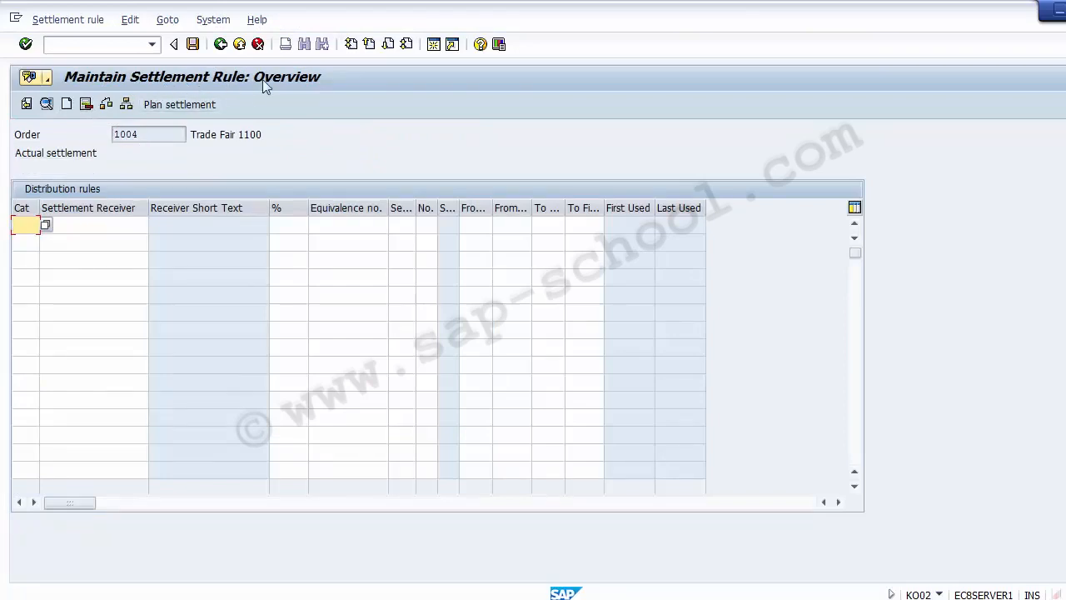
# Set the account assignment category of the first distribution rule to CTR (Cost center)
pyautogui.click(83, 223)
pyautogui.click(279, 223)
pyautogui.click(325, 223)
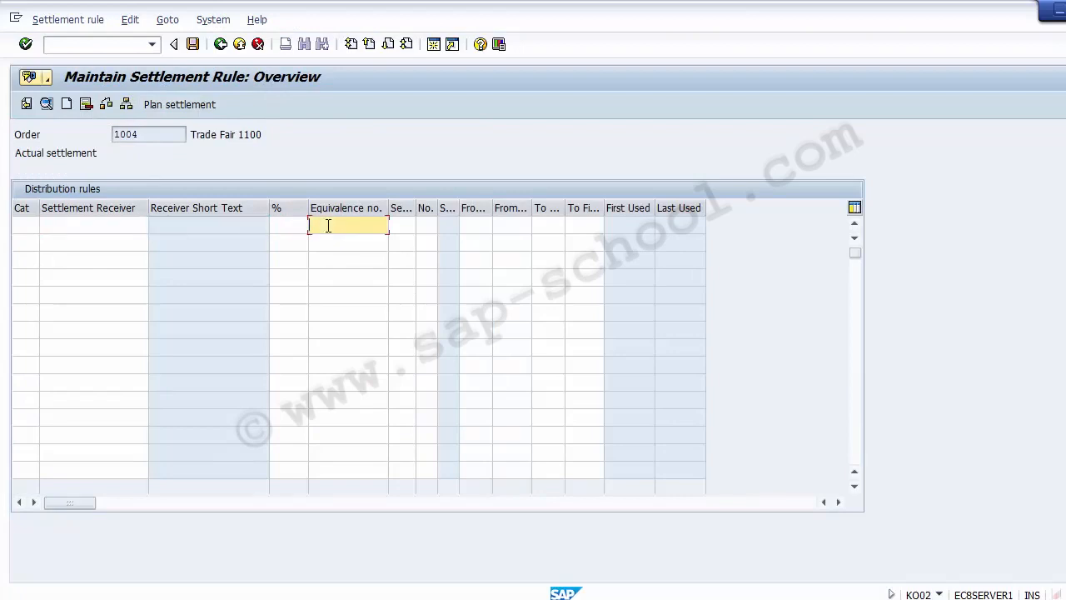
pyautogui.click(137, 226)
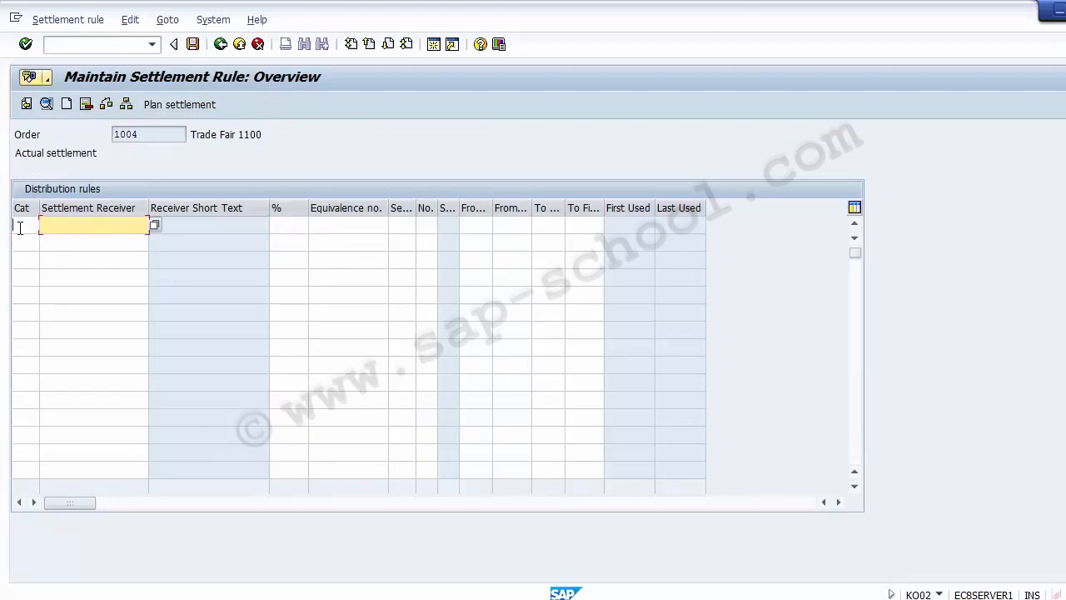
pyautogui.click(19, 226)
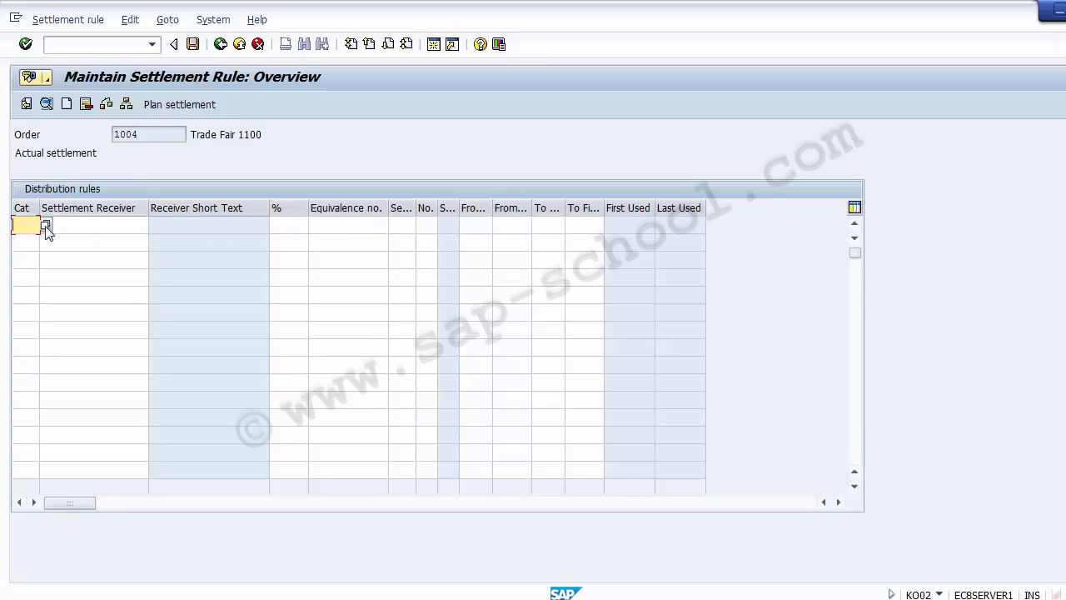
pyautogui.click(46, 226)
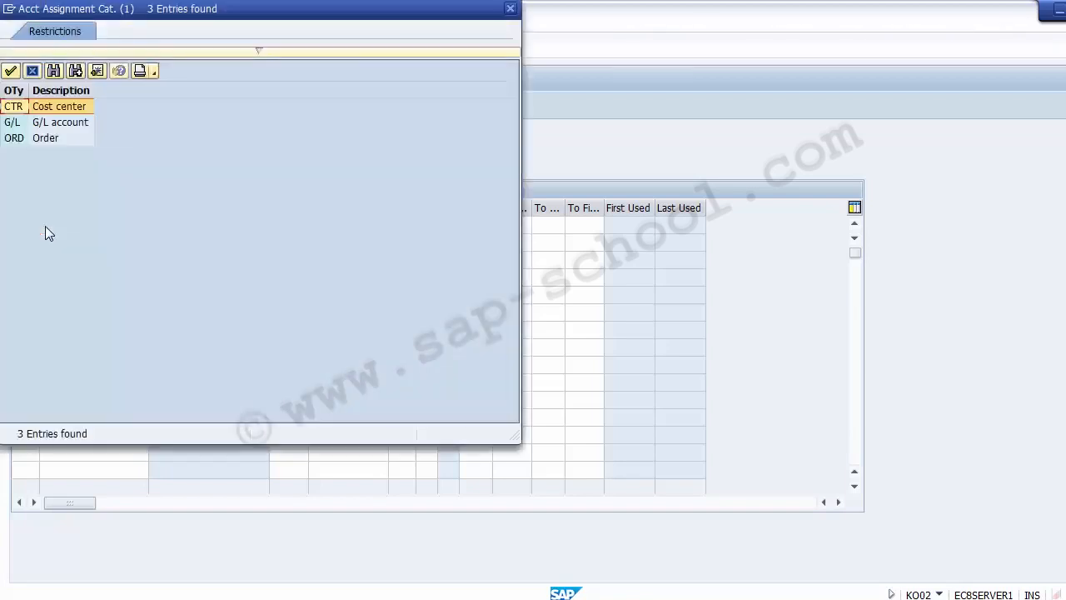
pyautogui.doubleClick(60, 107)
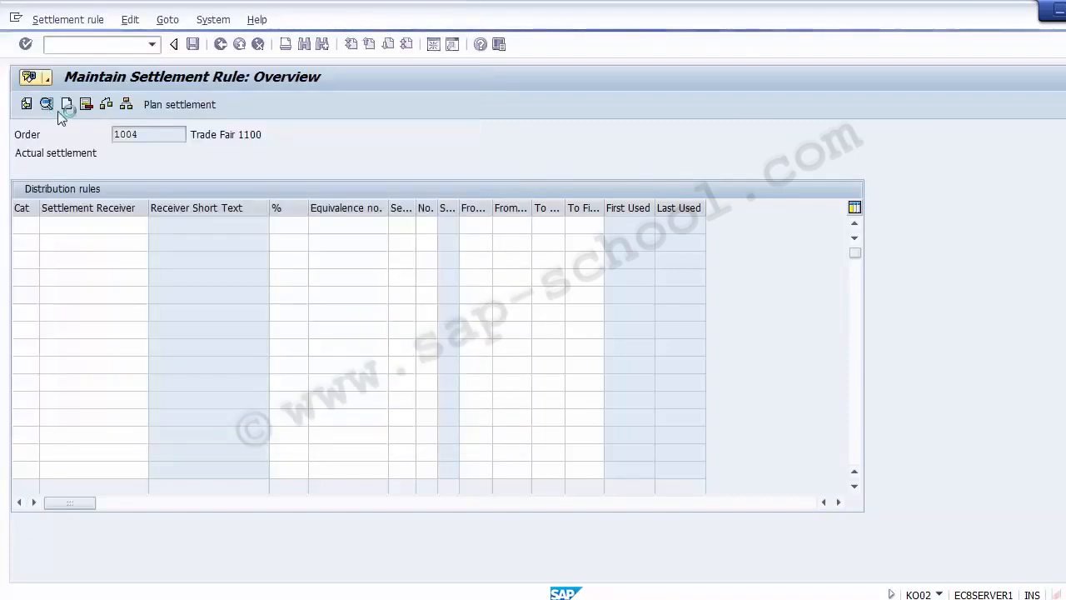
# Look up the cost centers and choose 110010 Admin-Transport as the settlement receiver
pyautogui.click(65, 224)
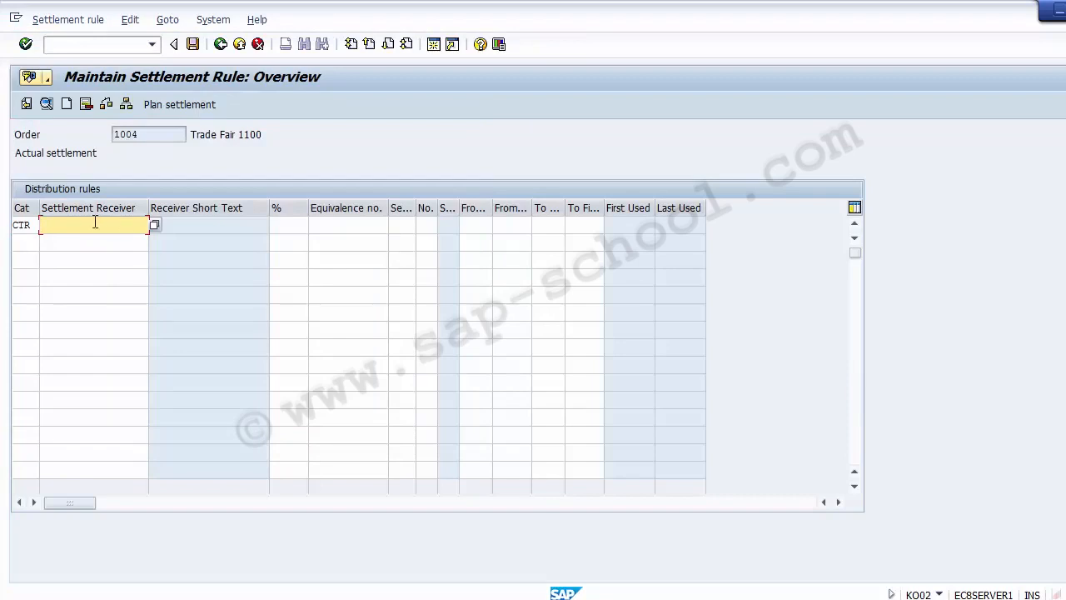
pyautogui.moveTo(37, 225); pyautogui.dragTo(10, 228)
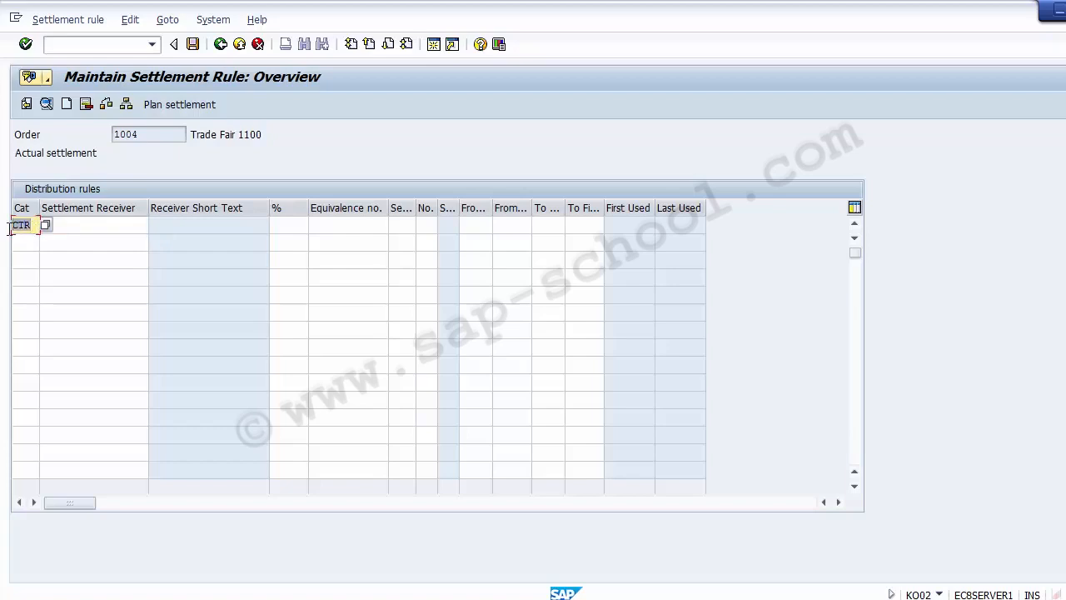
pyautogui.click(72, 227)
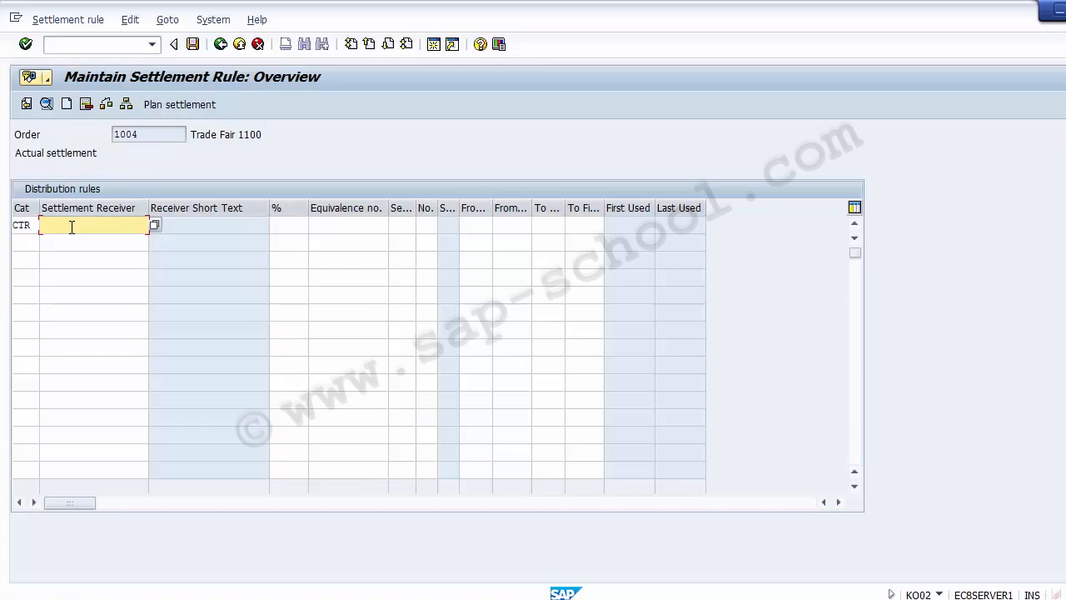
pyautogui.press('F4')
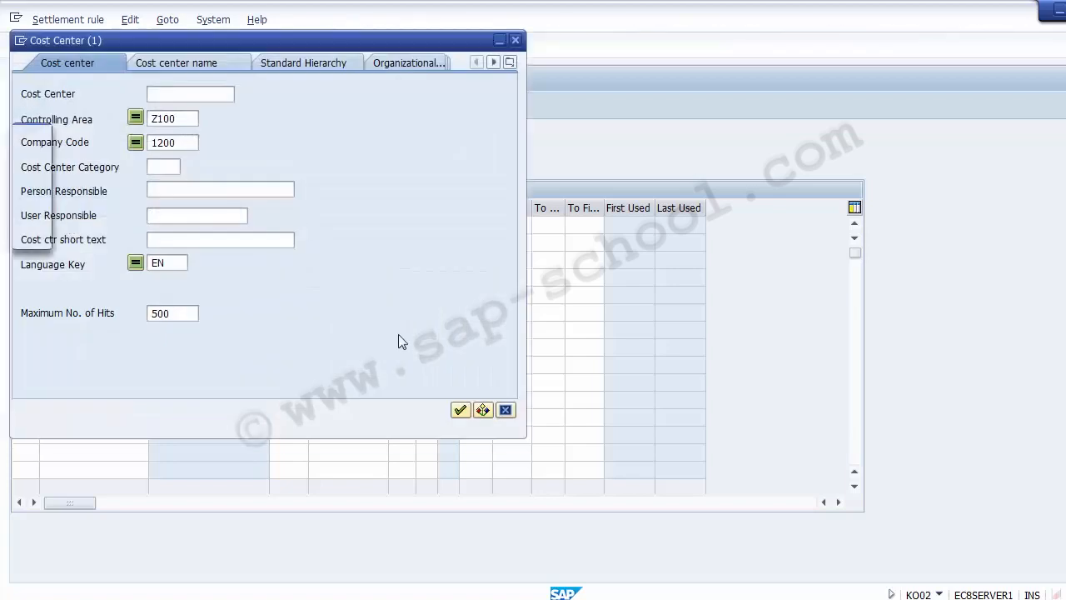
pyautogui.click(461, 410)
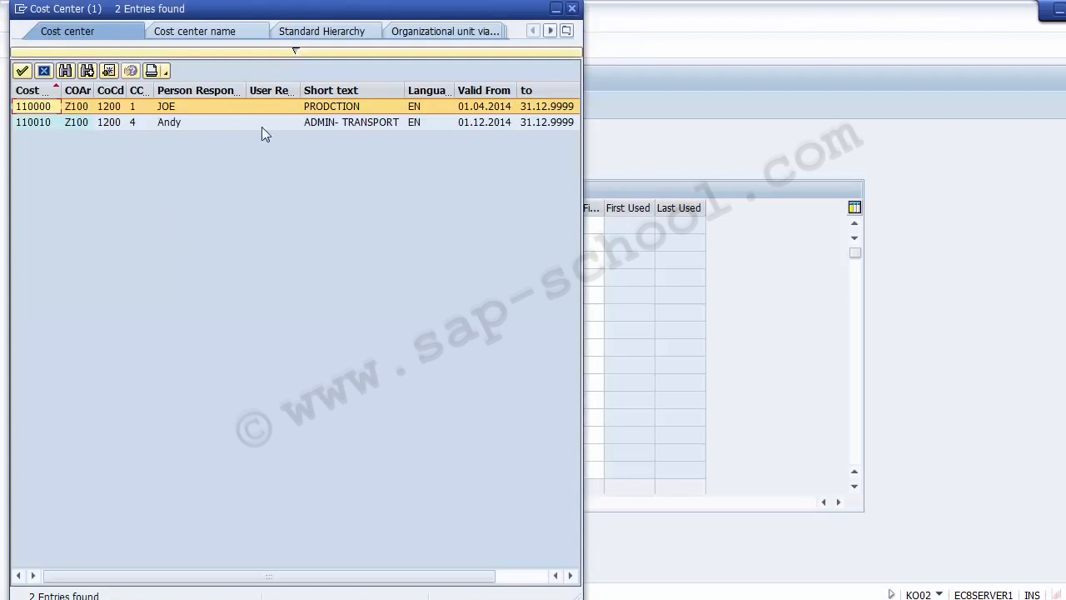
pyautogui.click(360, 125)
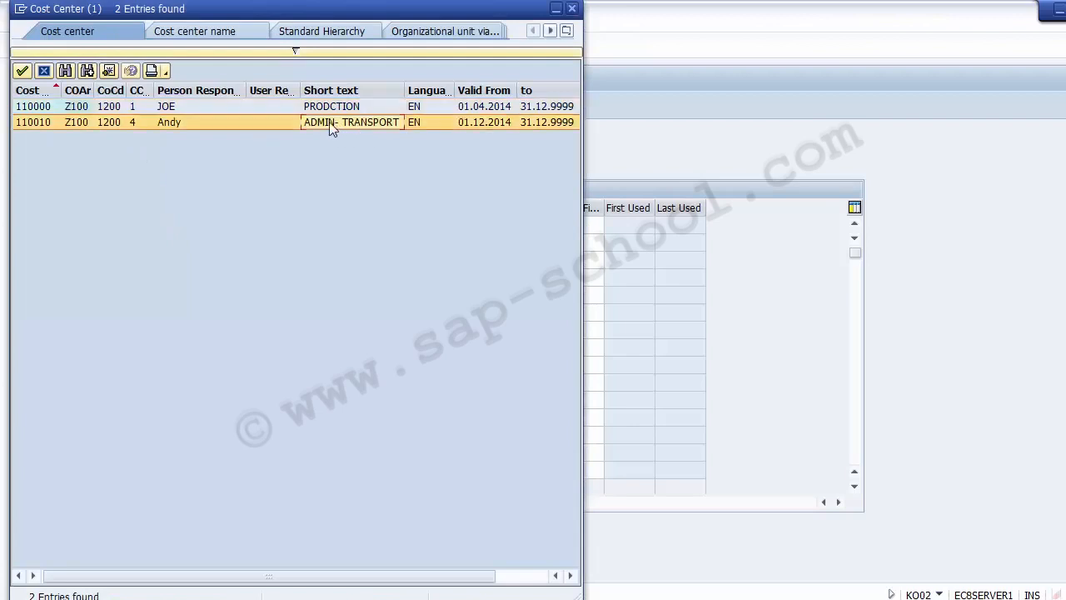
pyautogui.doubleClick(40, 125)
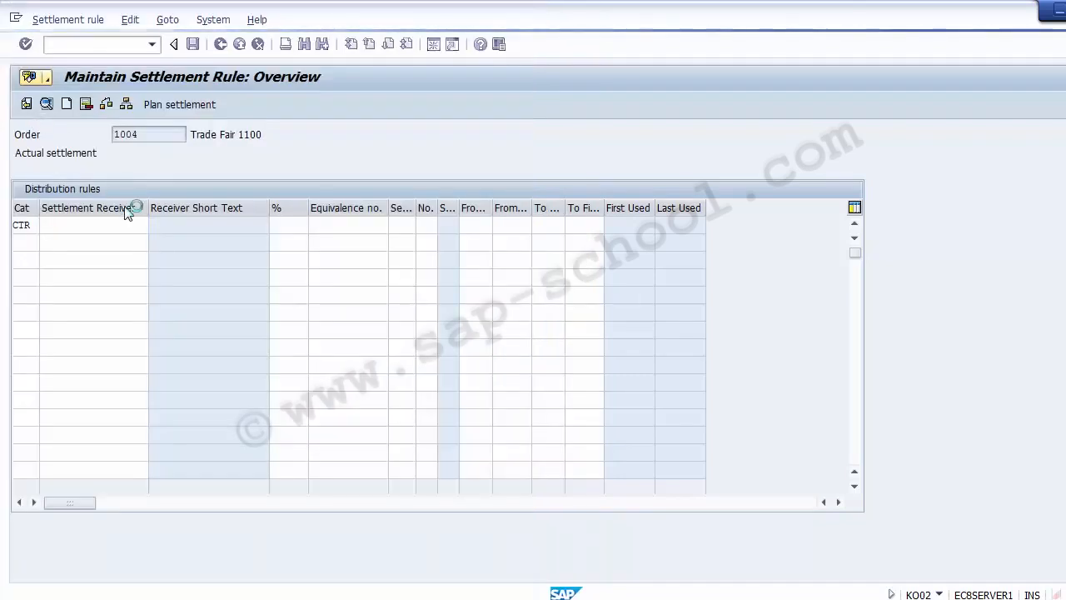
# Set the distribution rule's percentage to 100 and validate the entry for cost center 110010
pyautogui.click(282, 223)
pyautogui.write('100')
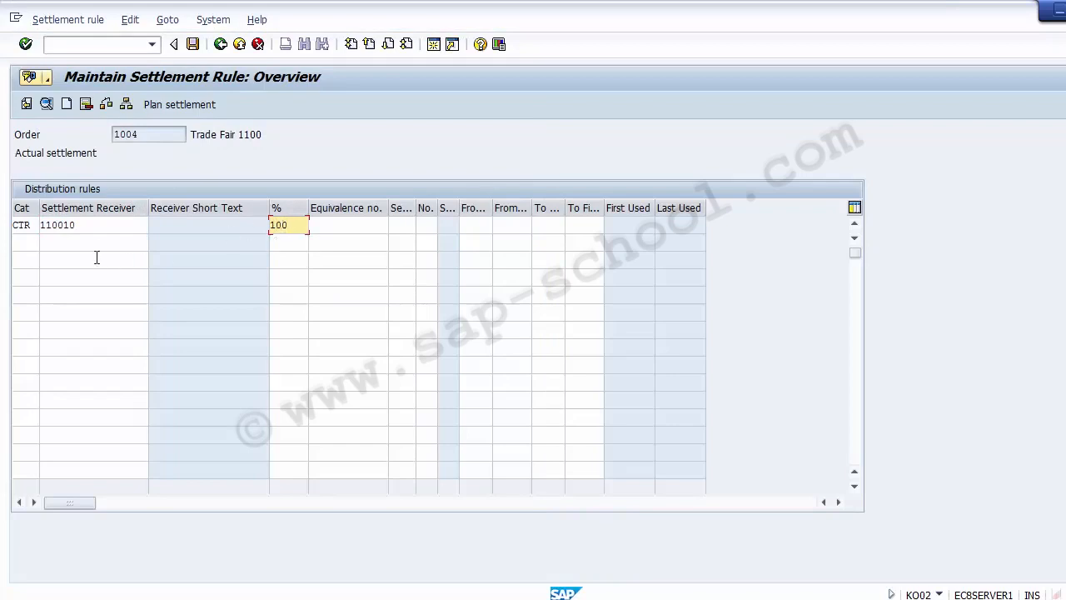
pyautogui.moveTo(92, 227); pyautogui.dragTo(34, 232)
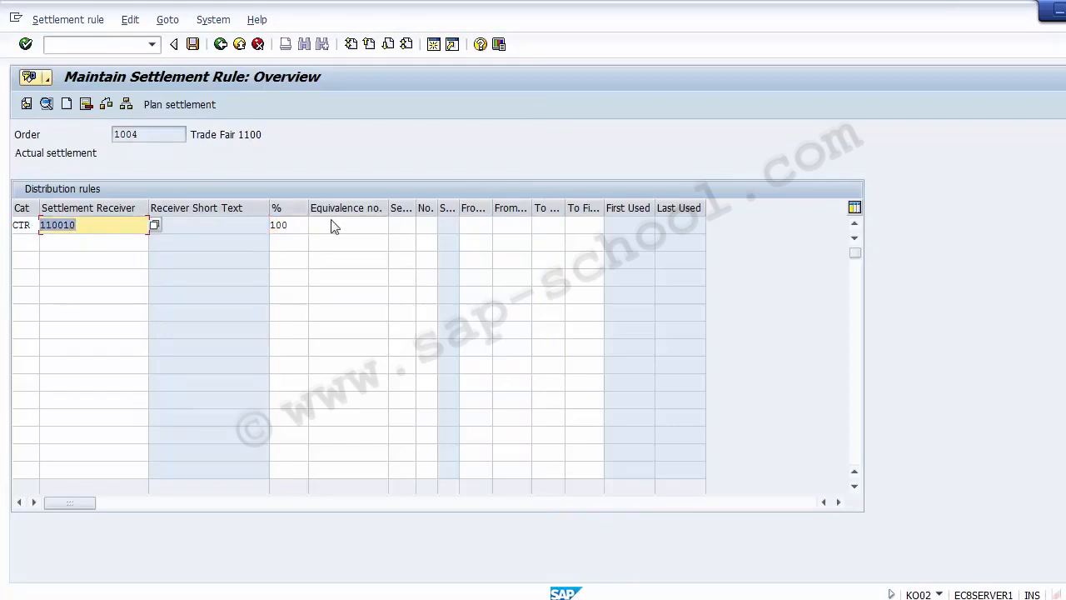
pyautogui.click(296, 226)
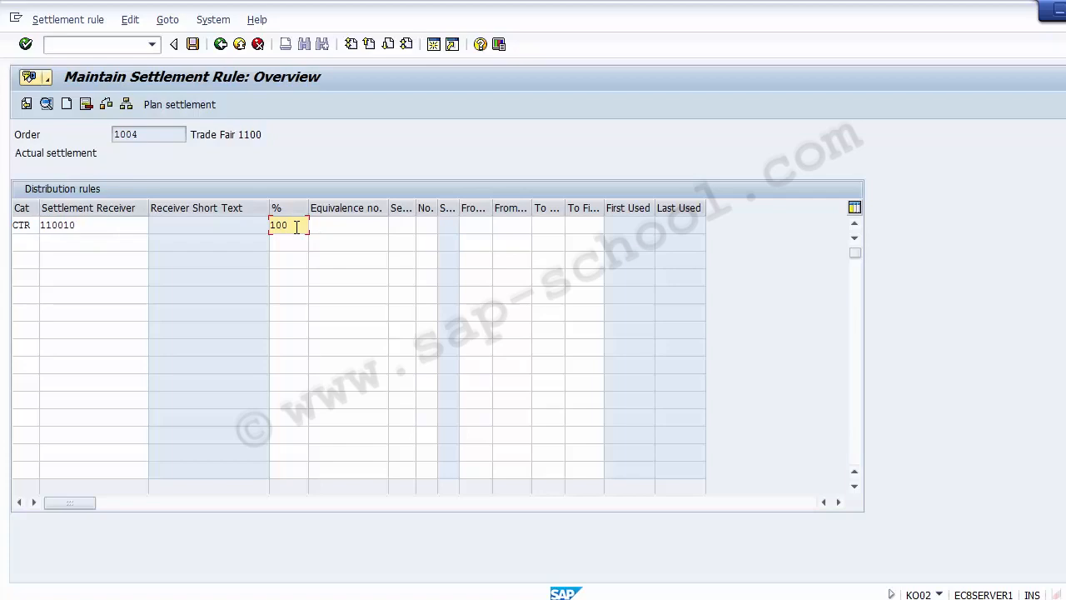
pyautogui.press('Return')
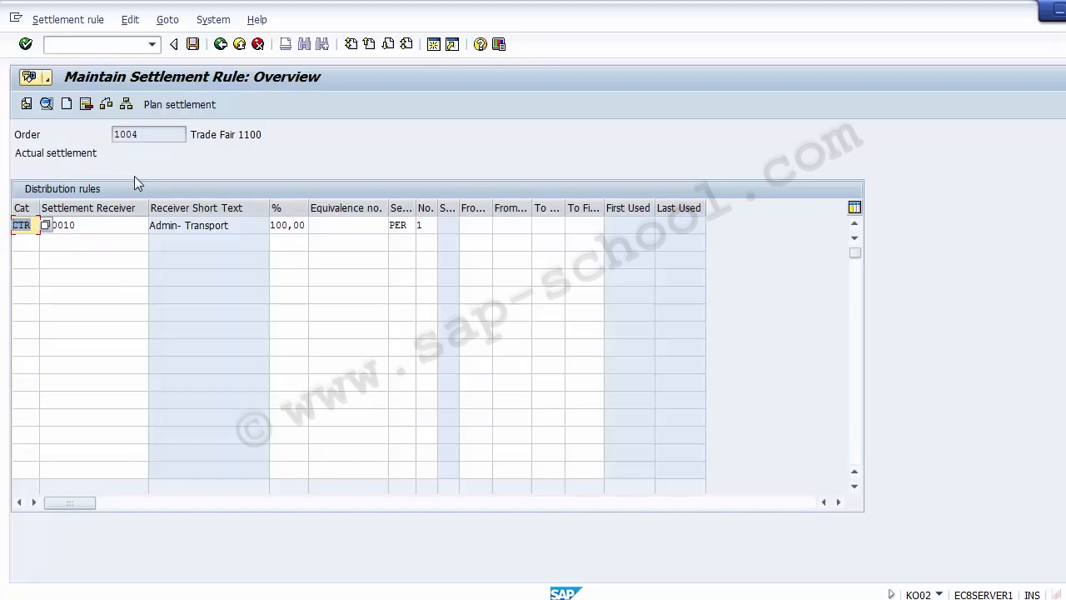
# Review the category, settlement receiver and percentage of the completed distribution rule
pyautogui.click(107, 226)
pyautogui.moveTo(107, 226); pyautogui.dragTo(10, 226)
pyautogui.click(91, 226)
pyautogui.click(88, 226)
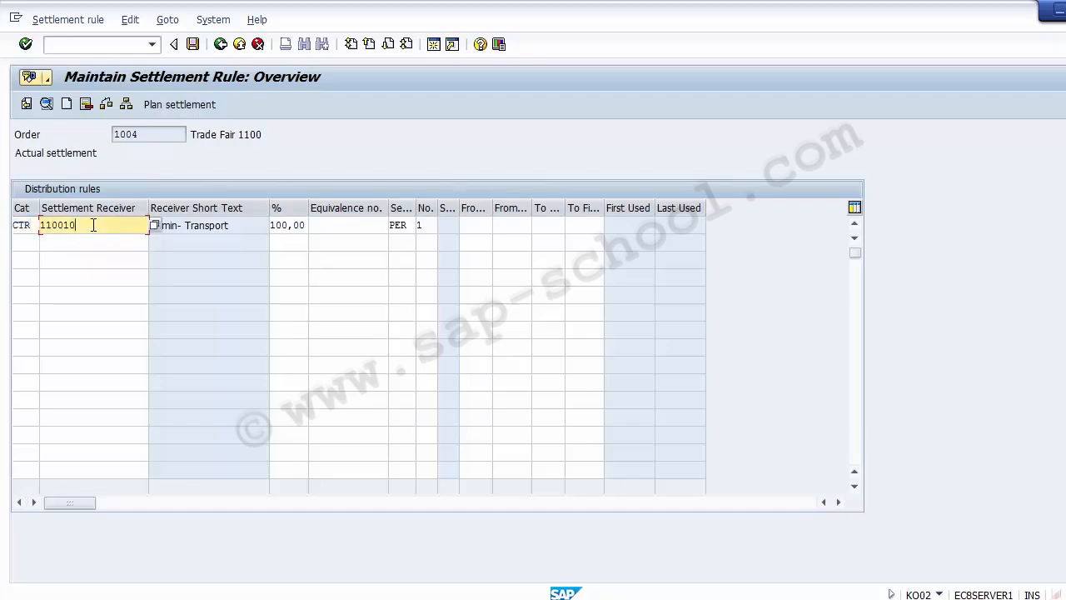
pyautogui.moveTo(88, 227); pyautogui.dragTo(40, 225)
pyautogui.click(36, 227)
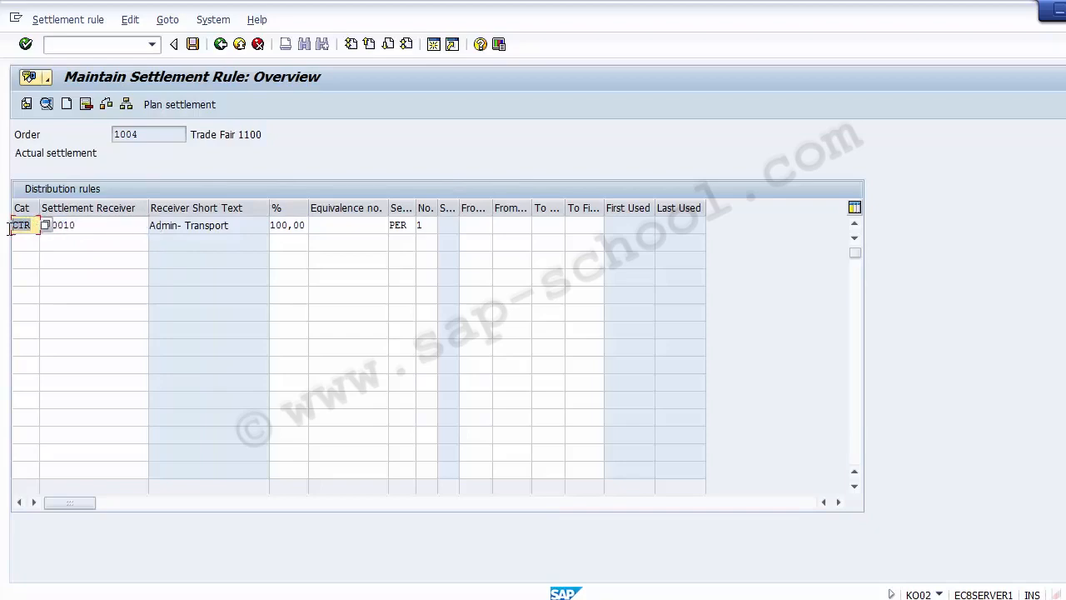
pyautogui.click(83, 225)
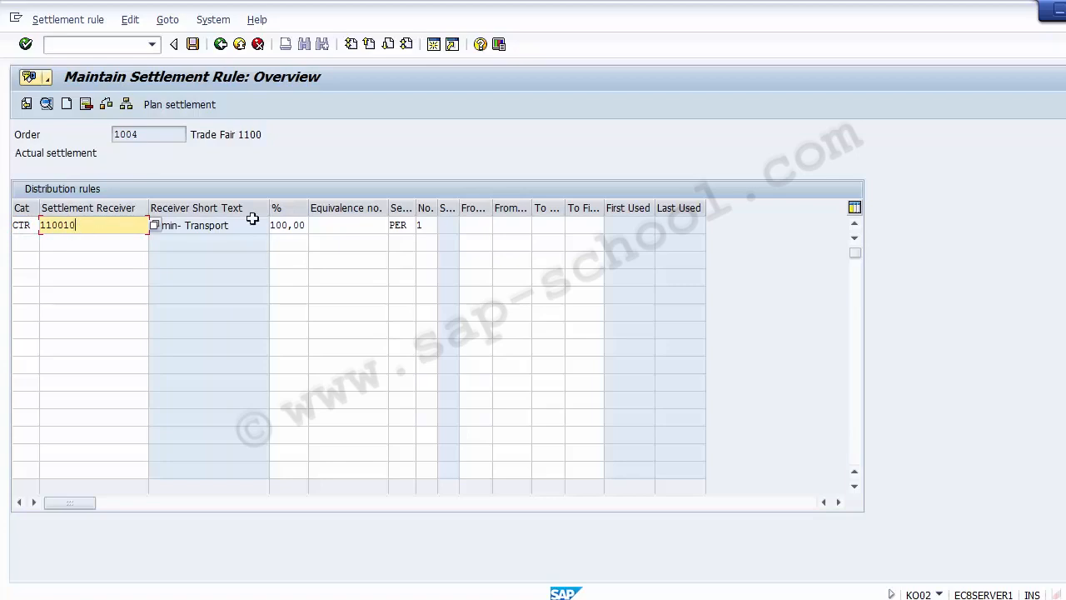
pyautogui.click(302, 225)
pyautogui.moveTo(301, 225); pyautogui.dragTo(274, 225)
pyautogui.click(289, 225)
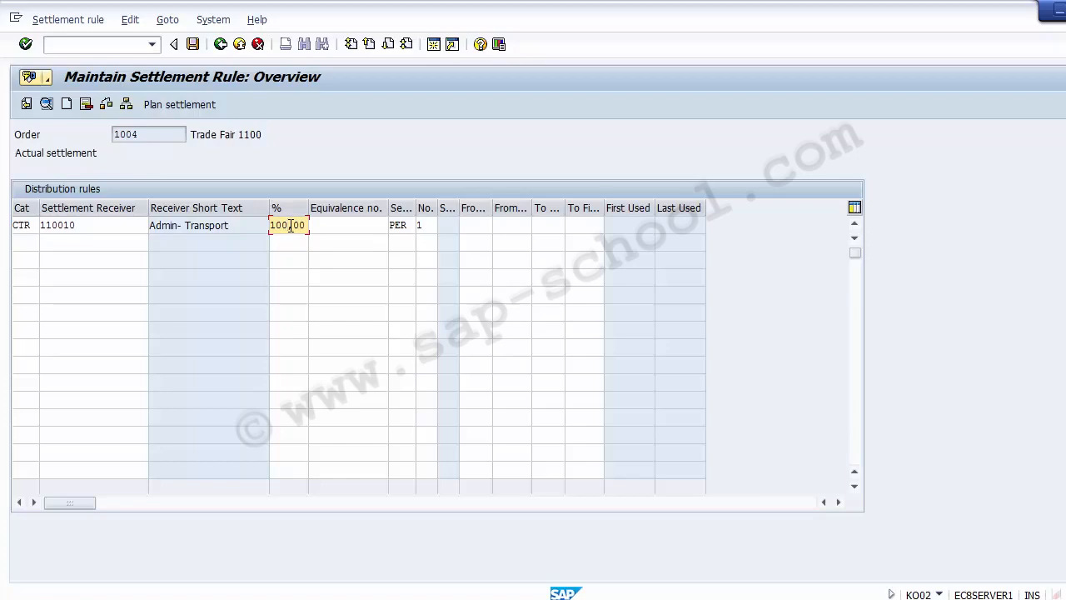
# Save the Trade Fair 1100 order with its settlement rule and return to SAP Easy Access
pyautogui.click(193, 48)
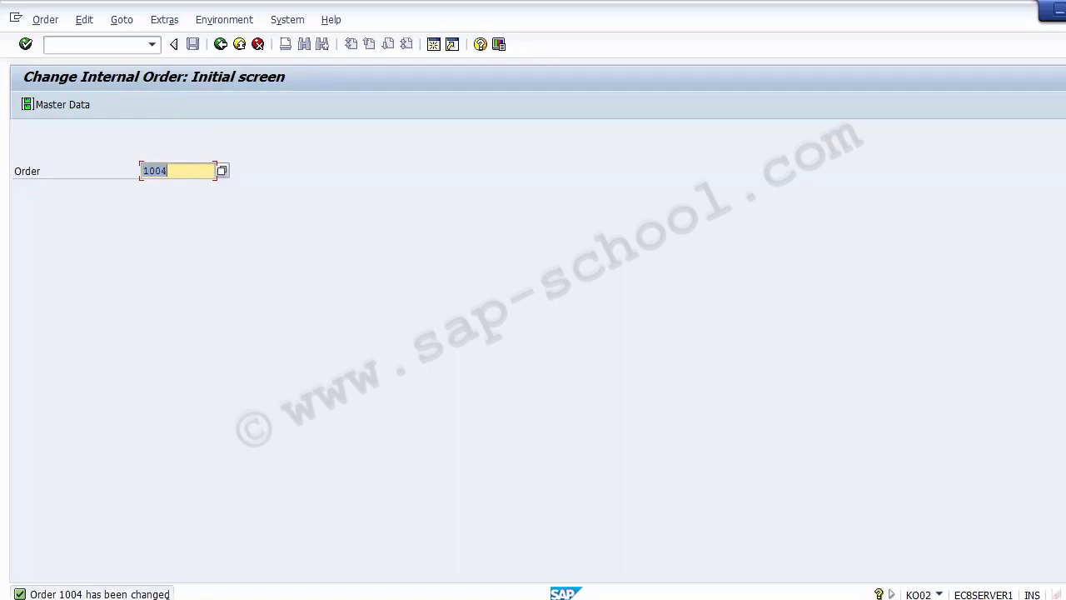
pyautogui.click(88, 48)
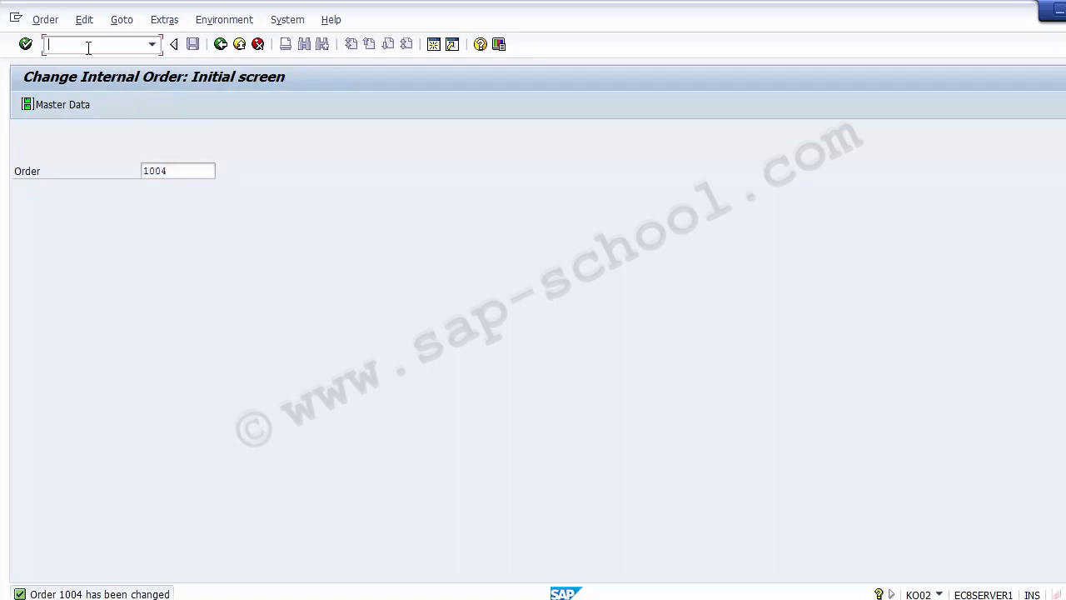
pyautogui.write('/n')
pyautogui.press('Return')
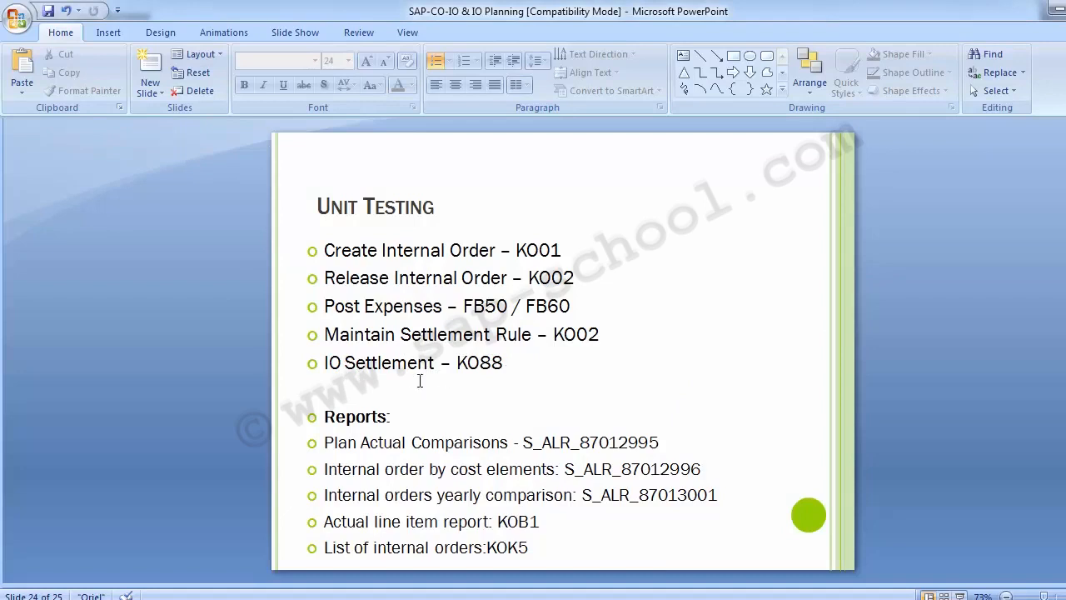
# Switch to the PowerPoint presentation and delete the empty line above Reports on the Unit Testing slide
pyautogui.click(401, 381)
pyautogui.press('Delete')
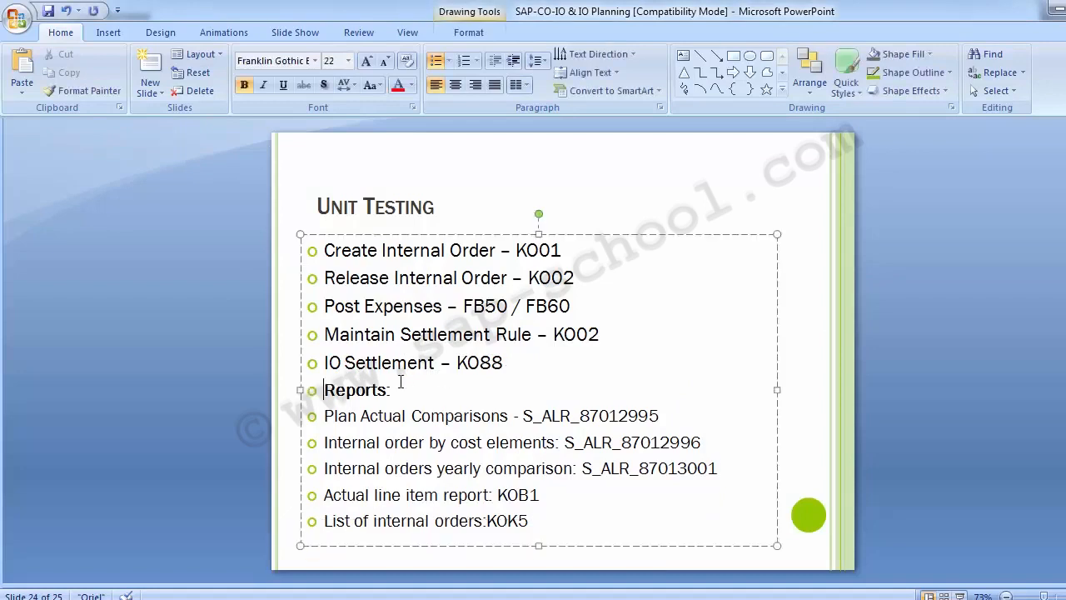
pyautogui.click(195, 341)
# Back in SAP, open transaction KO88 for the actual settlement of the order
pyautogui.hotkey('alt', 'Tab')
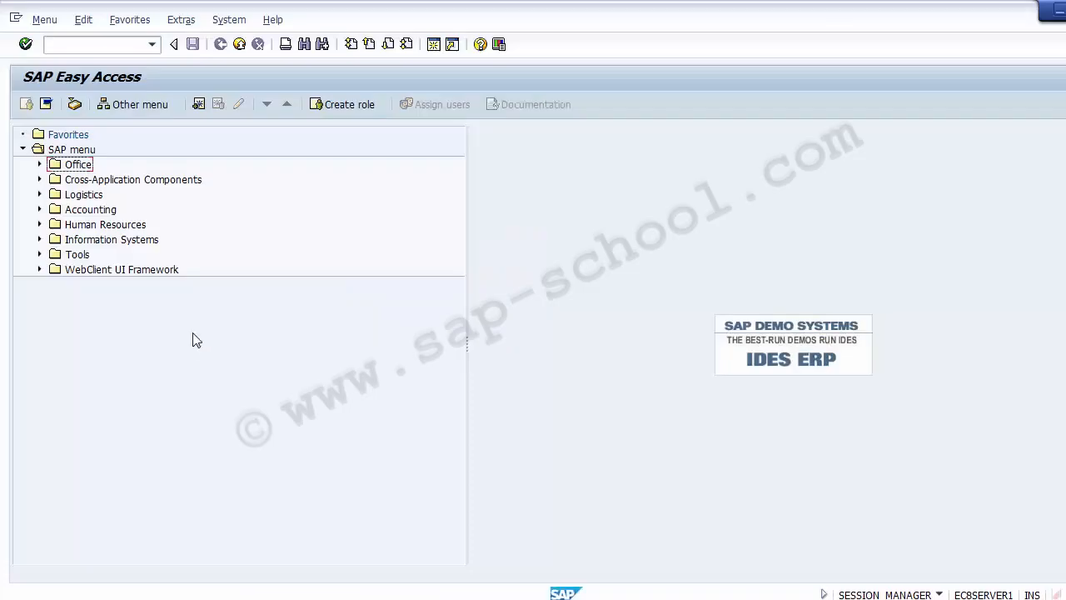
pyautogui.click(95, 47)
pyautogui.write('KO88')
pyautogui.press('Return')
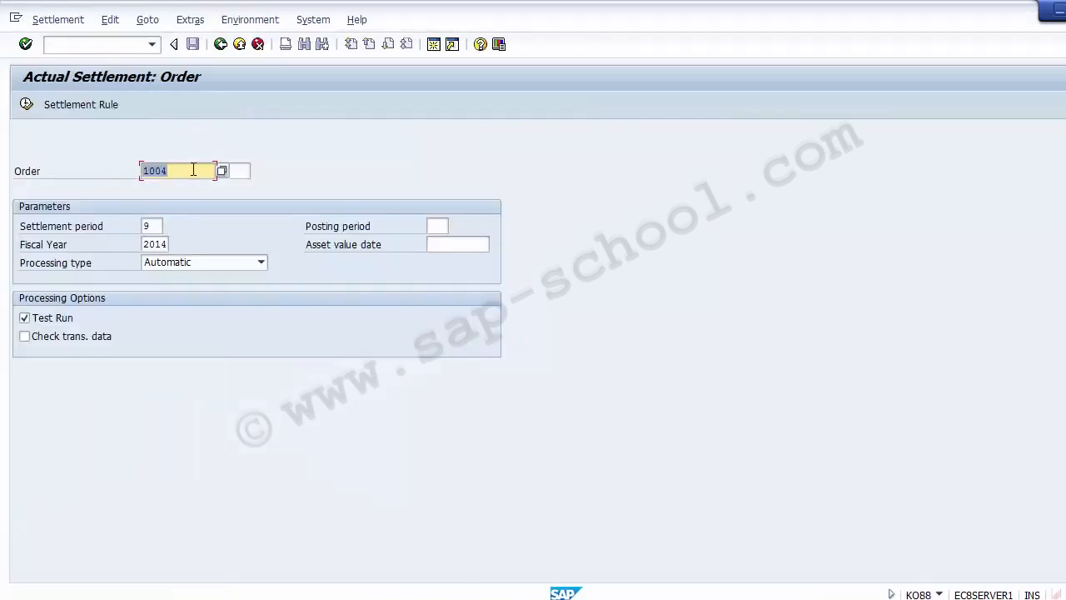
# Try settlement period 10 for the Trade Fair 1100 order and check the processing types, keeping Automatic
pyautogui.click(193, 170)
pyautogui.moveTo(193, 170); pyautogui.dragTo(131, 172)
pyautogui.click(157, 225)
pyautogui.press('BackSpace')
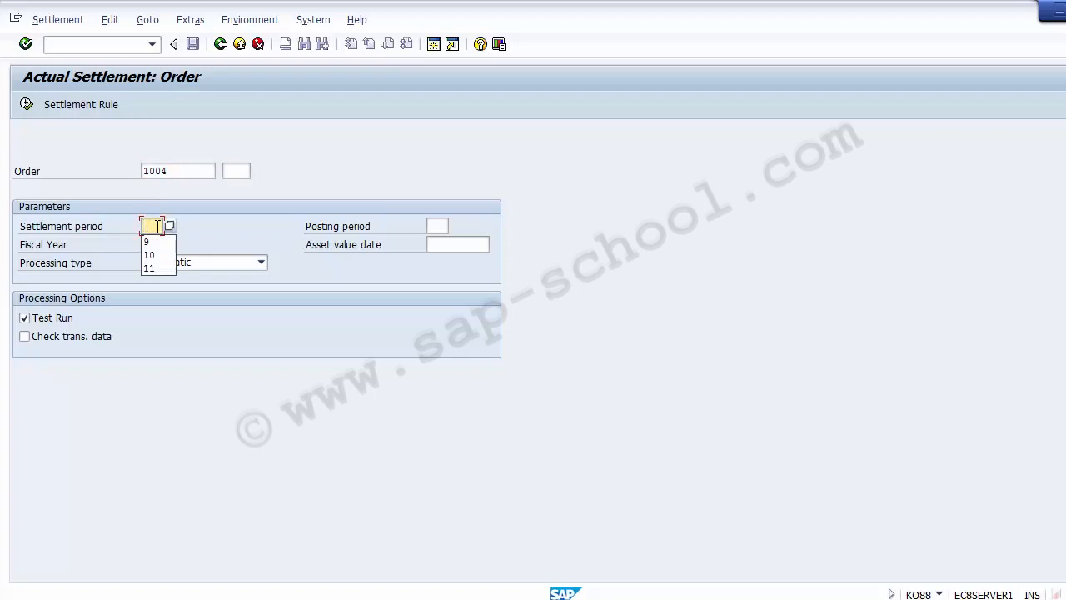
pyautogui.click(150, 254)
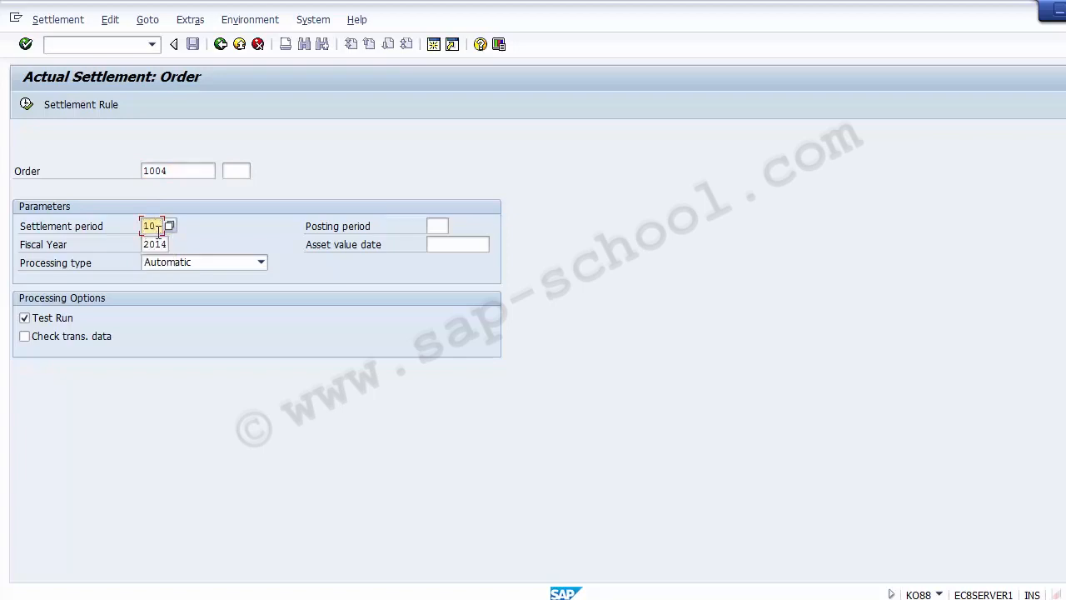
pyautogui.click(164, 244)
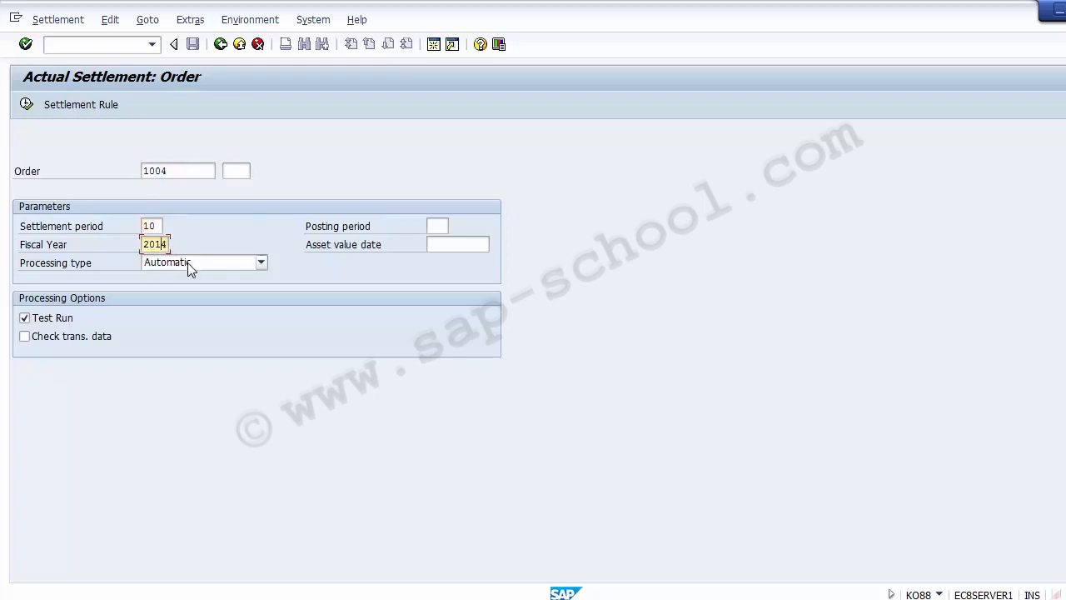
pyautogui.click(190, 263)
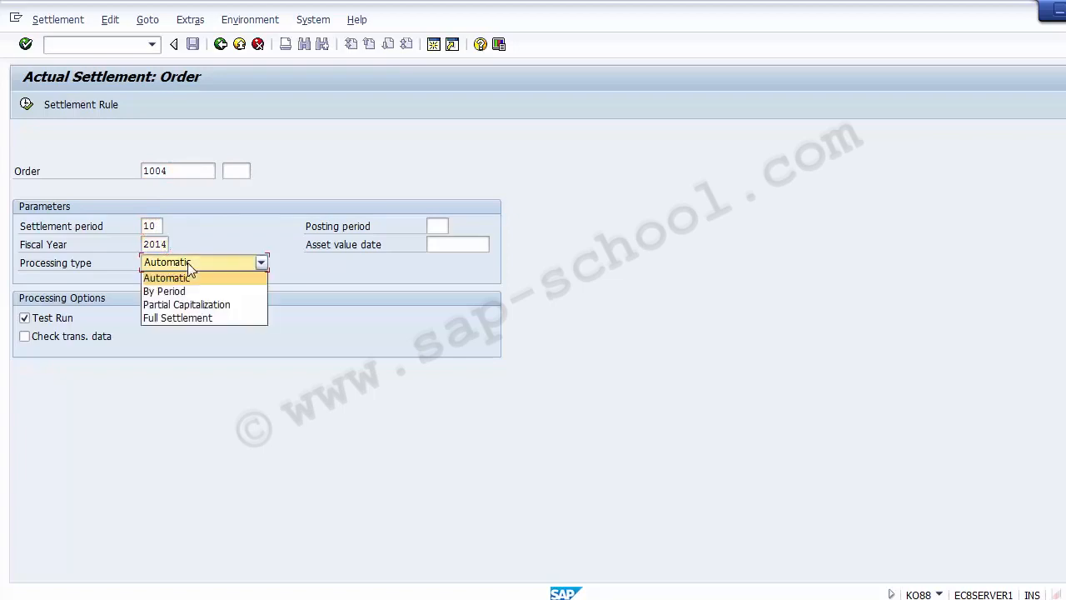
pyautogui.click(79, 268)
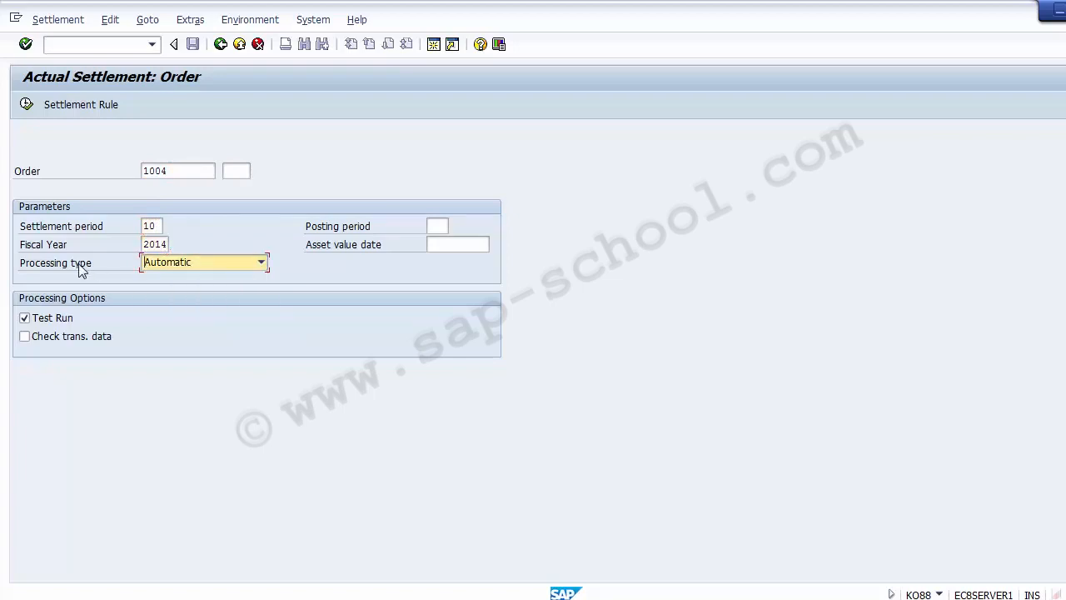
pyautogui.click(170, 264)
pyautogui.click(172, 279)
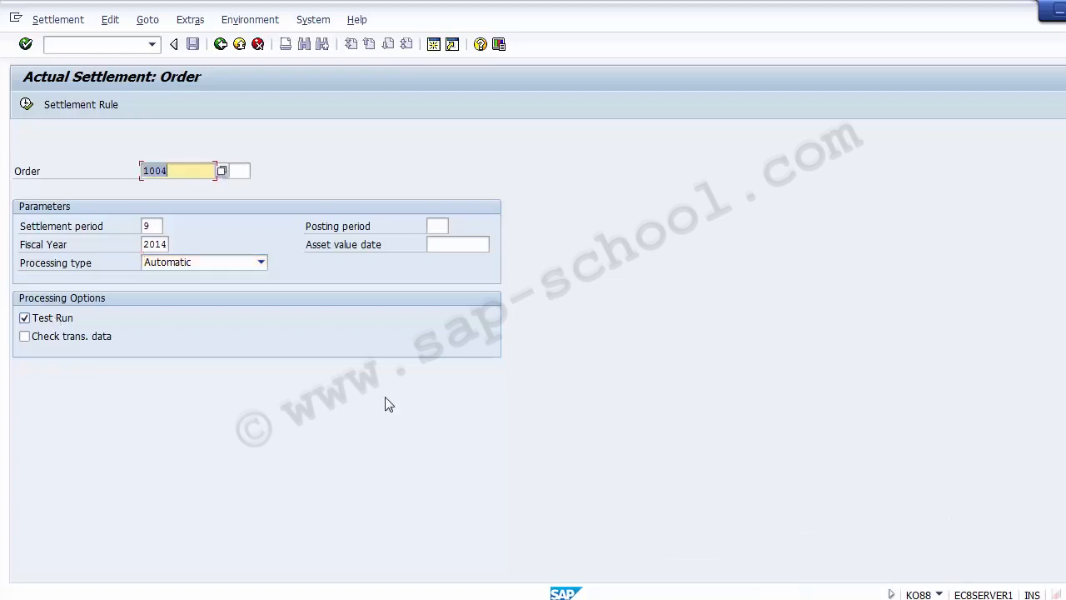
# Execute the settlement test run for period 9 of 2014 and check the period, fiscal year and processing type in the basic list
pyautogui.click(27, 106)
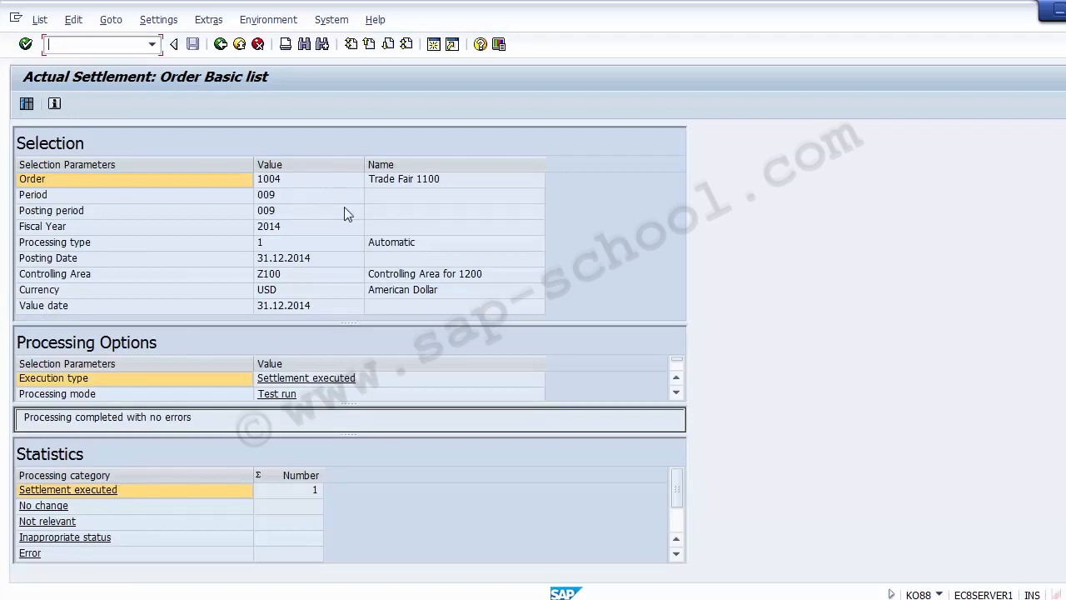
pyautogui.click(291, 198)
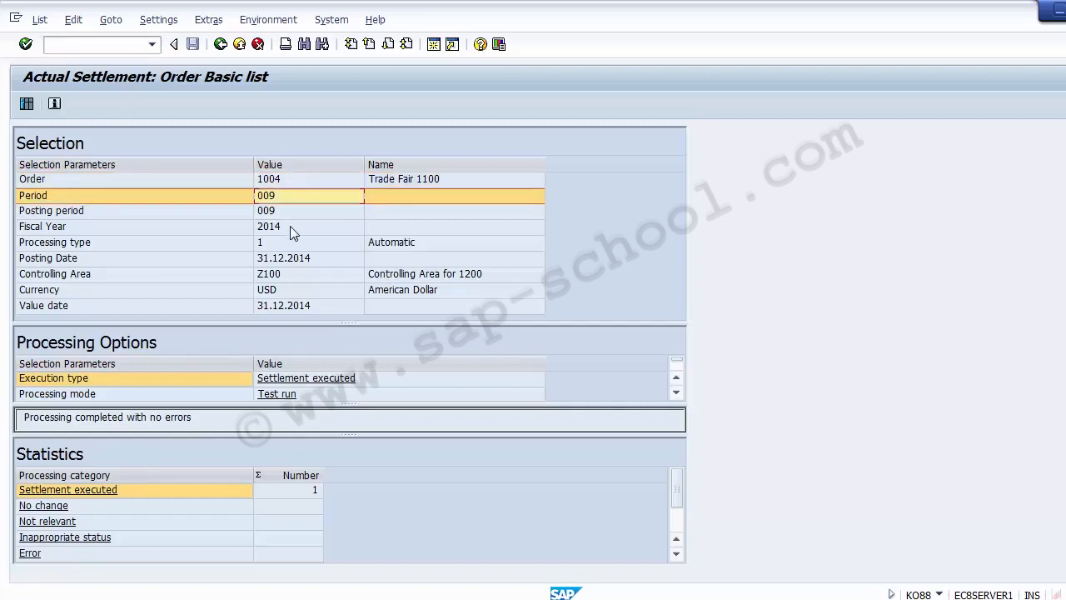
pyautogui.click(289, 225)
pyautogui.click(289, 244)
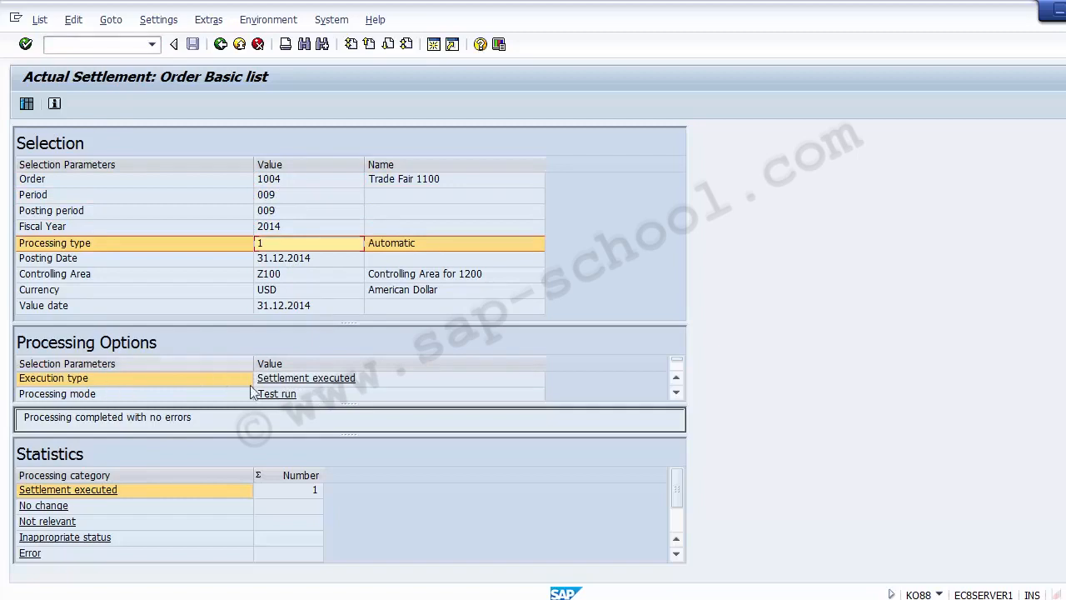
# In the basic list, view the help text for the execution type and check the processing statistics for executed settlements and errors
pyautogui.doubleClick(383, 380)
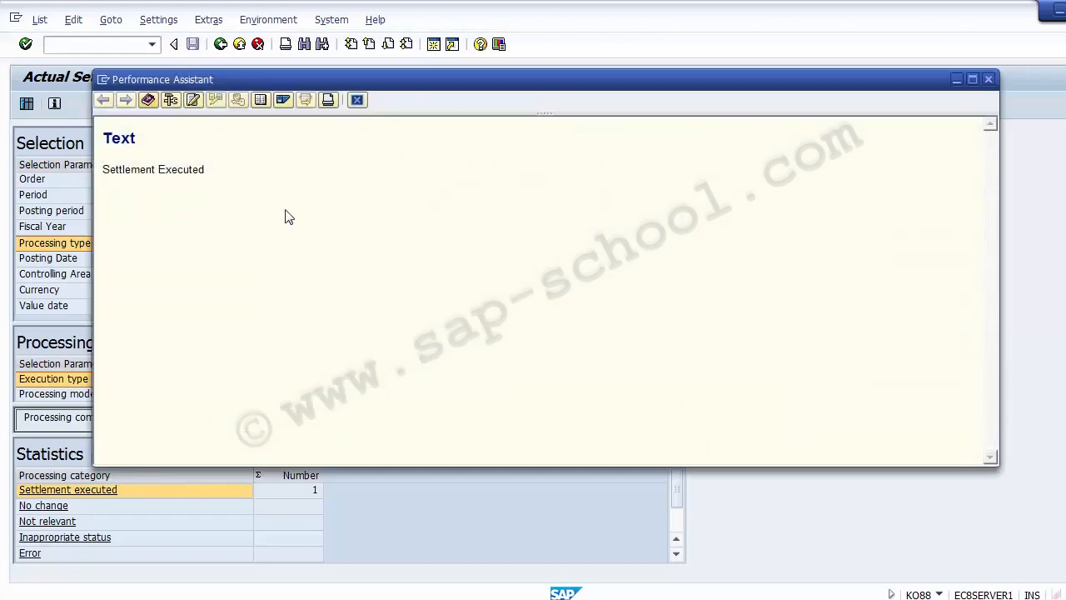
pyautogui.click(356, 100)
pyautogui.click(676, 533)
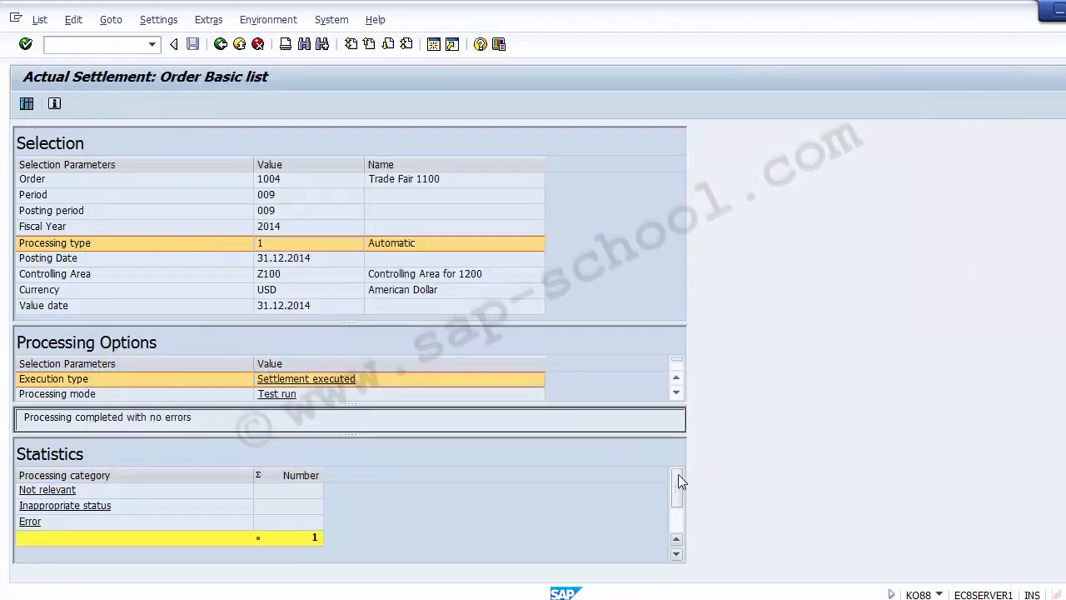
pyautogui.scroll(1, 678, 481)
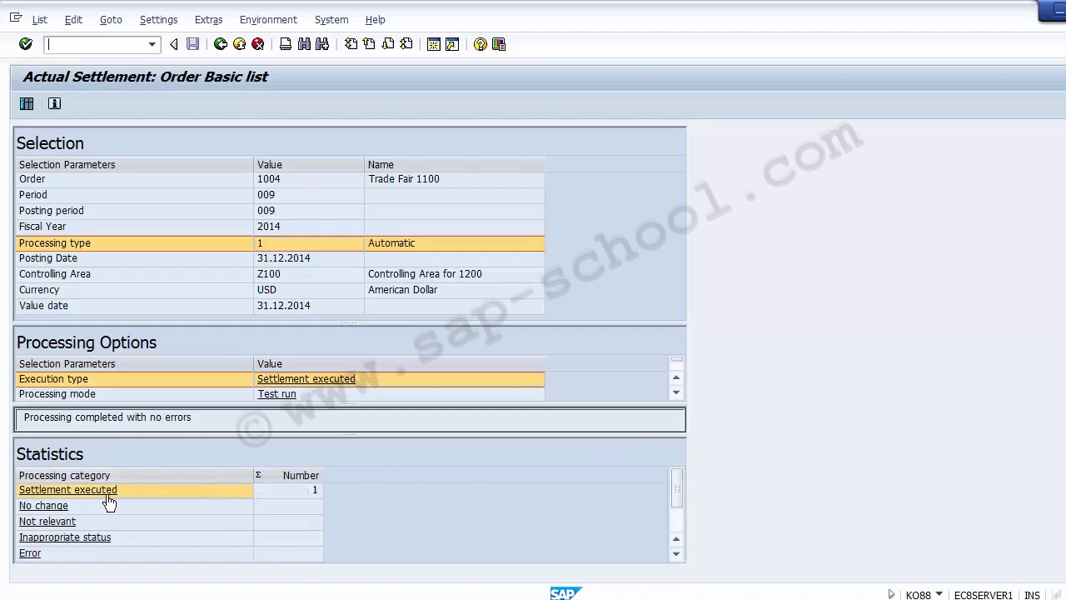
pyautogui.click(310, 488)
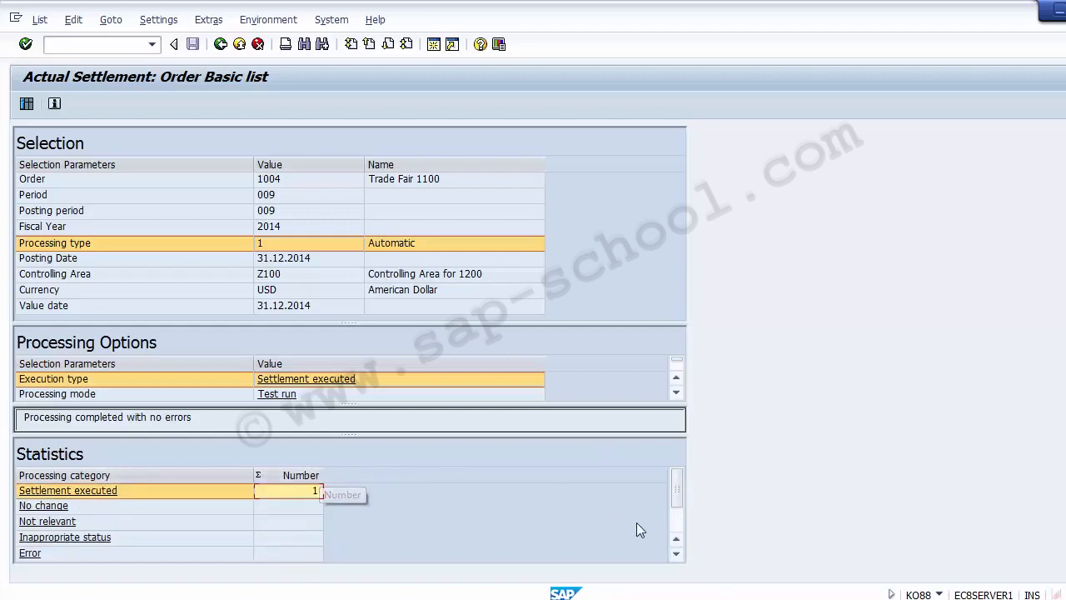
pyautogui.click(676, 556)
pyautogui.click(676, 556)
pyautogui.click(298, 521)
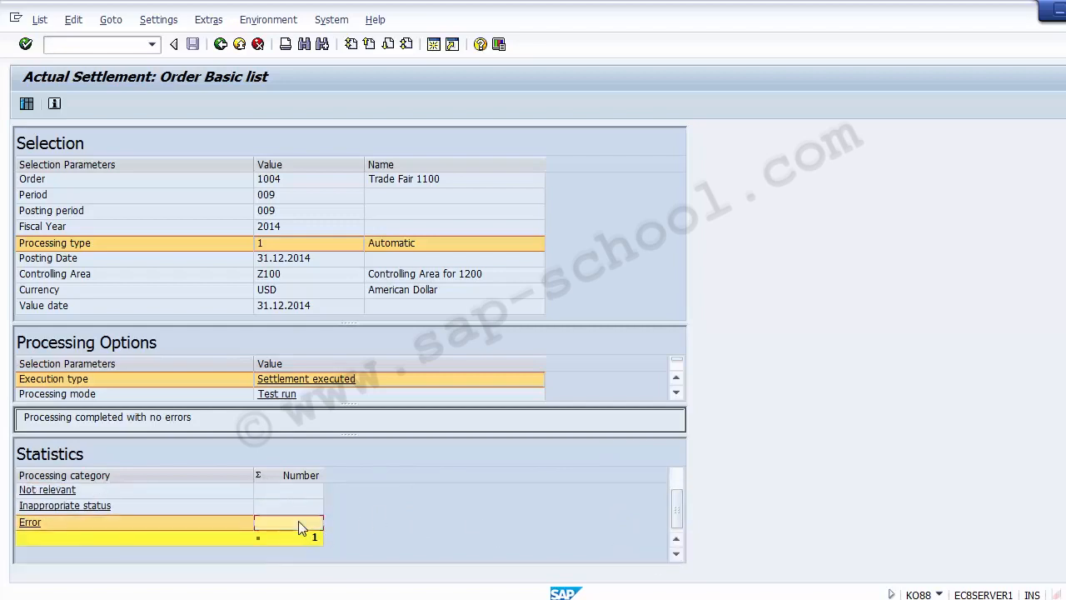
# Open the detail list of settled values and check the sender order, the receiver cost center and the settled amount
pyautogui.click(27, 107)
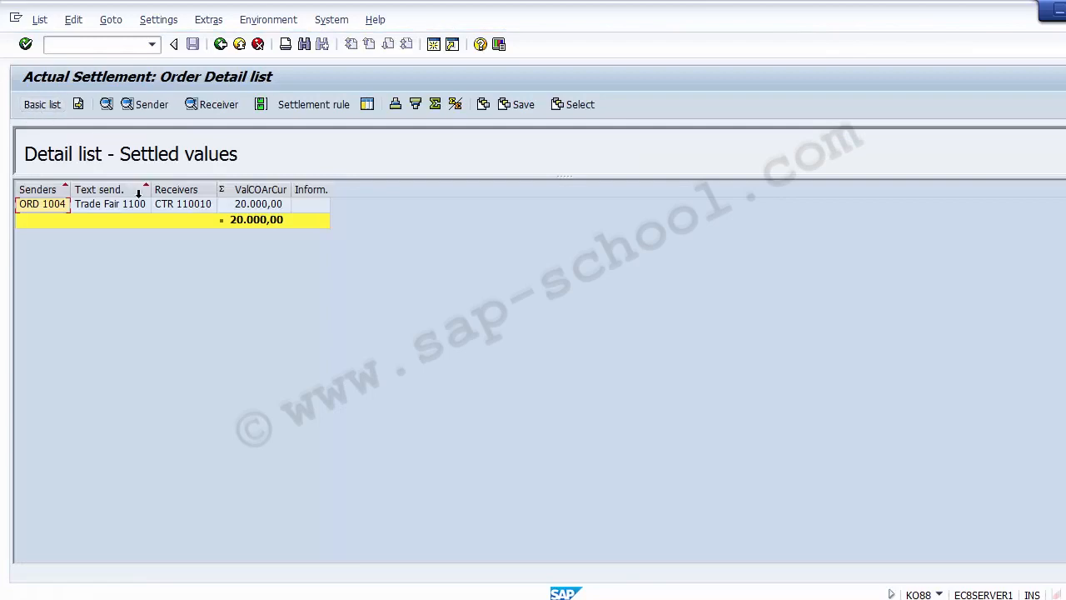
pyautogui.click(104, 208)
pyautogui.click(52, 210)
pyautogui.click(93, 209)
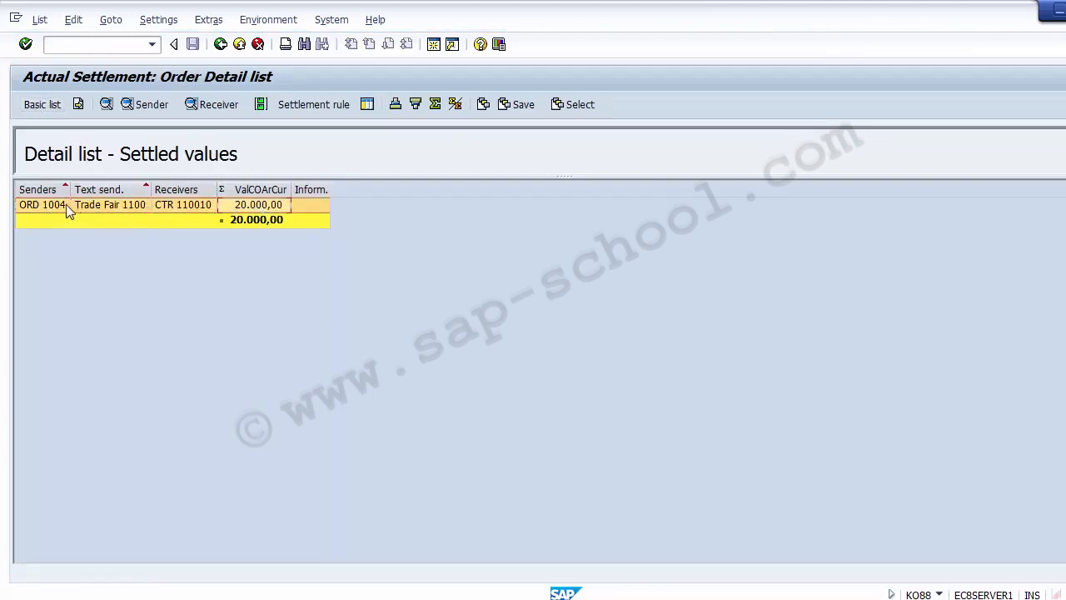
pyautogui.click(65, 204)
pyautogui.click(183, 208)
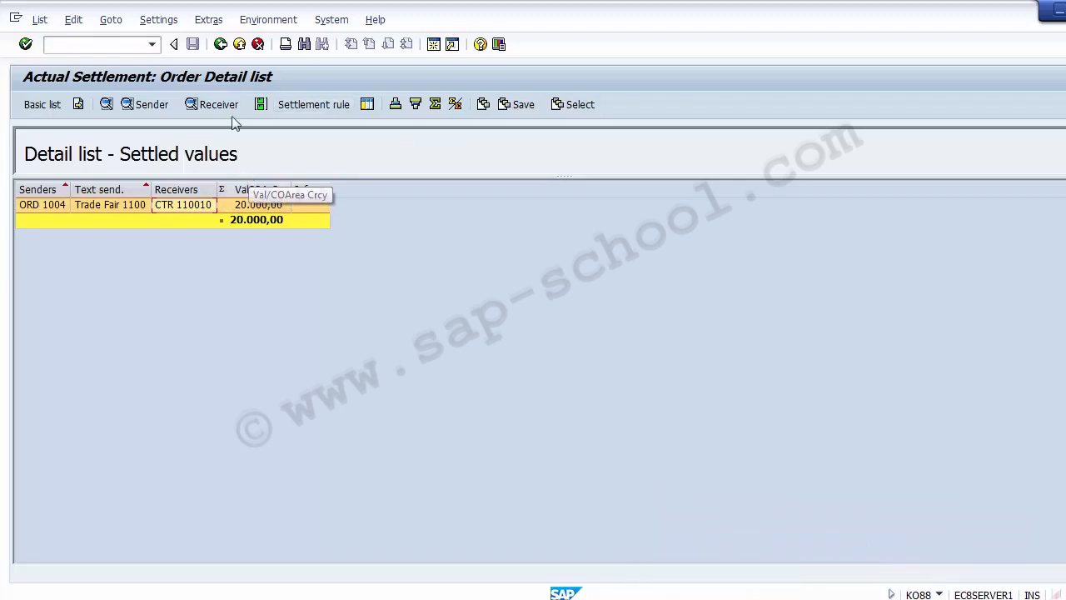
# Return to the settlement selection, turn off Test Run, turn on Check trans. data and execute the settlement for period 9 of 2014
pyautogui.click(220, 45)
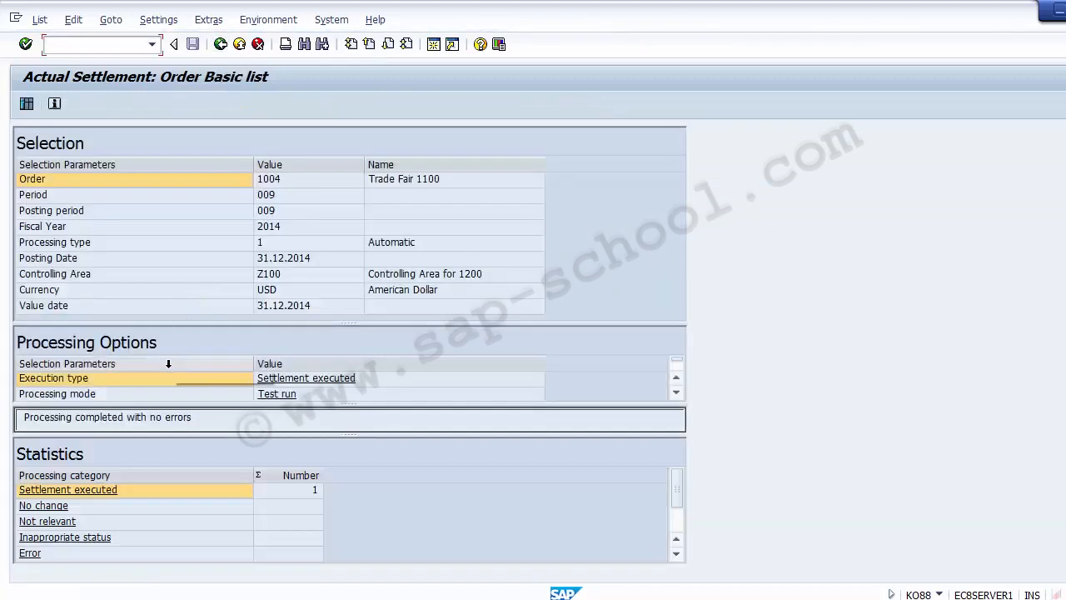
pyautogui.click(221, 44)
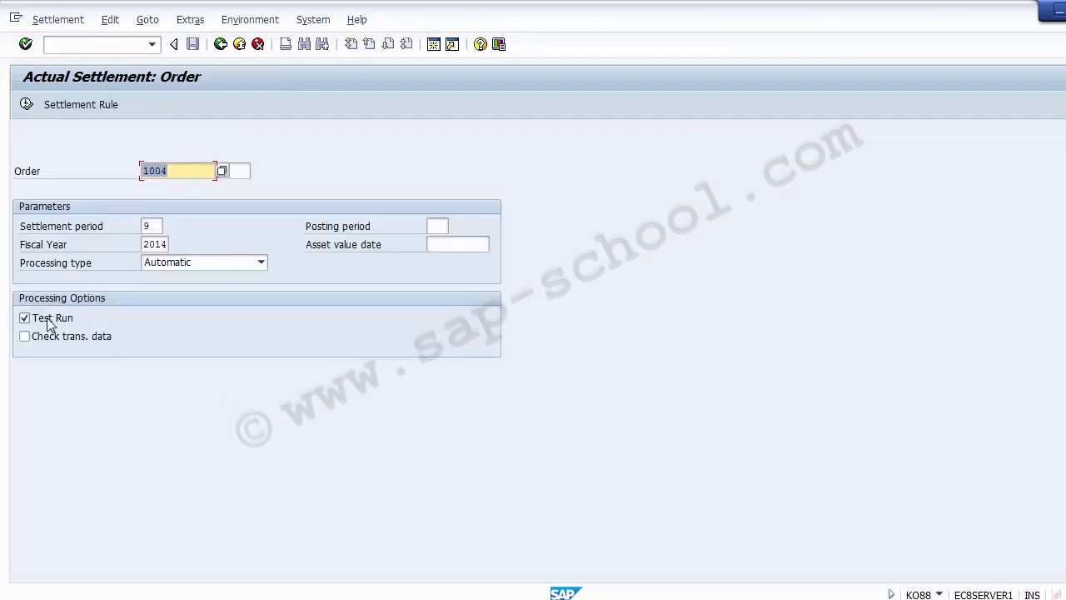
pyautogui.click(48, 323)
pyautogui.click(47, 324)
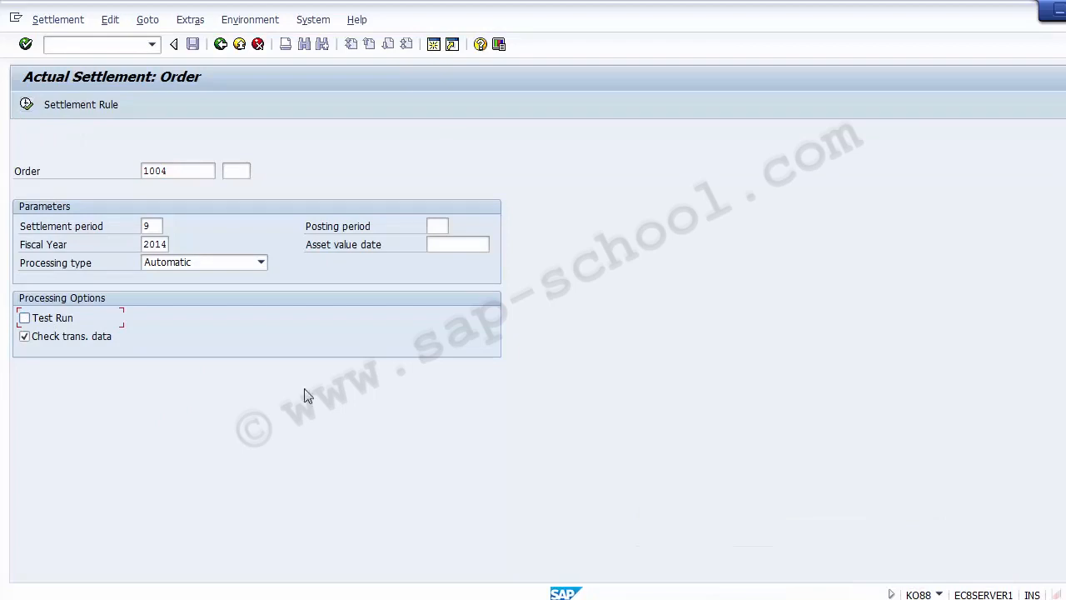
pyautogui.click(46, 343)
pyautogui.click(45, 343)
pyautogui.click(56, 326)
pyautogui.press('space')
pyautogui.click(27, 105)
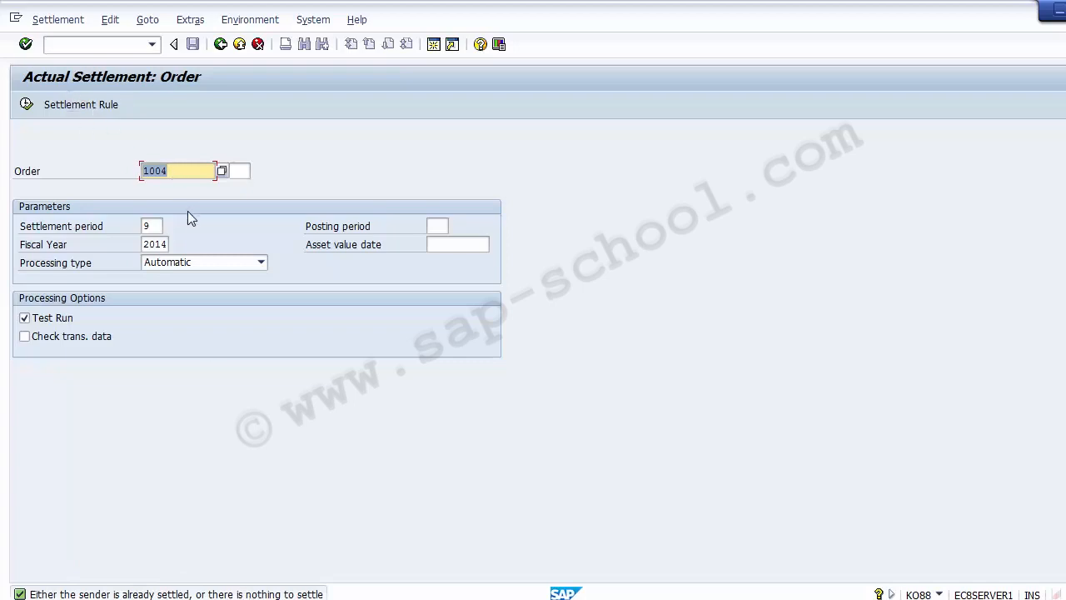
# Turn off Test Run again for settlement period 9 and exit the actual settlement without executing it
pyautogui.click(157, 227)
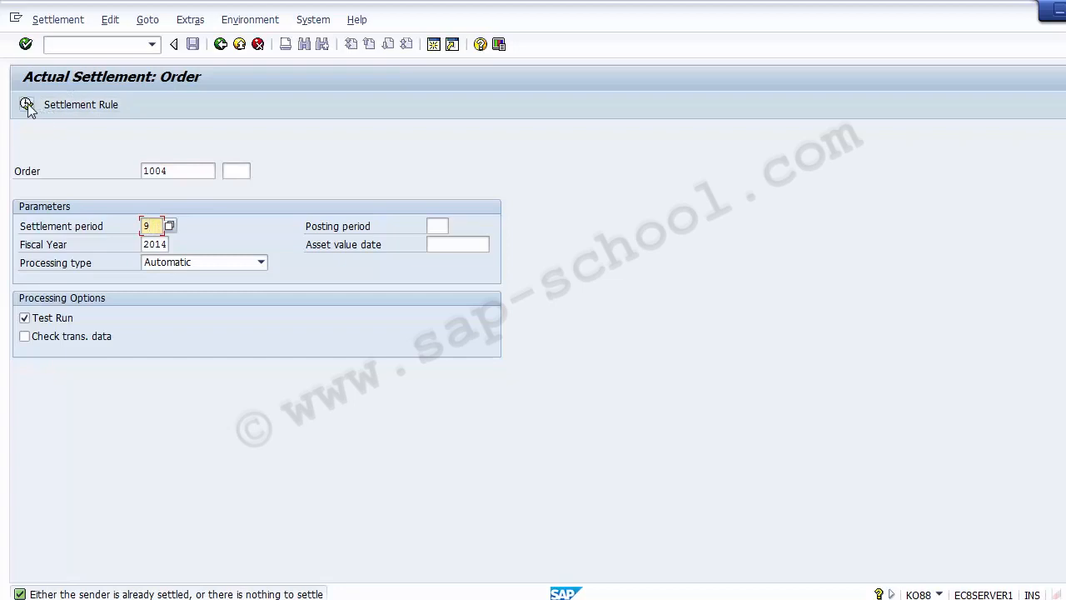
pyautogui.click(54, 320)
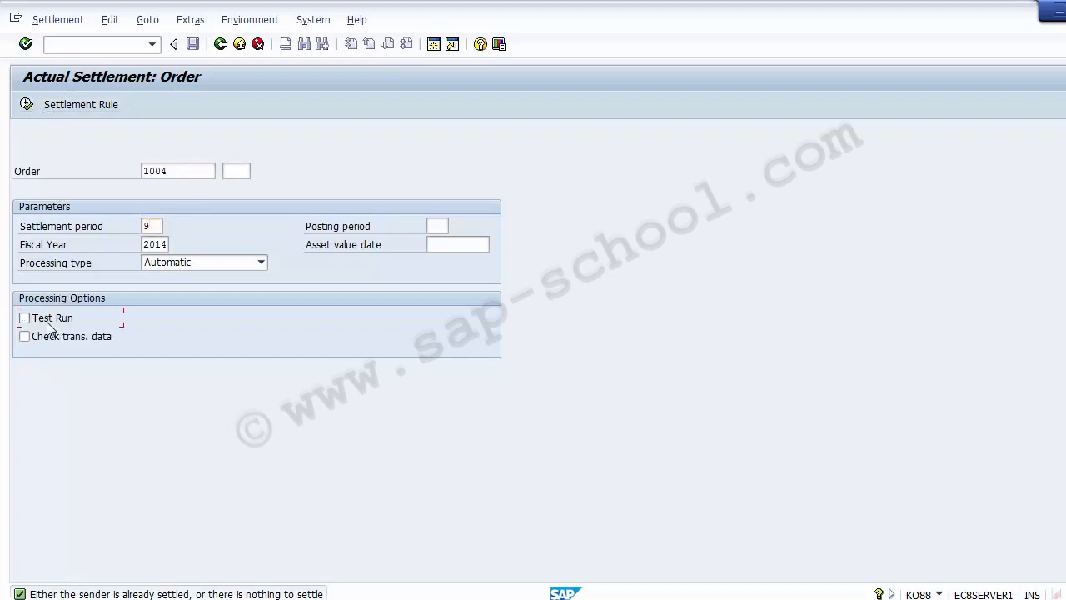
pyautogui.click(240, 44)
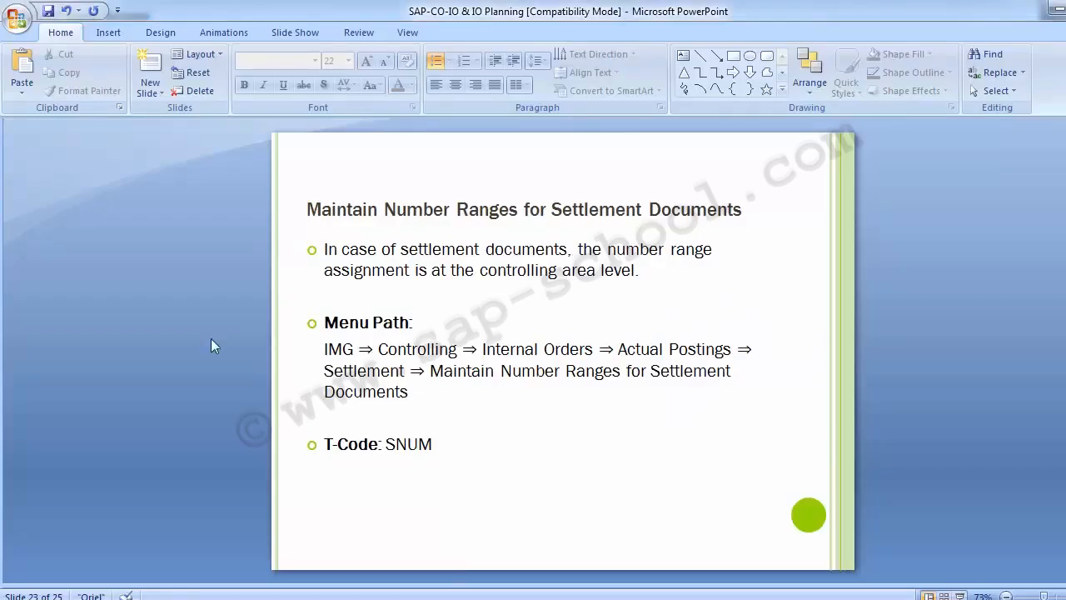
# Copy the cost elements report code S_ALR_87012996 from the PowerPoint Unit Testing slide and open that transaction in SAP
pyautogui.scroll(-1, 211, 338)
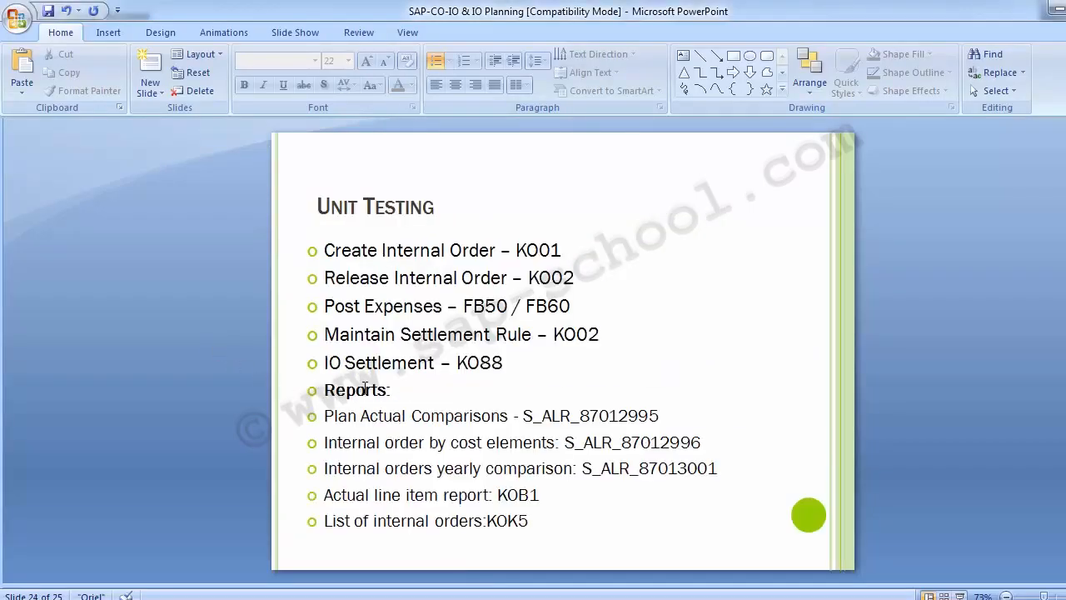
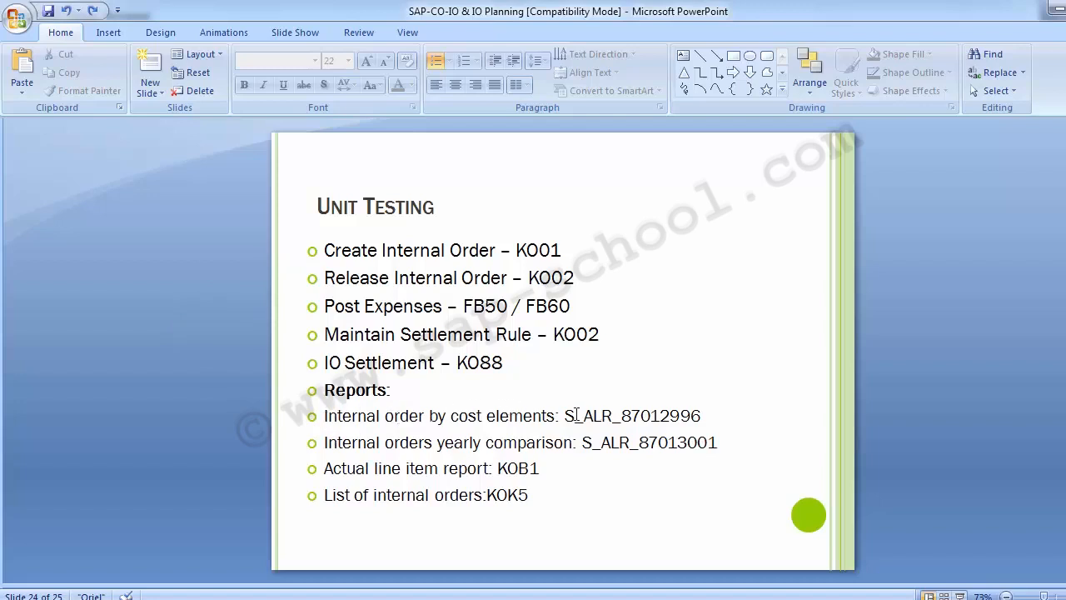
pyautogui.moveTo(568, 416); pyautogui.dragTo(707, 415)
pyautogui.hotkey('ctrl', 'c')
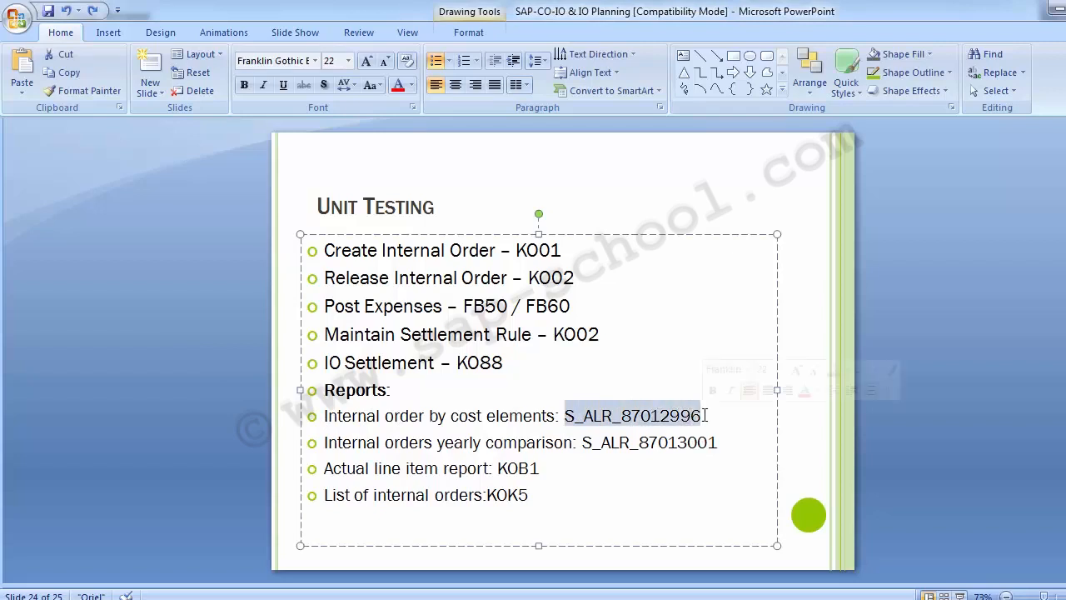
pyautogui.click(409, 593)
pyautogui.click(400, 574)
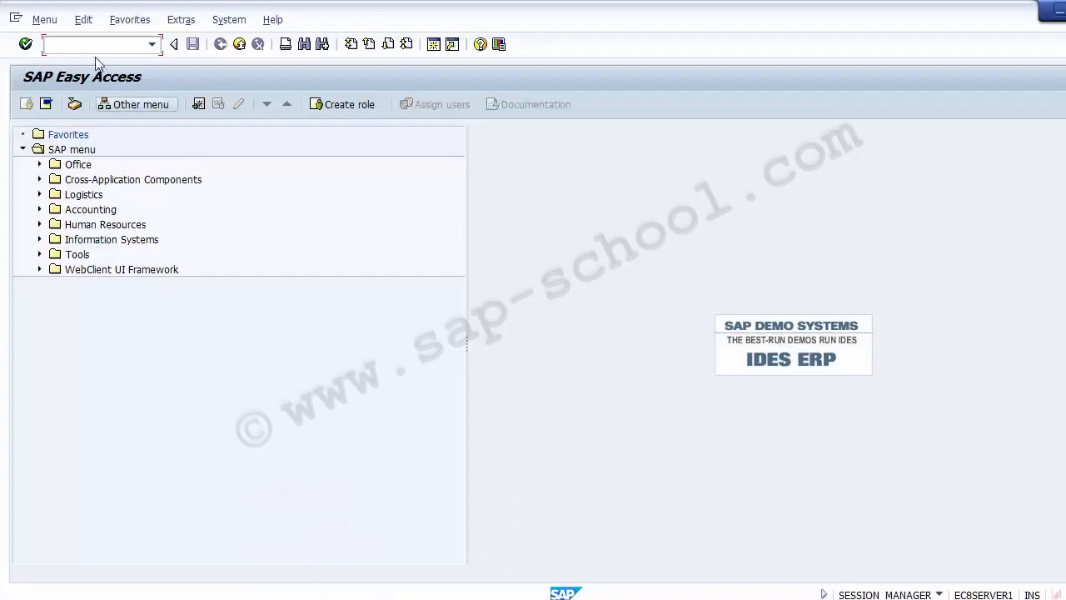
pyautogui.hotkey('ctrl', 'v')
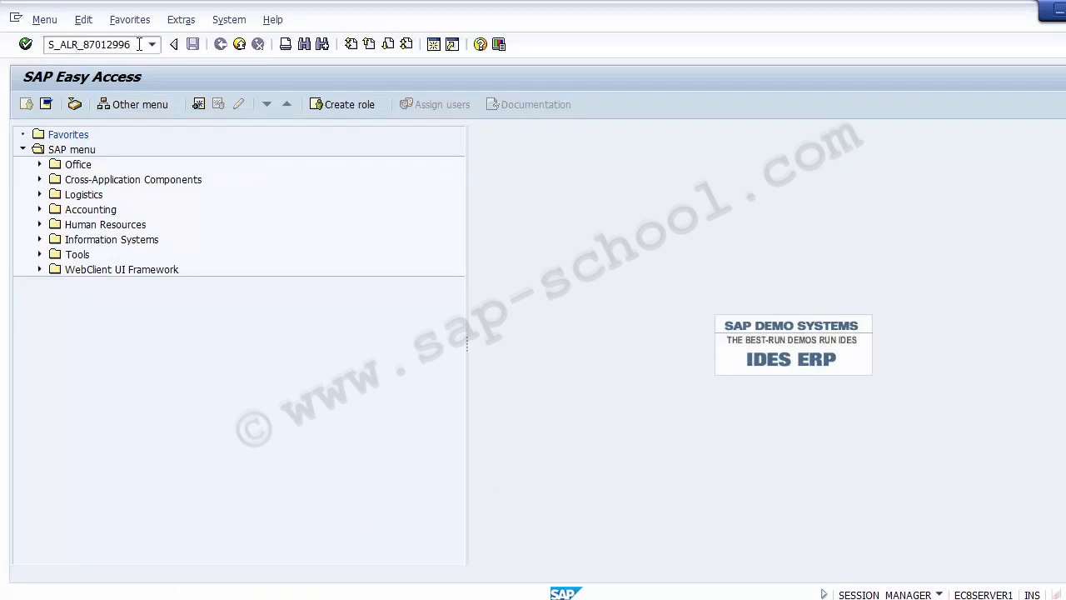
pyautogui.press('Return')
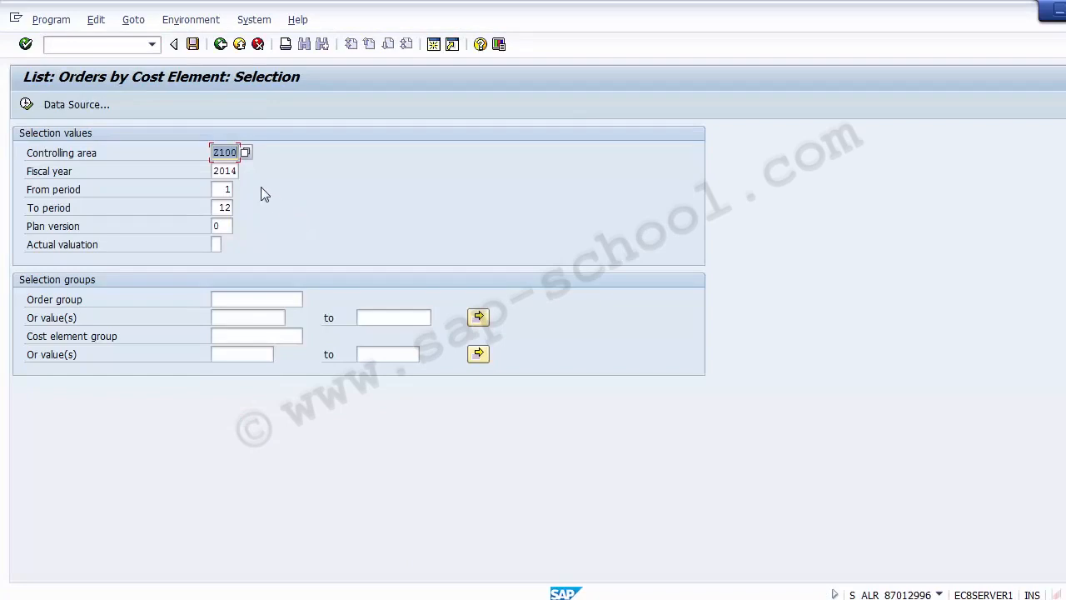
# Run the Orders by Cost Element report for controlling area Z100, fiscal year 2014, periods 1 to 12 and plan version 0
pyautogui.click(234, 171)
pyautogui.click(232, 189)
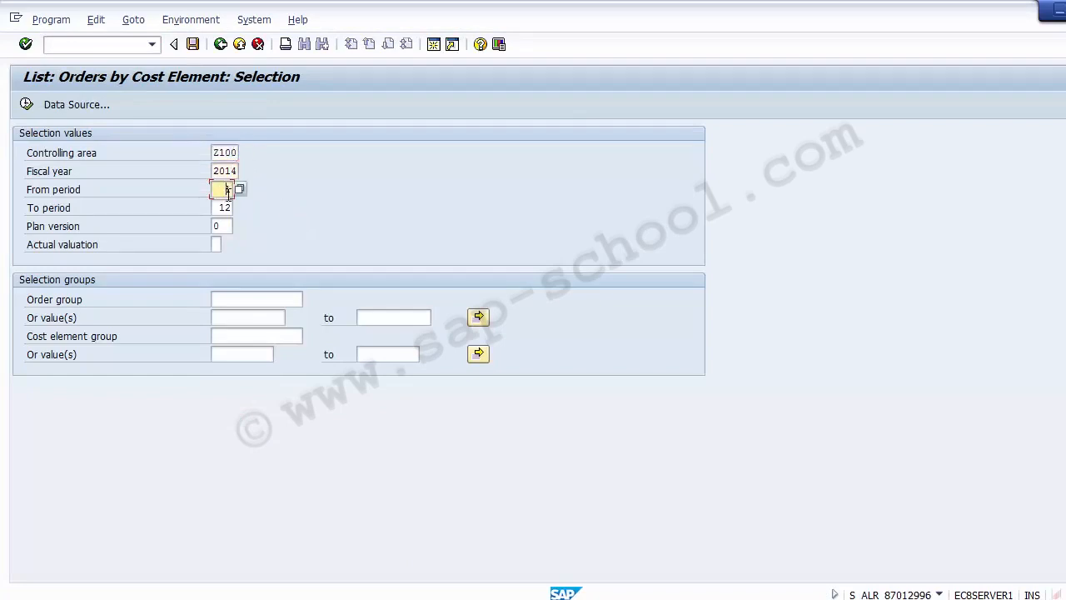
pyautogui.click(225, 208)
pyautogui.click(226, 226)
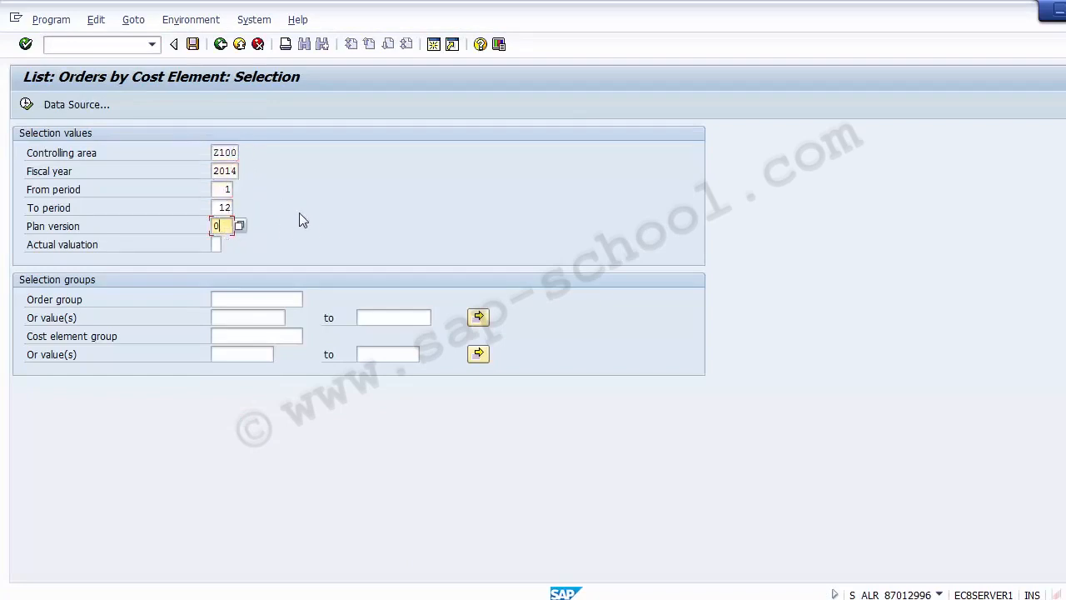
pyautogui.click(27, 106)
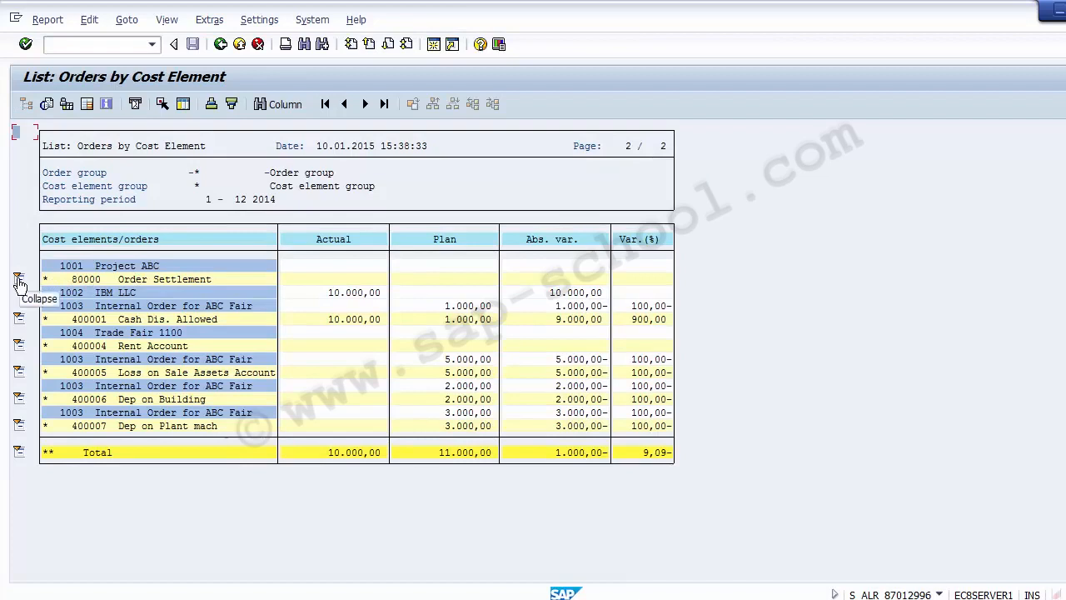
# Examine the Actual and Plan columns and the cost element rows Cash Dis. Allowed and Dep on Building in the report
pyautogui.click(336, 238)
pyautogui.click(449, 241)
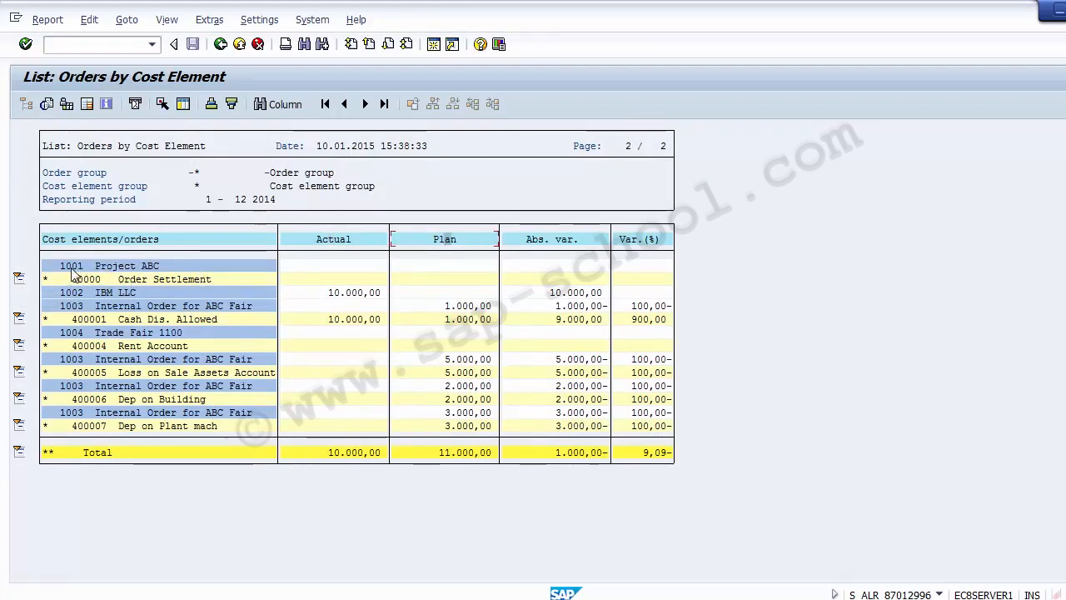
pyautogui.click(88, 323)
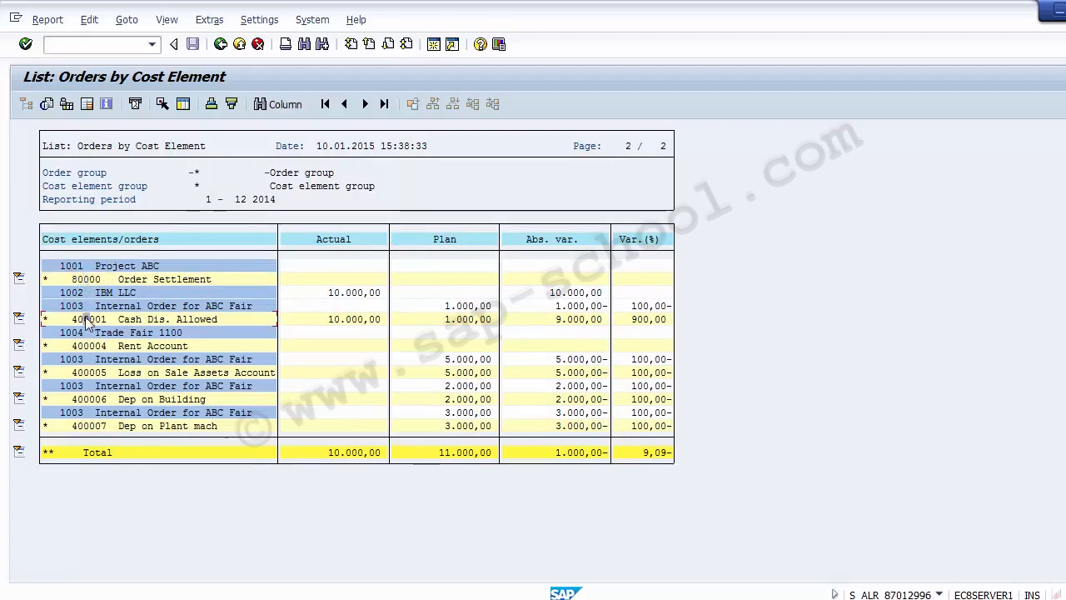
pyautogui.click(83, 400)
# Collapse the order rows under cost elements 400007, 400005, 400001 and 400004, and exit the report
pyautogui.click(18, 424)
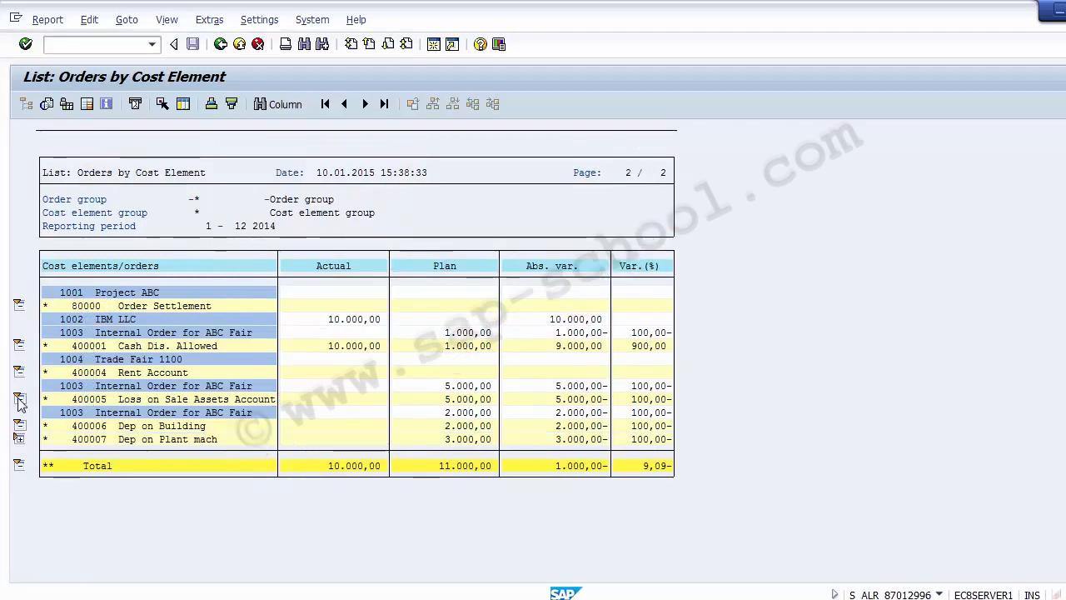
pyautogui.click(20, 400)
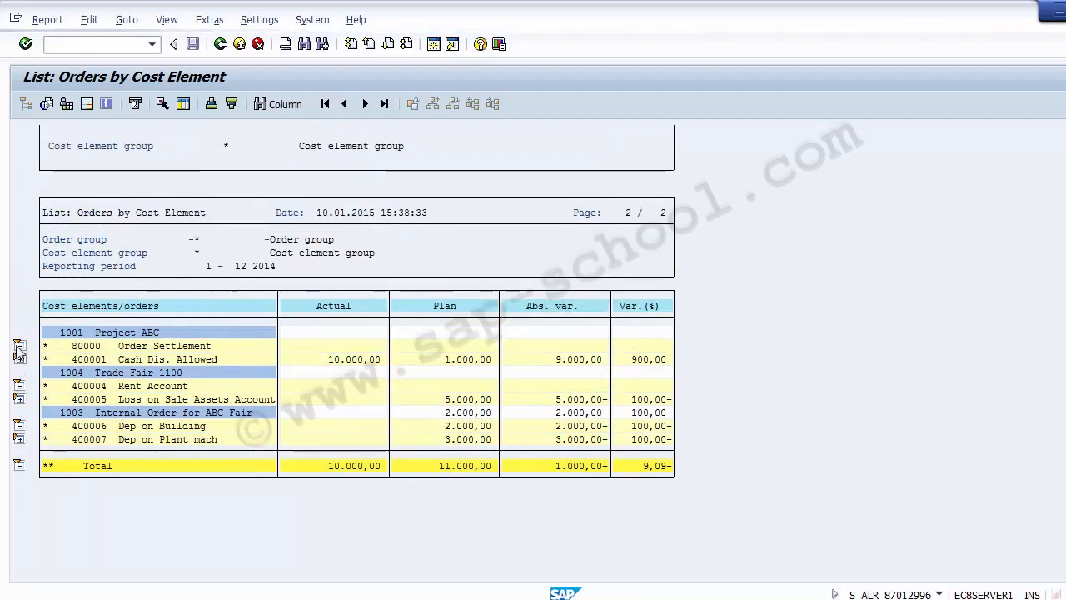
pyautogui.click(20, 345)
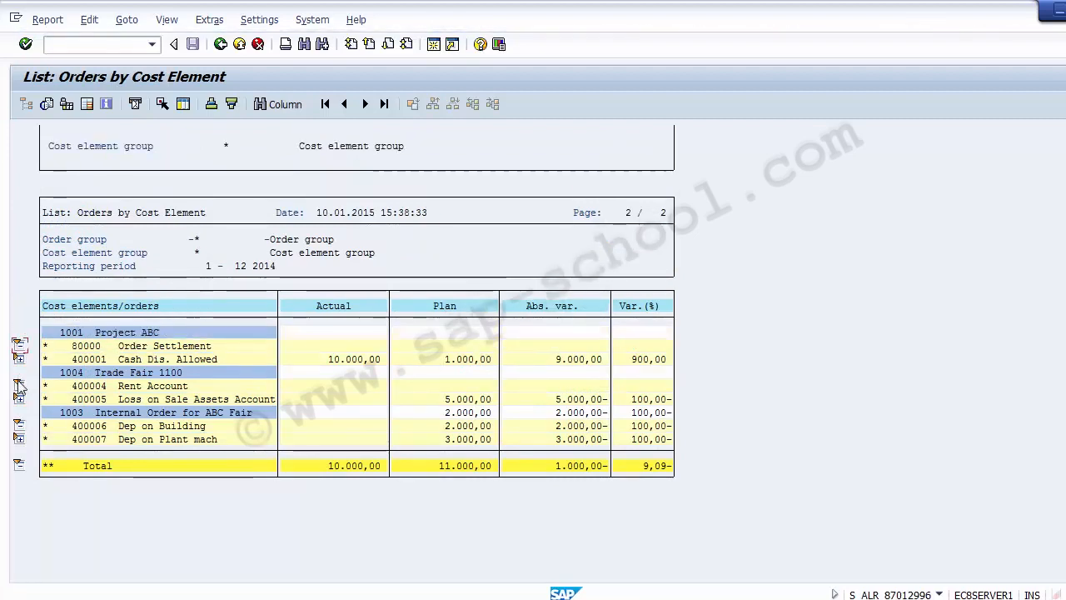
pyautogui.click(19, 386)
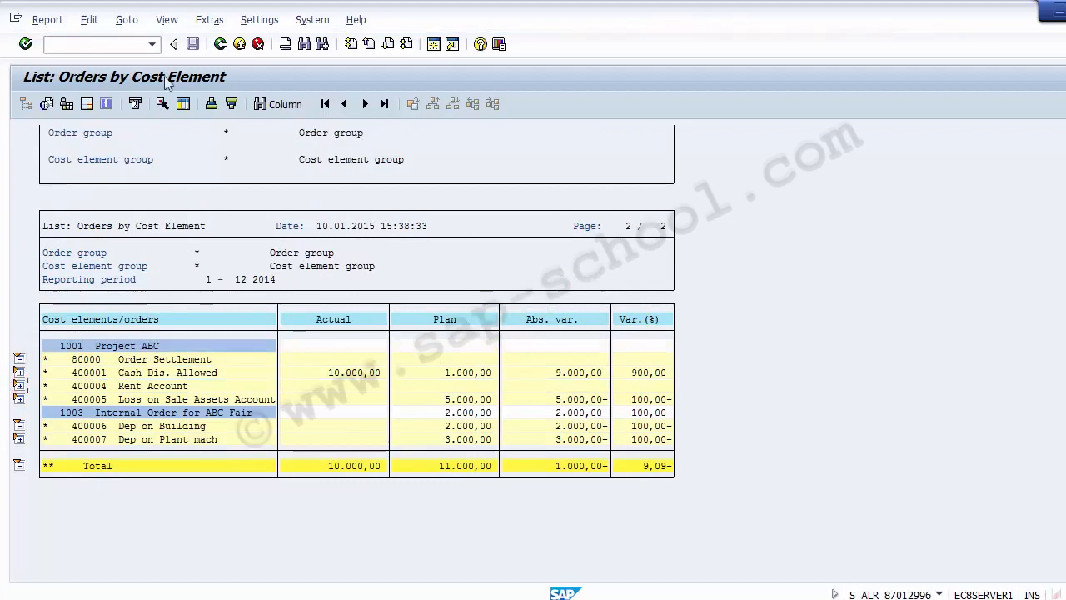
pyautogui.click(221, 45)
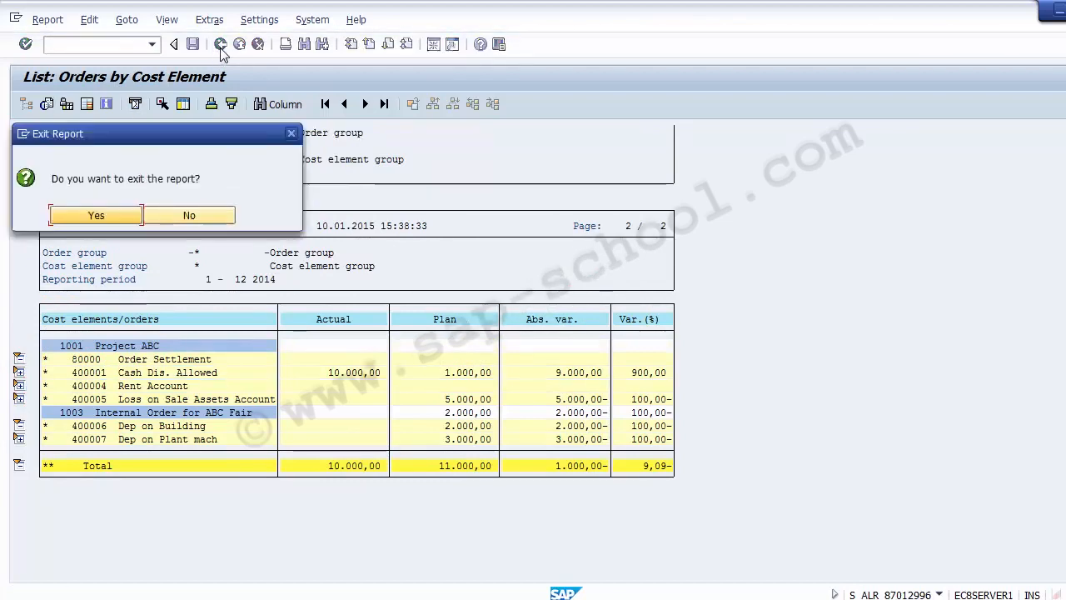
pyautogui.click(97, 216)
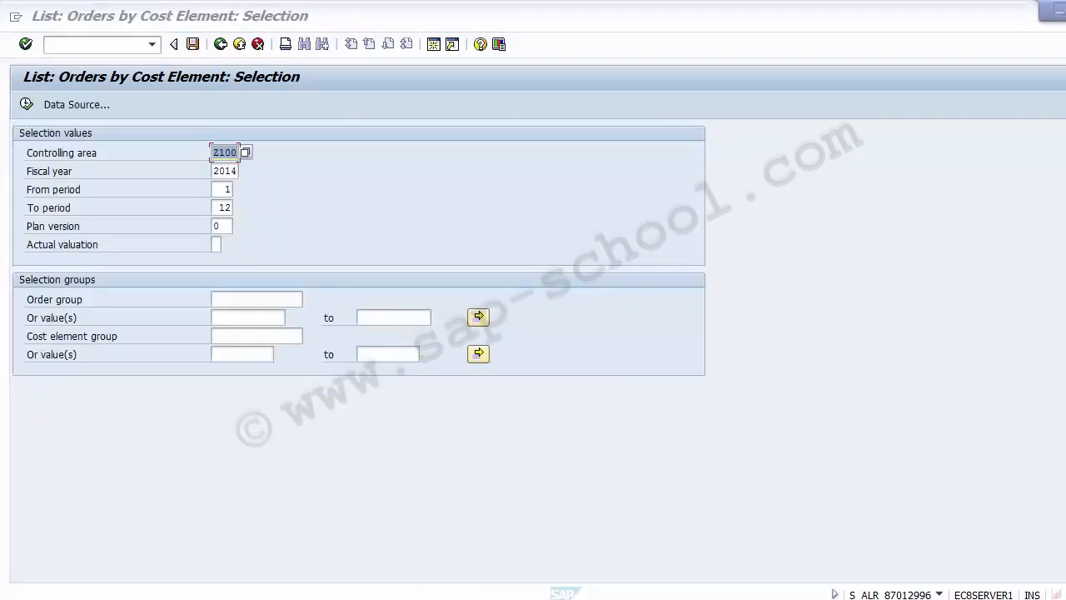
# Try to copy the yearly comparison report code S_ALR_87013001 from the PowerPoint Unit Testing slide and open that transaction in SAP
pyautogui.hotkey('alt', 'Tab')
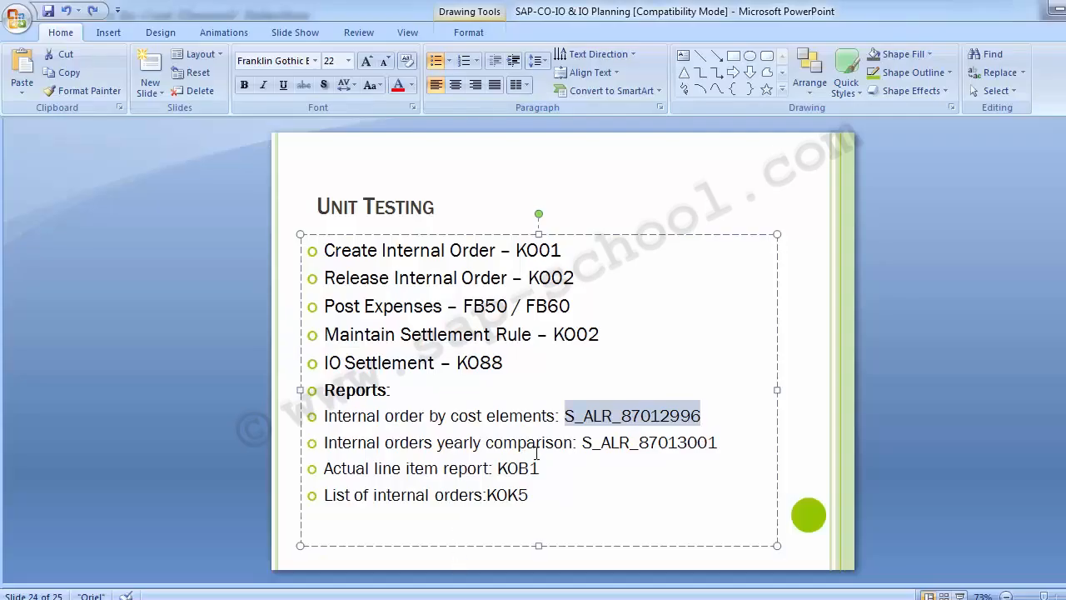
pyautogui.moveTo(583, 442); pyautogui.dragTo(638, 464)
pyautogui.hotkey('ctrl', 'c')
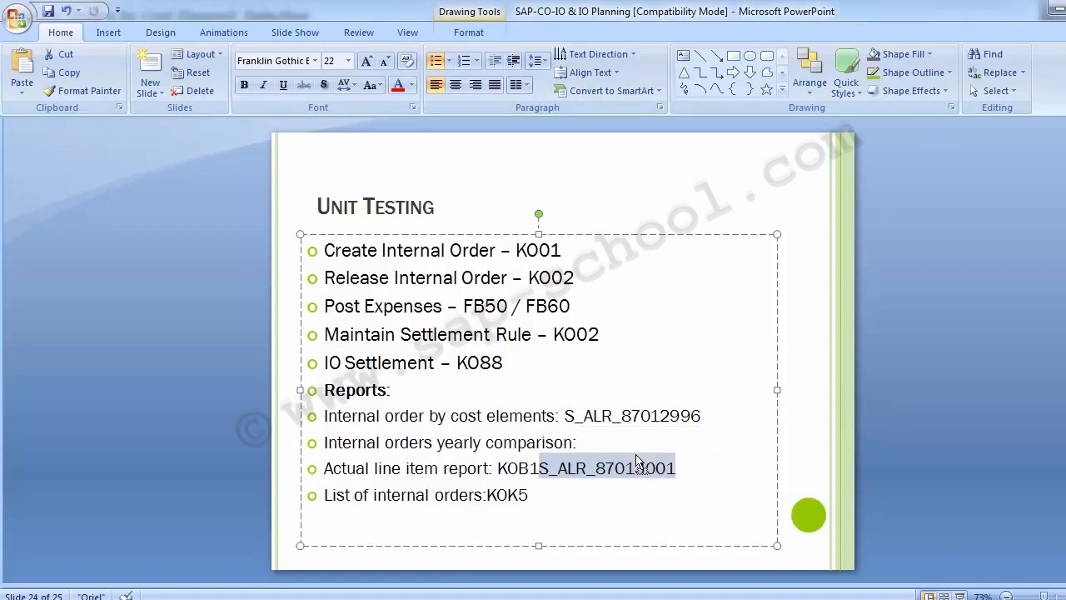
pyautogui.hotkey('ctrl', 'z')
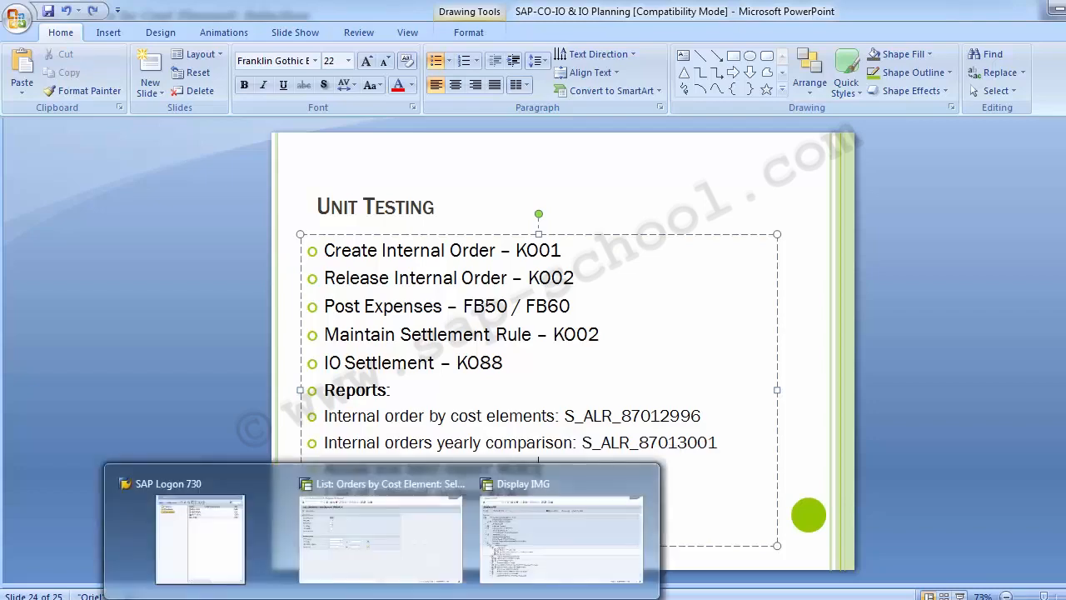
pyautogui.click(374, 519)
pyautogui.click(97, 46)
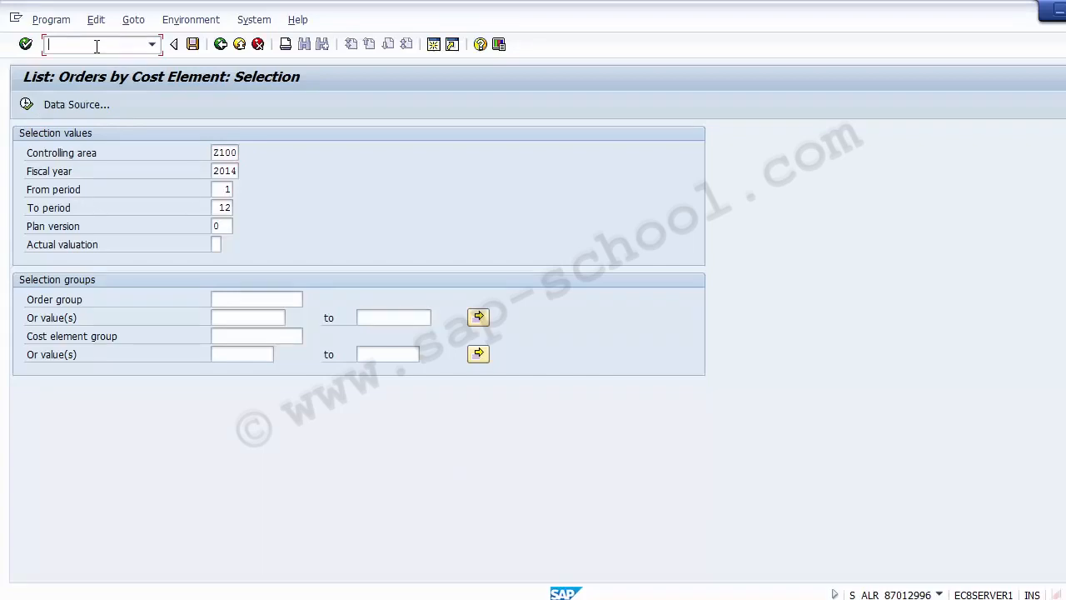
pyautogui.hotkey('ctrl', 'v')
pyautogui.press('Return')
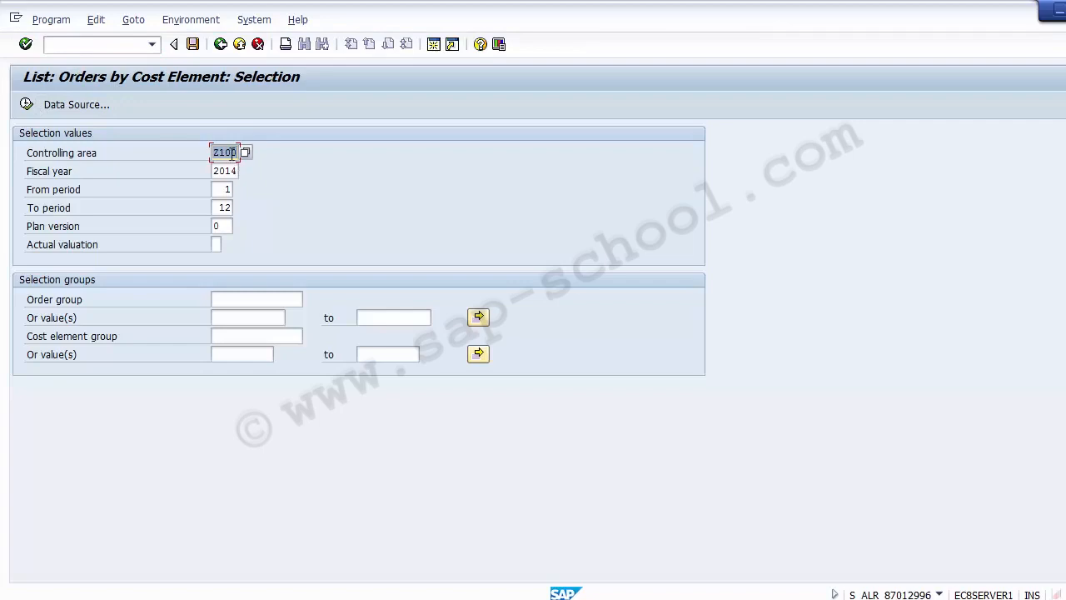
# Rerun the Orders by Cost Element report for controlling area Z100, fiscal year 2014, periods 1 to 12, and leave it
pyautogui.click(232, 153)
pyautogui.click(236, 173)
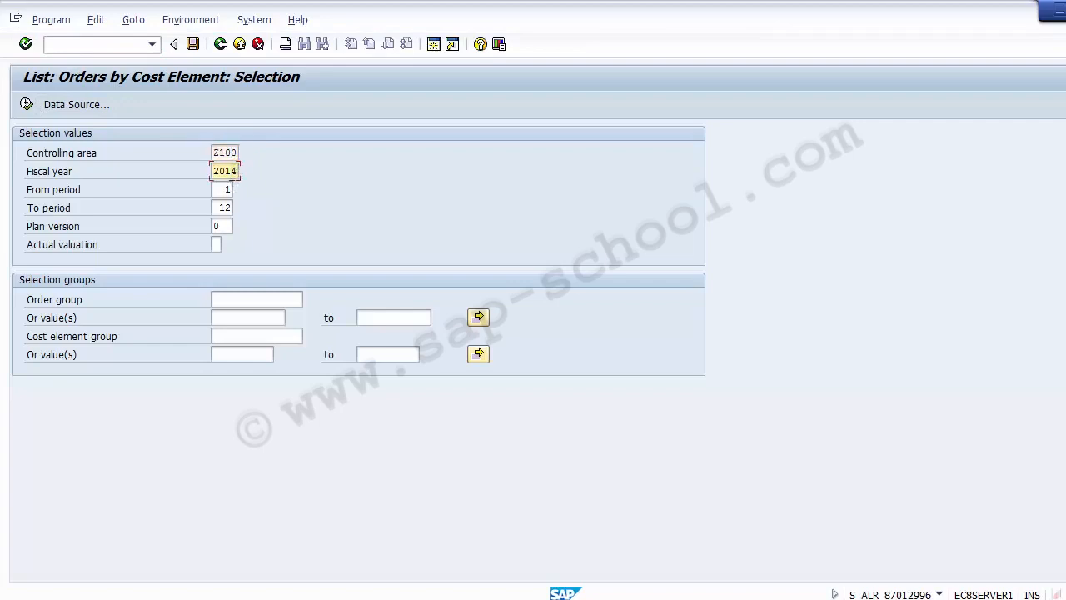
pyautogui.click(231, 188)
pyautogui.click(226, 208)
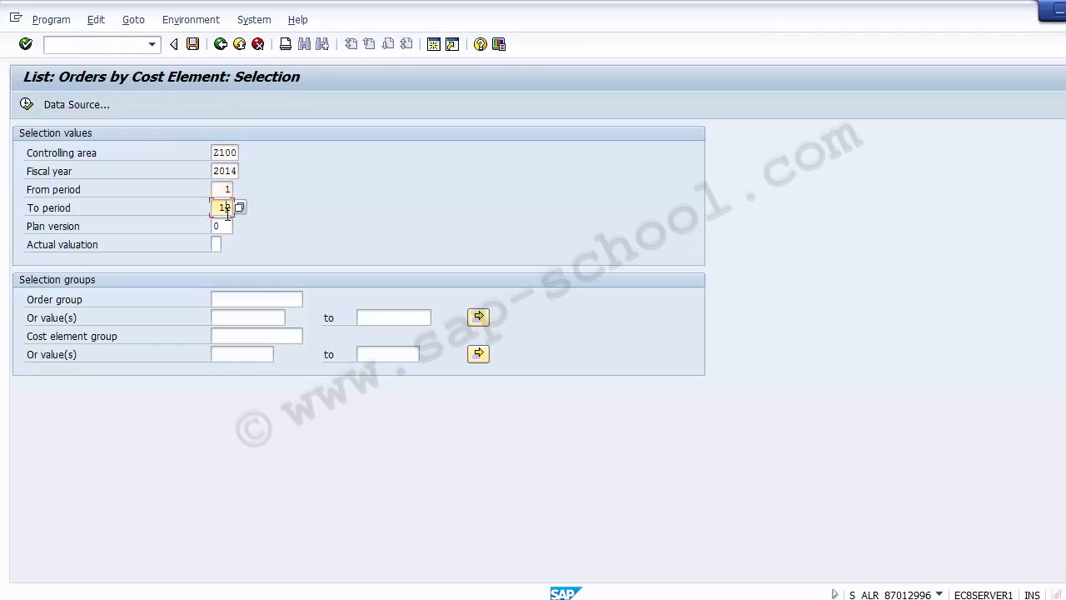
pyautogui.click(27, 104)
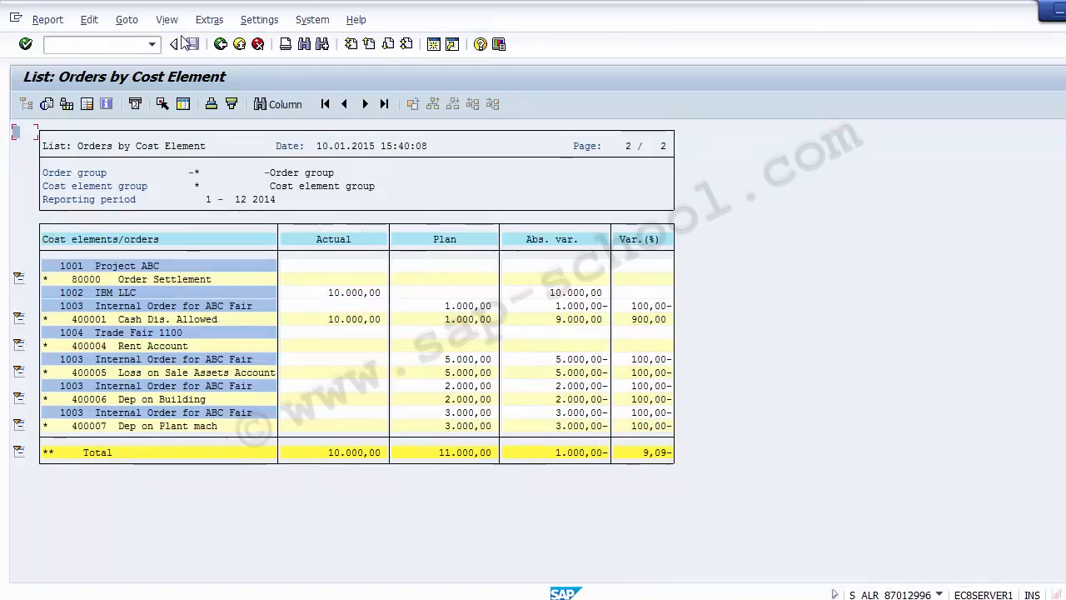
pyautogui.click(222, 46)
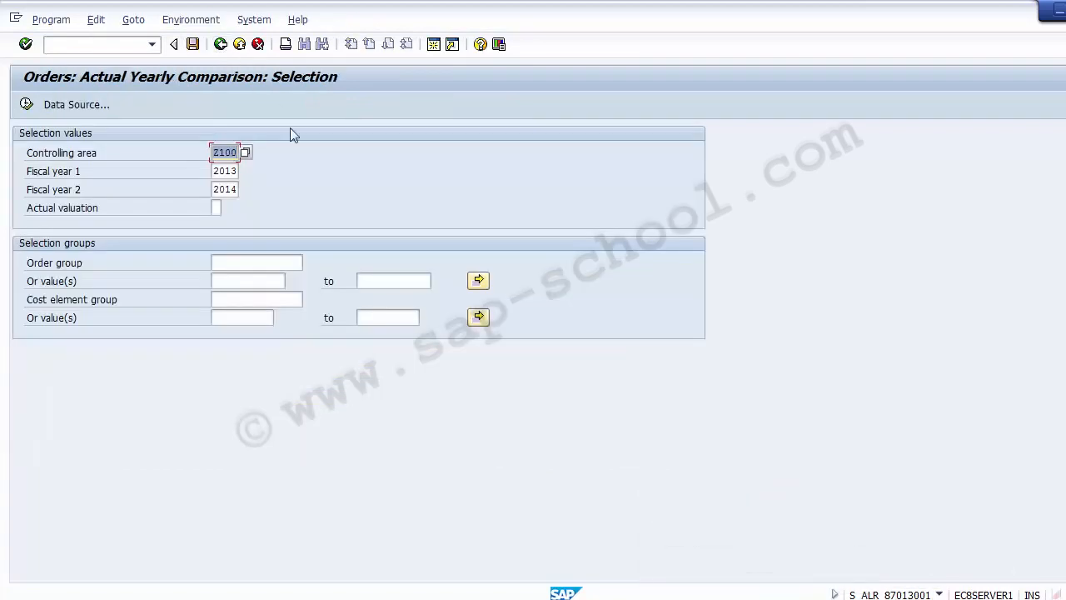
# Open the internal orders yearly comparison report with transaction S_ALR_87013001
pyautogui.click(99, 43)
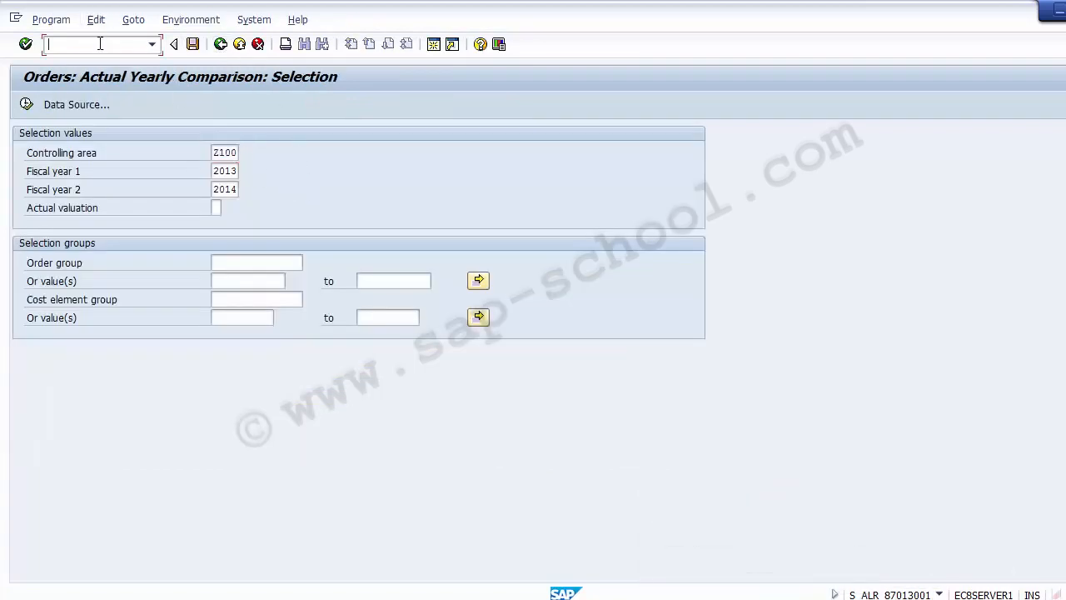
pyautogui.click(151, 44)
pyautogui.click(119, 59)
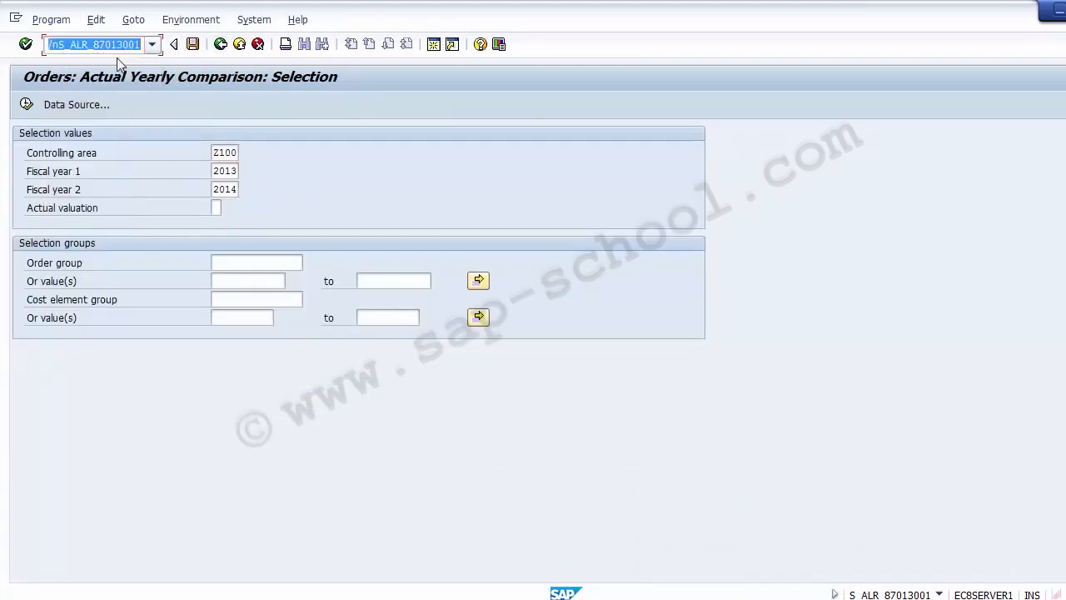
pyautogui.press('Return')
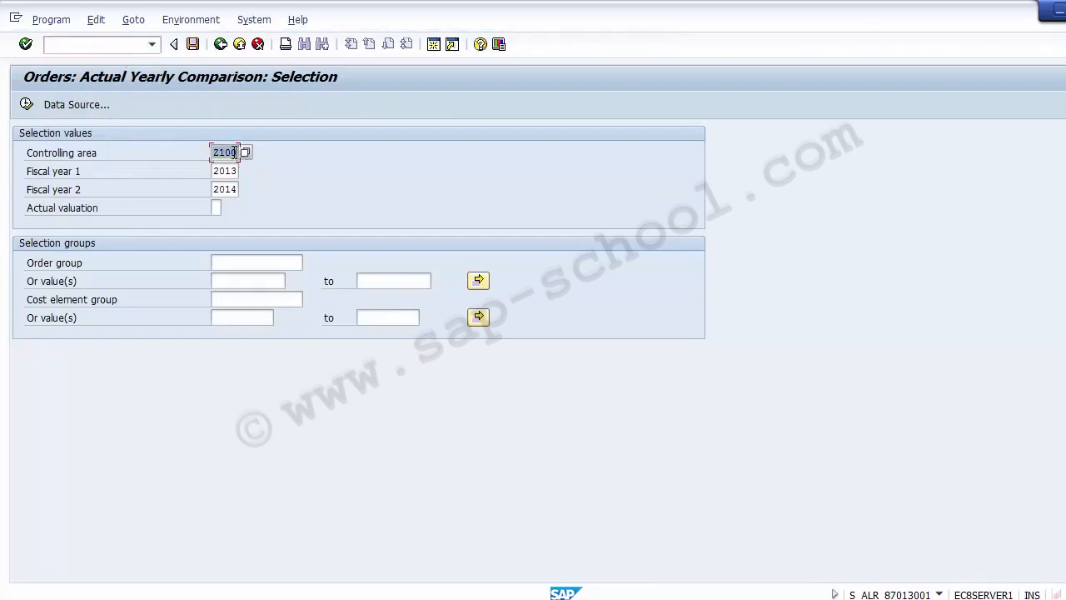
# Run the Actual Yearly Comparison report for controlling area Z100 with fiscal year 1 as 2013 and fiscal year 2 as 2014
pyautogui.click(234, 153)
pyautogui.click(235, 170)
pyautogui.click(234, 189)
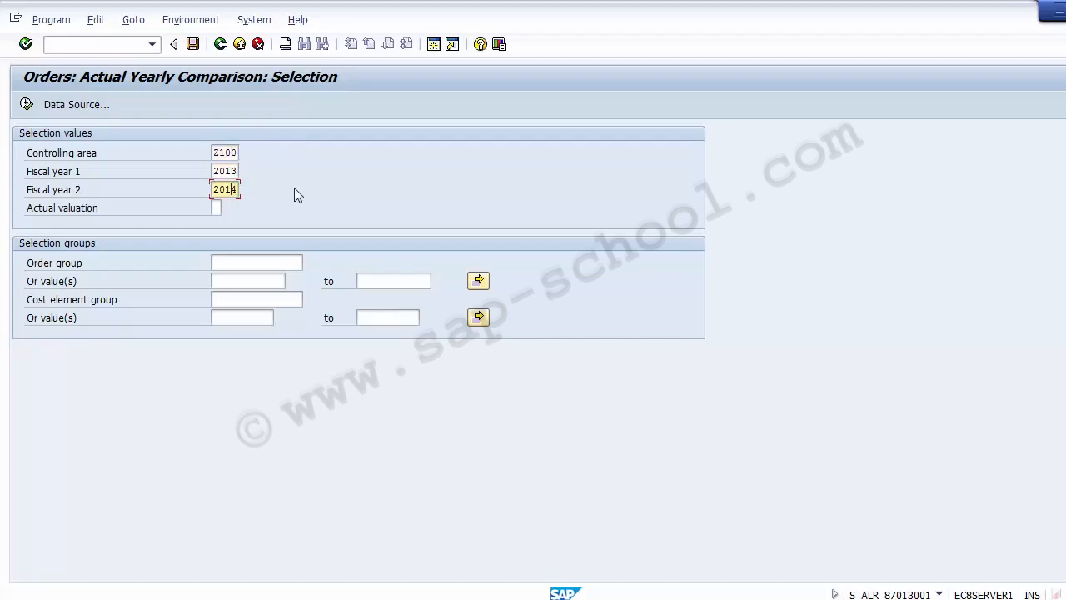
pyautogui.click(26, 105)
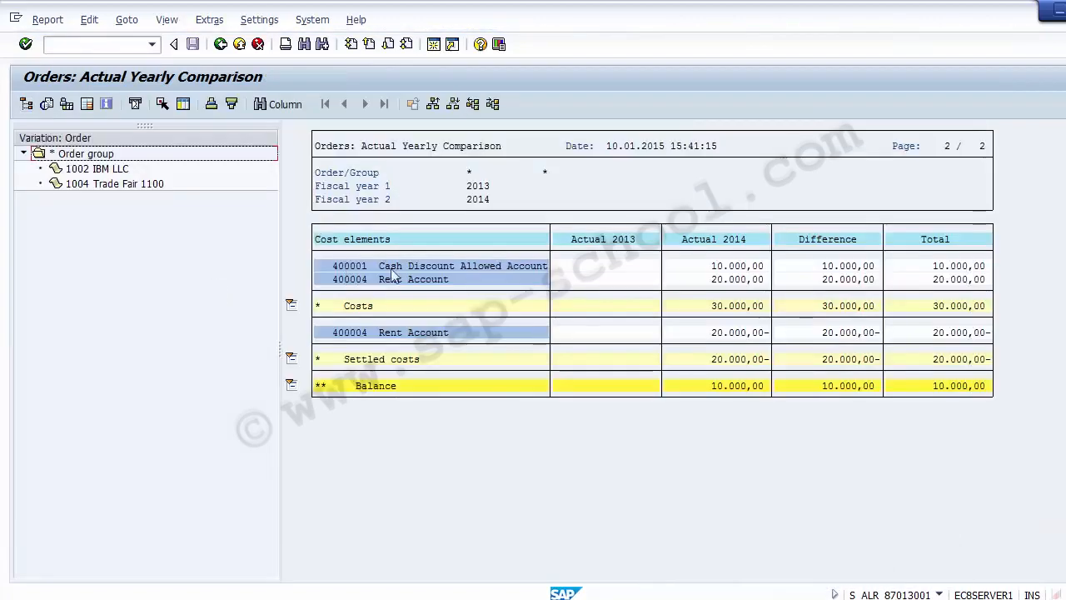
# Examine the Actual 2013 column and the overall order group in the yearly comparison report
pyautogui.click(619, 241)
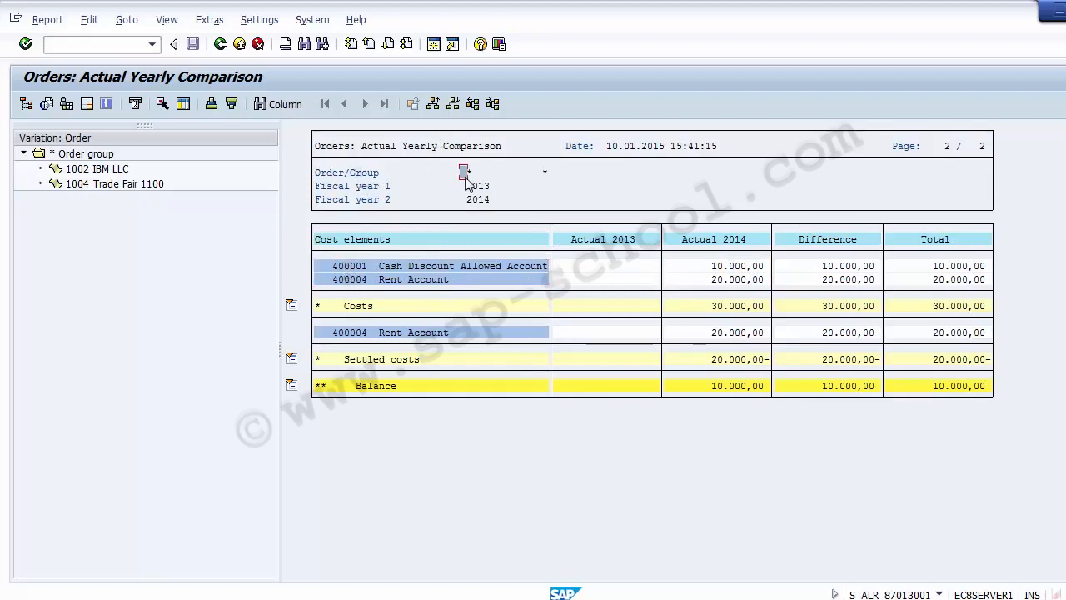
pyautogui.click(117, 153)
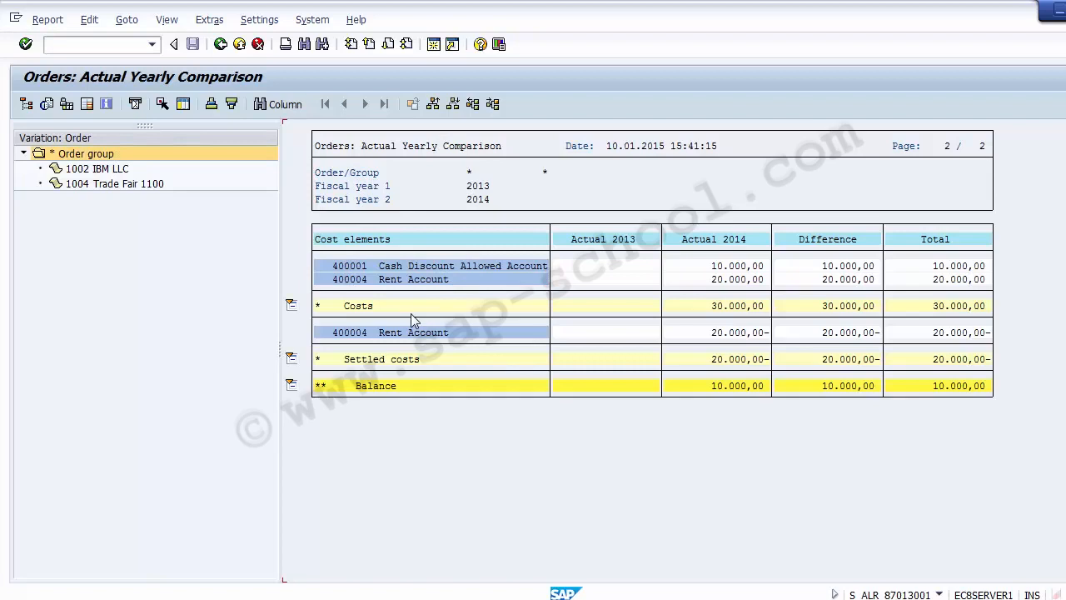
pyautogui.click(83, 156)
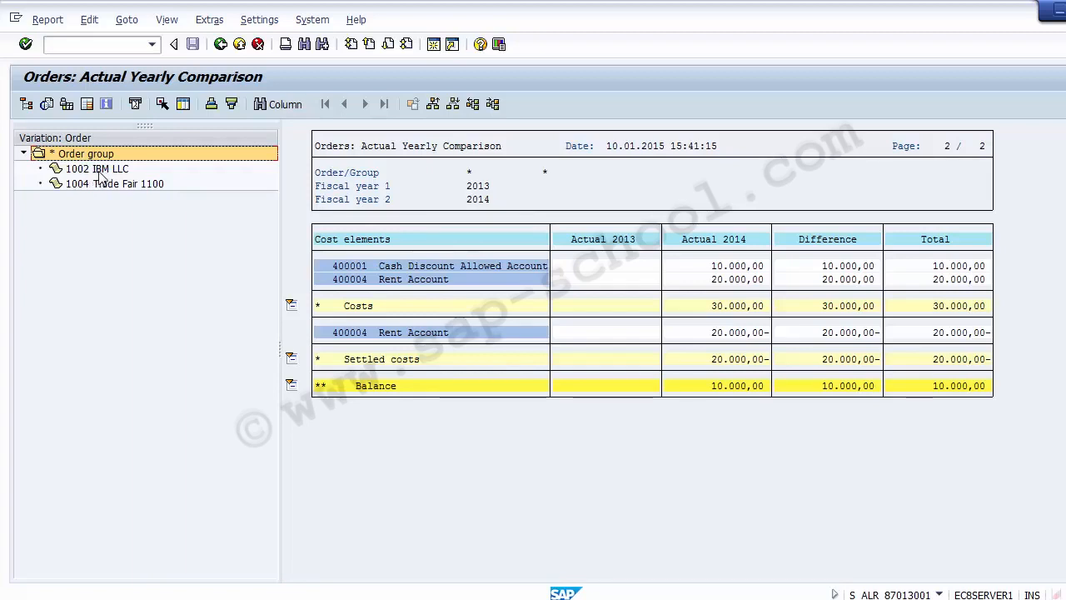
# Display the yearly comparison for the IBM LLC order and examine its Cash Discount Allowed Account row and Actual 2014 amount
pyautogui.click(97, 169)
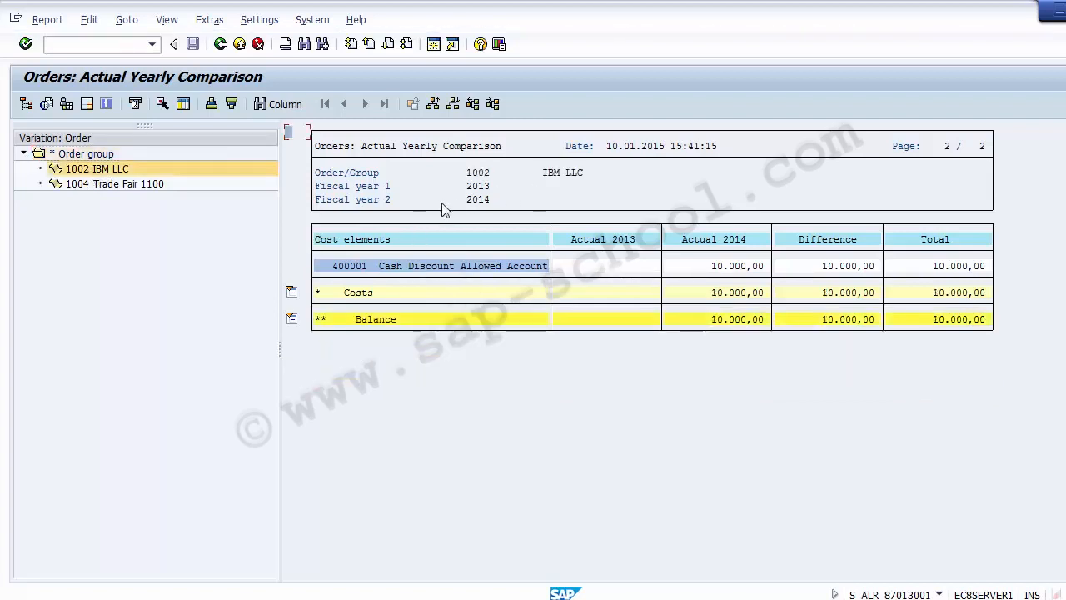
pyautogui.click(369, 176)
pyautogui.click(480, 179)
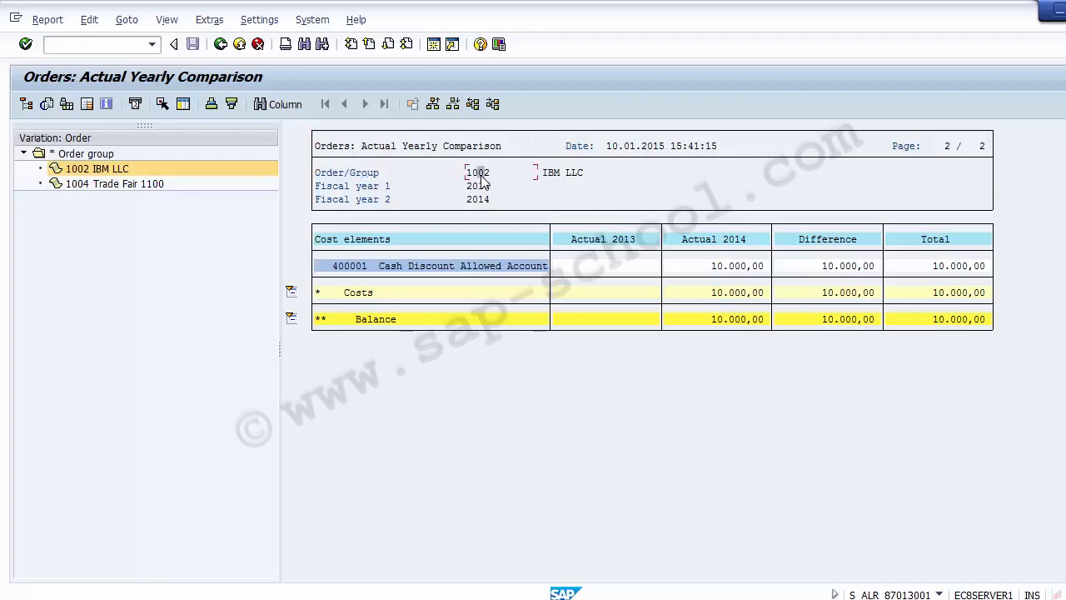
pyautogui.click(547, 182)
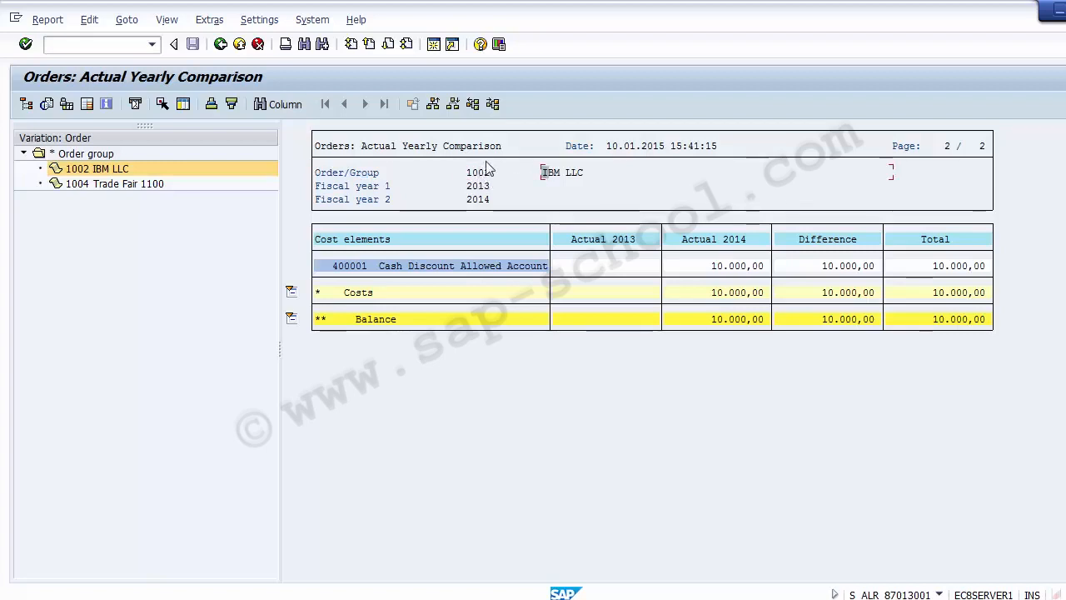
pyautogui.click(339, 271)
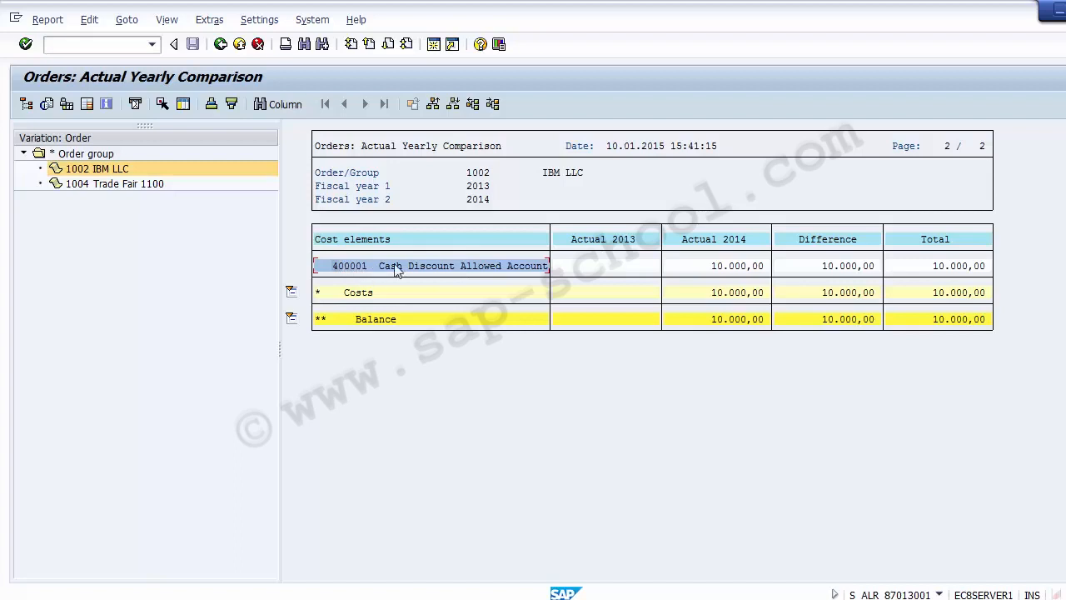
pyautogui.click(702, 239)
pyautogui.click(742, 270)
# Display the yearly comparison for the Trade Fair 1100 order and examine its settled Rent Account amount for 2014
pyautogui.click(92, 188)
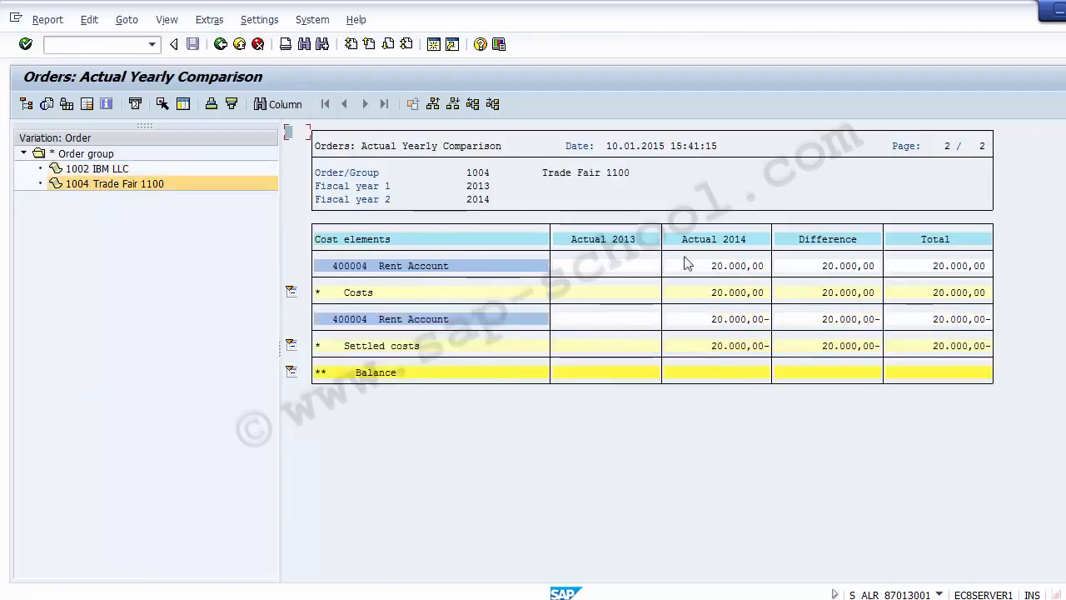
pyautogui.click(741, 319)
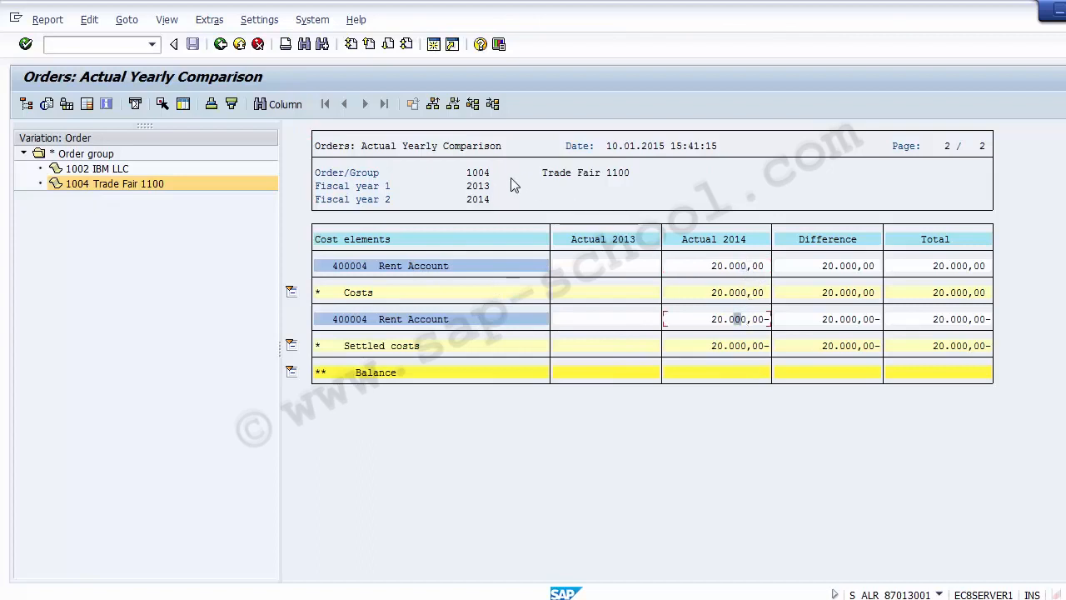
pyautogui.click(479, 177)
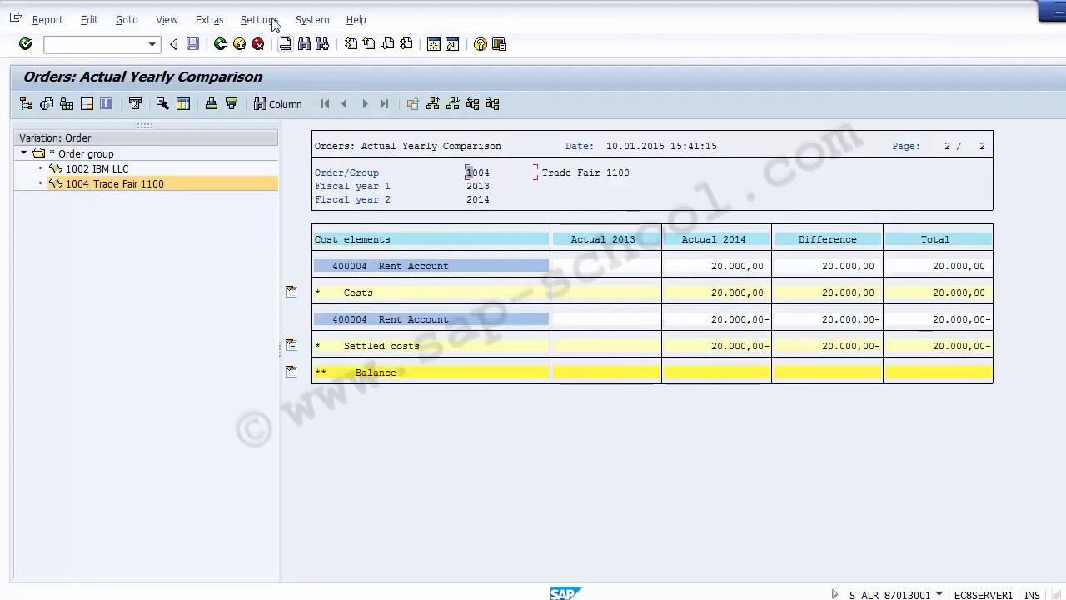
# Exit the yearly comparison report and its selection screen to return to SAP Easy Access
pyautogui.click(239, 44)
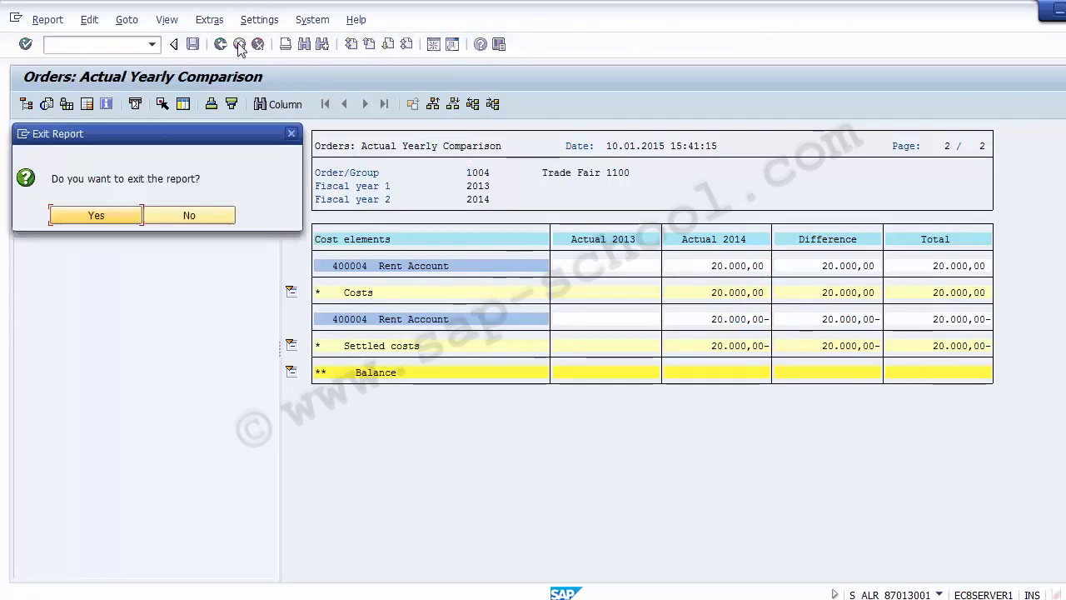
pyautogui.click(96, 215)
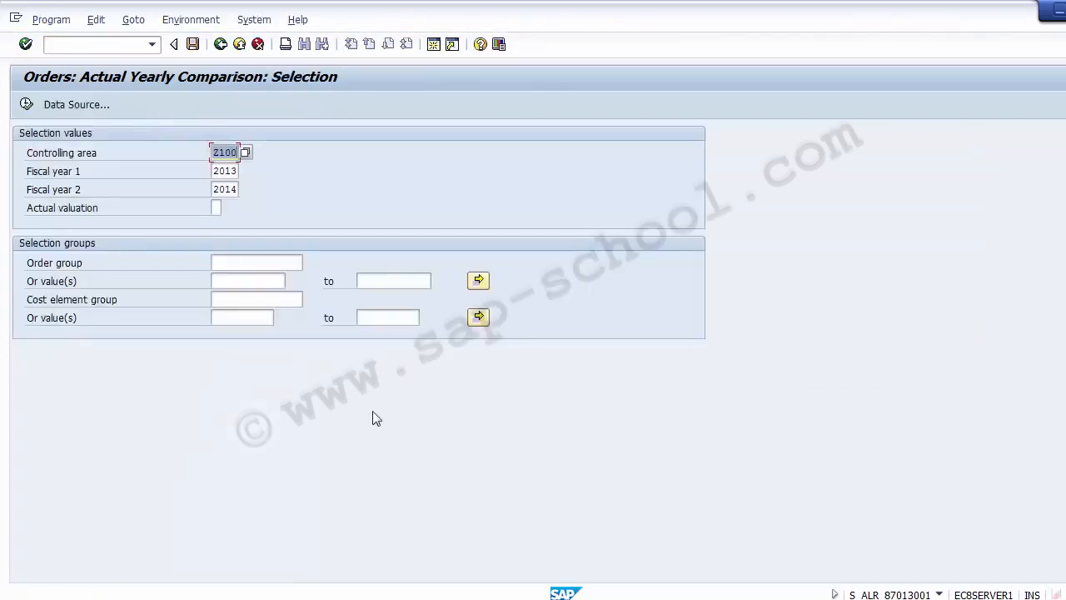
pyautogui.click(239, 44)
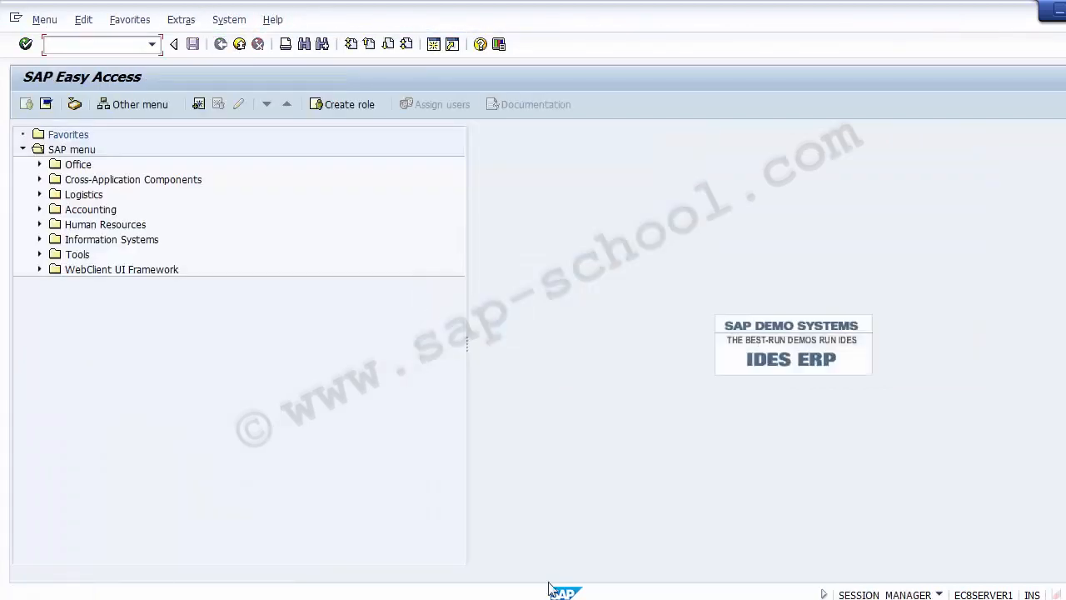
# Look up the actual line item report code on the PowerPoint Unit Testing slide and open transaction KOB1 in SAP
pyautogui.click(491, 590)
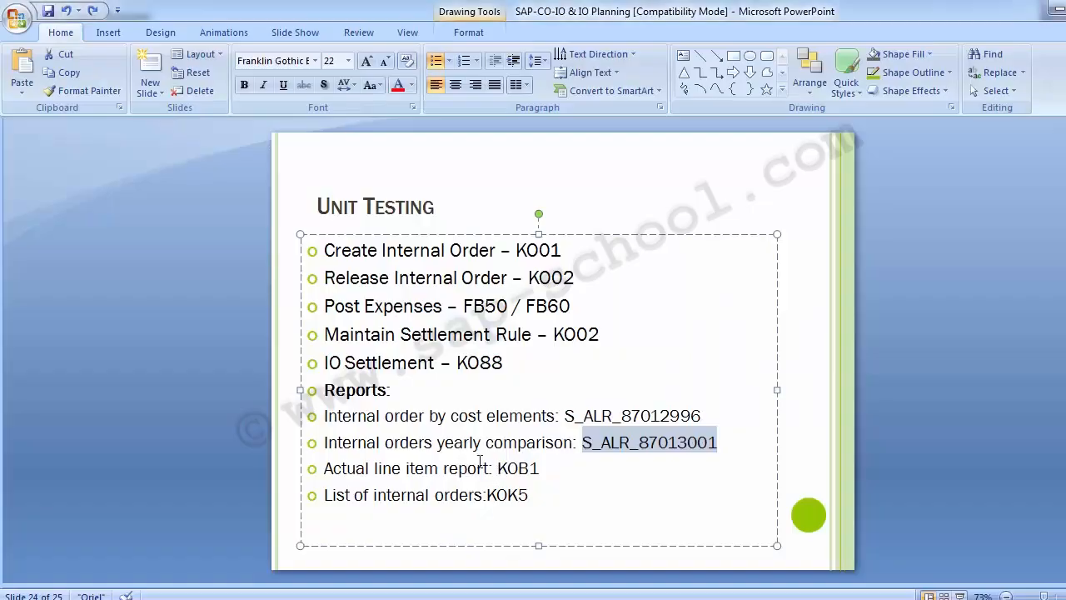
pyautogui.click(328, 469)
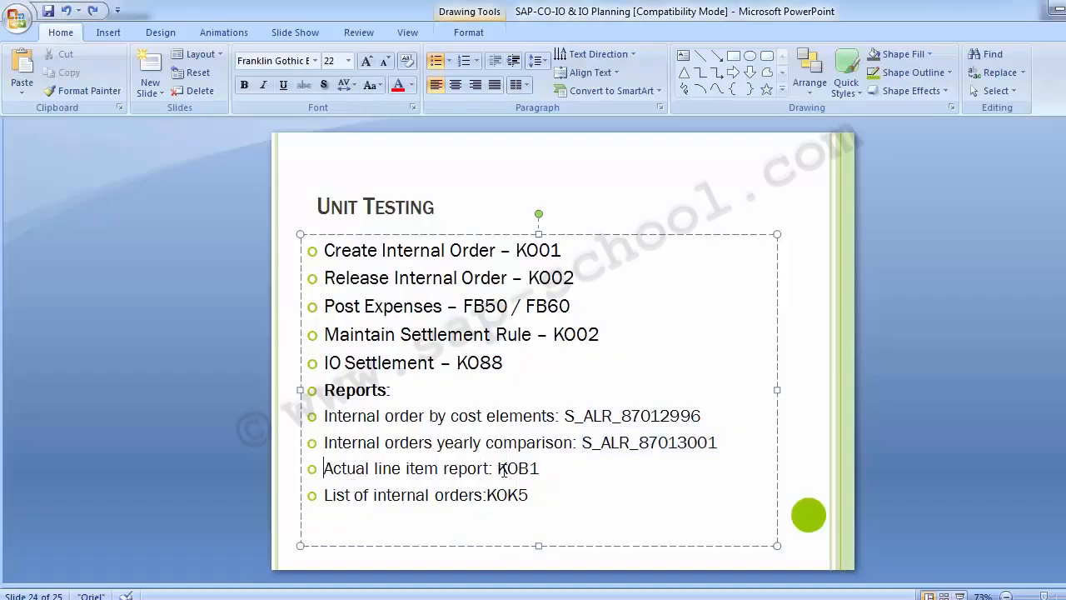
pyautogui.hotkey('alt', 'Tab')
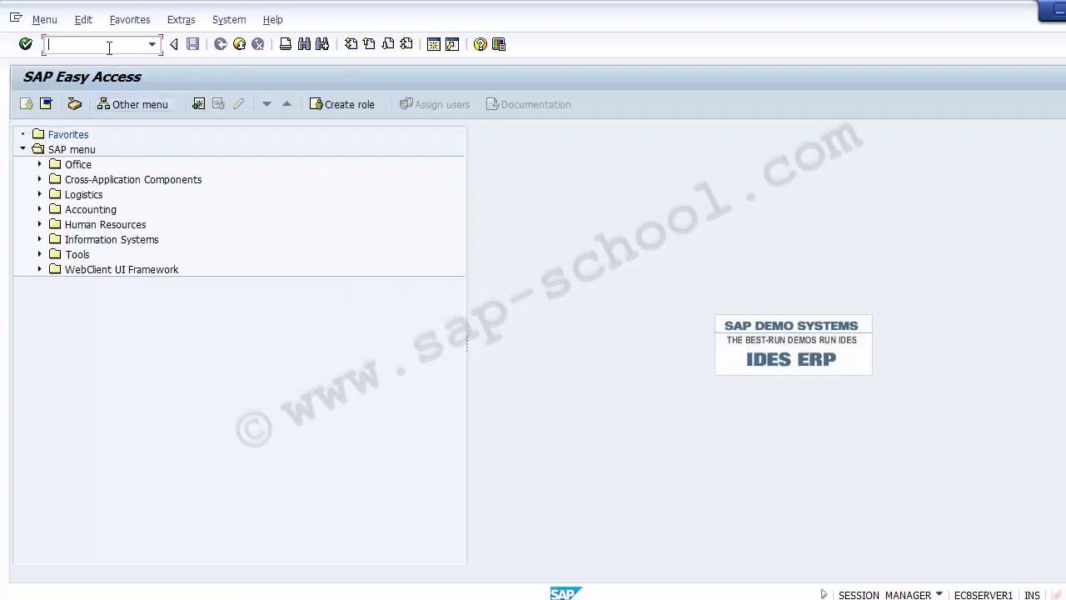
pyautogui.write('KOB1')
pyautogui.press('Return')
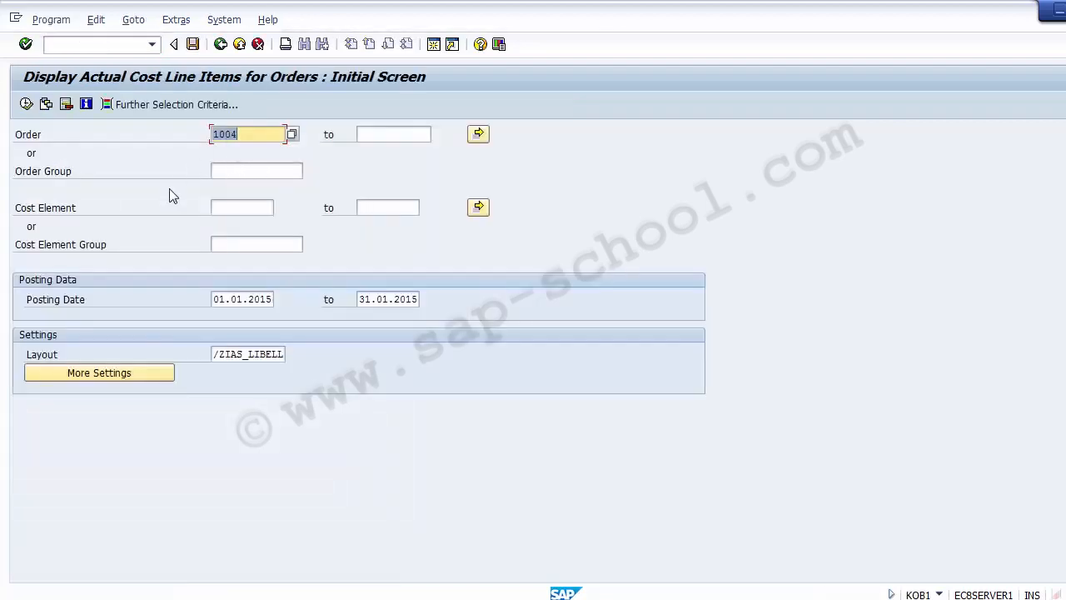
# Review the order, order group, cost element, cost element group and posting date selection fields of the line item report
pyautogui.click(241, 142)
pyautogui.click(242, 171)
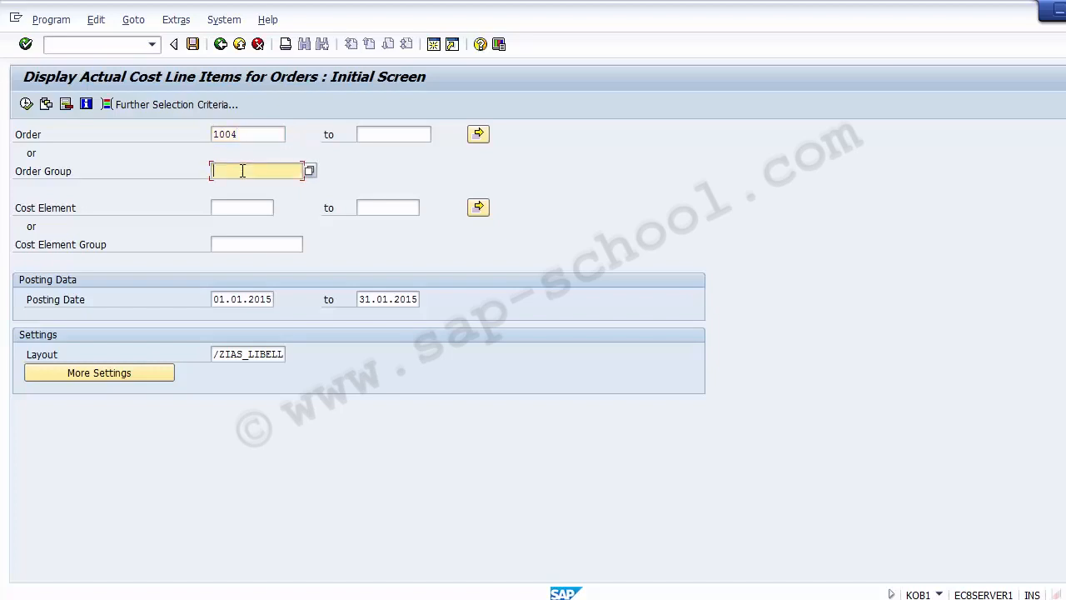
pyautogui.click(244, 205)
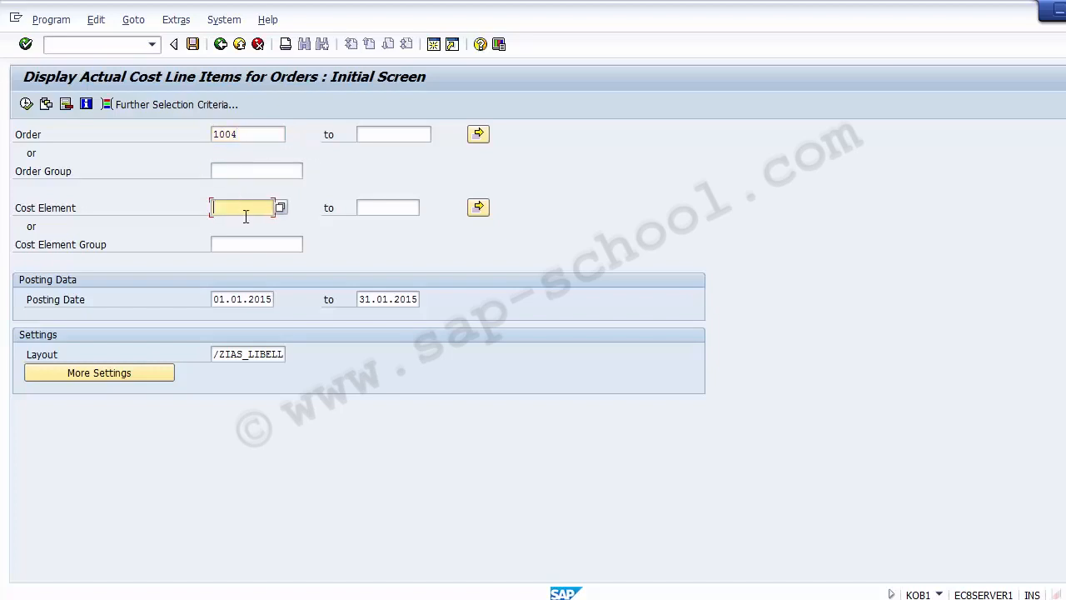
pyautogui.click(248, 244)
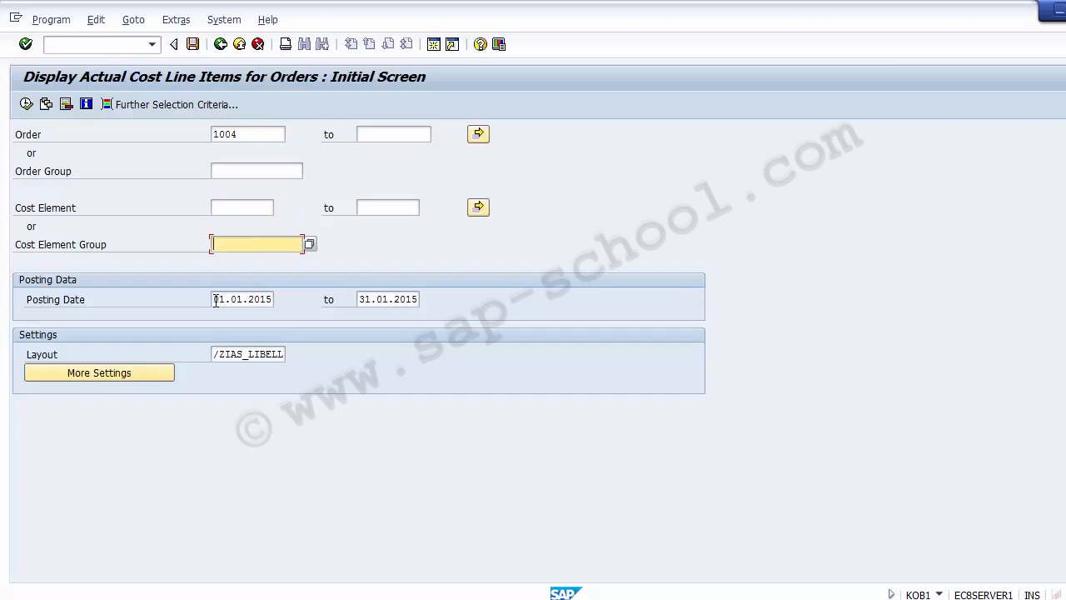
pyautogui.moveTo(215, 300); pyautogui.dragTo(442, 305)
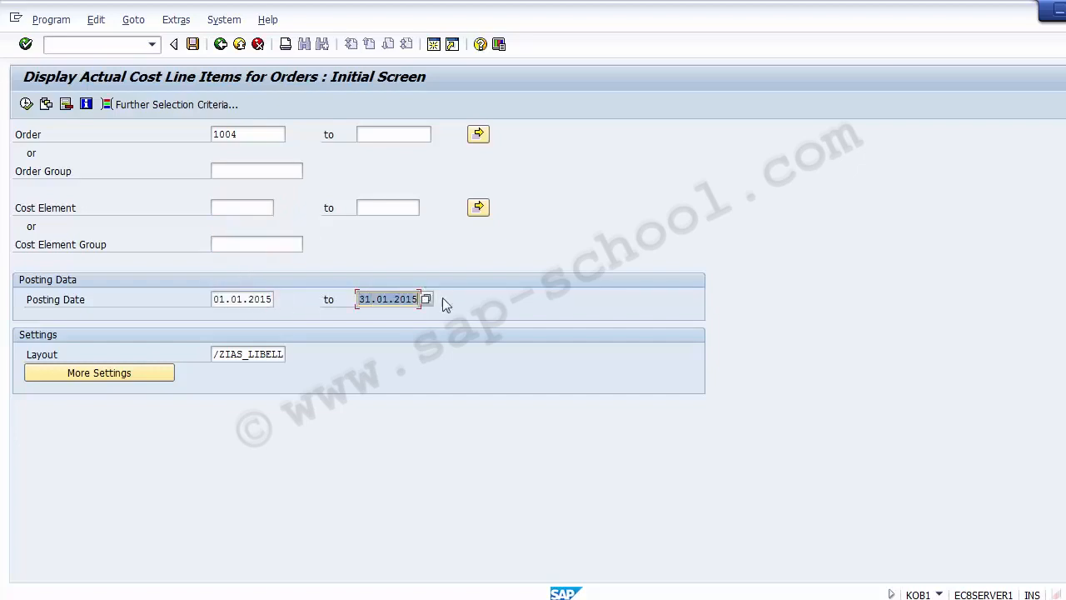
# Set the posting date range to 01.12.2015 through 31.12.2015
pyautogui.click(234, 299)
pyautogui.press('BackSpace')
pyautogui.press('Delete')
pyautogui.write('12')
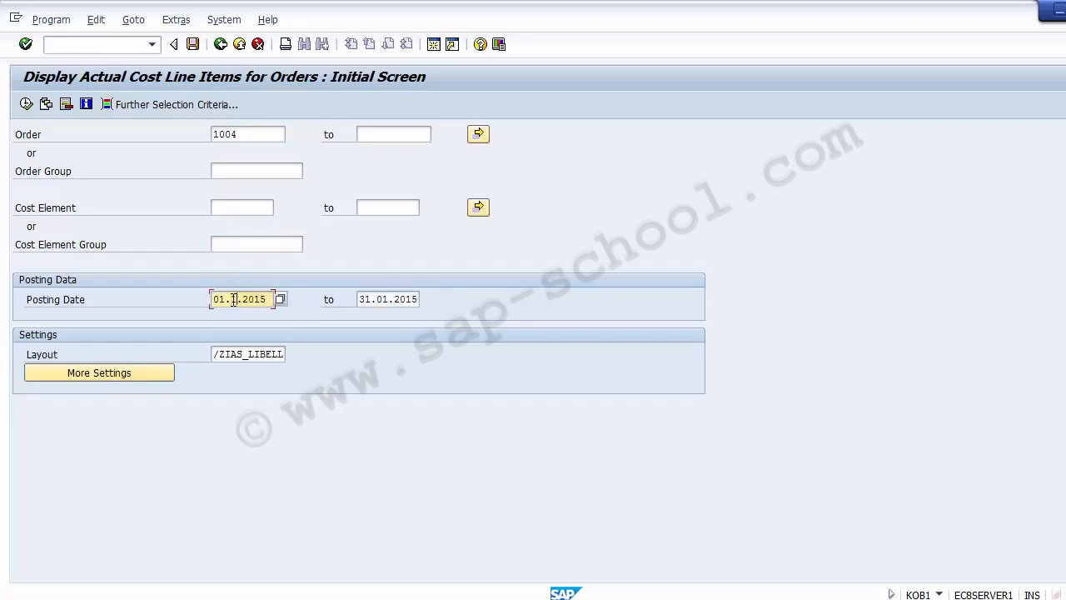
pyautogui.press('Tab')
pyautogui.press('Left')
pyautogui.press('Left')
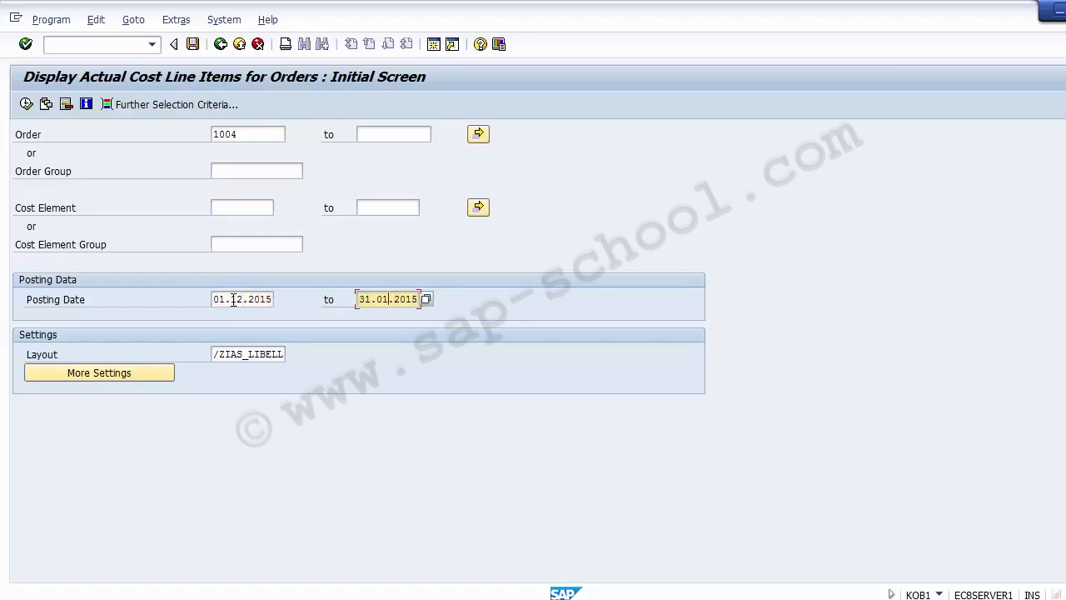
pyautogui.press('BackSpace')
pyautogui.press('Delete')
pyautogui.write('12')
# Set the order range to 1001 through 1004 and run the actual line item report for the entered posting dates
pyautogui.click(253, 134)
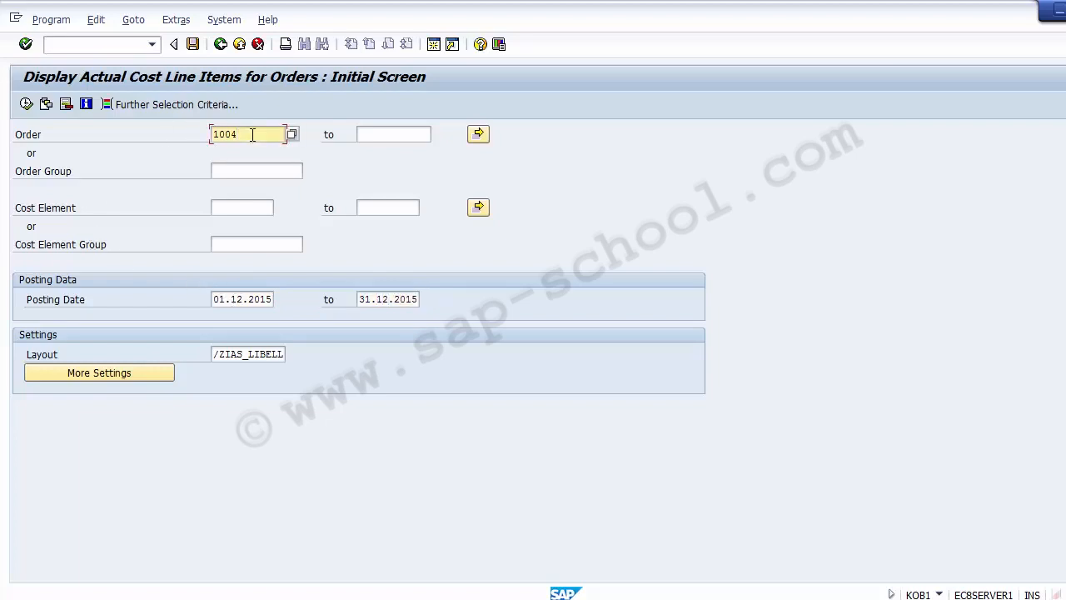
pyautogui.press('BackSpace')
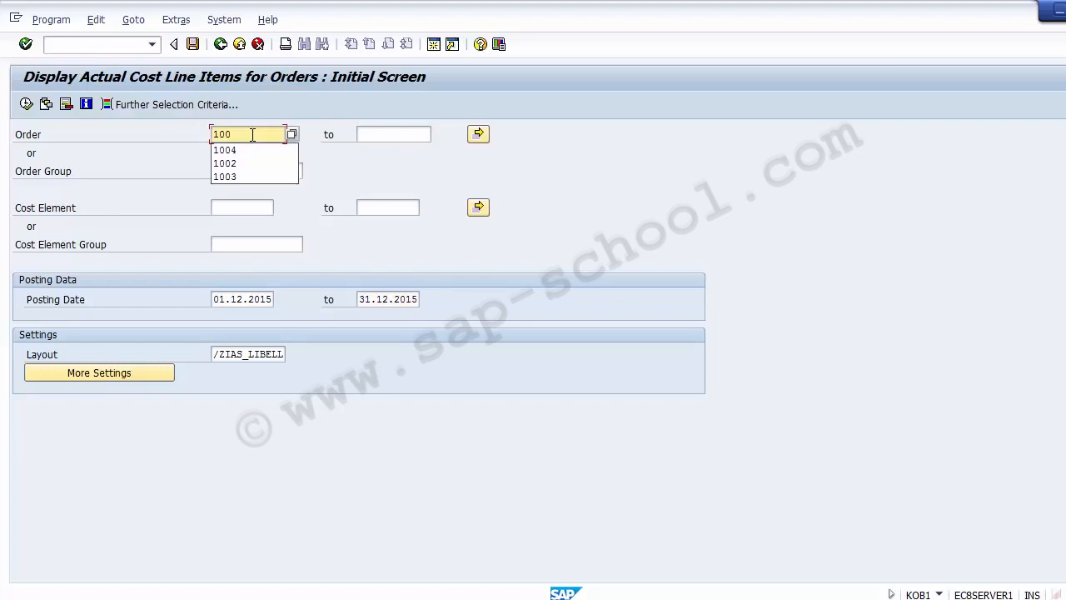
pyautogui.write('1')
pyautogui.press('Tab')
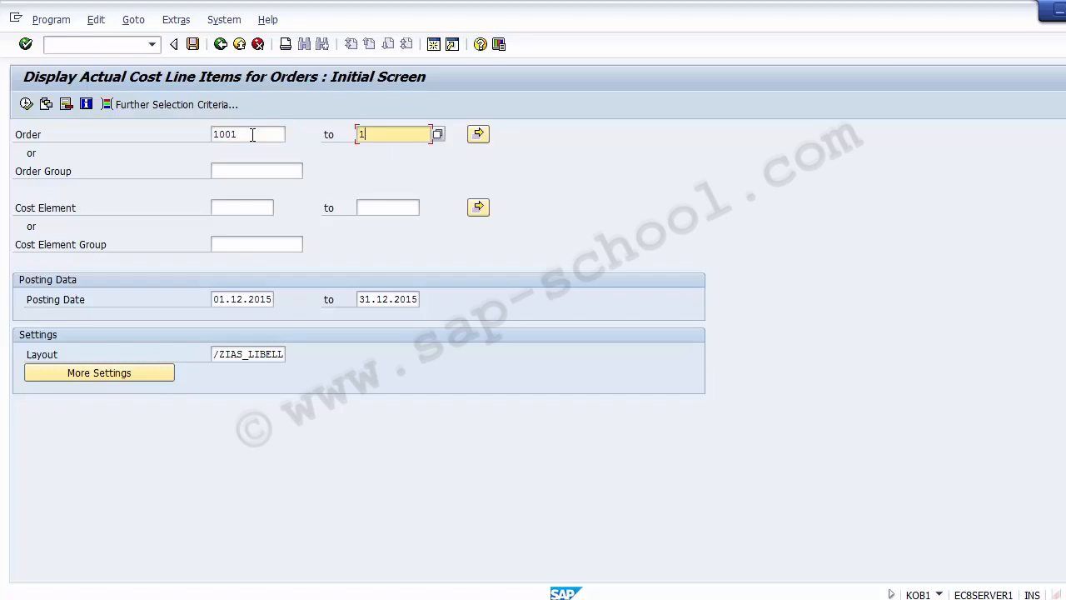
pyautogui.write('1004')
pyautogui.moveTo(211, 299); pyautogui.dragTo(276, 301)
pyautogui.moveTo(356, 299); pyautogui.dragTo(416, 304)
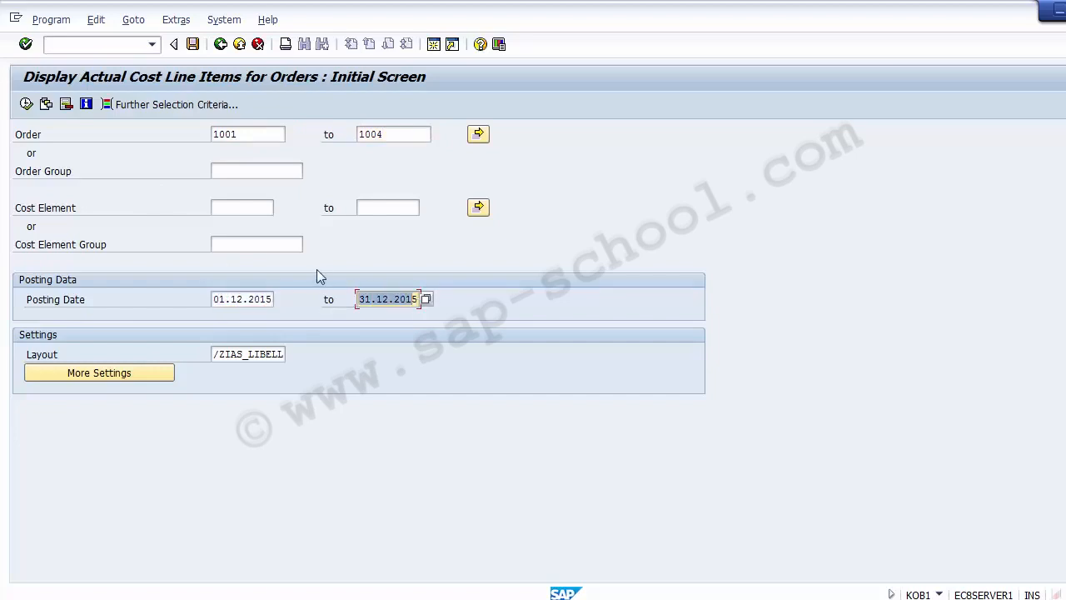
pyautogui.click(28, 107)
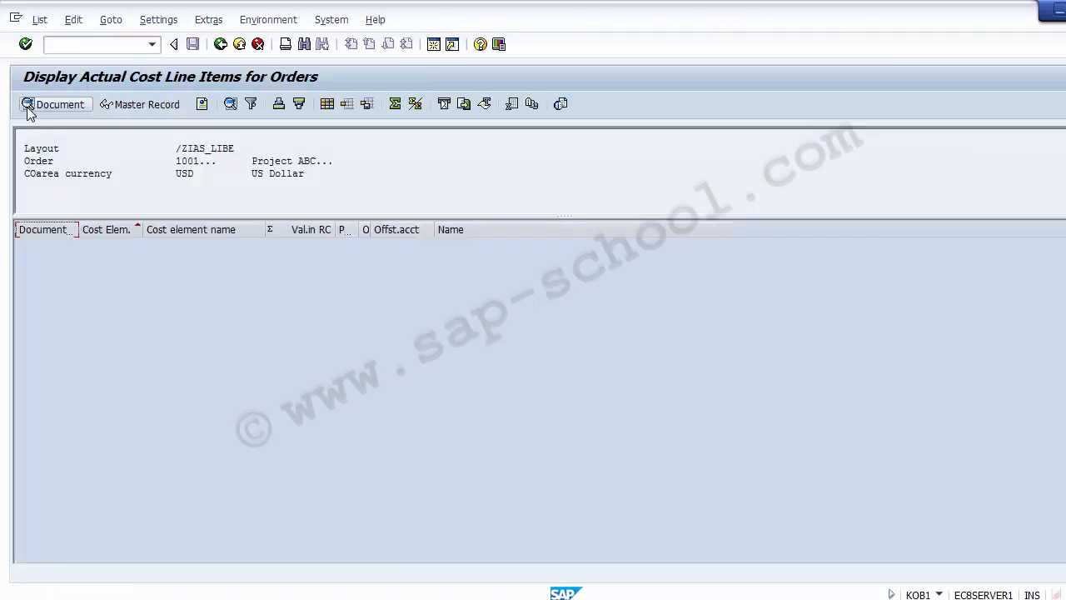
# Return to the selection screen, set the posting dates to 01.12.2014 through 31.12.2014 and rerun the report
pyautogui.click(221, 44)
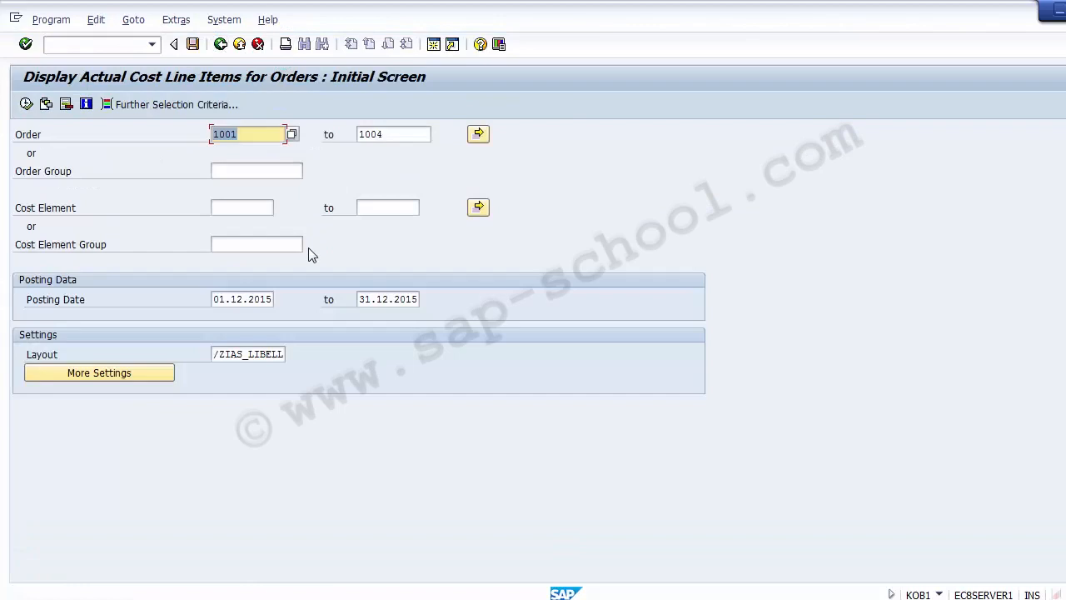
pyautogui.click(271, 299)
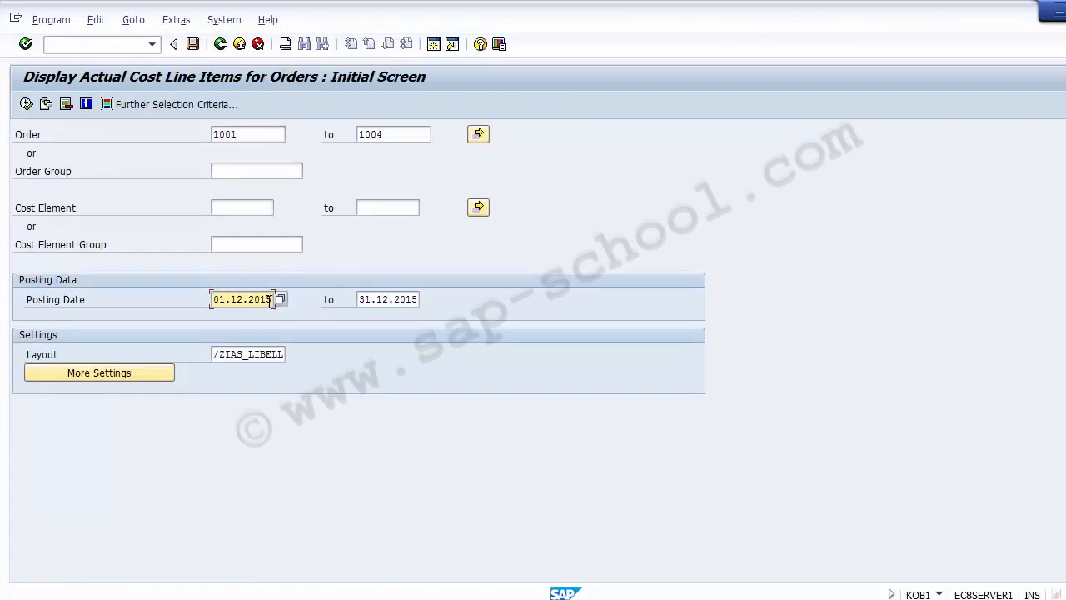
pyautogui.write('4')
pyautogui.click(418, 299)
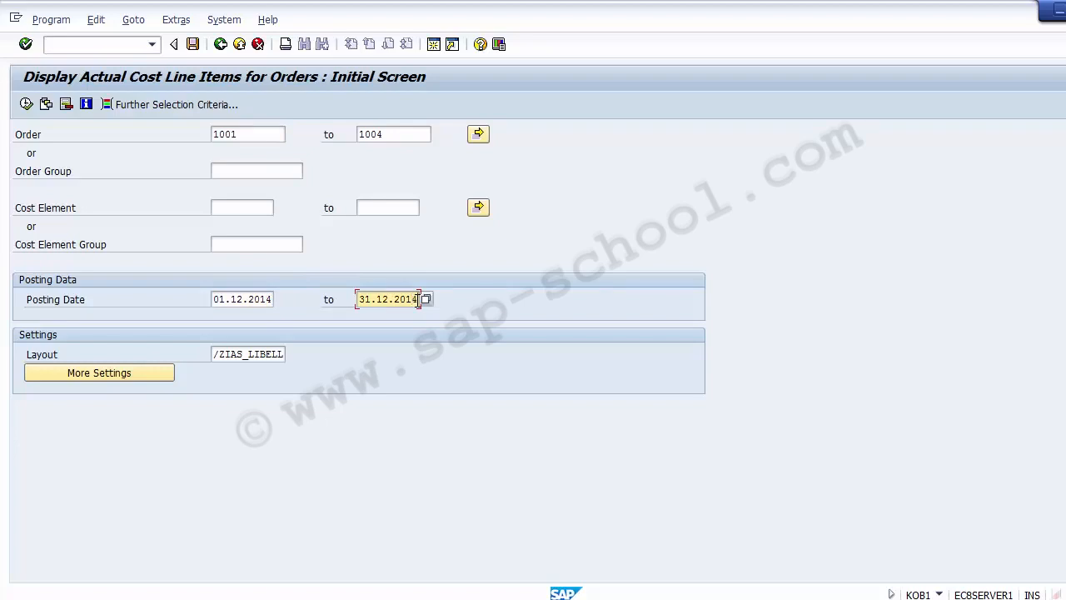
pyautogui.click(27, 107)
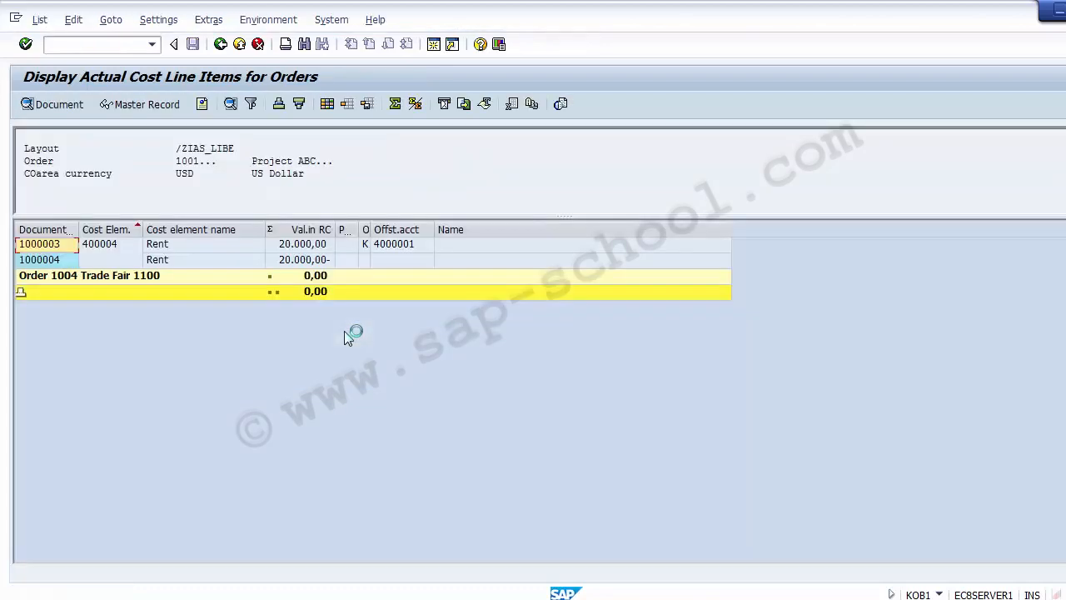
# Compare the amounts of the two Rent line items posted to the Trade Fair 1100 order
pyautogui.click(300, 244)
pyautogui.click(300, 260)
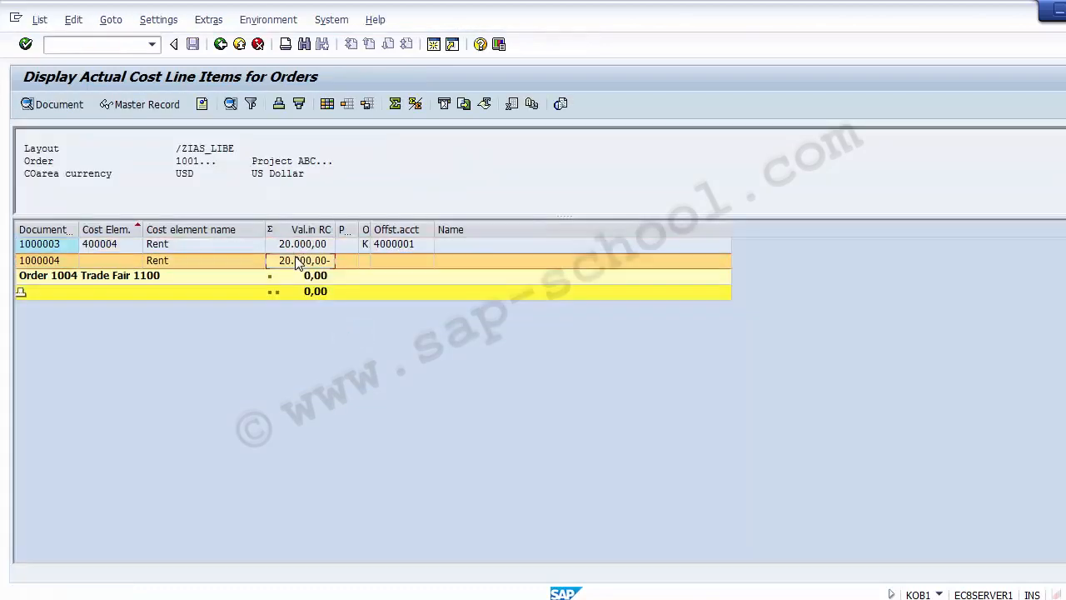
pyautogui.click(300, 244)
pyautogui.click(298, 259)
pyautogui.click(288, 244)
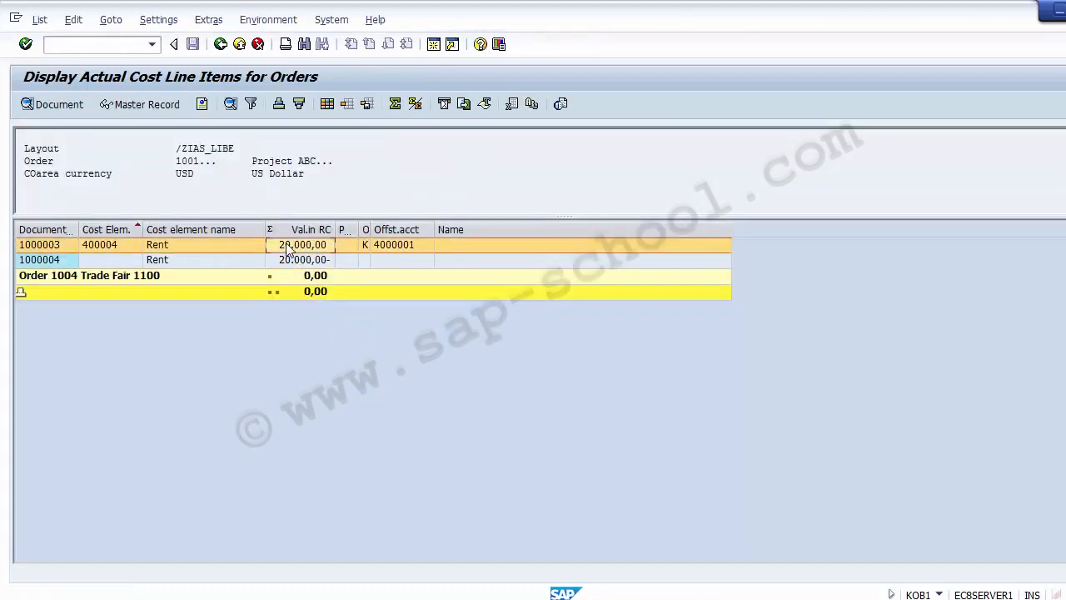
pyautogui.click(287, 261)
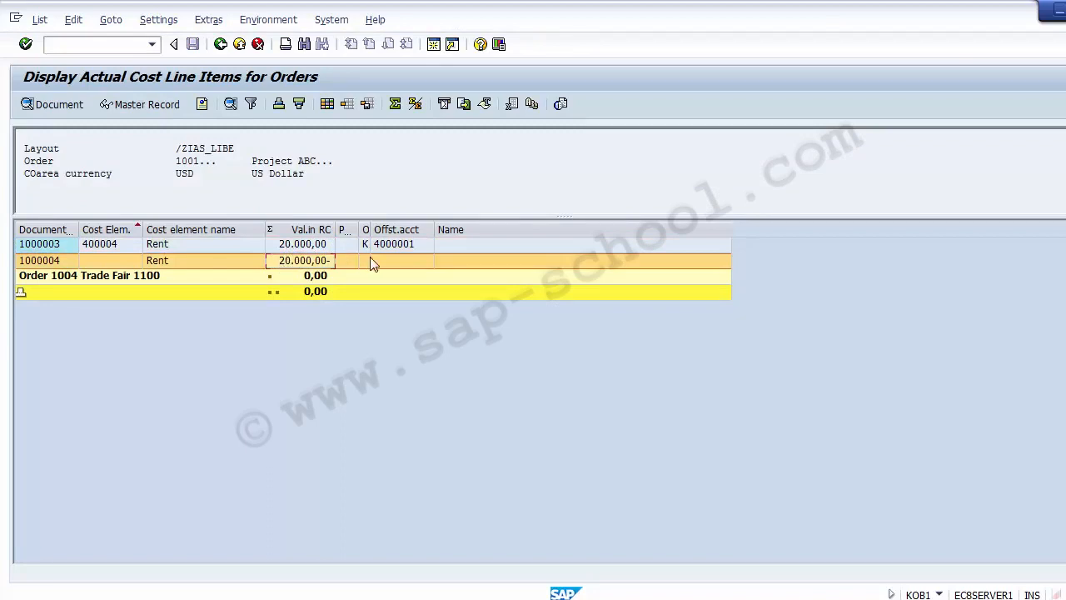
# Examine the document numbers of both Rent line items and the first item's cost element and offsetting account
pyautogui.click(59, 246)
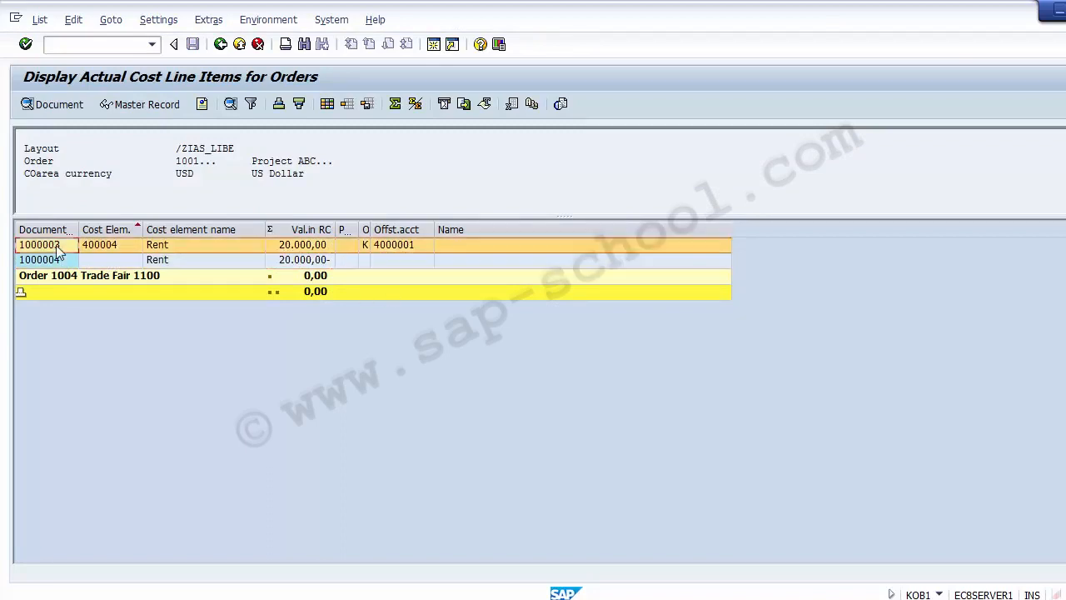
pyautogui.click(57, 263)
pyautogui.click(50, 247)
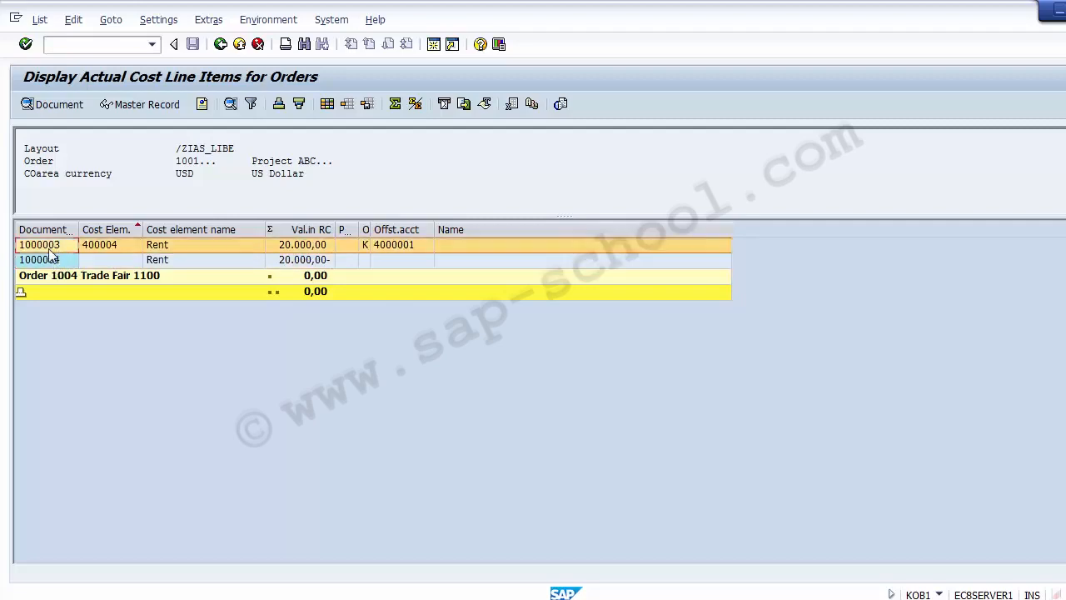
pyautogui.click(114, 247)
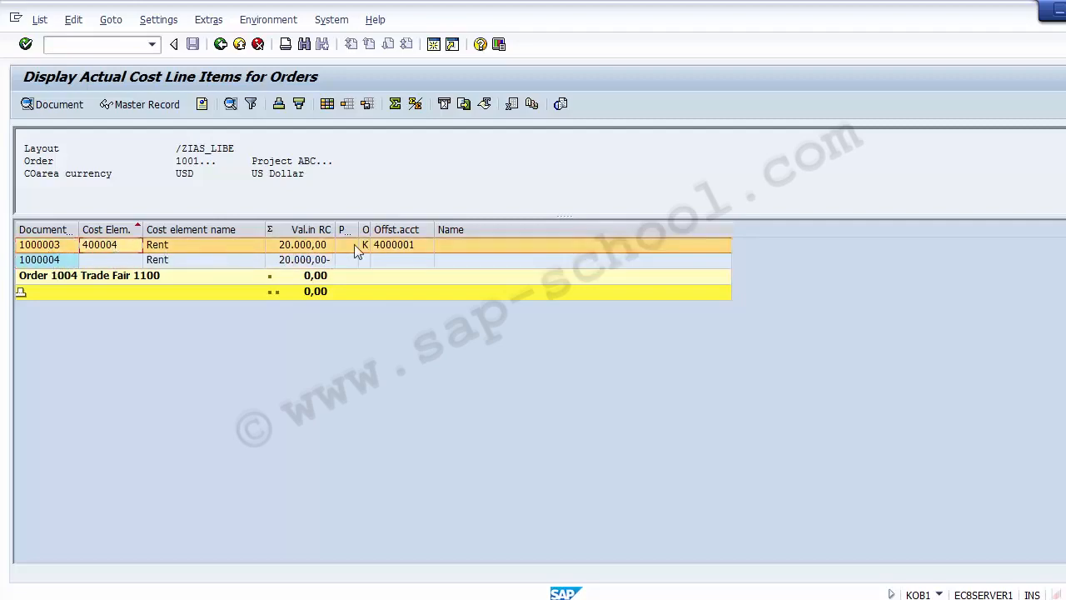
pyautogui.click(383, 247)
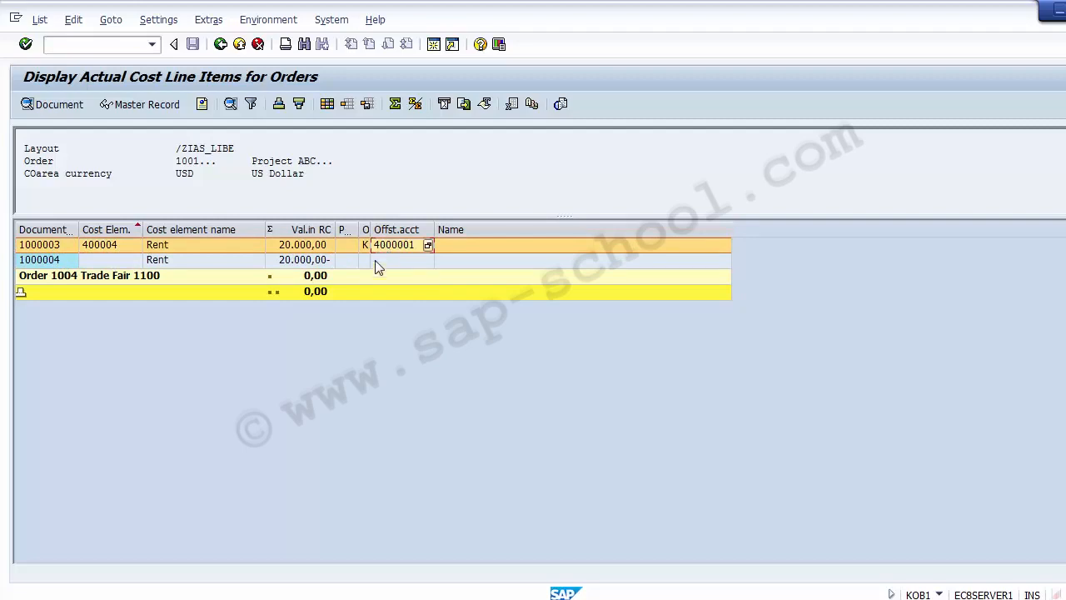
# Collapse the line items to the Trade Fair 1100 order subtotal and expand them again
pyautogui.click(64, 281)
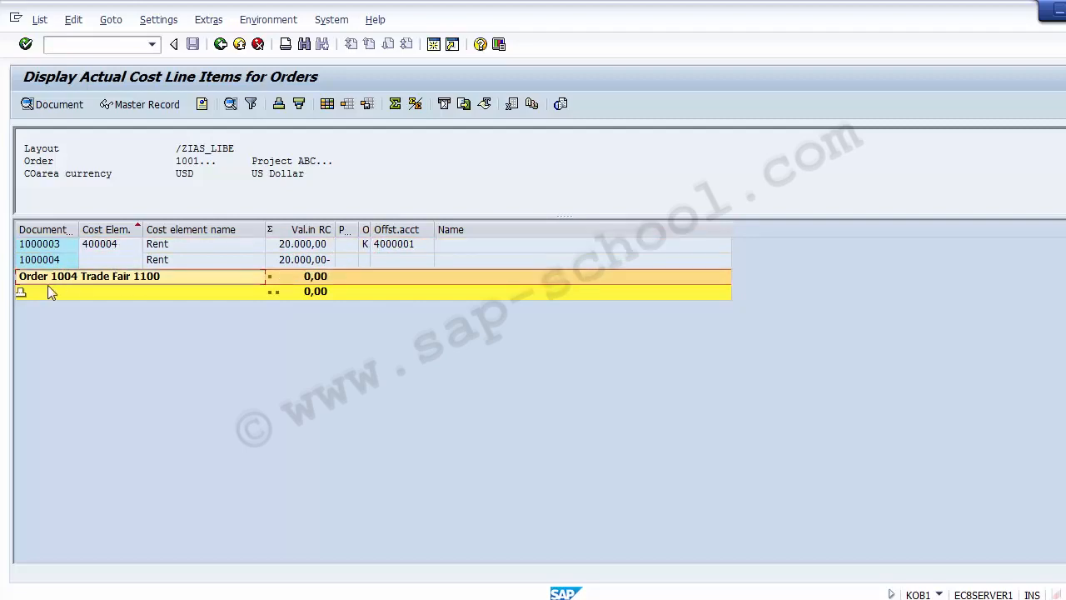
pyautogui.click(20, 291)
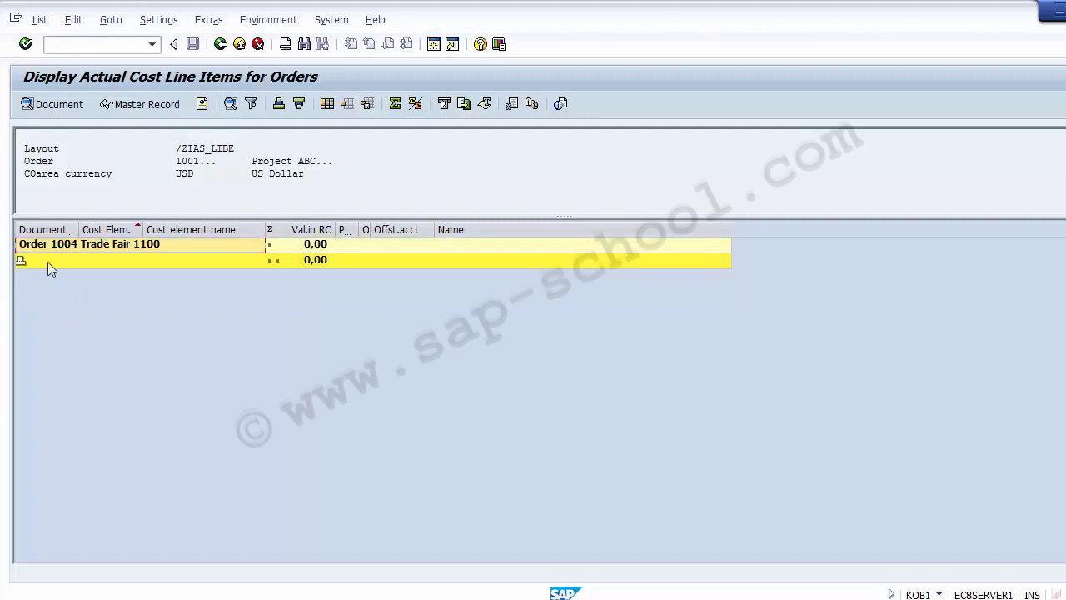
pyautogui.click(21, 260)
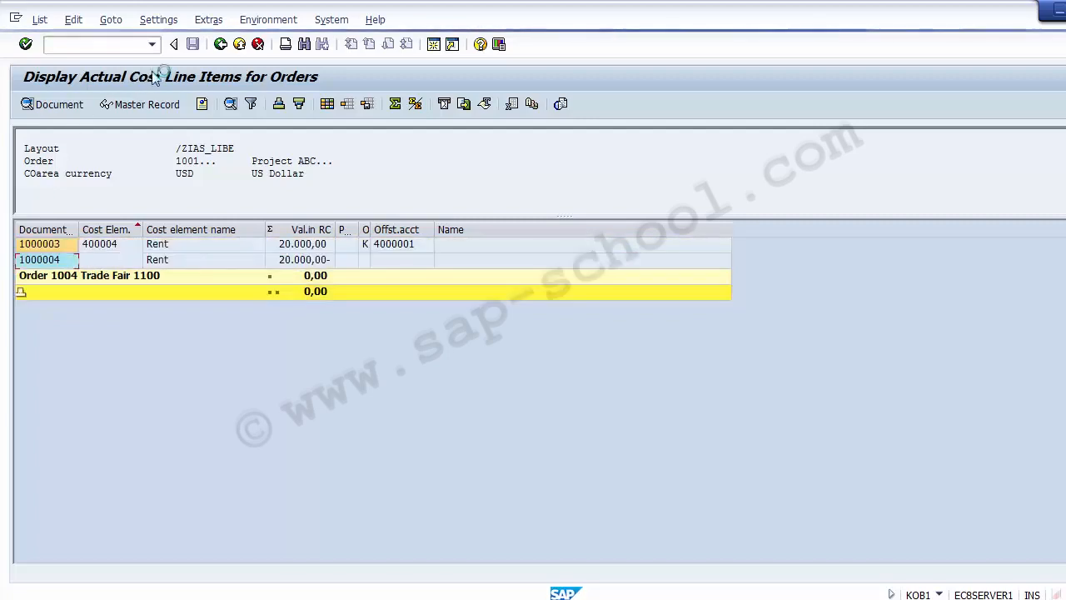
# Exit the actual line item list, confirming the exit, and leave its selection screen for SAP Easy Access
pyautogui.click(240, 45)
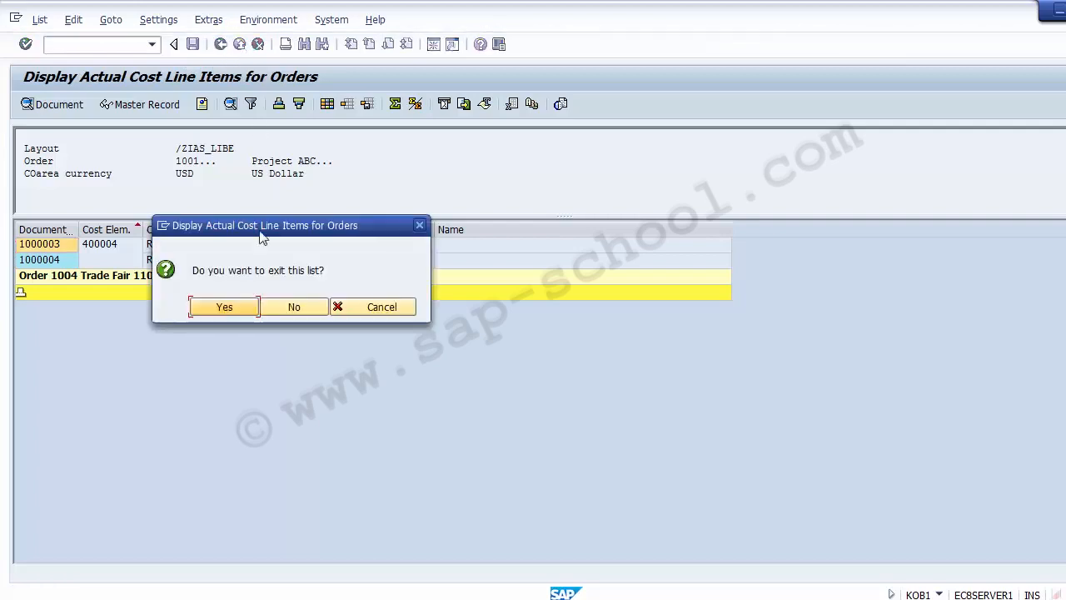
pyautogui.click(216, 312)
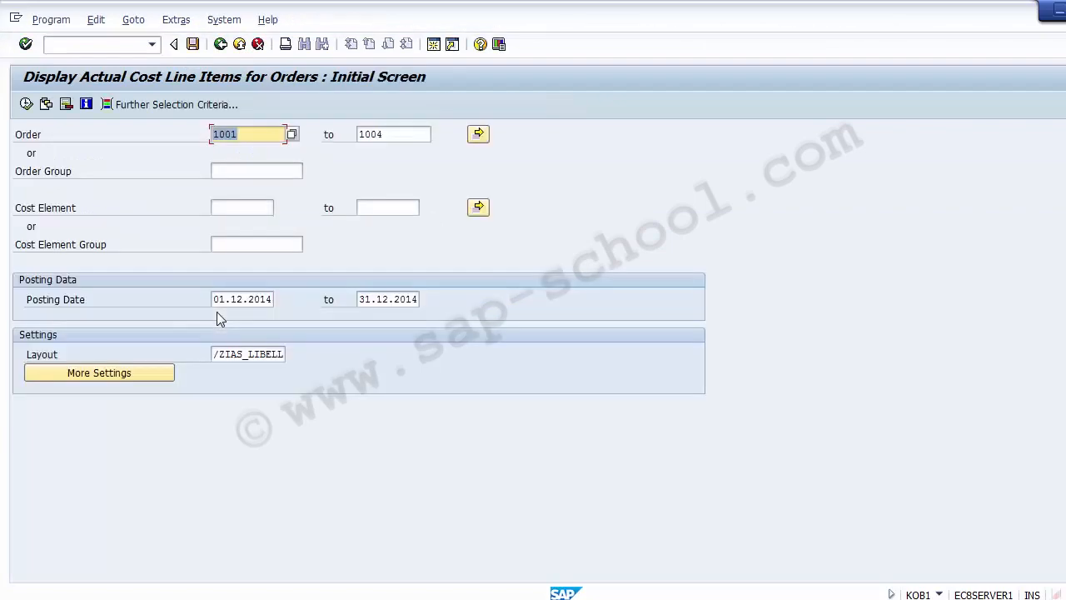
pyautogui.click(240, 45)
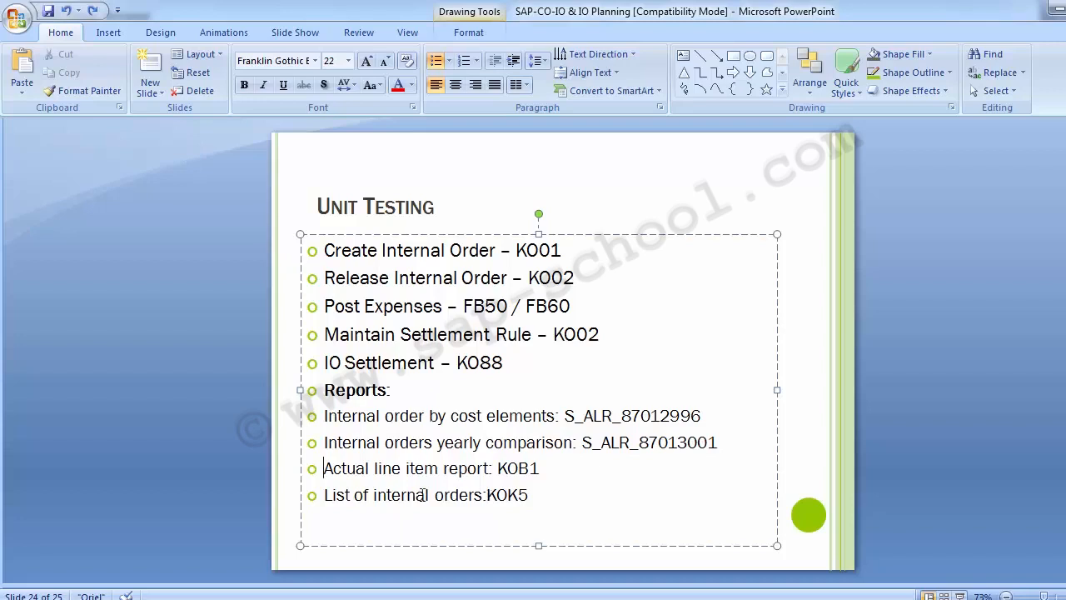
# Check the list of internal orders code on the PowerPoint Unit Testing slide and open transaction KOK5 in SAP
pyautogui.click(193, 370)
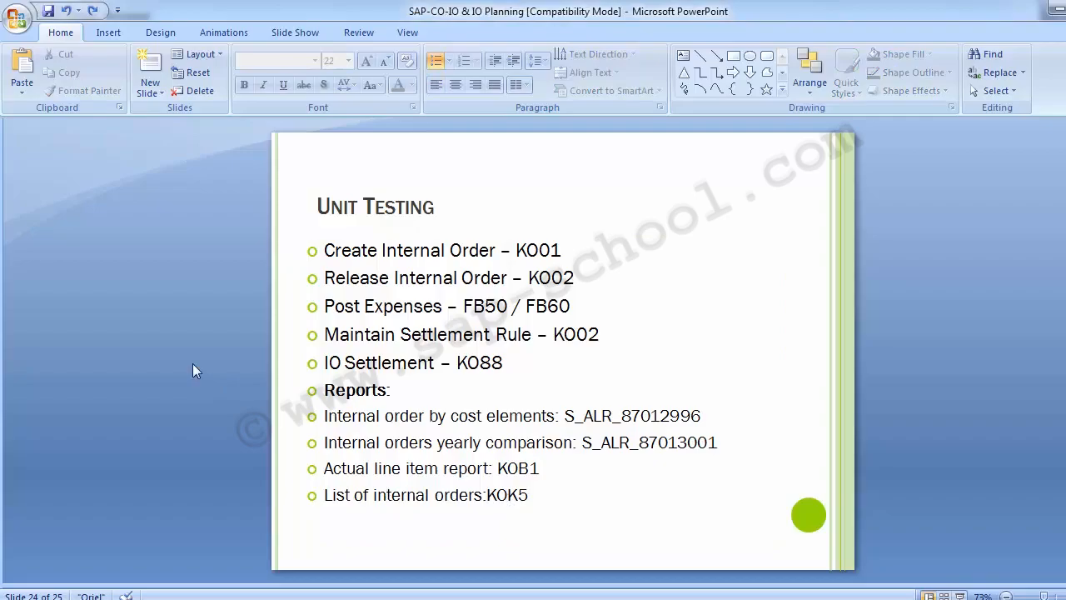
pyautogui.hotkey('alt', 'Tab')
pyautogui.write('KOK%')
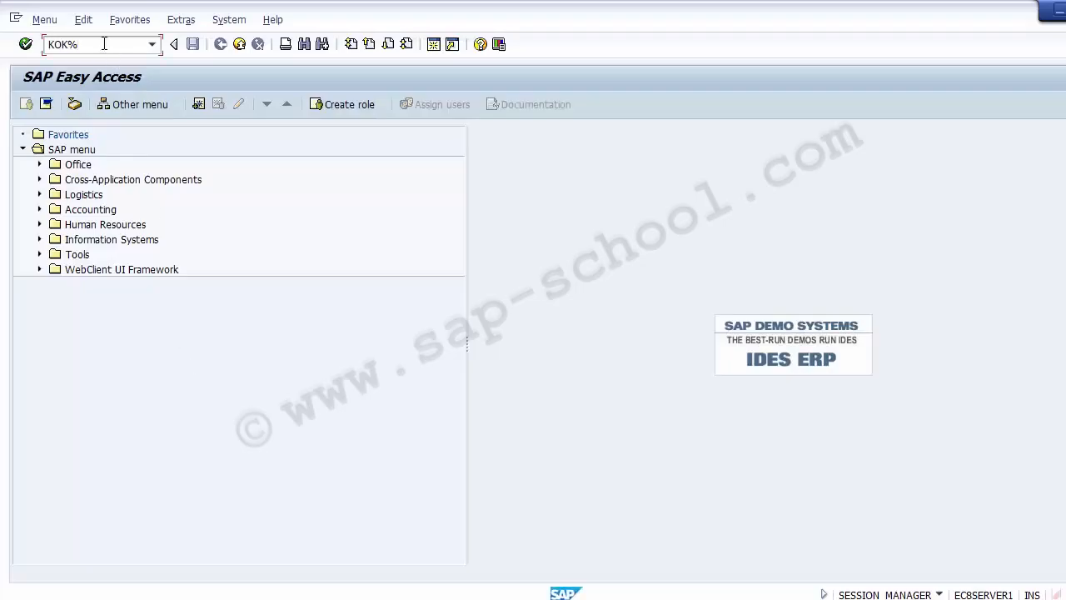
pyautogui.press('BackSpace')
pyautogui.write('5')
pyautogui.press('Return')
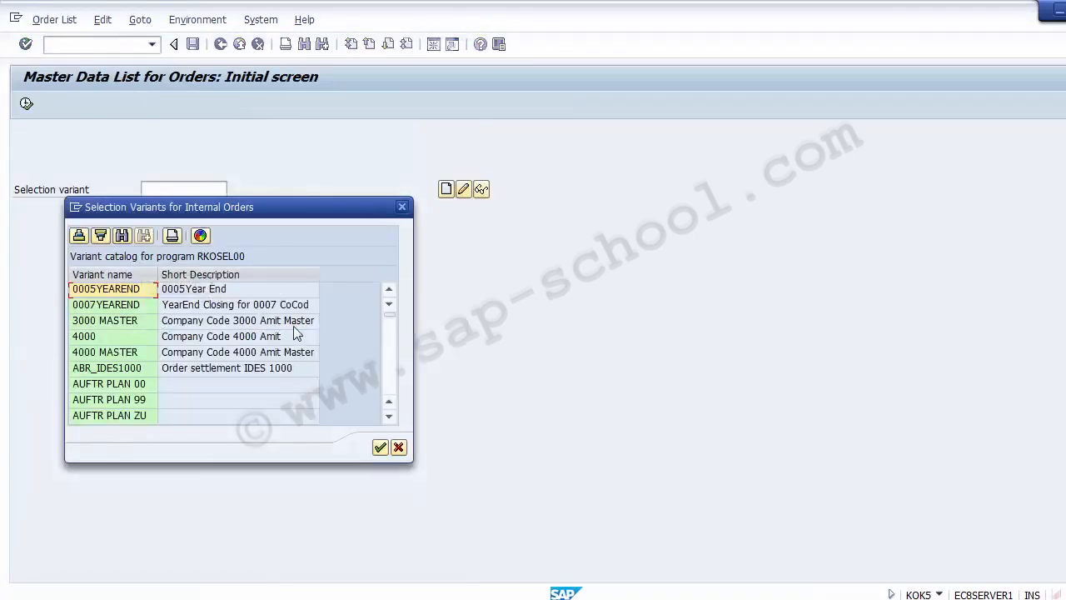
# Find the Standard selection variant SAP&01 in the internal order variant catalog and choose it
pyautogui.click(389, 392)
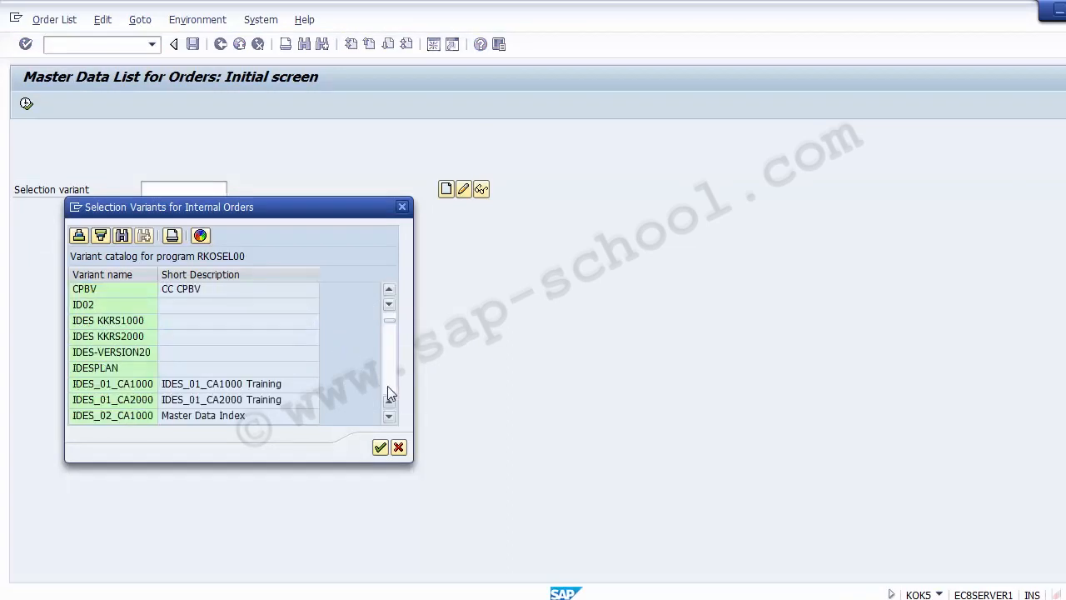
pyautogui.click(387, 385)
pyautogui.click(387, 386)
pyautogui.click(387, 386)
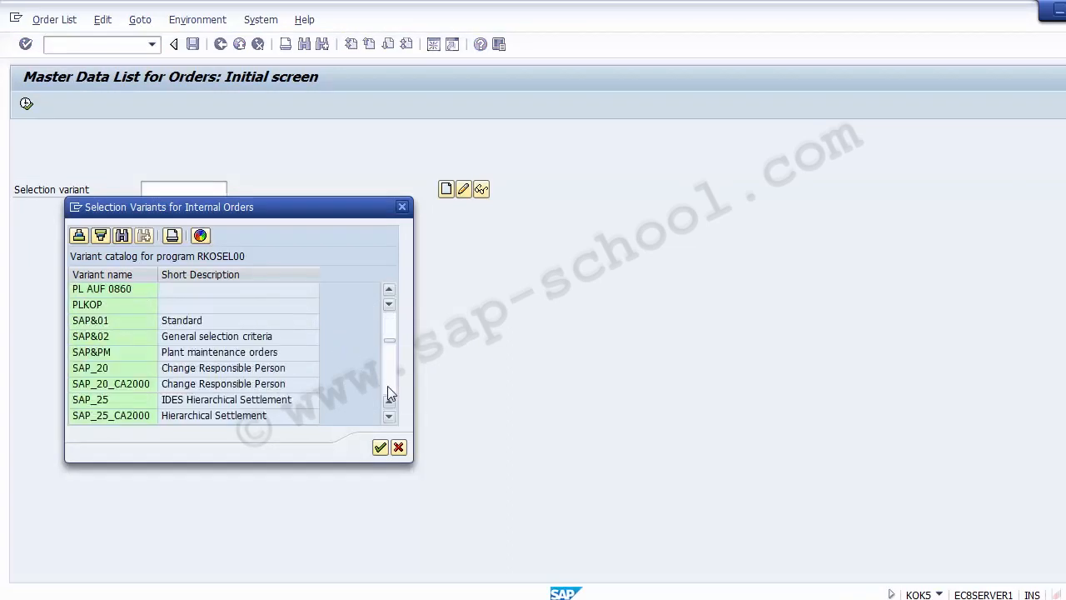
pyautogui.click(109, 324)
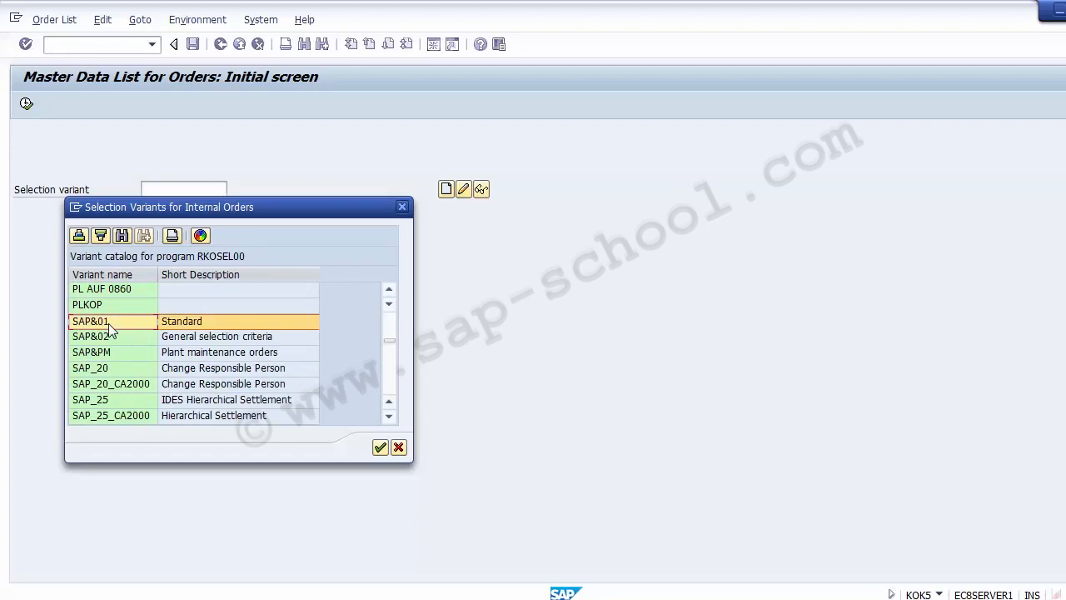
pyautogui.doubleClick(89, 329)
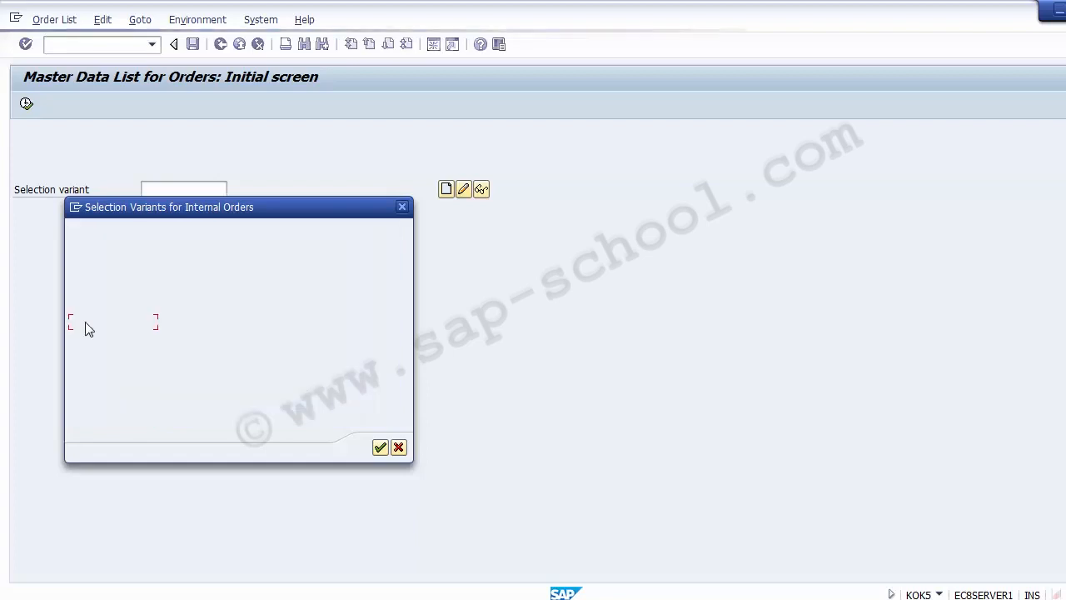
# Run the master data list for orders with selection variant SAP&01, accepting that no selection criteria are specified
pyautogui.click(193, 174)
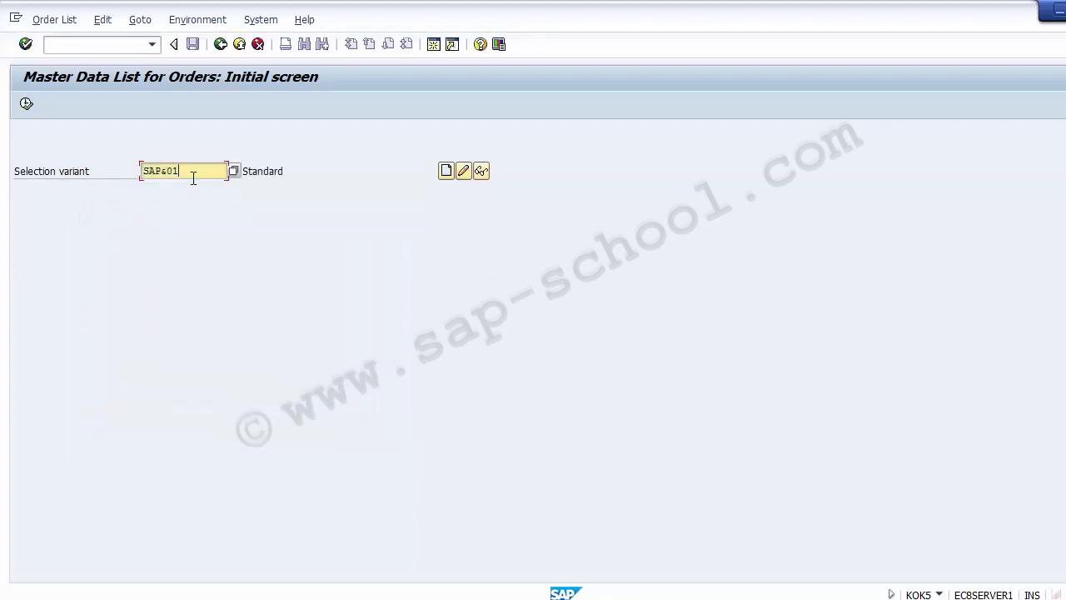
pyautogui.click(26, 104)
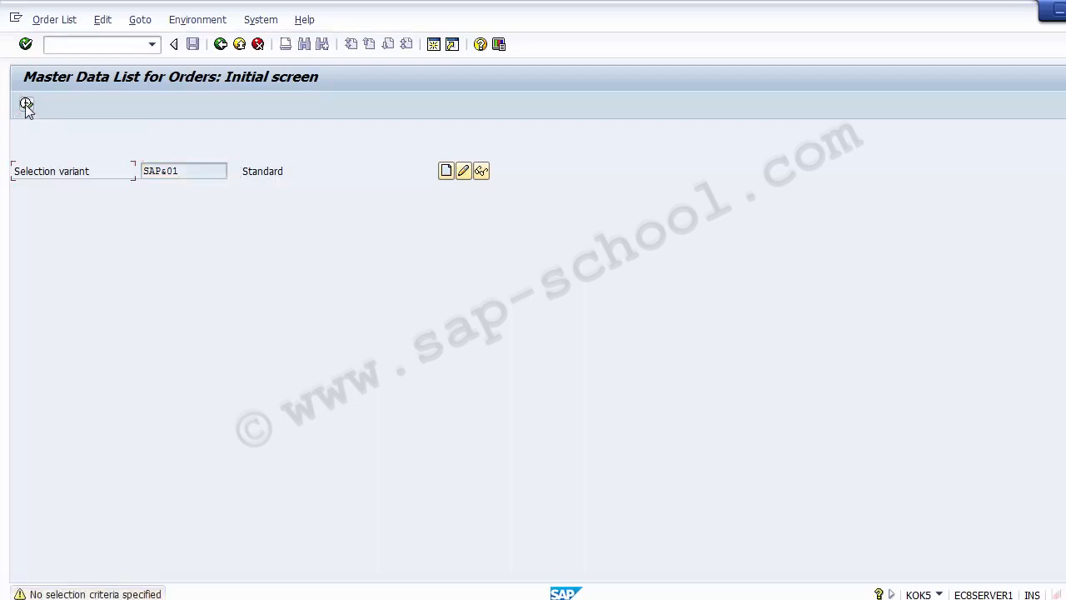
pyautogui.click(27, 105)
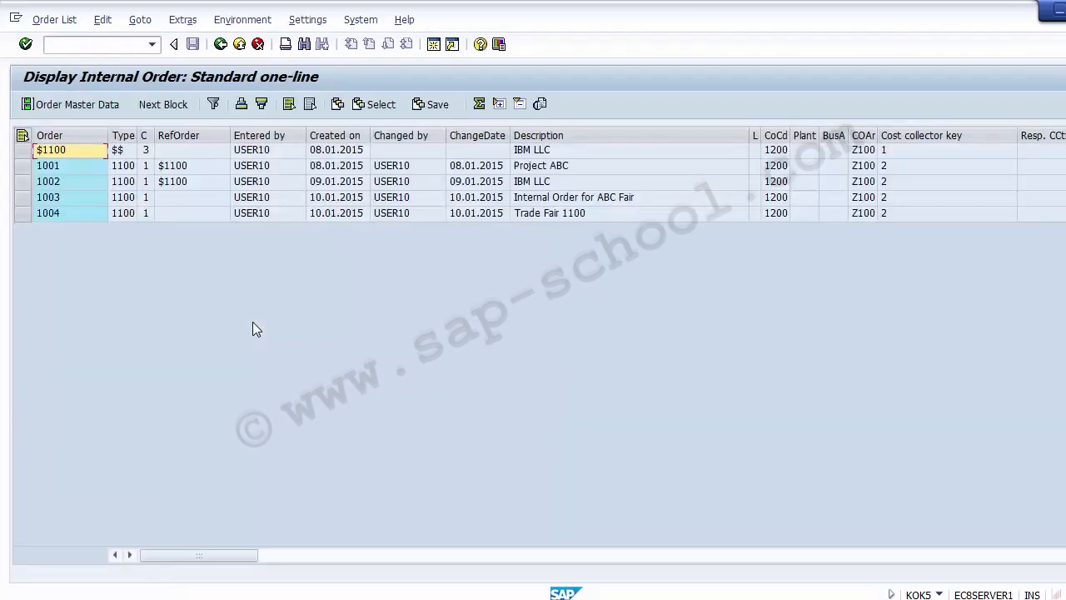
# Look through the internal orders listed in the order column, from the first entry downward and back
pyautogui.click(128, 153)
pyautogui.press('Down')
pyautogui.press('Down')
pyautogui.press('Down')
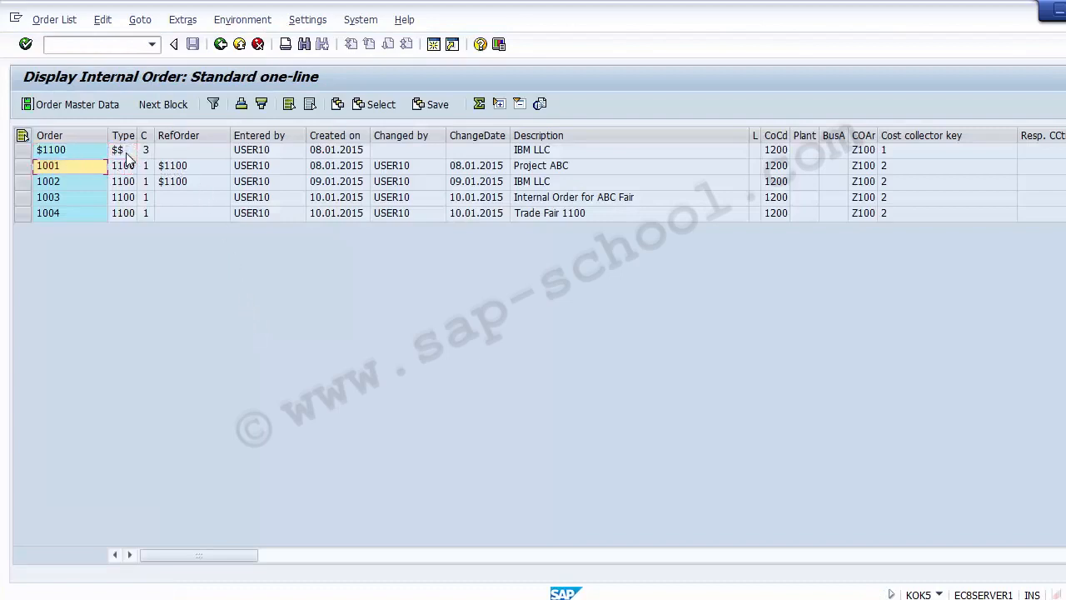
pyautogui.press('Down')
pyautogui.press('Up')
pyautogui.press('Up')
pyautogui.press('Up')
pyautogui.press('Up')
pyautogui.press('Down')
pyautogui.press('Down')
pyautogui.press('Up')
pyautogui.press('Up')
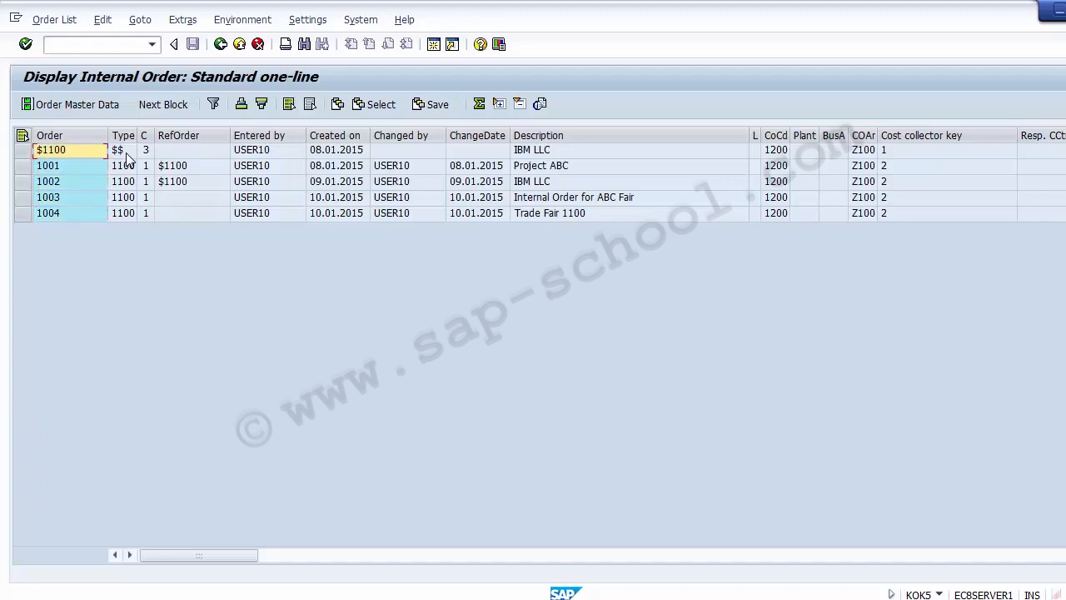
# Check the order type, reference order, creation, change and description details of the Project ABC order
pyautogui.click(64, 167)
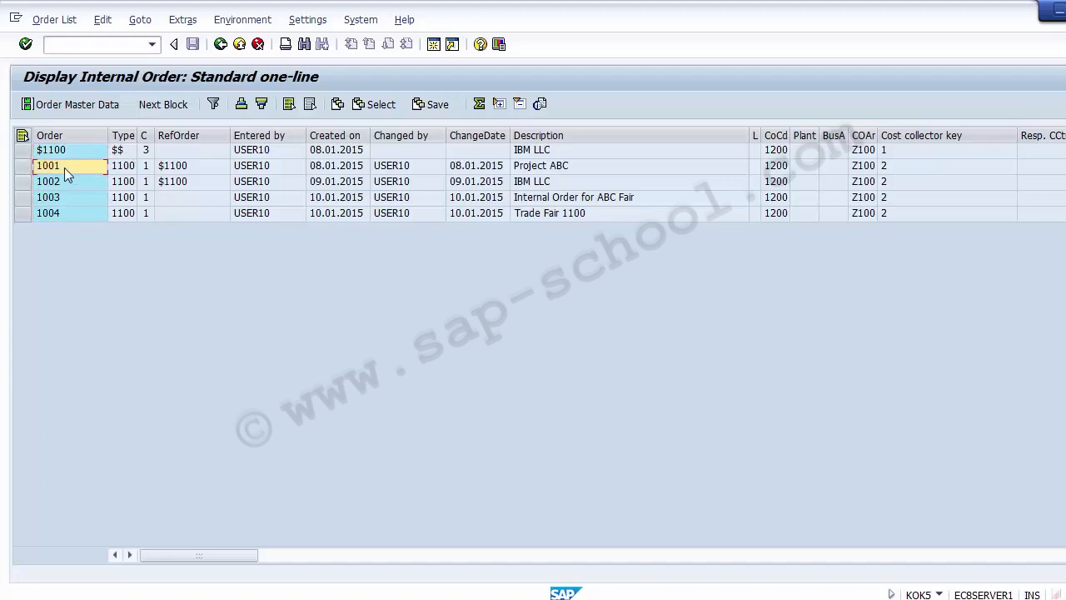
pyautogui.click(129, 166)
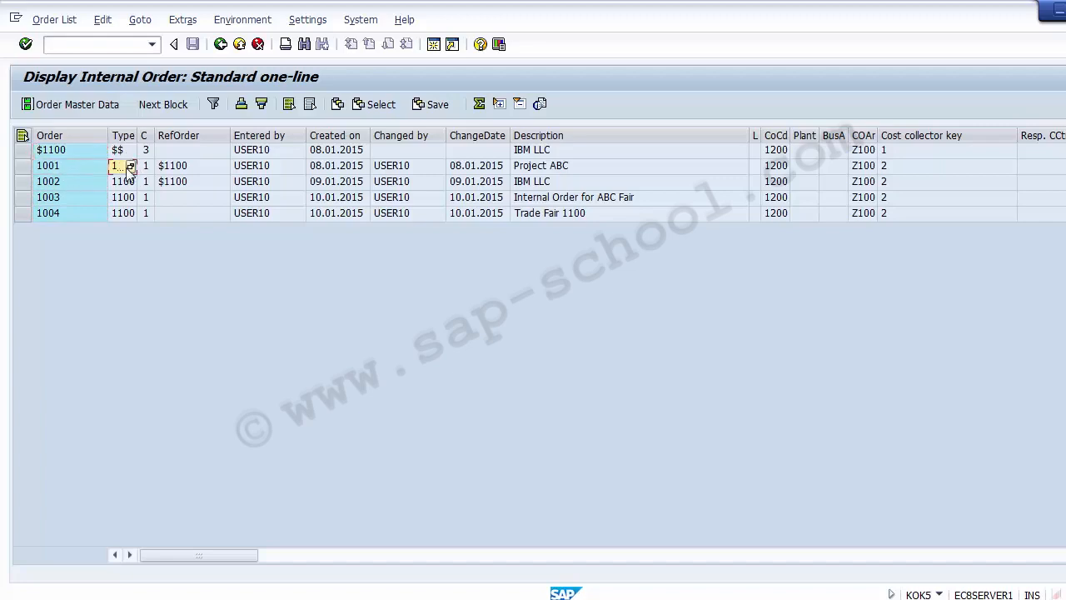
pyautogui.click(186, 168)
pyautogui.click(184, 184)
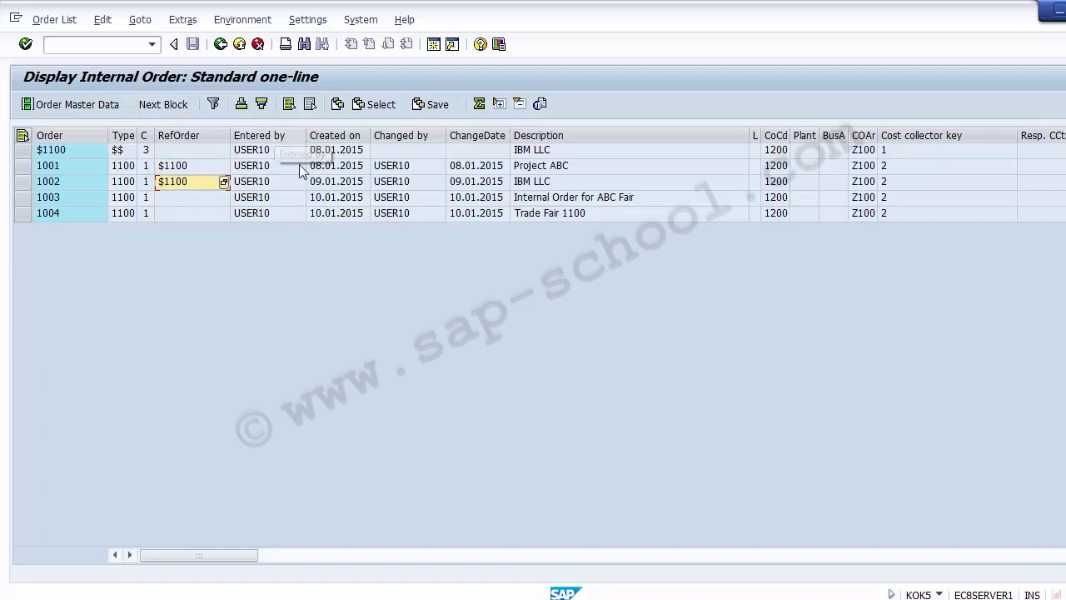
pyautogui.click(350, 168)
pyautogui.click(423, 175)
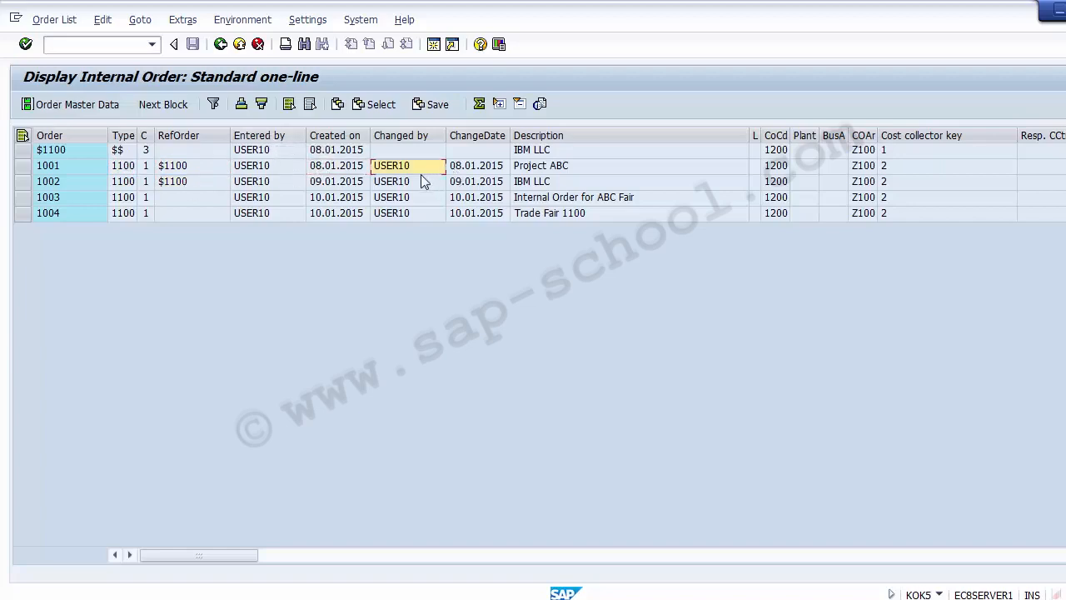
pyautogui.click(489, 171)
pyautogui.click(537, 173)
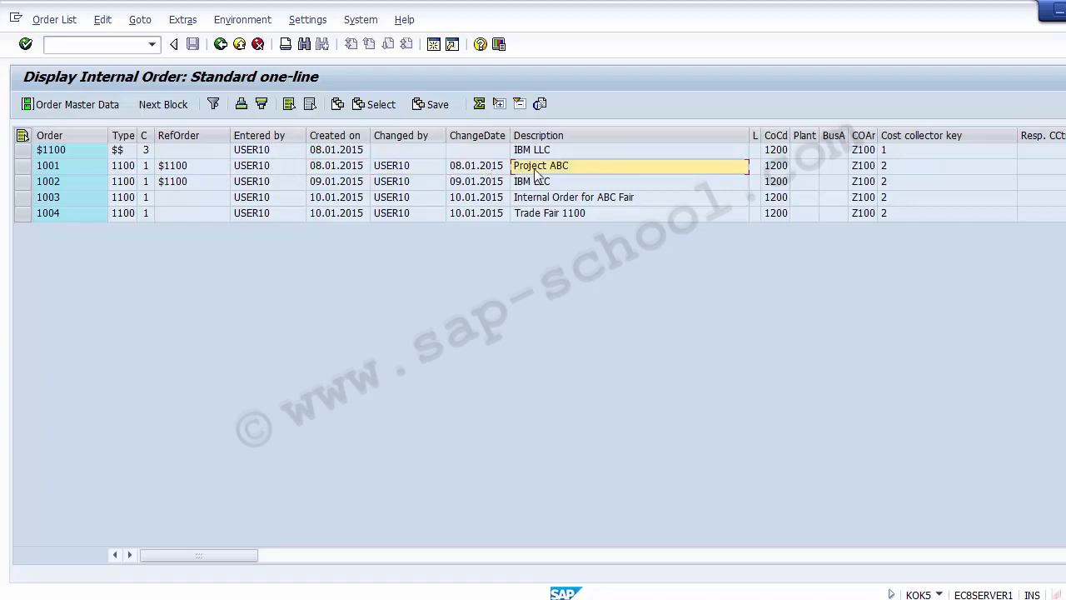
# Examine the Project ABC order's remaining master data across the company code, controlling area, cost collector, release and settlement columns
pyautogui.press('Tab')
pyautogui.press('Tab')
pyautogui.press('Tab')
pyautogui.press('Tab')
pyautogui.press('Tab')
pyautogui.press('Tab')
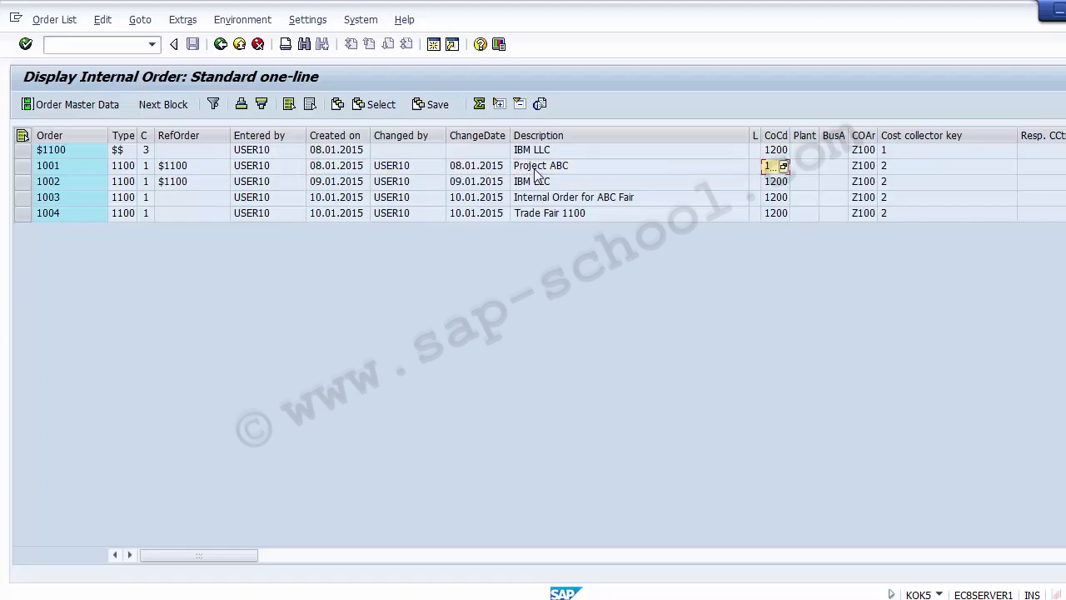
pyautogui.press('Tab')
pyautogui.press('Tab')
pyautogui.press('Tab')
pyautogui.press('Tab')
pyautogui.press('Tab')
pyautogui.press('Tab')
pyautogui.press('Tab')
pyautogui.press('Tab')
pyautogui.press('Tab')
pyautogui.press('Tab')
pyautogui.press('Tab')
pyautogui.press('Tab')
pyautogui.press('Tab')
pyautogui.press('Tab')
pyautogui.press('Tab')
pyautogui.press('Tab')
pyautogui.press('Tab')
pyautogui.press('Tab')
pyautogui.press('Tab')
pyautogui.press('Tab')
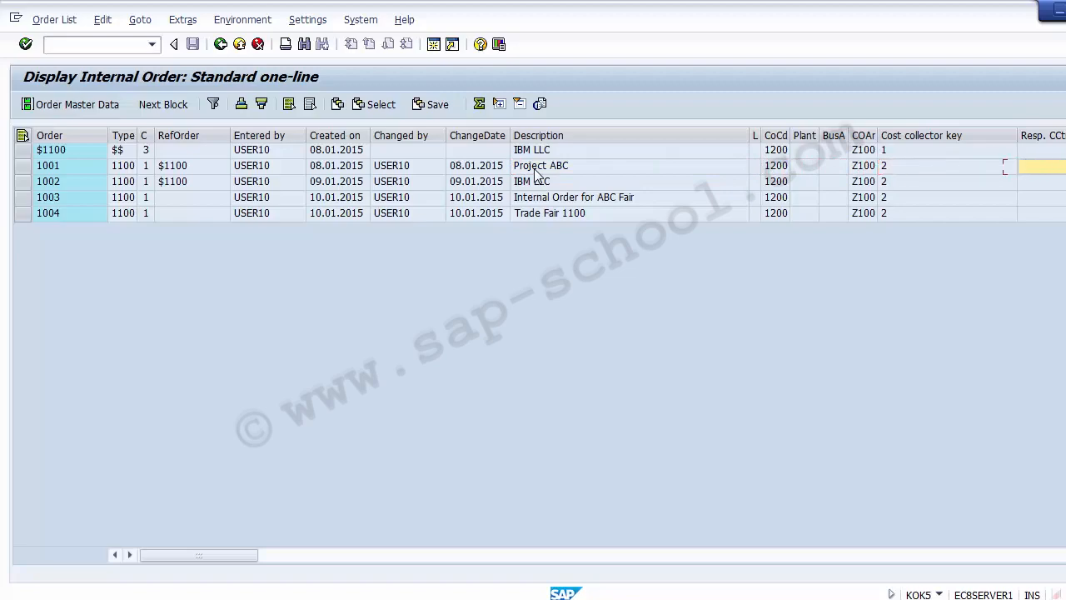
pyautogui.hotkey('shift', 'Tab')
pyautogui.hotkey('shift', 'Tab')
pyautogui.hotkey('shift', 'Tab')
pyautogui.hotkey('shift', 'Tab')
pyautogui.hotkey('shift', 'Tab')
pyautogui.hotkey('shift', 'Tab')
pyautogui.hotkey('shift', 'Tab')
pyautogui.hotkey('shift', 'Tab')
pyautogui.hotkey('shift', 'Tab')
pyautogui.hotkey('shift', 'Tab')
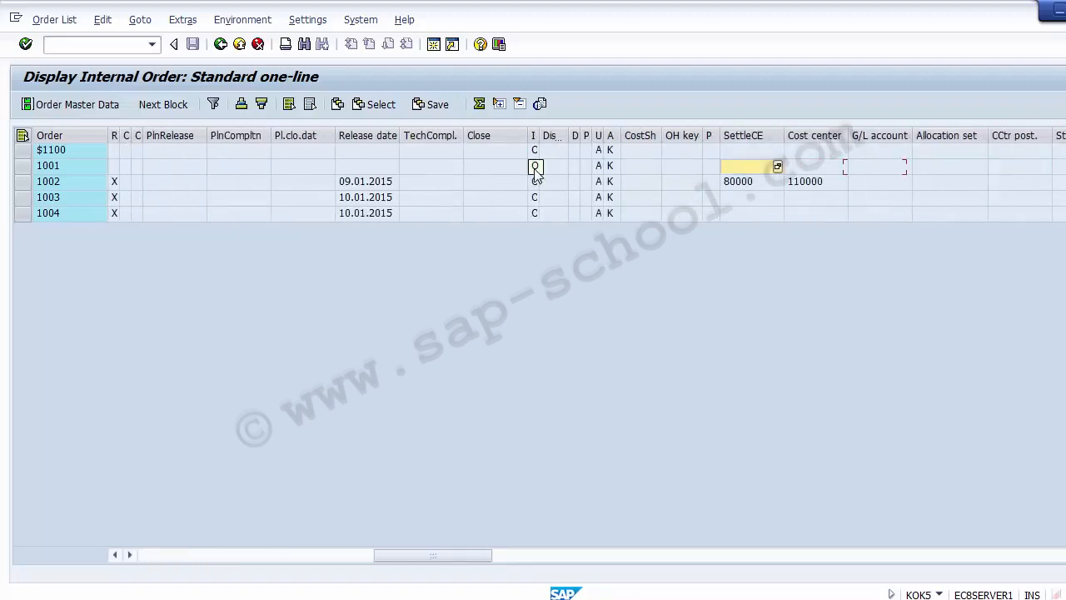
pyautogui.press('Tab')
pyautogui.press('Tab')
pyautogui.press('Tab')
pyautogui.press('Tab')
pyautogui.press('Tab')
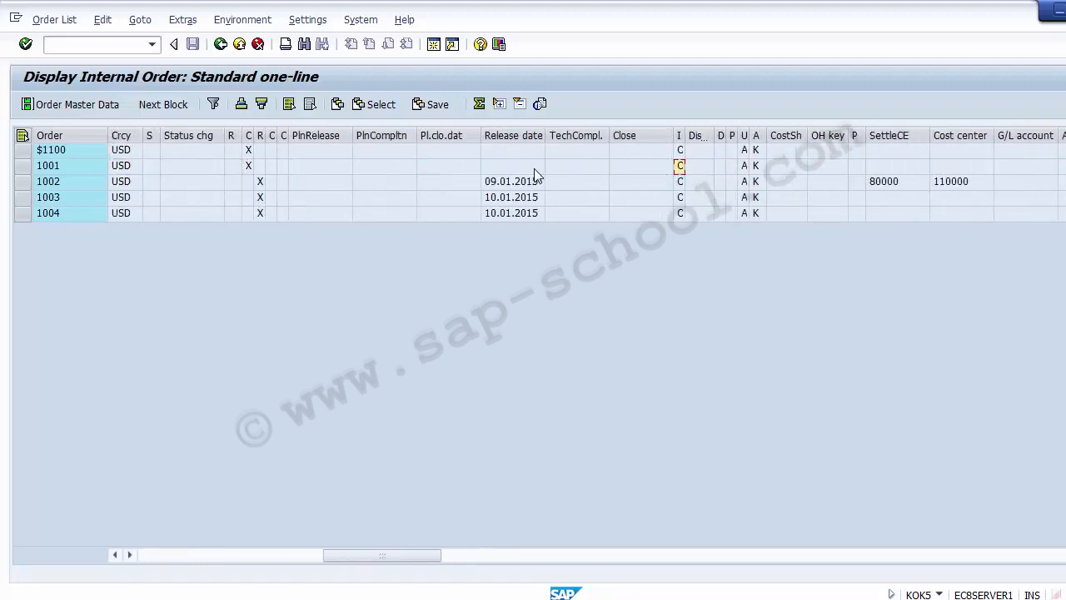
# Compare the release dates of the IBM LLC, ABC Fair and Trade Fair 1100 orders
pyautogui.hotkey('shift', 'Tab')
pyautogui.hotkey('shift', 'Tab')
pyautogui.hotkey('shift', 'Tab')
pyautogui.press('Down')
pyautogui.press('Down')
pyautogui.press('Down')
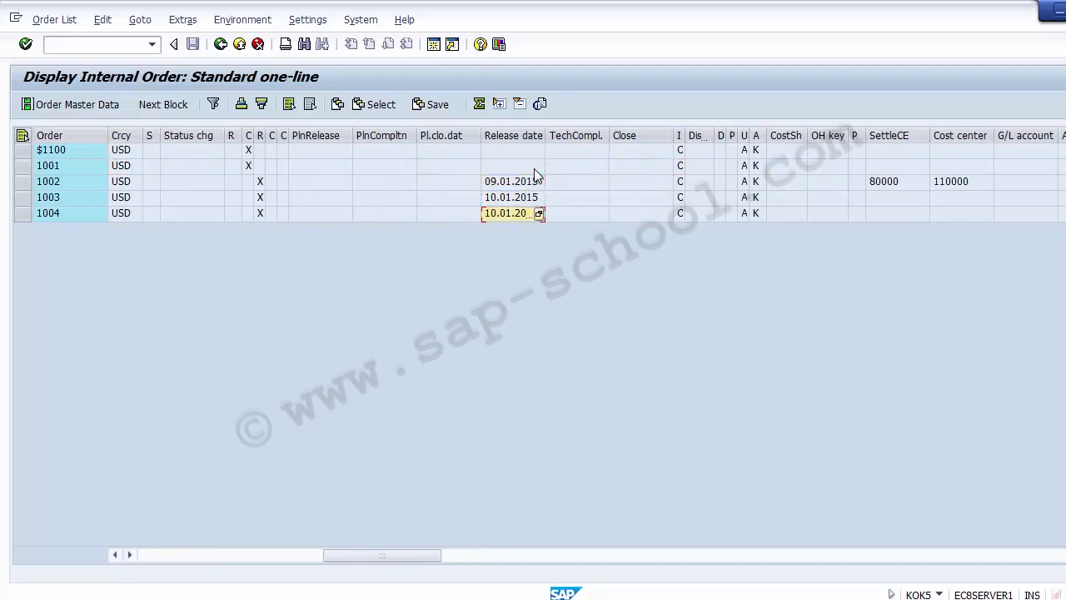
pyautogui.press('Up')
pyautogui.press('Up')
pyautogui.press('Down')
# Check the second IBM LLC order's settlement cost element and cost center, widening the settlement cost element column to show its full heading
pyautogui.press('Tab')
pyautogui.press('Tab')
pyautogui.press('Tab')
pyautogui.press('Tab')
pyautogui.press('Tab')
pyautogui.press('Tab')
pyautogui.press('Tab')
pyautogui.press('Tab')
pyautogui.press('Tab')
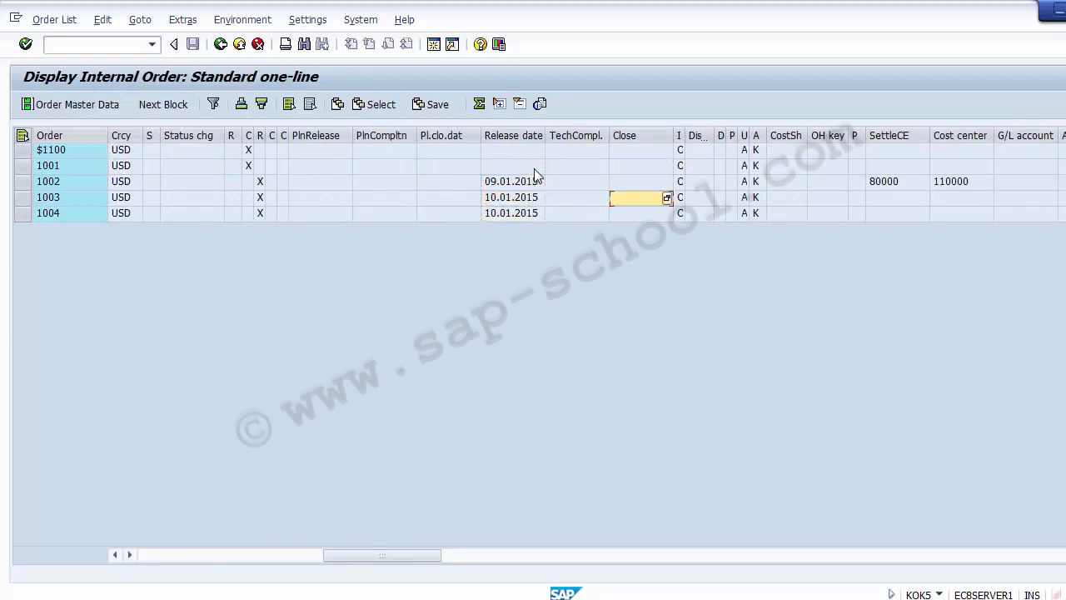
pyautogui.press('Tab')
pyautogui.press('Up')
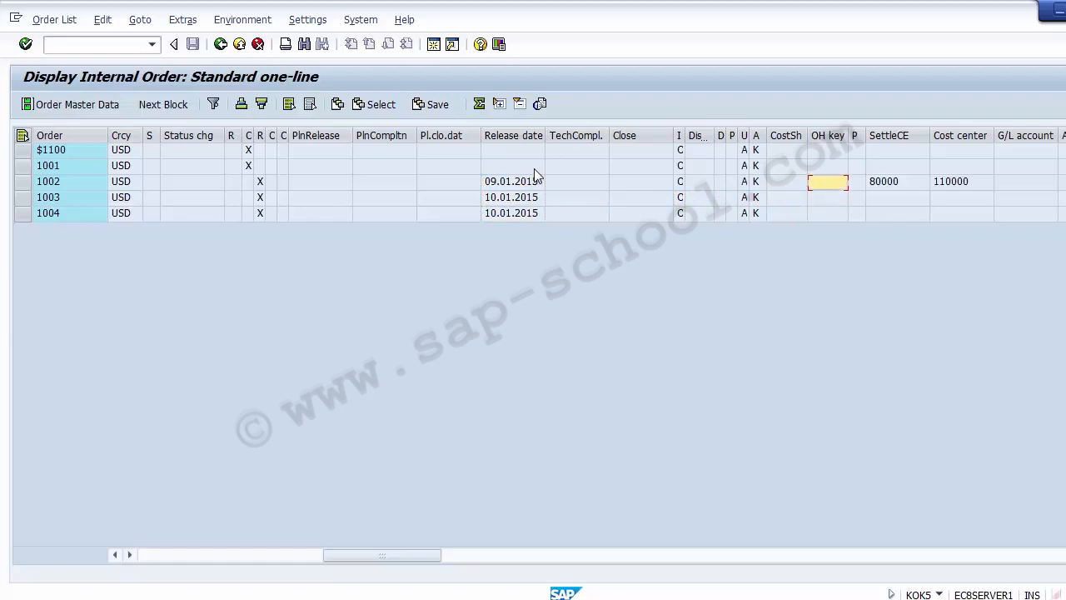
pyautogui.press('Tab')
pyautogui.press('Tab')
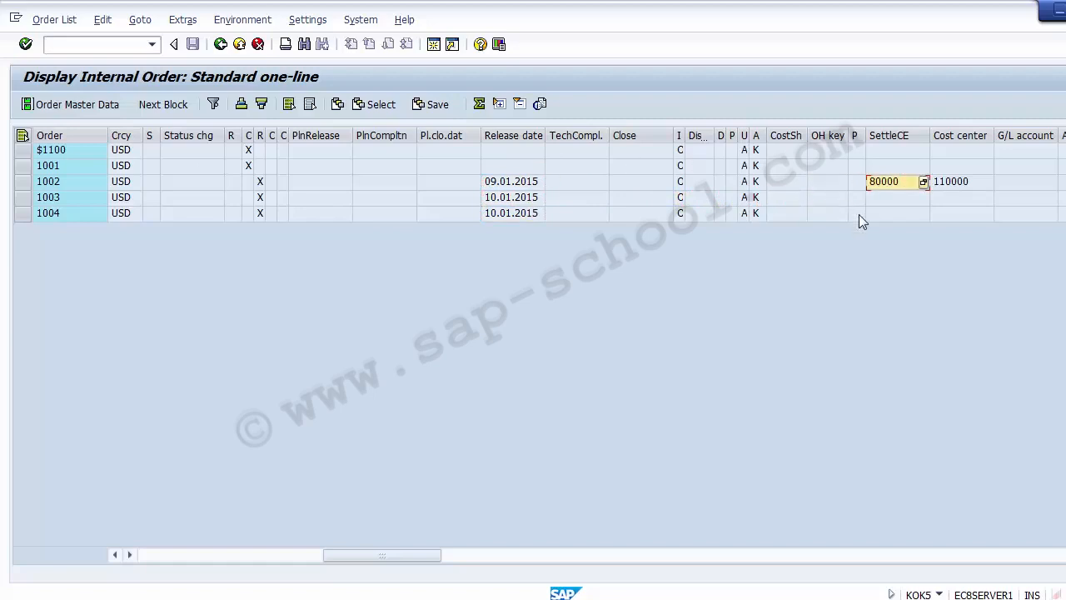
pyautogui.moveTo(929, 135); pyautogui.dragTo(962, 135)
pyautogui.press('Tab')
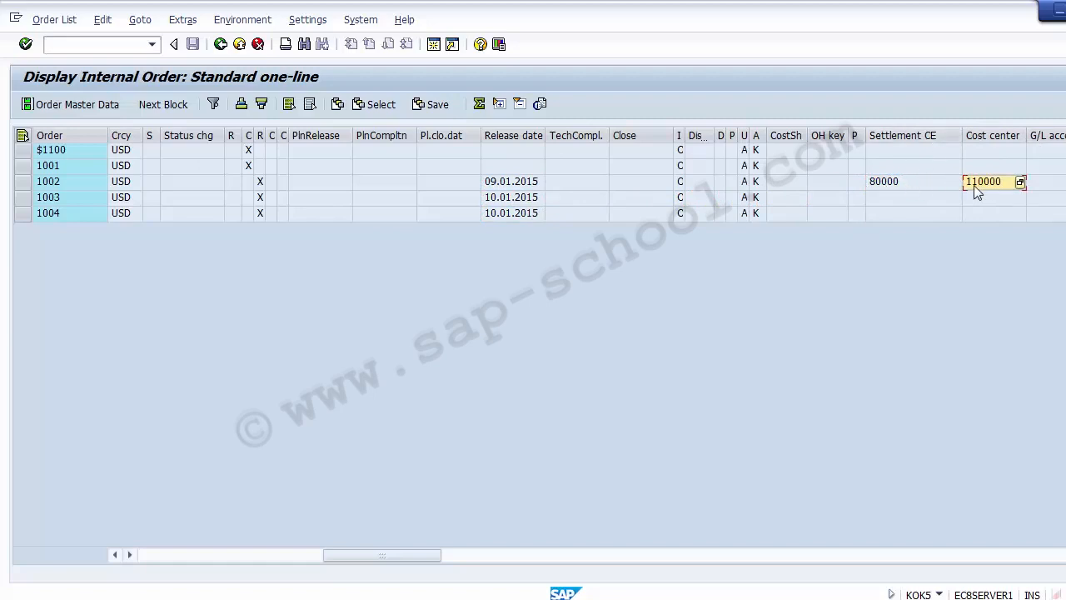
# Look over the second IBM LLC order's remaining columns, including estimated costs, profit center and functional area, and return to its order number
pyautogui.press('Tab')
pyautogui.press('Tab')
pyautogui.press('Tab')
pyautogui.press('Tab')
pyautogui.press('Tab')
pyautogui.press('Tab')
pyautogui.press('Tab')
pyautogui.press('Tab')
pyautogui.press('Tab')
pyautogui.press('Tab')
pyautogui.press('Tab')
pyautogui.press('Tab')
pyautogui.press('Tab')
pyautogui.press('Tab')
pyautogui.press('Tab')
pyautogui.press('Tab')
pyautogui.press('Tab')
pyautogui.press('Tab')
pyautogui.press('Tab')
pyautogui.press('Tab')
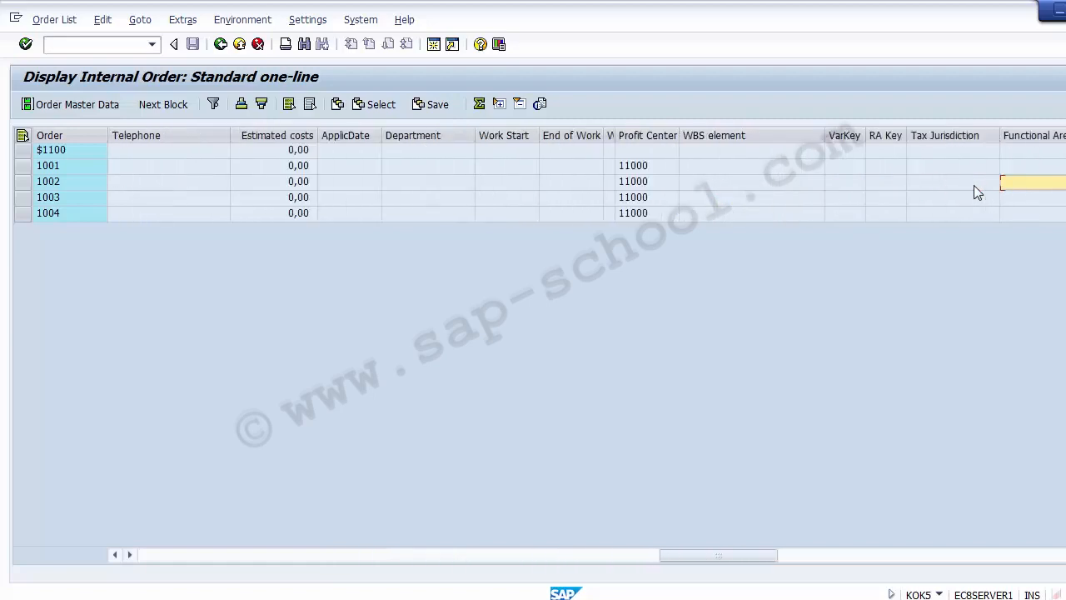
pyautogui.press('Tab')
pyautogui.press('Tab')
pyautogui.press('Tab')
pyautogui.press('Tab')
pyautogui.press('Tab')
pyautogui.press('Tab')
pyautogui.press('Tab')
pyautogui.press('Tab')
pyautogui.press('Tab')
pyautogui.press('Tab')
pyautogui.press('Tab')
pyautogui.press('Tab')
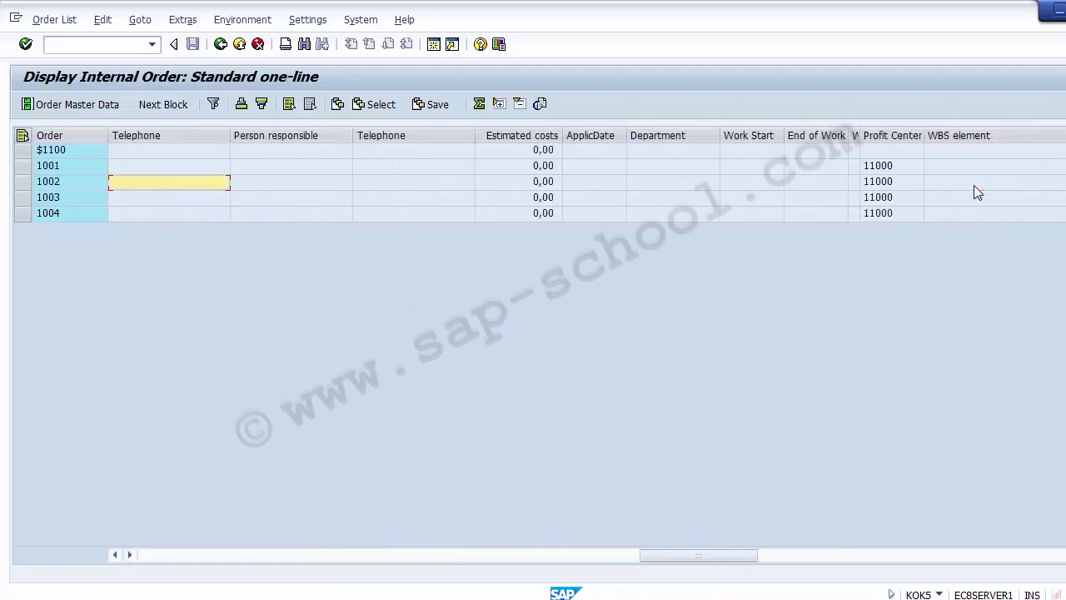
pyautogui.hotkey('shift', 'Tab')
pyautogui.hotkey('shift', 'Tab')
pyautogui.hotkey('shift', 'Tab')
pyautogui.hotkey('shift', 'Tab')
pyautogui.hotkey('shift', 'Tab')
pyautogui.hotkey('shift', 'Tab')
pyautogui.hotkey('shift', 'Tab')
pyautogui.hotkey('shift', 'Tab')
pyautogui.hotkey('shift', 'Tab')
pyautogui.hotkey('shift', 'Tab')
pyautogui.hotkey('shift', 'Tab')
pyautogui.hotkey('shift', 'Tab')
pyautogui.hotkey('shift', 'Tab')
pyautogui.hotkey('shift', 'Tab')
pyautogui.hotkey('shift', 'Tab')
pyautogui.hotkey('shift', 'Tab')
pyautogui.hotkey('shift', 'Tab')
pyautogui.hotkey('shift', 'Tab')
pyautogui.hotkey('shift', 'Tab')
pyautogui.hotkey('shift', 'Tab')
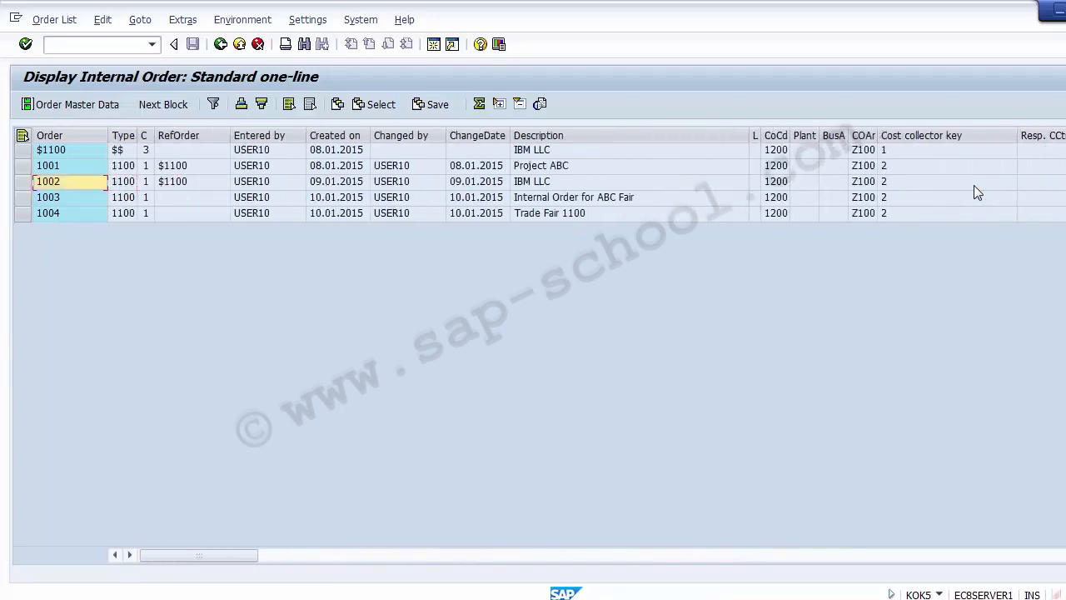
# Exit the internal order list and its initial screen, and return to the Unit Testing slide in PowerPoint
pyautogui.click(241, 45)
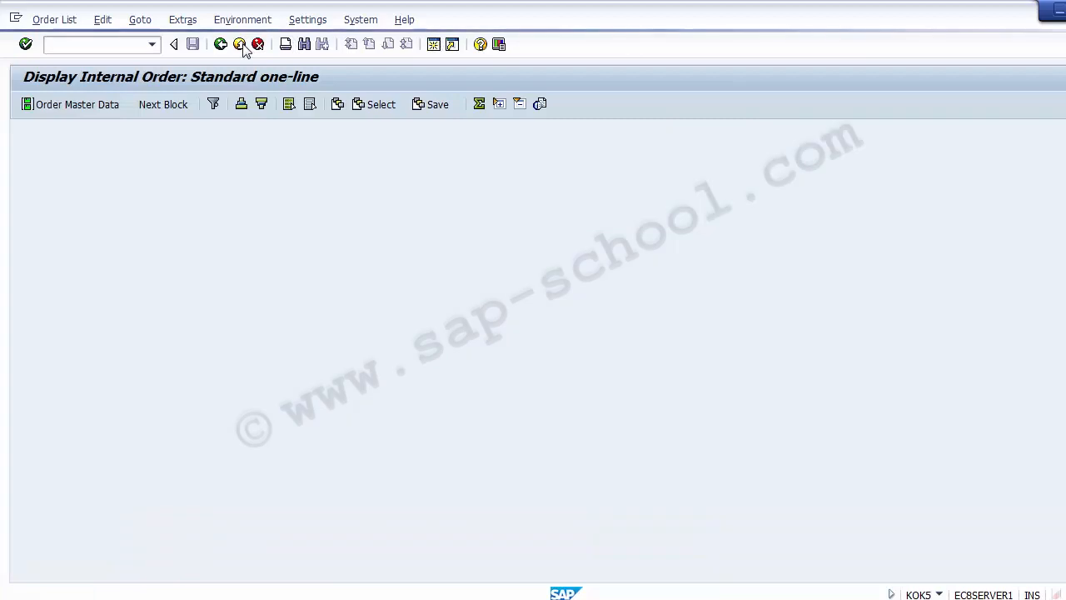
pyautogui.click(241, 45)
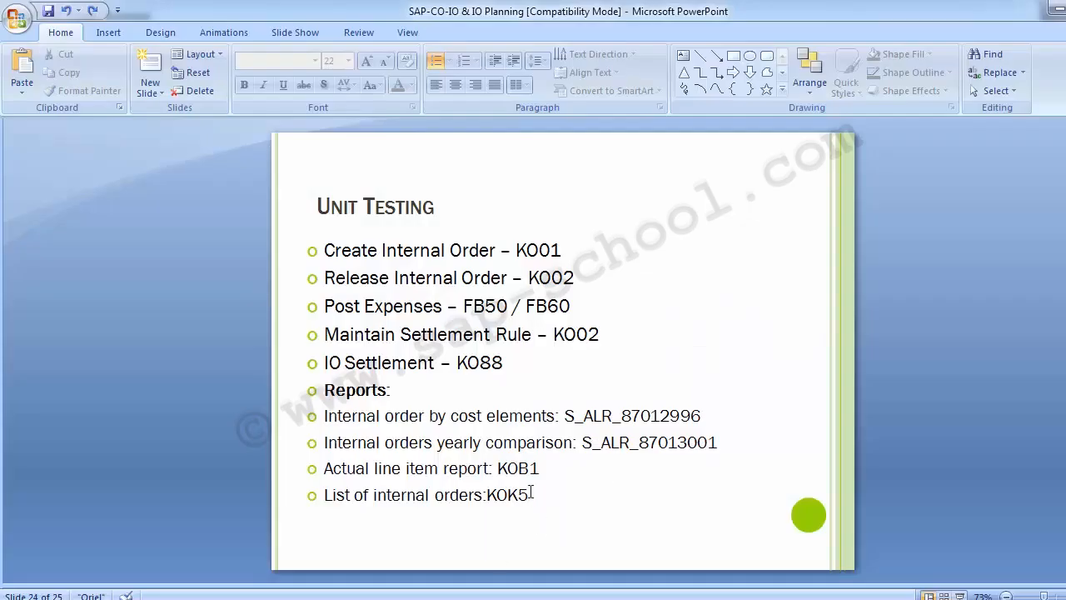
pyautogui.click(533, 495)
pyautogui.click(208, 377)
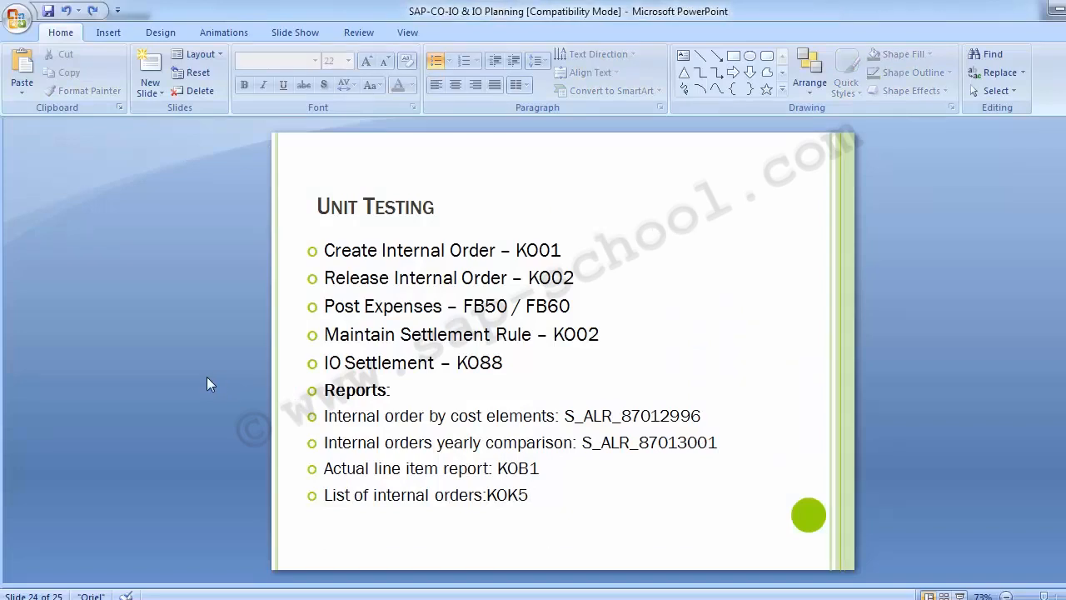